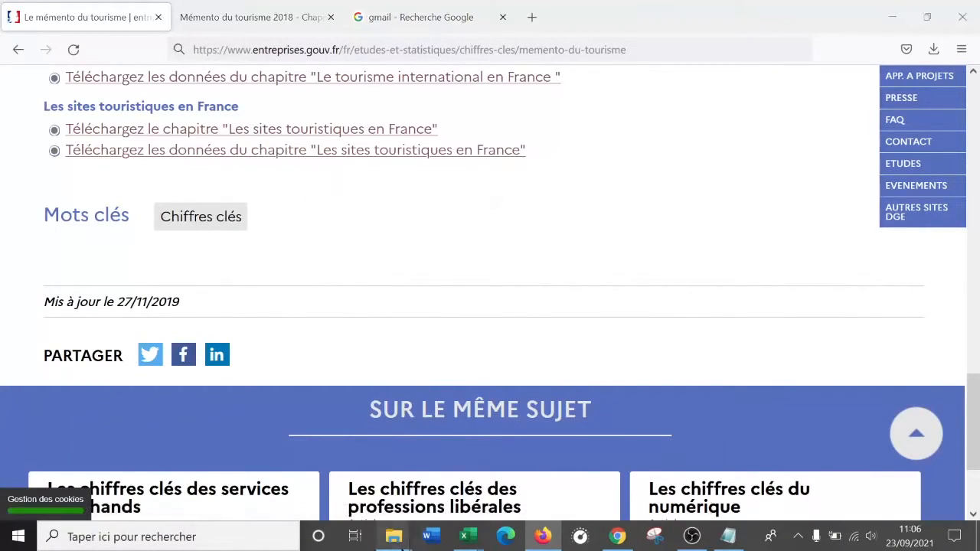
# Switch to File Explorer and duplicate 7_memento_2018_chap7_sites_touristiques.xls within the site touristique francais folder.
pyautogui.click(651, 503)
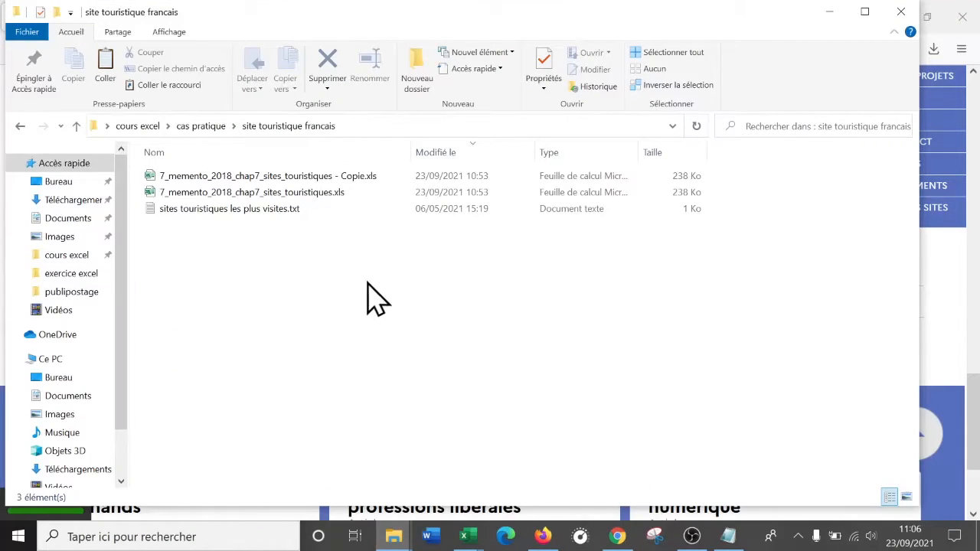
pyautogui.click(300, 205)
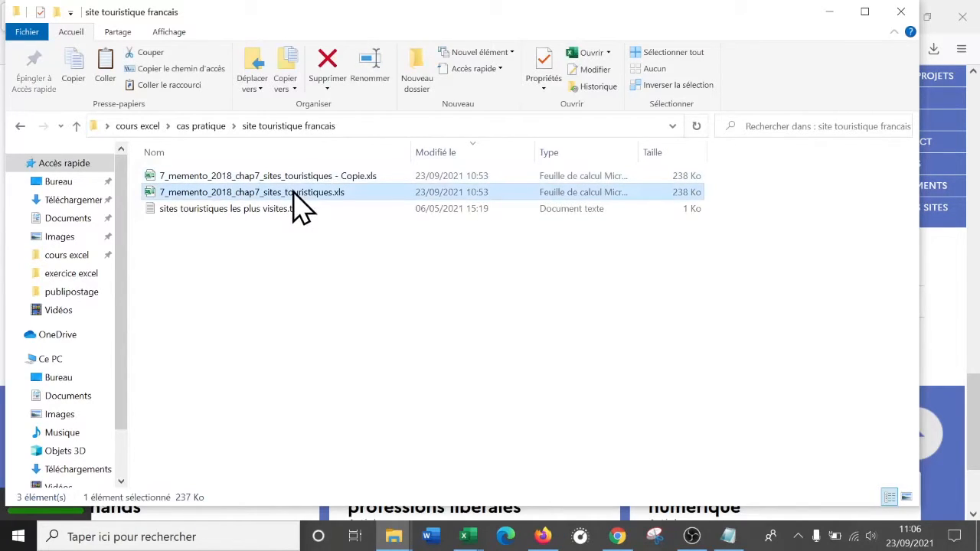
pyautogui.rightClick(300, 206)
pyautogui.click(341, 428)
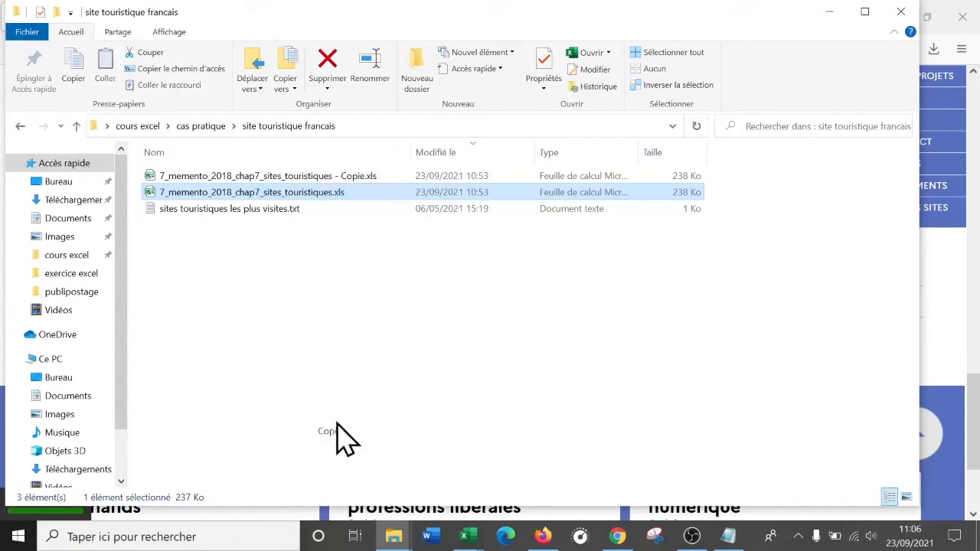
pyautogui.rightClick(283, 317)
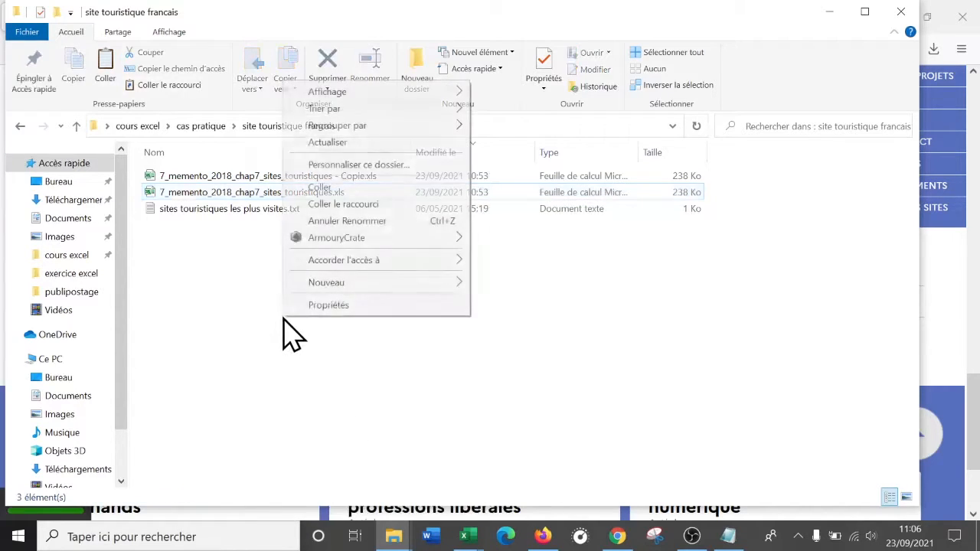
pyautogui.click(331, 188)
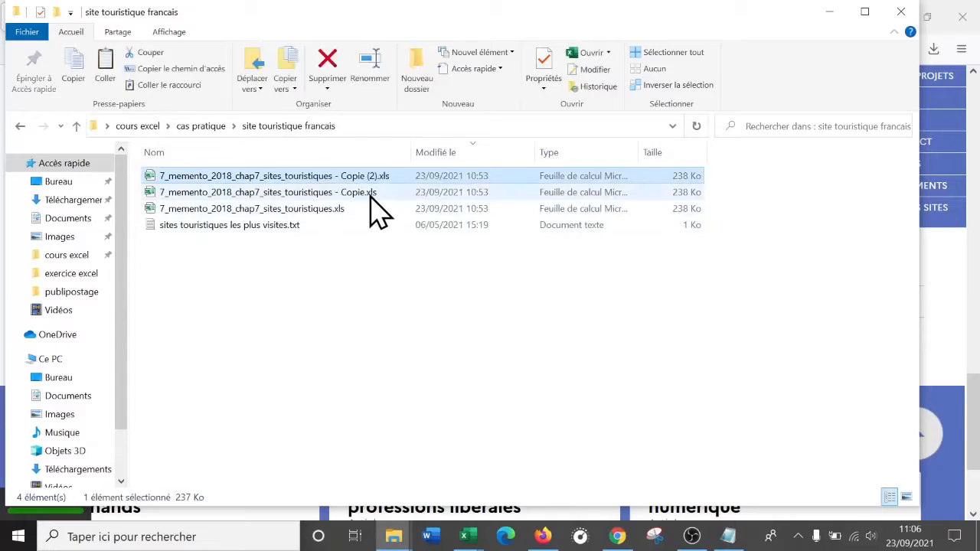
# Delete the duplicate ending in Copie (2).xls and widen the file list's name column.
pyautogui.press('Delete')
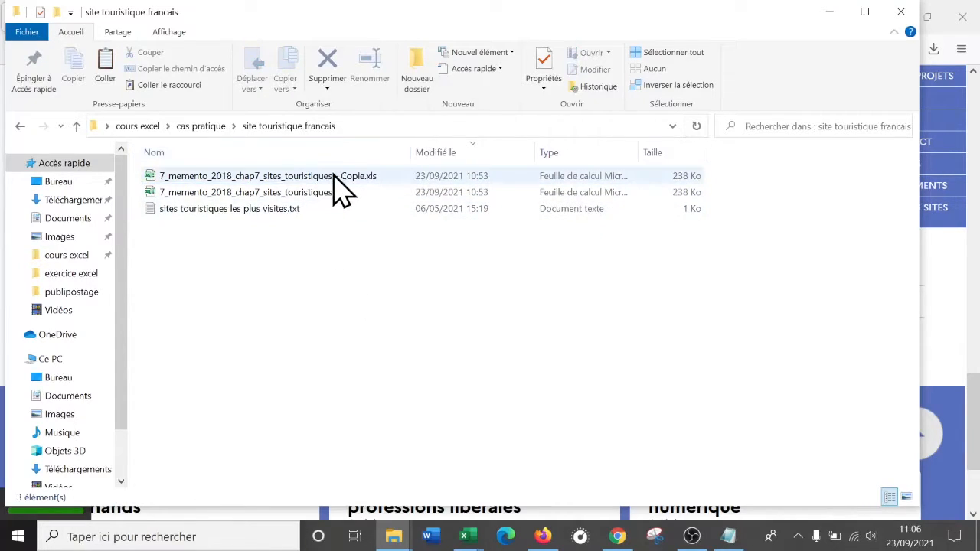
pyautogui.click(404, 151)
pyautogui.moveTo(409, 151); pyautogui.dragTo(447, 151)
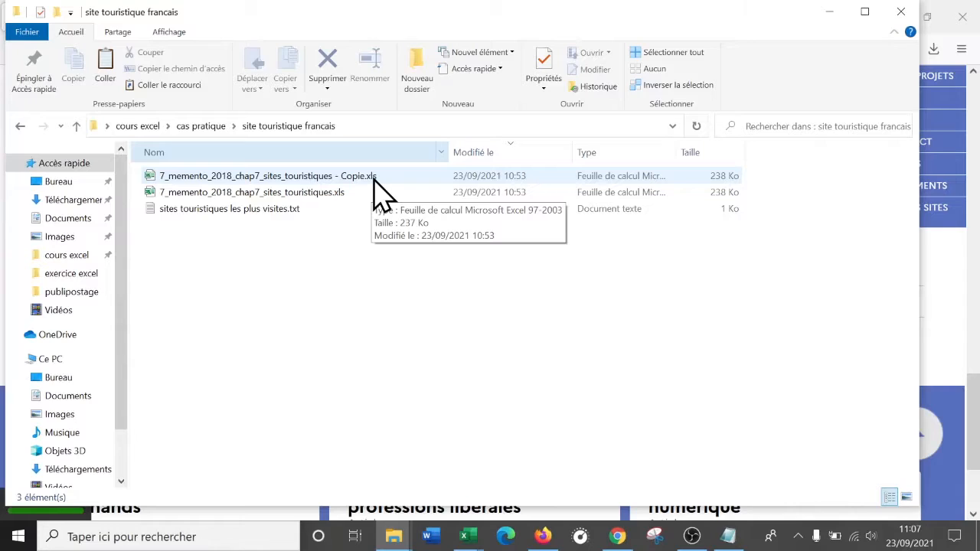
# Open 7_memento_2018_chap7_sites_touristiques - Copie.xls in Excel and enable editing.
pyautogui.doubleClick(305, 178)
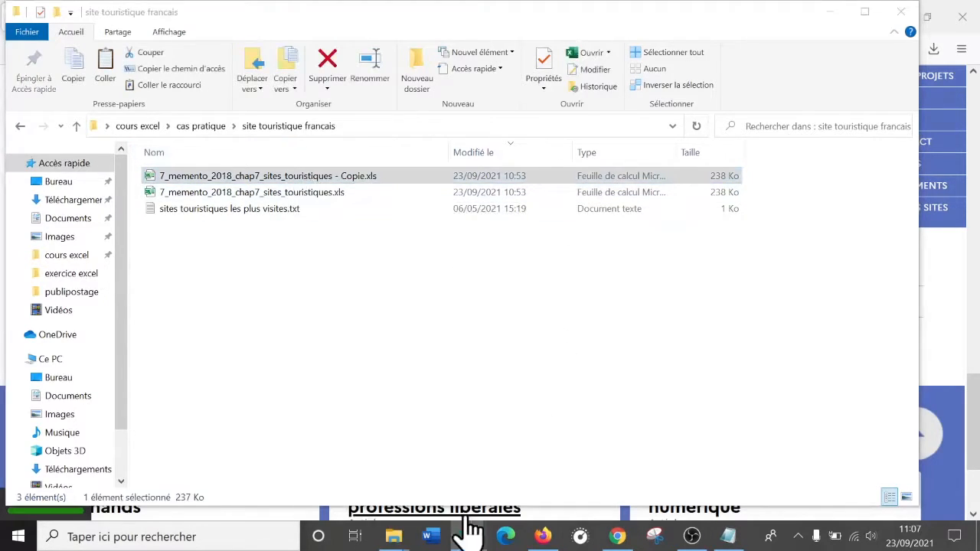
pyautogui.moveTo(475, 537)
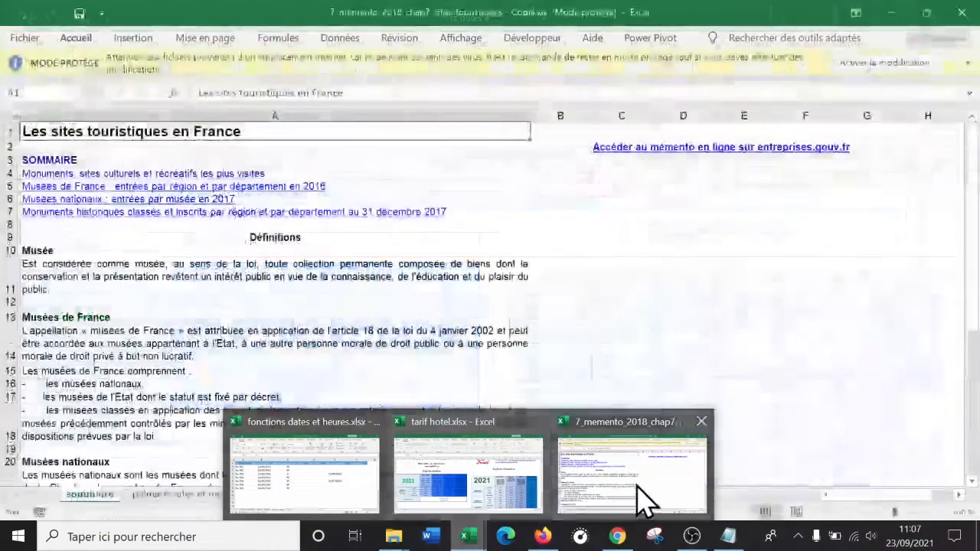
pyautogui.click(643, 502)
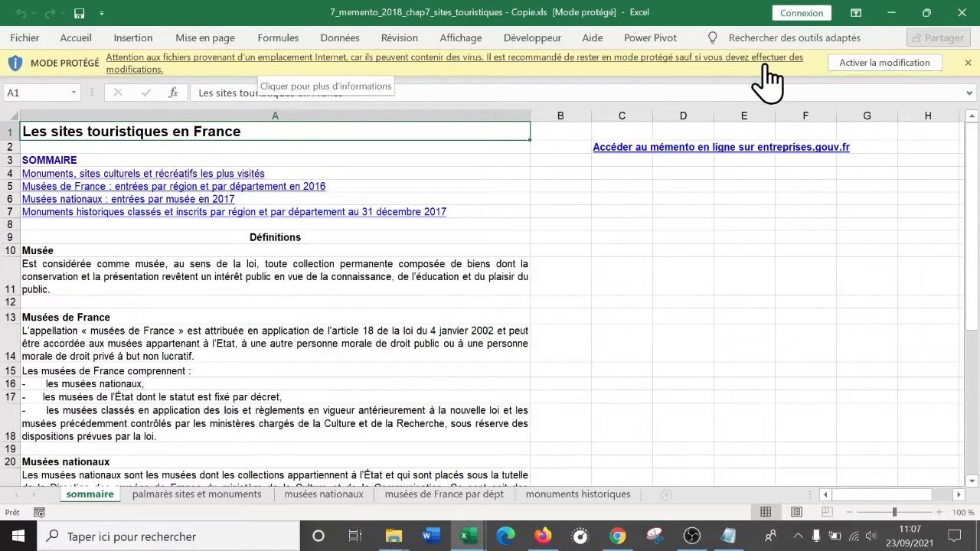
pyautogui.click(900, 64)
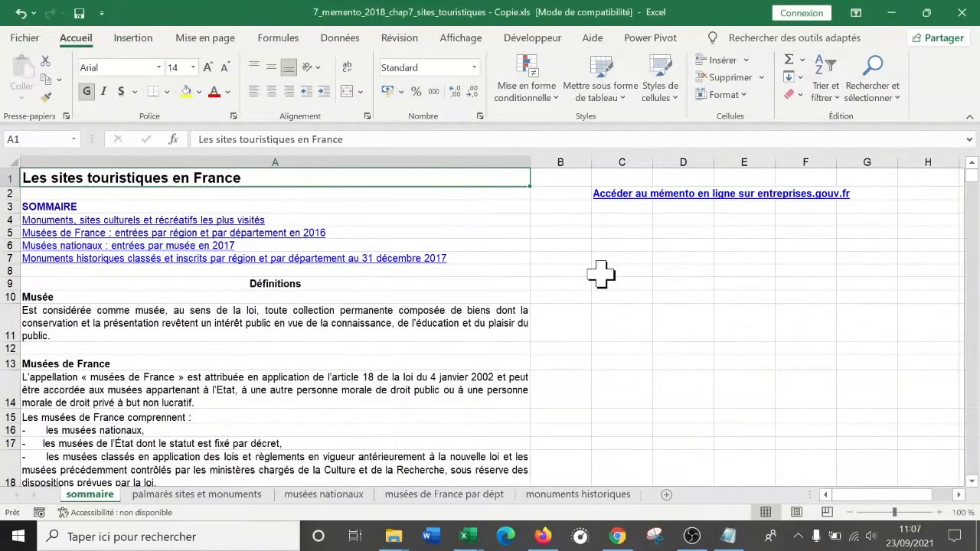
pyautogui.click(583, 325)
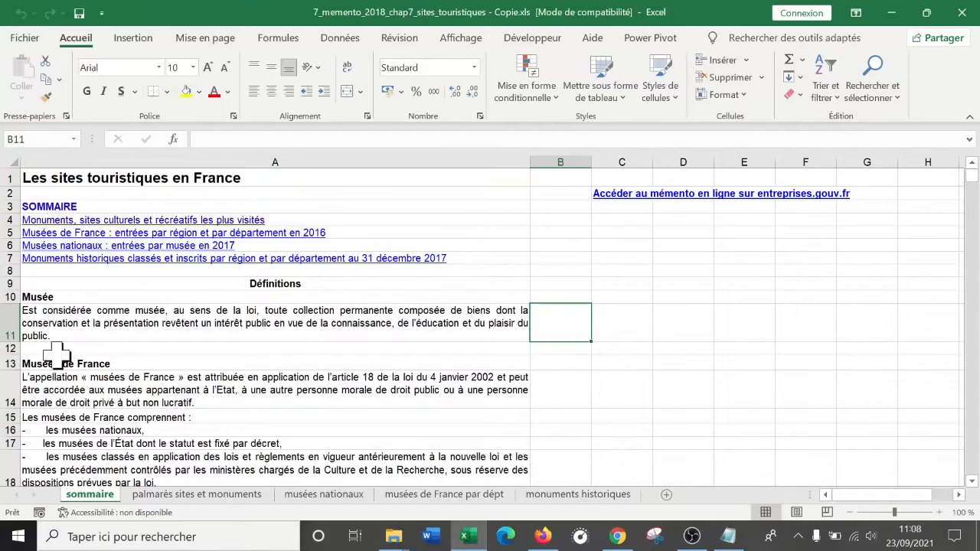
# Look at each data sheet of the workbook in turn and return to the sommaire sheet.
pyautogui.click(167, 497)
pyautogui.click(318, 495)
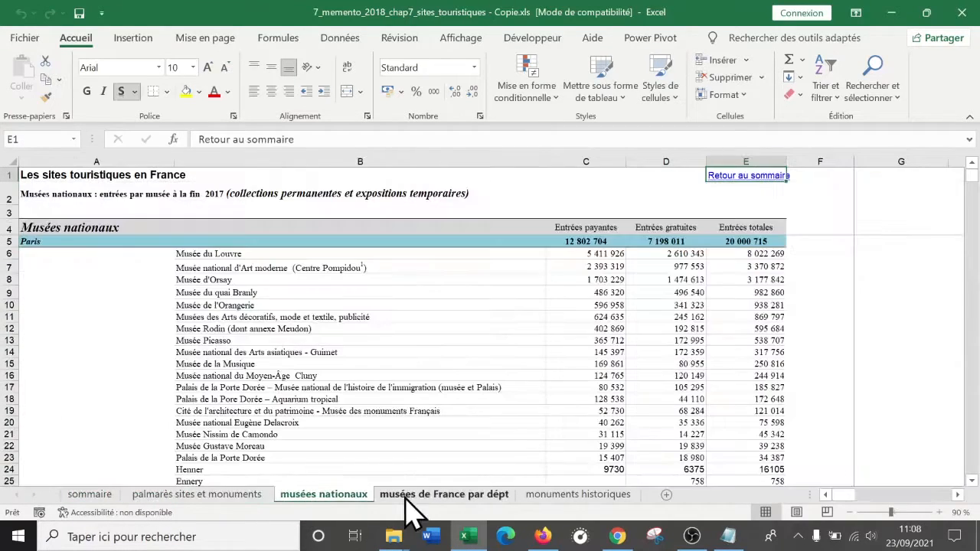
pyautogui.click(448, 494)
pyautogui.click(571, 495)
pyautogui.click(86, 495)
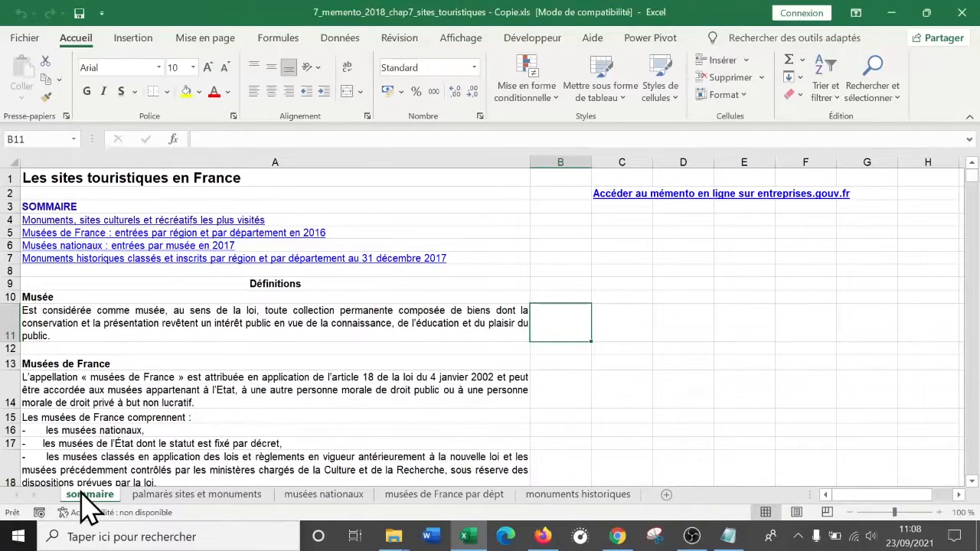
# Follow the summary link to Musées de France entries by region and department, and return to the sommaire sheet.
pyautogui.click(406, 330)
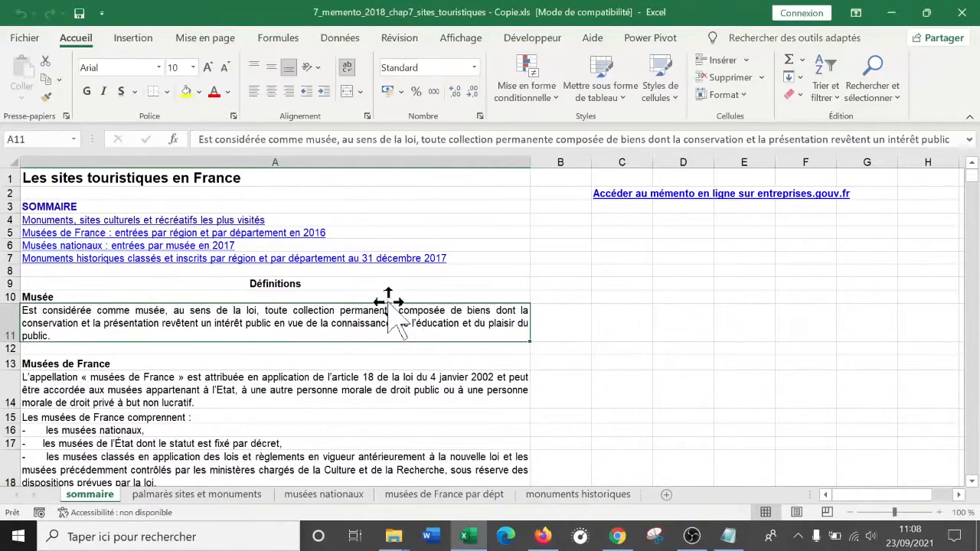
pyautogui.click(109, 234)
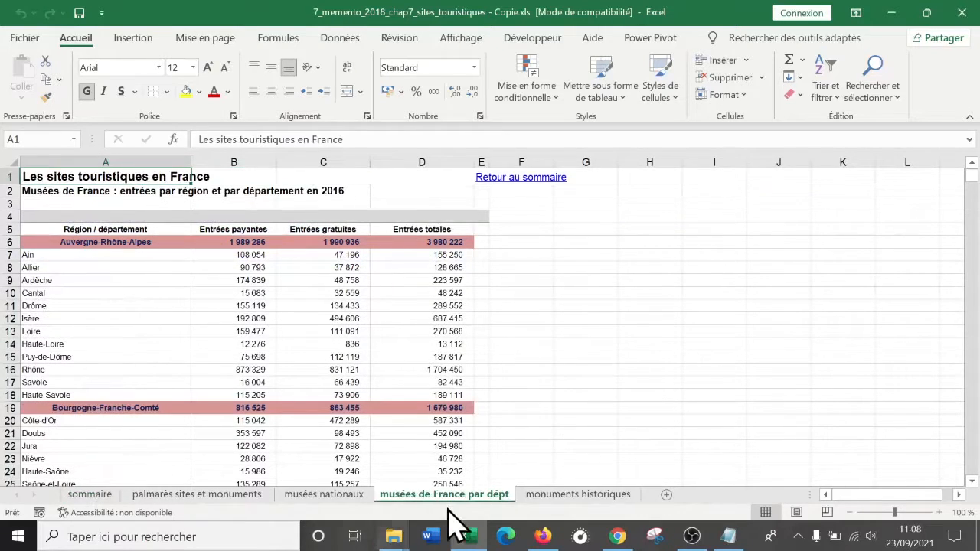
pyautogui.click(96, 494)
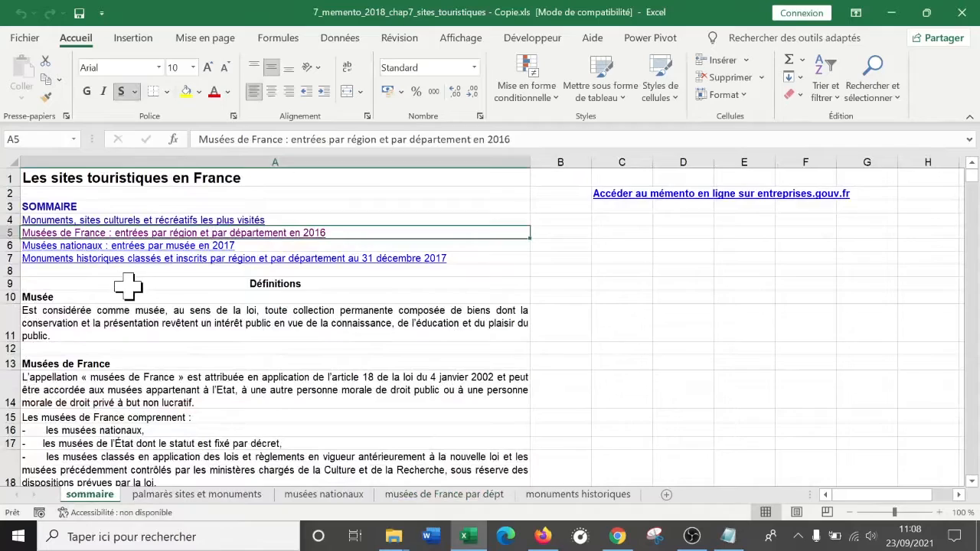
# Look over the sommaire sheet, open its link to the online mémento on entreprises.gouv.fr, and return to the workbook.
pyautogui.scroll(-8, 127, 286)
pyautogui.scroll(8, 145, 288)
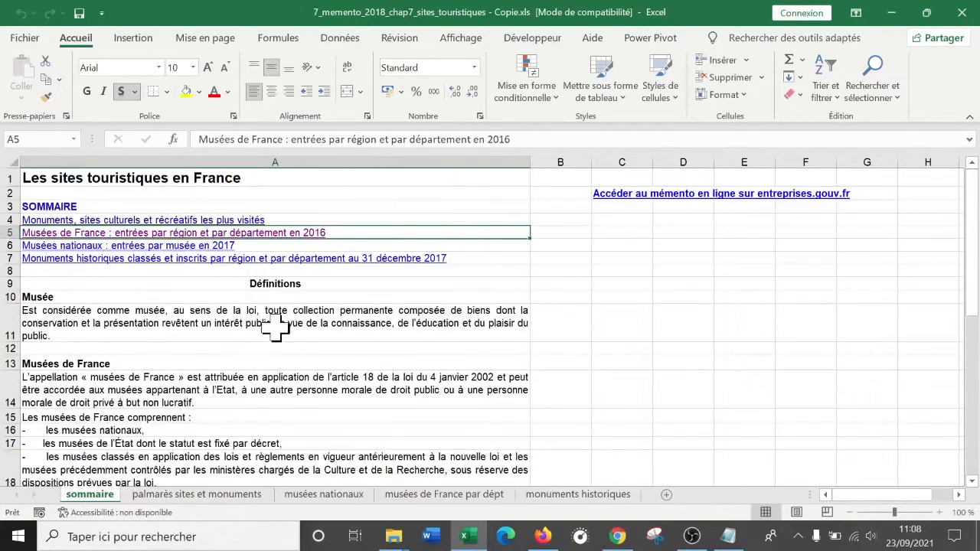
pyautogui.click(626, 196)
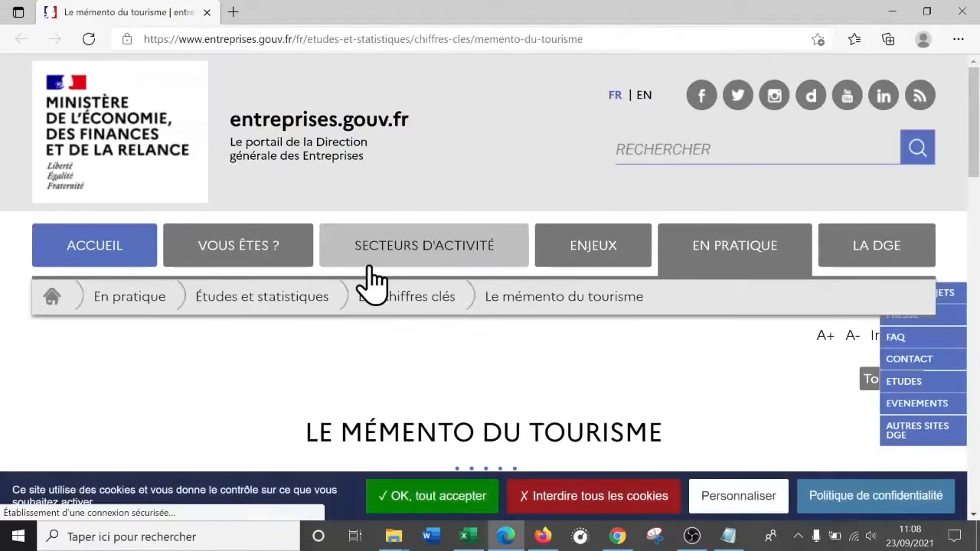
pyautogui.click(506, 536)
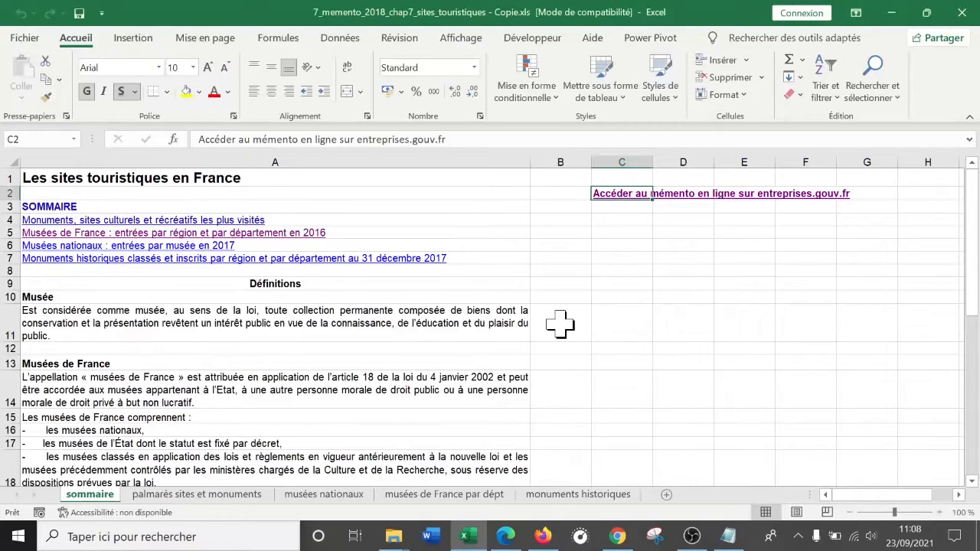
# Read through the definitions of museums and historic monuments on the sommaire sheet.
pyautogui.scroll(-5, 560, 325)
pyautogui.scroll(5, 555, 326)
pyautogui.scroll(-2, 592, 266)
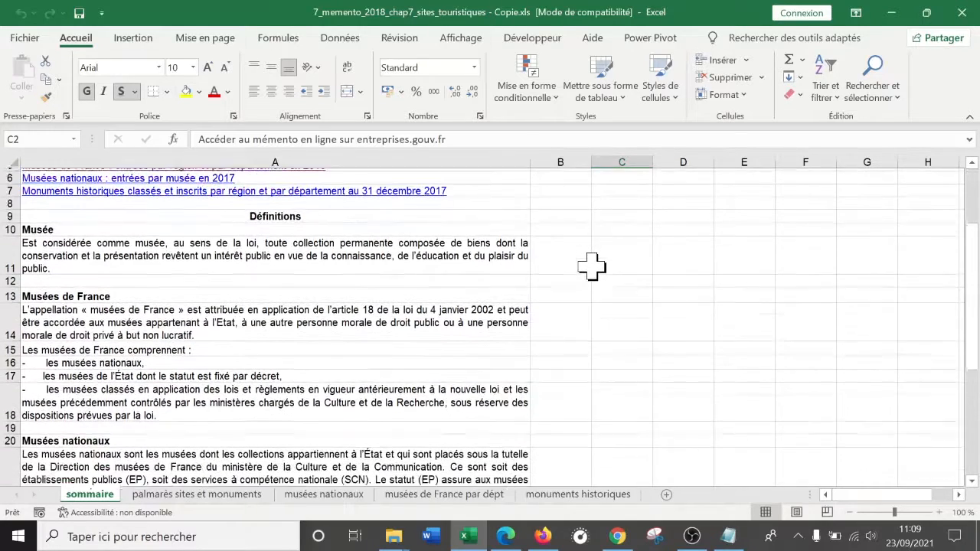
pyautogui.scroll(-2, 593, 266)
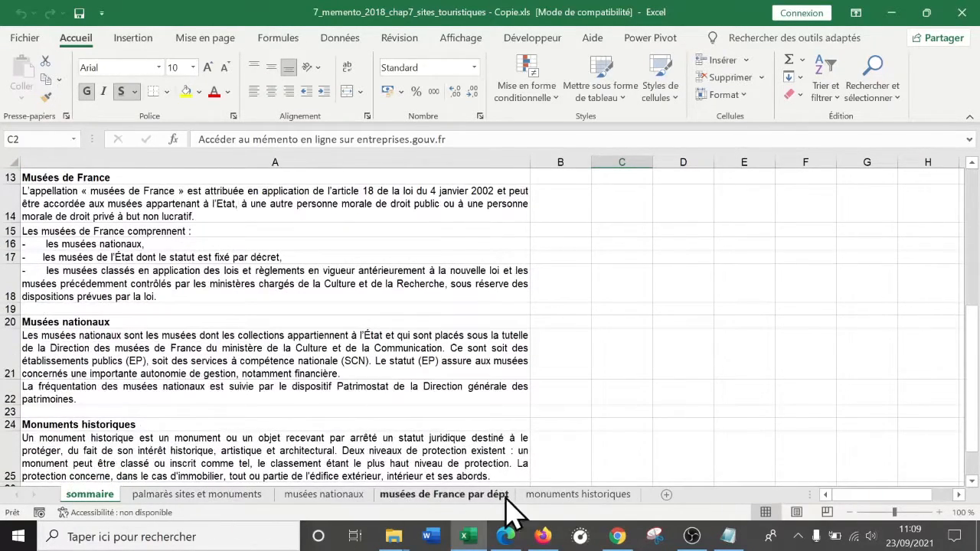
# Open the palmarès sites et monuments sheet and review the full ranking down to its footnotes and sources.
pyautogui.click(229, 496)
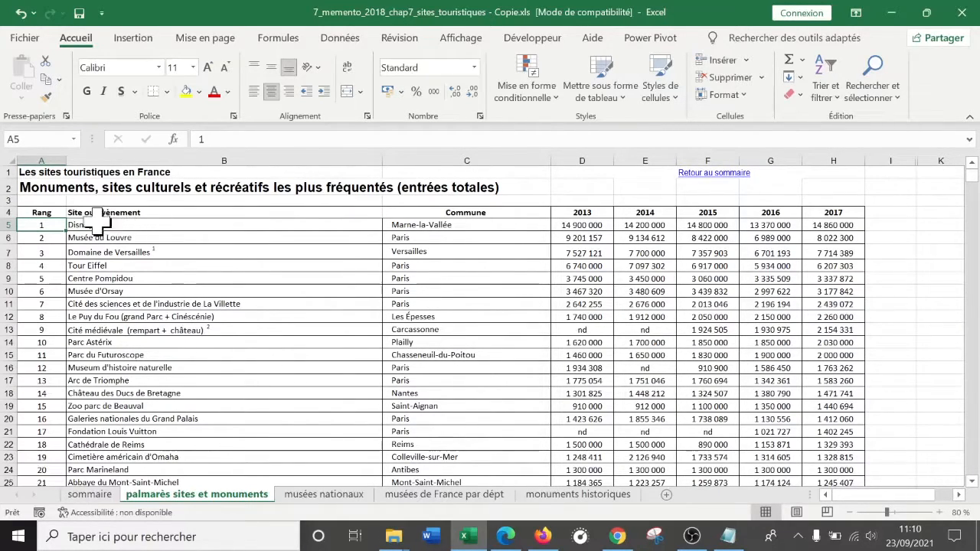
pyautogui.scroll(-7, 88, 242)
pyautogui.scroll(-20, 93, 244)
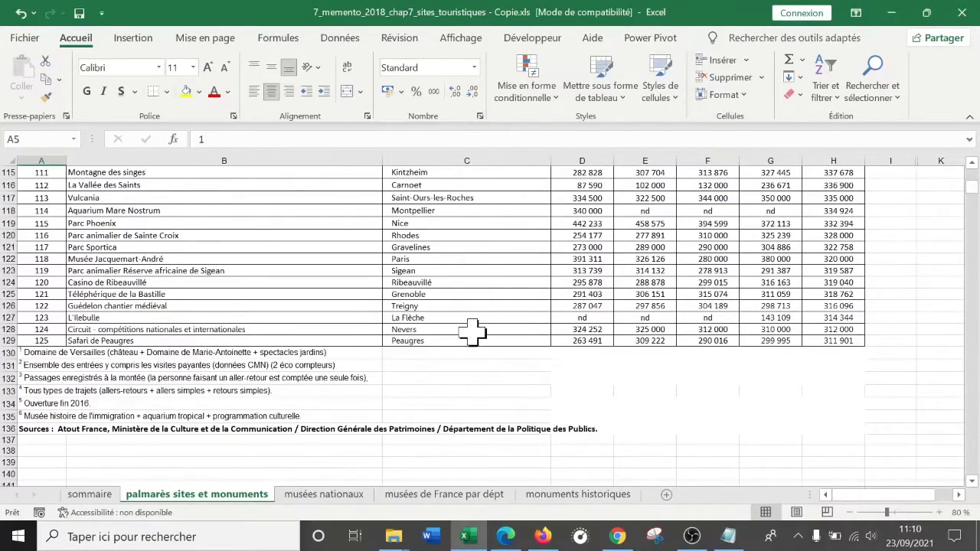
pyautogui.scroll(17, 96, 346)
pyautogui.scroll(20, 94, 346)
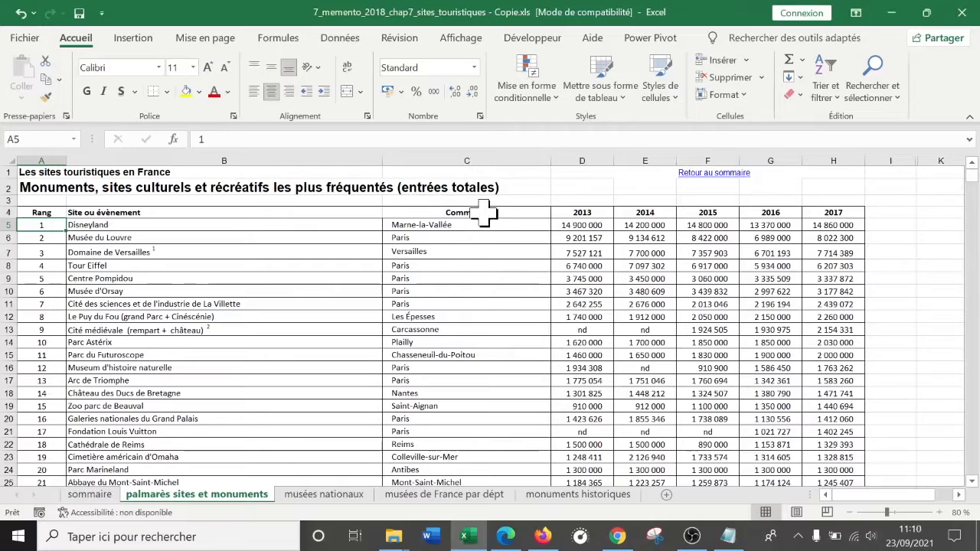
# Examine the yearly visitor figures from 2013 to 2017, using the Disneyland row as reference.
pyautogui.click(581, 155)
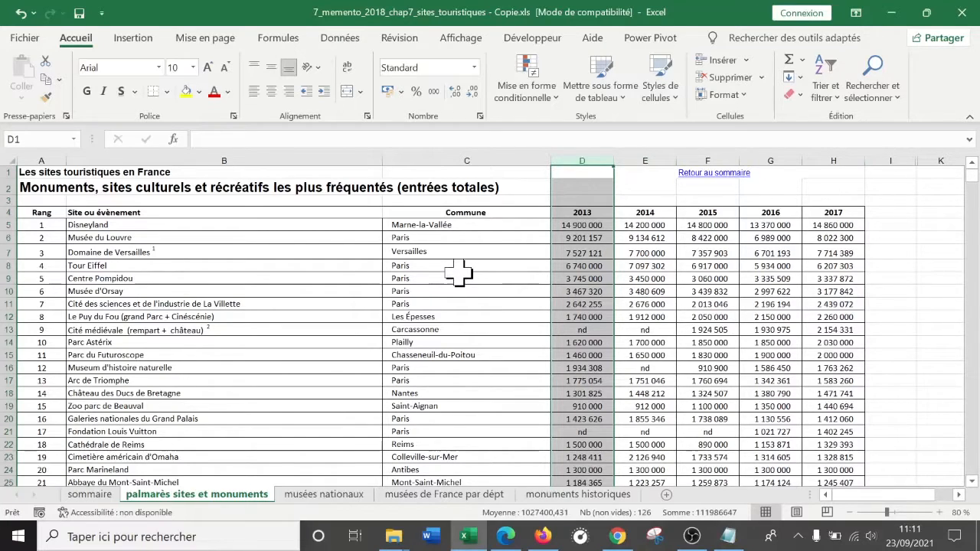
pyautogui.click(575, 225)
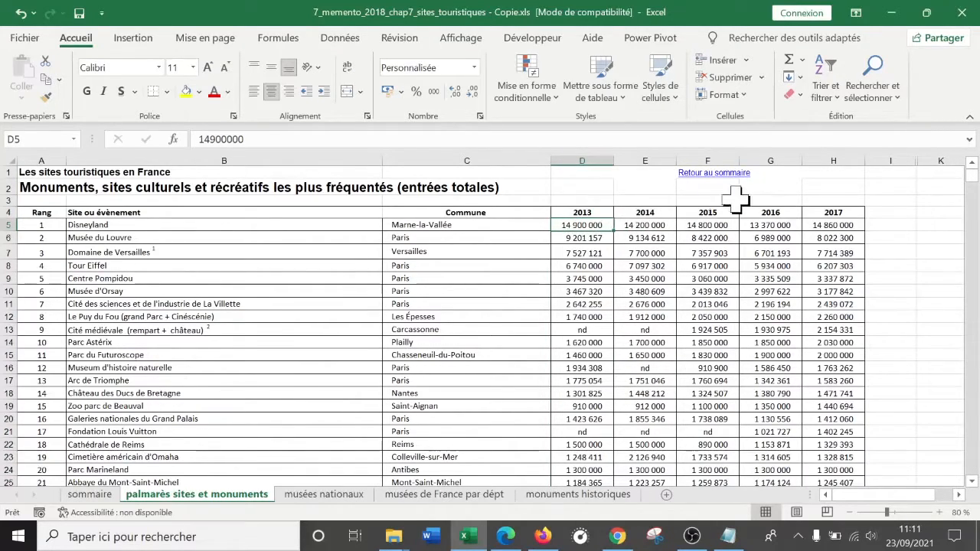
pyautogui.click(843, 222)
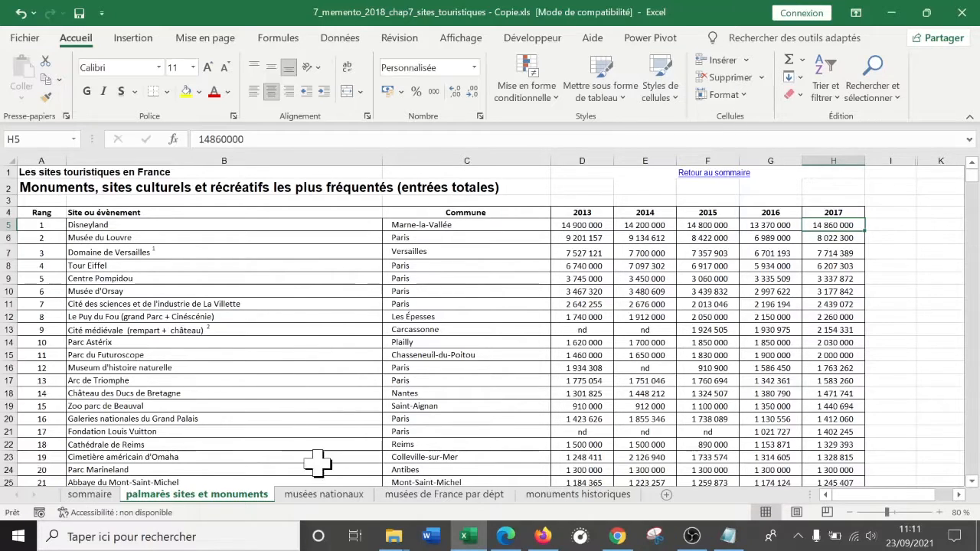
# Open the musées nationaux sheet and review the paid, free and total entries per museum down to the overall total.
pyautogui.click(326, 494)
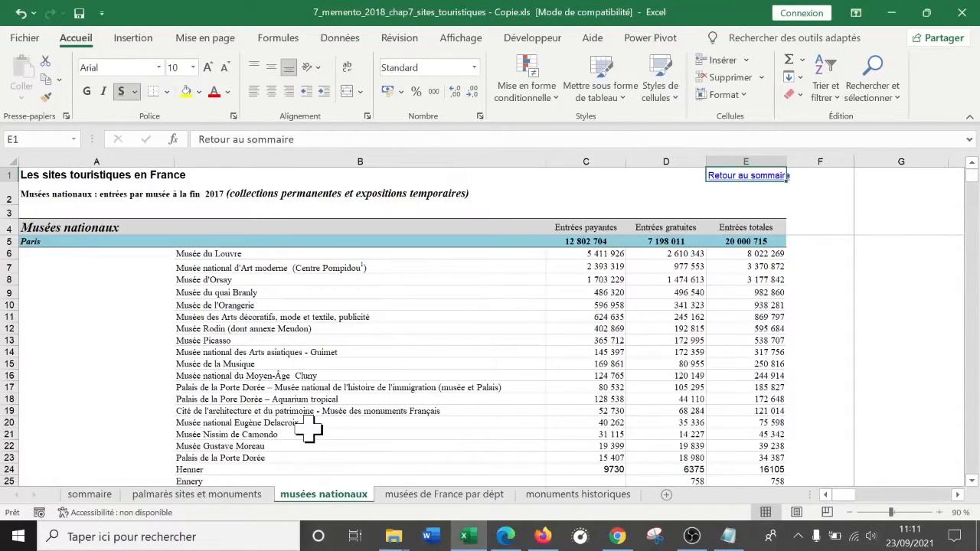
pyautogui.scroll(-3, 309, 413)
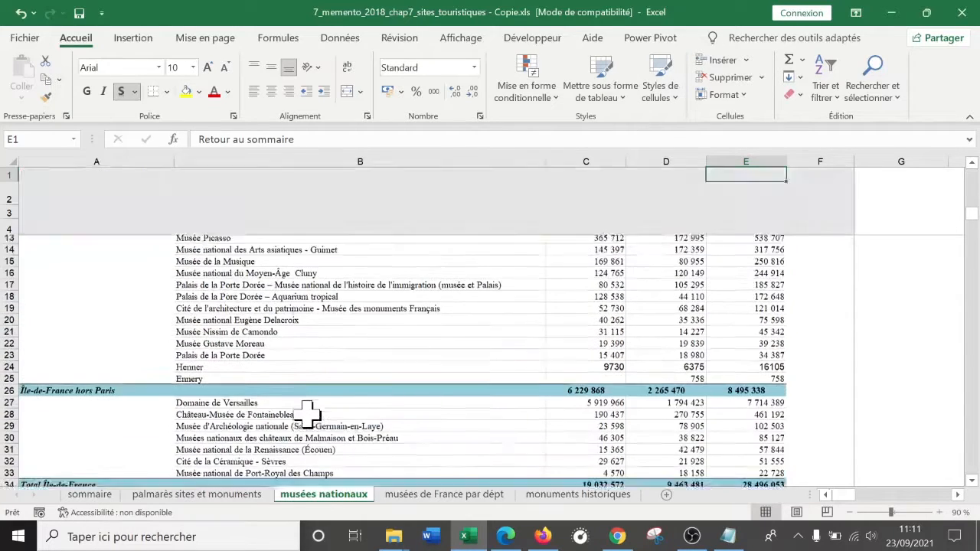
pyautogui.scroll(3, 306, 412)
pyautogui.scroll(-5, 291, 274)
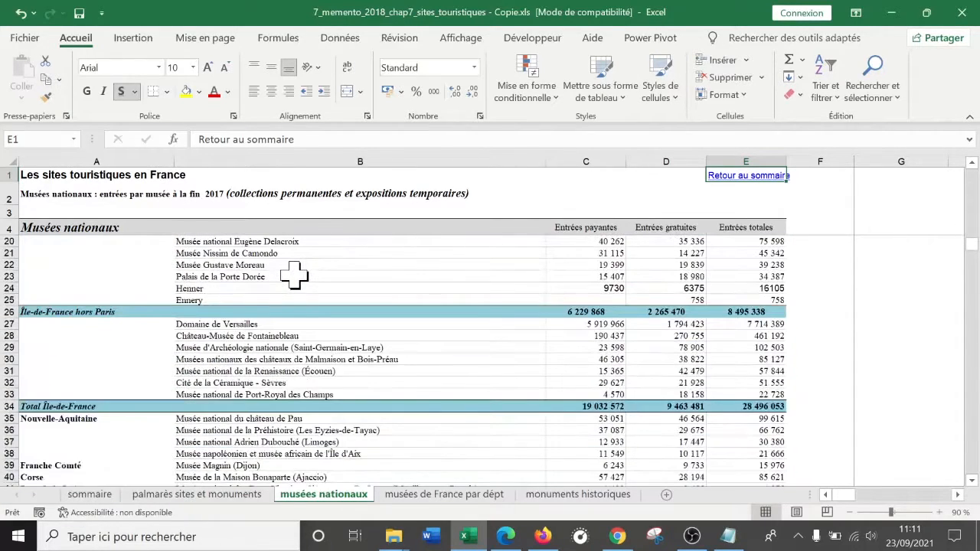
pyautogui.scroll(-8, 295, 275)
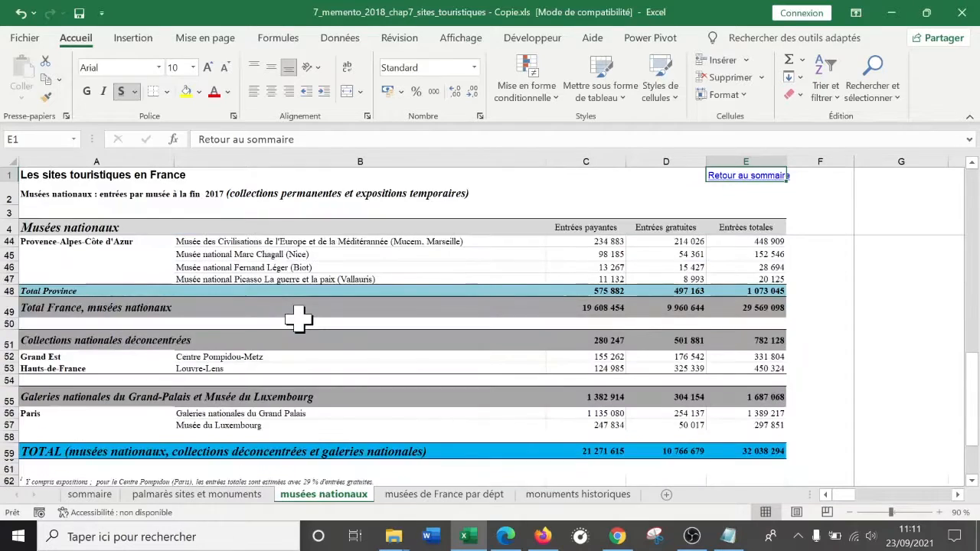
pyautogui.scroll(6, 299, 319)
pyautogui.scroll(3, 298, 323)
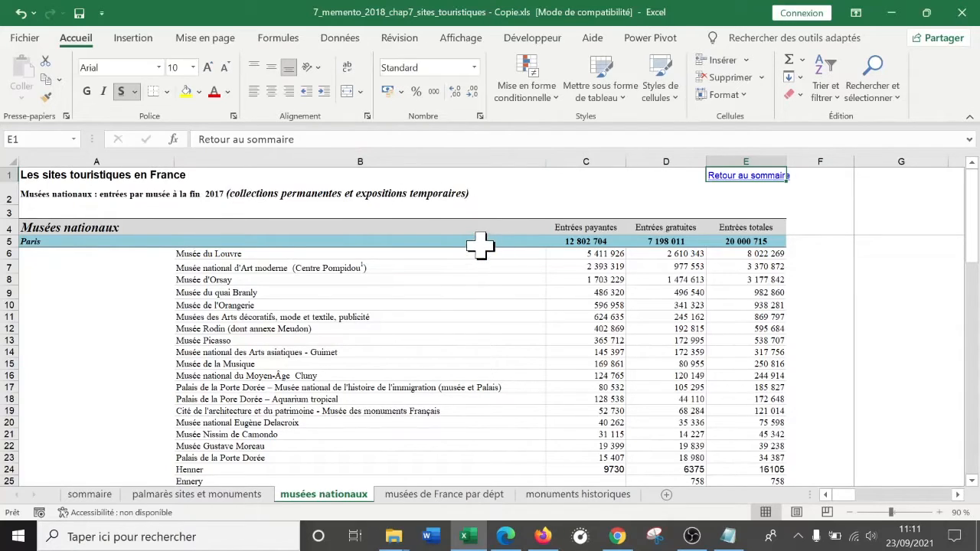
pyautogui.scroll(-10, 480, 245)
pyautogui.scroll(7, 464, 277)
pyautogui.scroll(3, 464, 270)
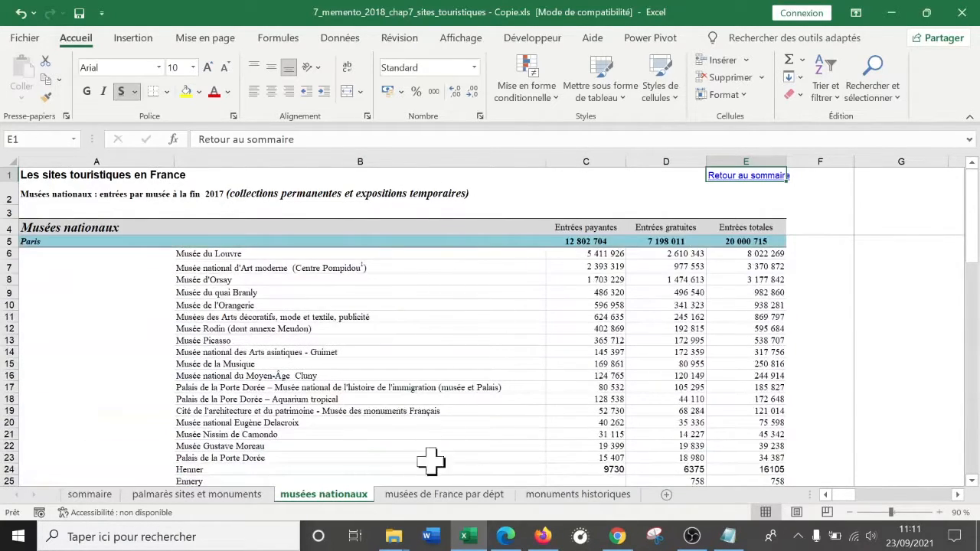
# Open the musées de France par dépt sheet and examine the free and total entries for Ain.
pyautogui.click(435, 496)
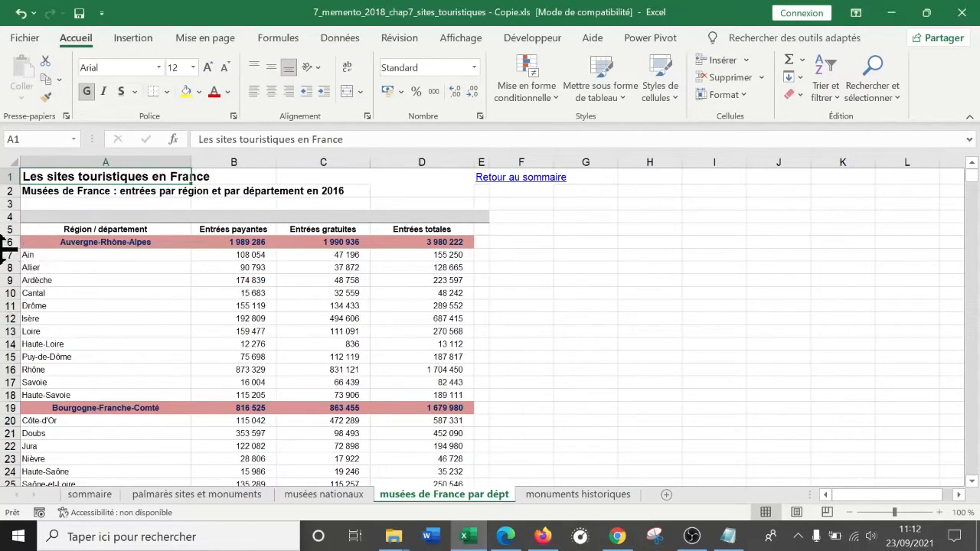
pyautogui.click(3, 253)
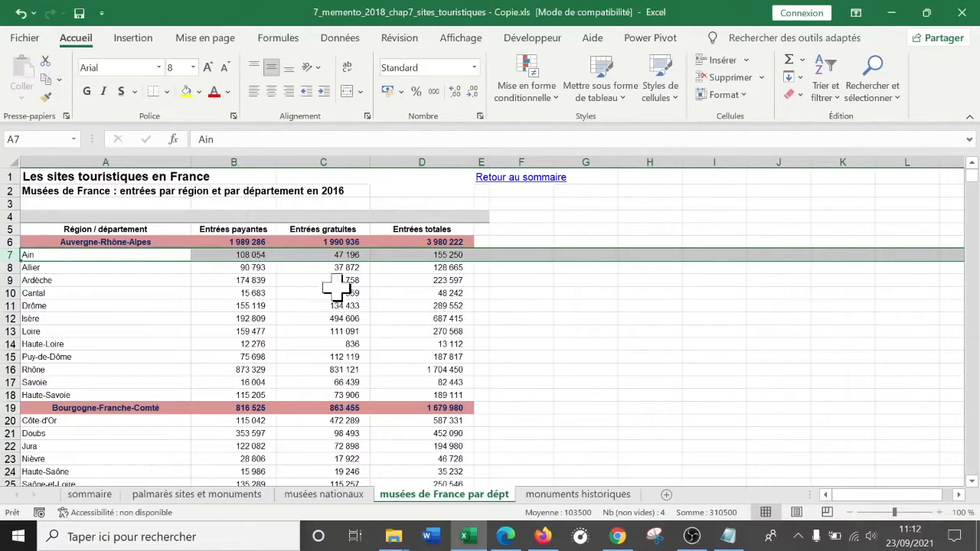
pyautogui.click(353, 254)
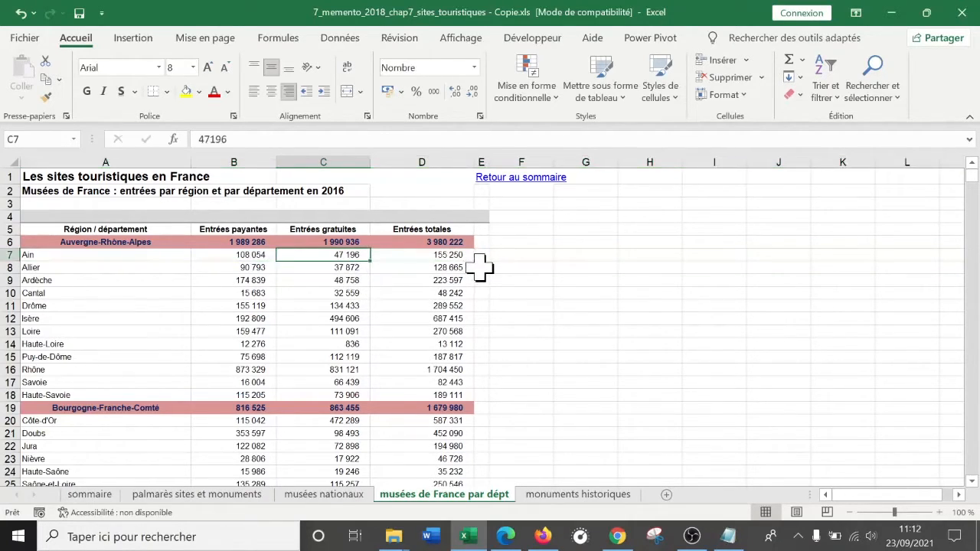
pyautogui.click(438, 255)
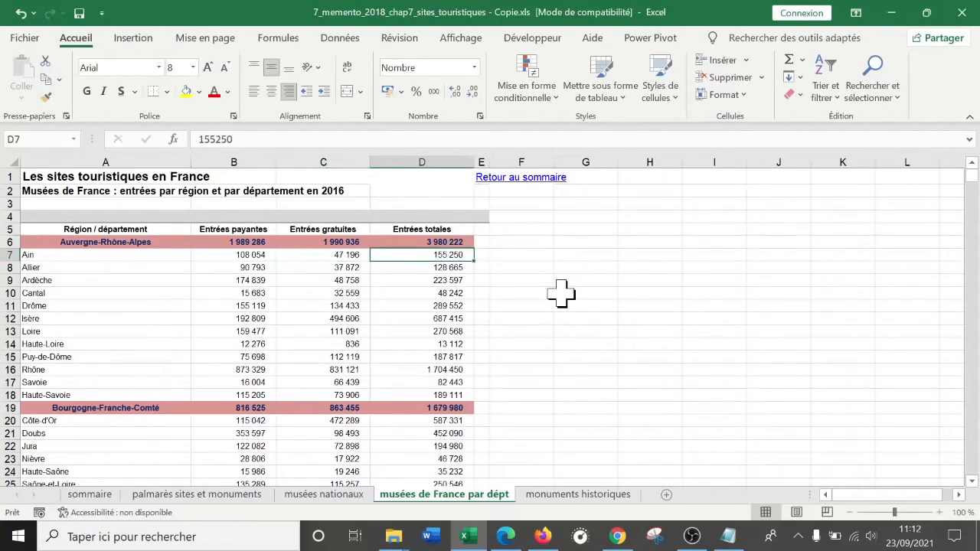
# Review the museum entries by region and department from Auvergne-Rhône-Alpes down past Occitanie, and return to the start of the table.
pyautogui.scroll(-6, 398, 348)
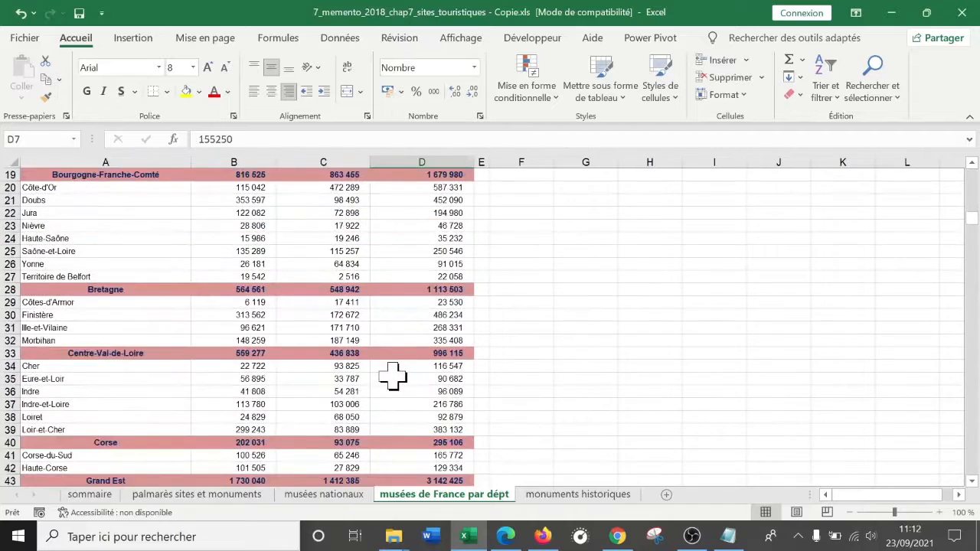
pyautogui.scroll(6, 395, 368)
pyautogui.scroll(-1, 398, 351)
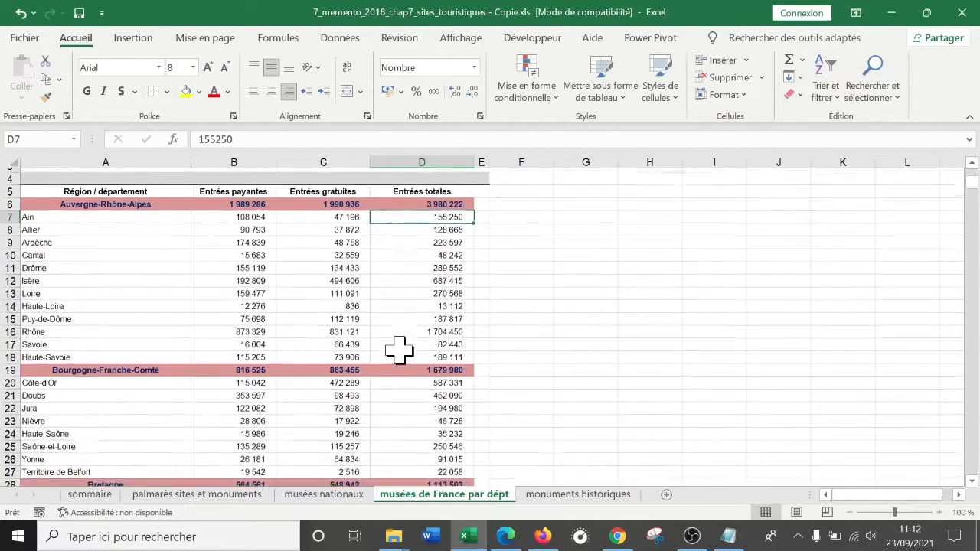
pyautogui.scroll(-1, 399, 349)
pyautogui.scroll(2, 399, 350)
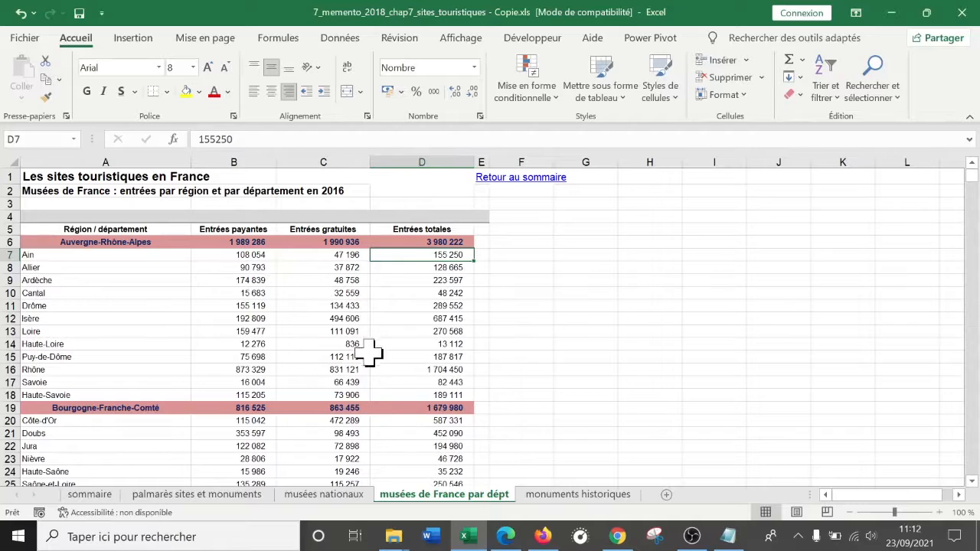
pyautogui.scroll(-3, 438, 368)
pyautogui.scroll(-12, 433, 366)
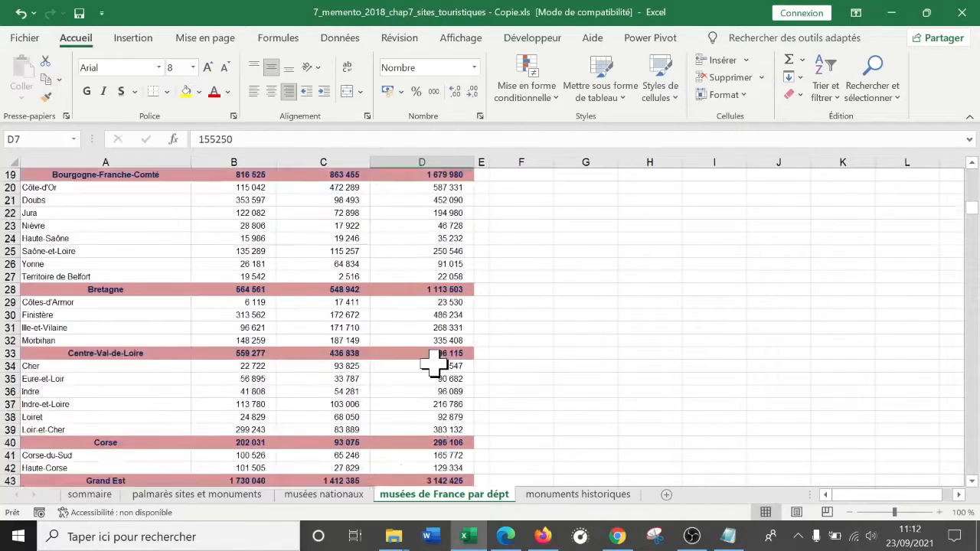
pyautogui.scroll(4, 452, 422)
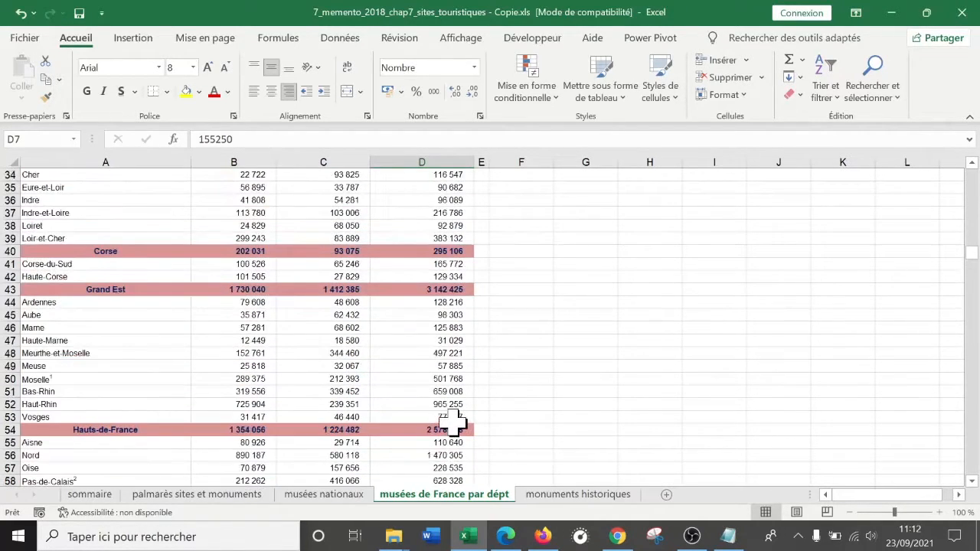
pyautogui.scroll(-20, 452, 422)
pyautogui.scroll(5, 458, 414)
pyautogui.scroll(-6, 468, 413)
pyautogui.scroll(7, 476, 416)
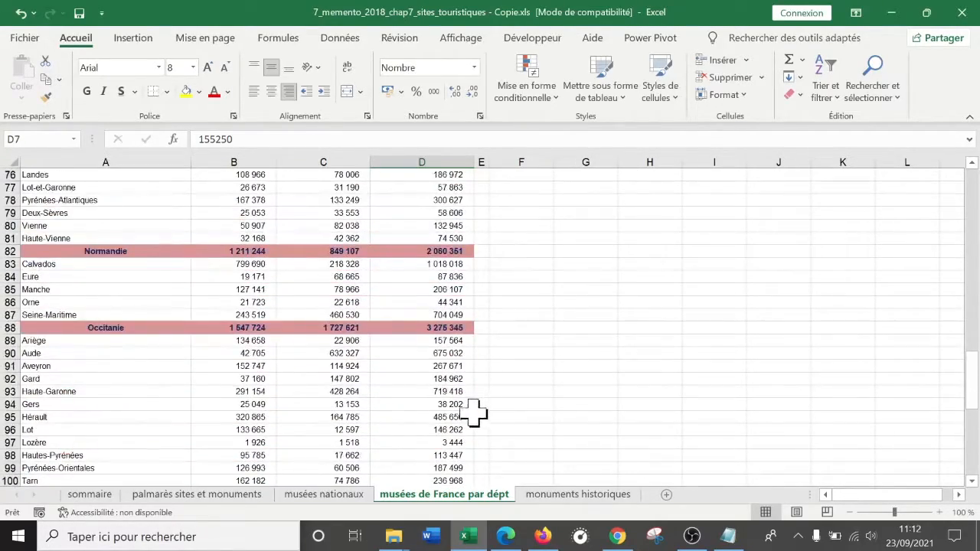
pyautogui.scroll(20, 477, 416)
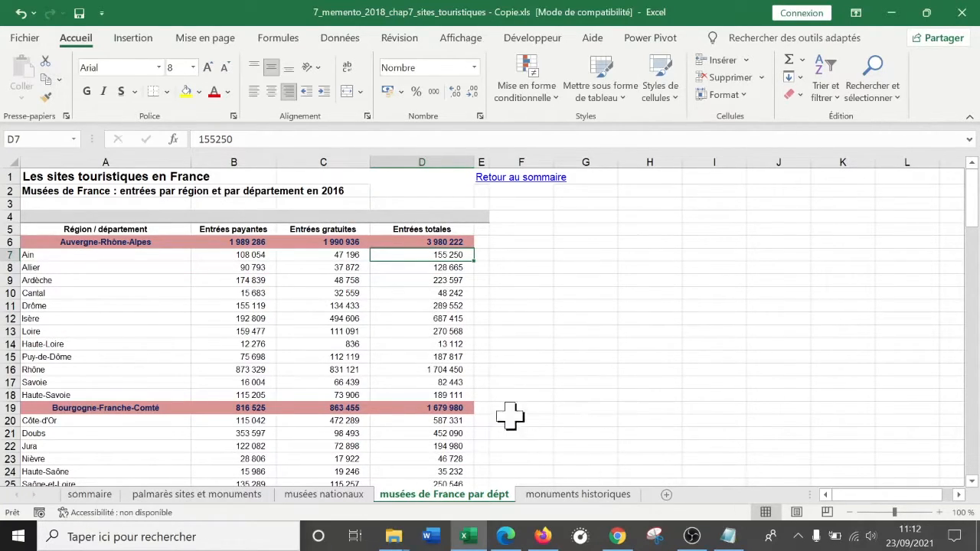
# Open the monuments historiques sheet and review the inscribed and classified sites by region and department.
pyautogui.click(580, 496)
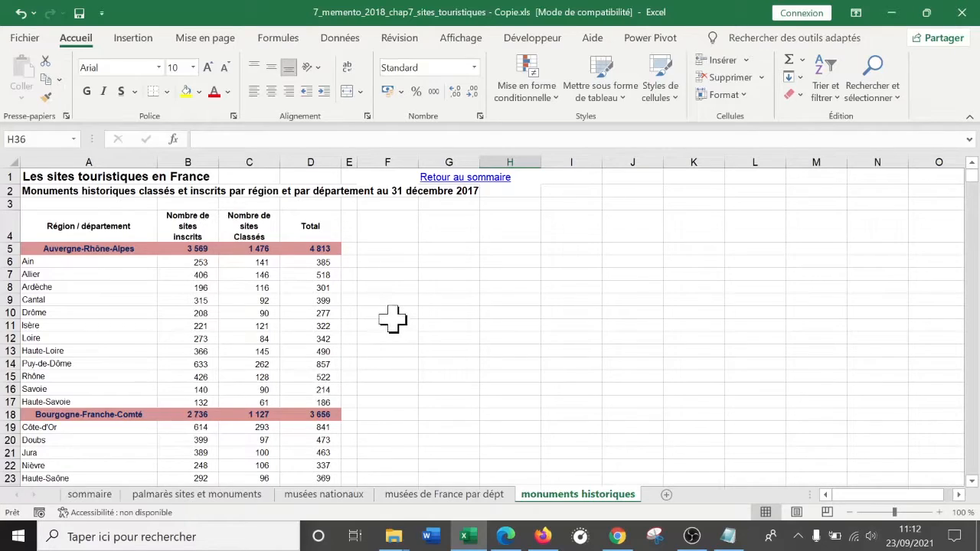
pyautogui.scroll(-2, 387, 308)
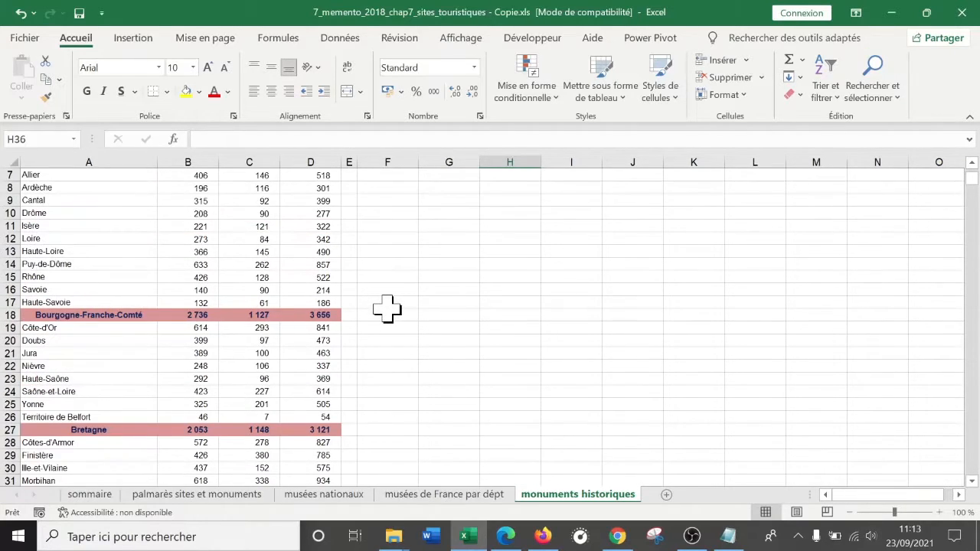
pyautogui.scroll(2, 388, 309)
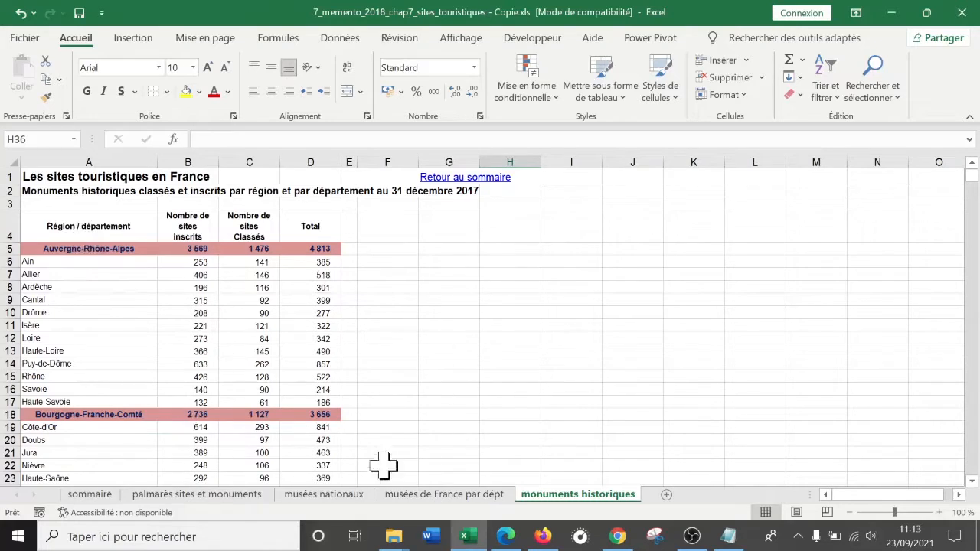
# Go back to the palmarès sites et monuments sheet and look over the ranked sites, their communes and yearly entries.
pyautogui.click(188, 496)
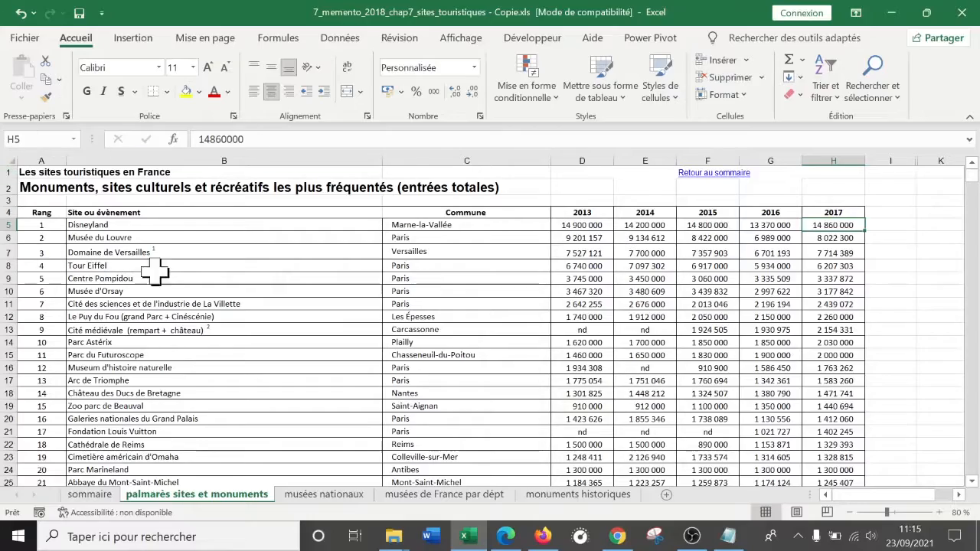
pyautogui.scroll(-8, 48, 306)
pyautogui.scroll(-20, 50, 310)
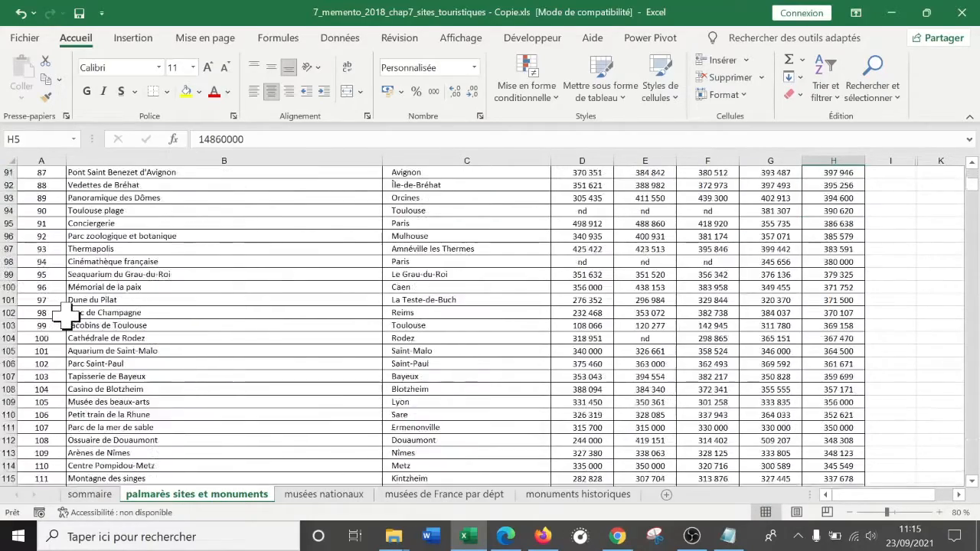
pyautogui.scroll(20, 142, 352)
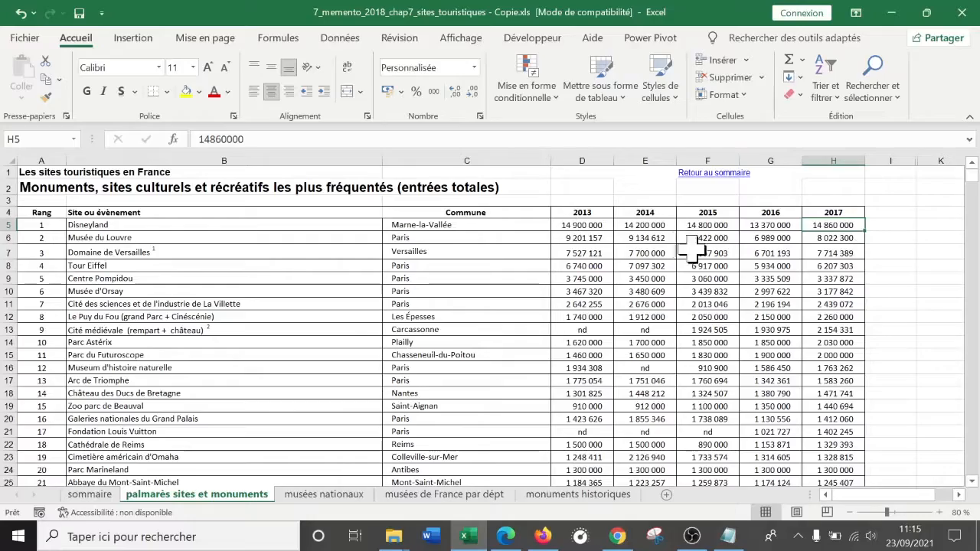
pyautogui.scroll(-2, 884, 240)
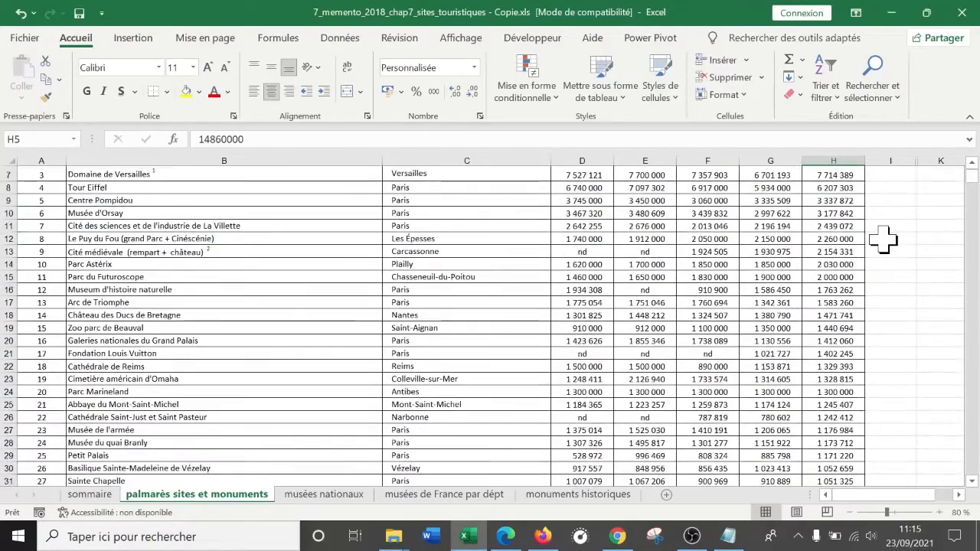
pyautogui.scroll(-11, 884, 239)
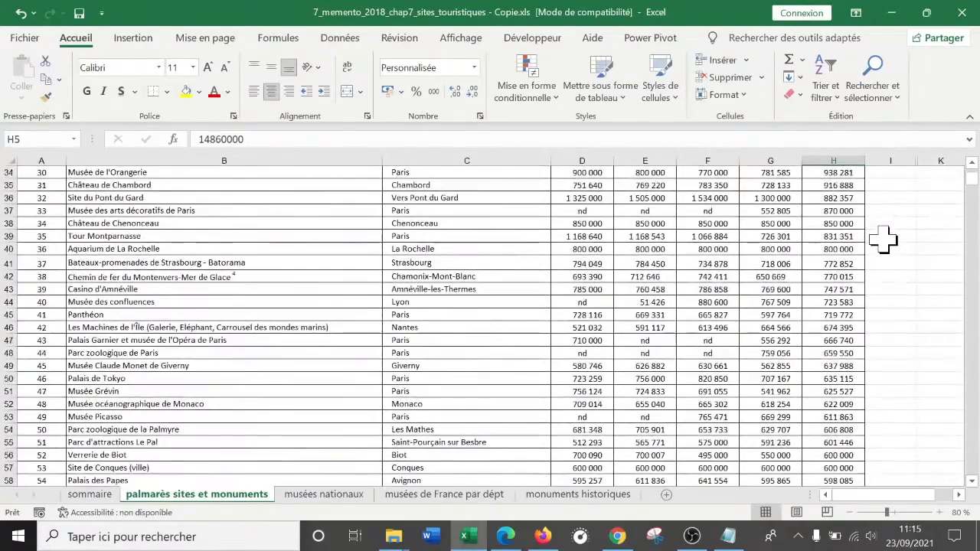
pyautogui.scroll(13, 883, 240)
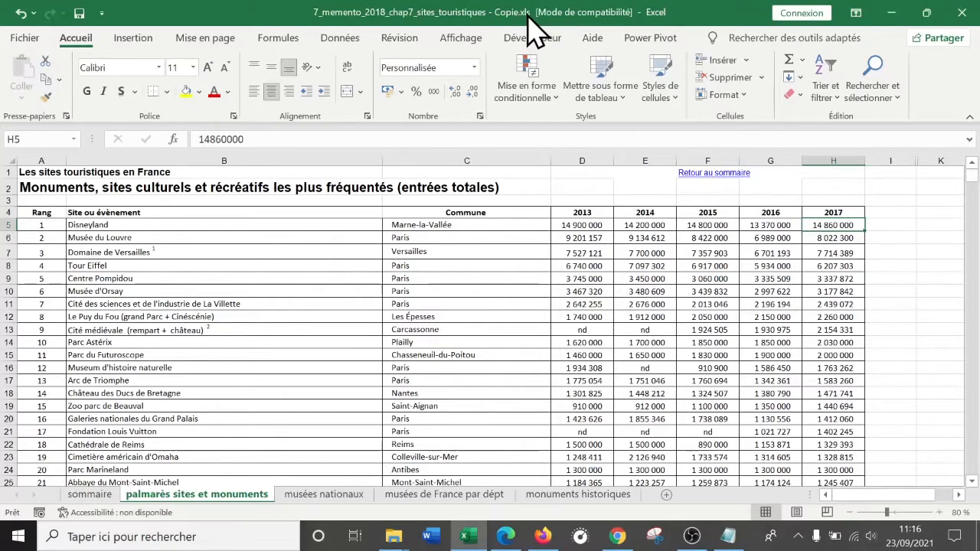
# Save the workbook in the site touristique francais folder as a Classeur Excel (*.xlsx) file, keeping the same file name.
pyautogui.click(29, 42)
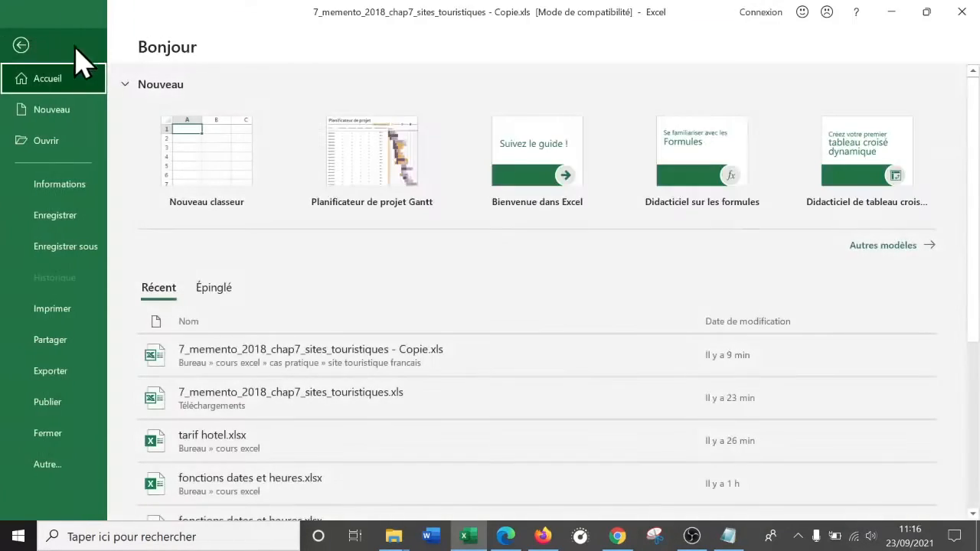
pyautogui.click(94, 249)
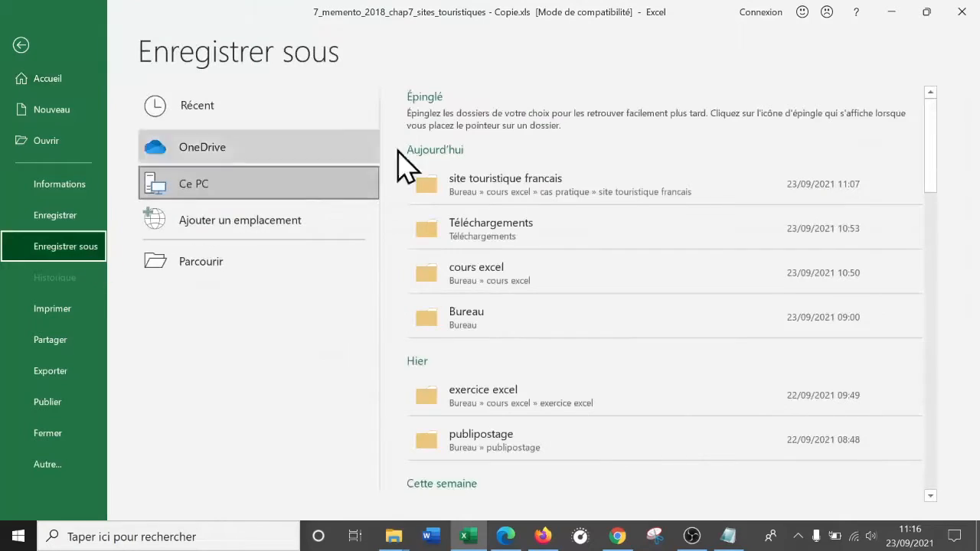
pyautogui.click(531, 182)
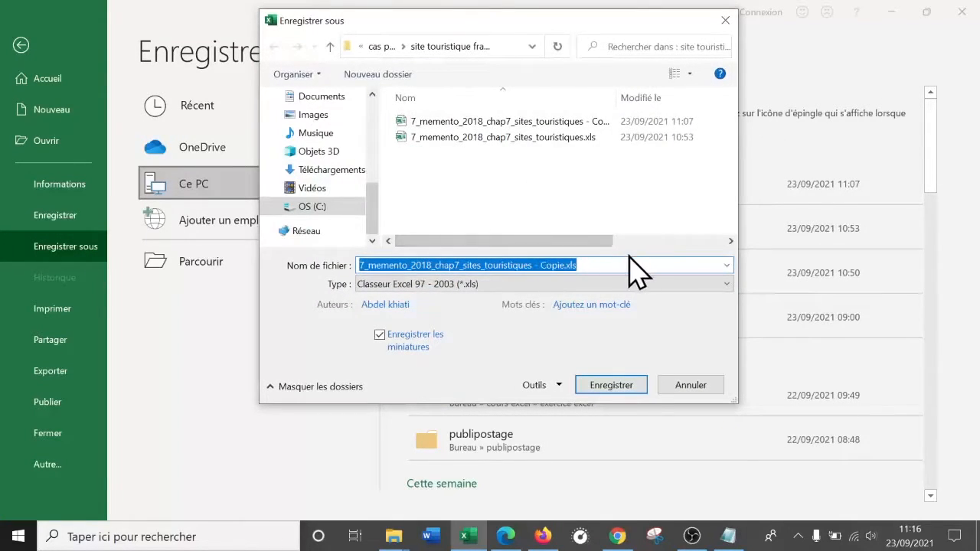
pyautogui.click(551, 286)
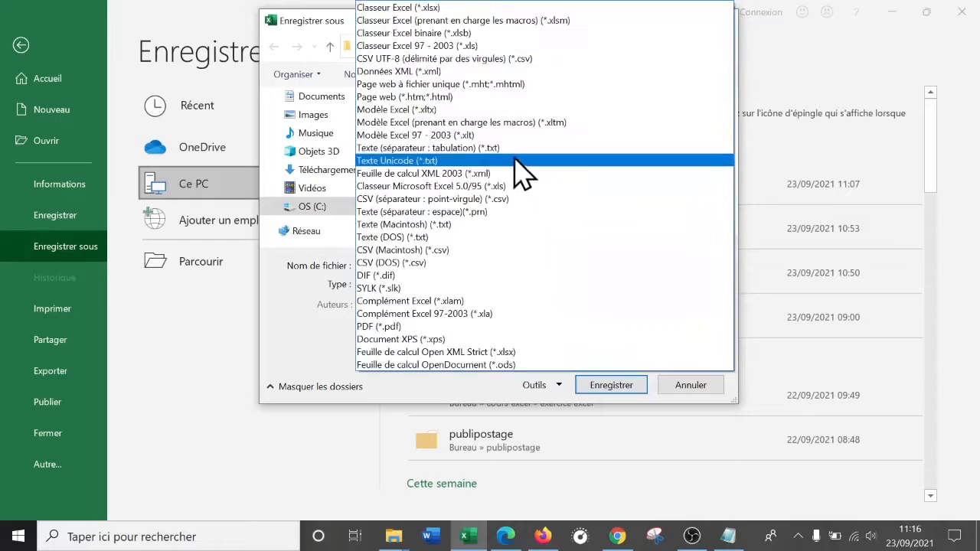
pyautogui.click(466, 8)
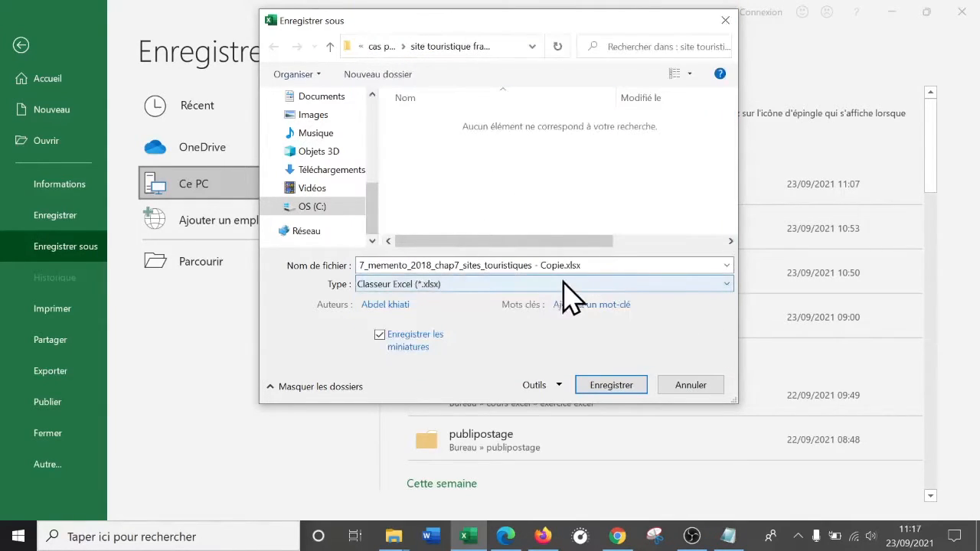
pyautogui.click(624, 387)
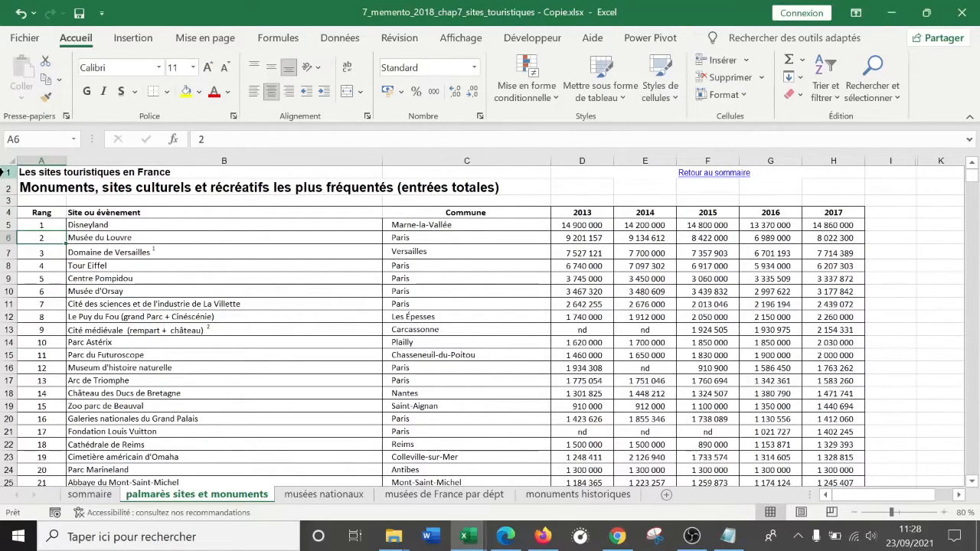
# Delete rows 1 to 3 above the column headings on the palmarès sites et monuments sheet.
pyautogui.moveTo(6, 166); pyautogui.dragTo(5, 201)
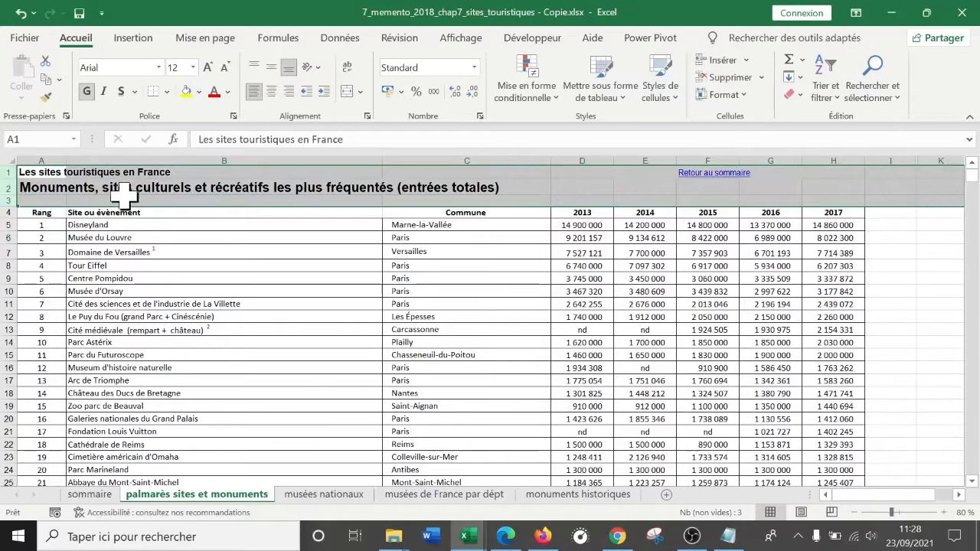
pyautogui.rightClick(317, 192)
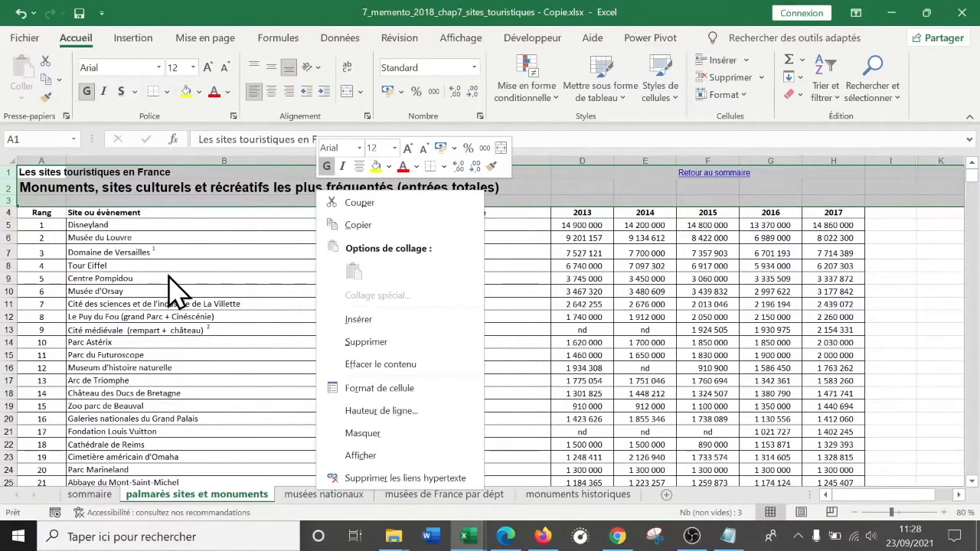
pyautogui.click(394, 343)
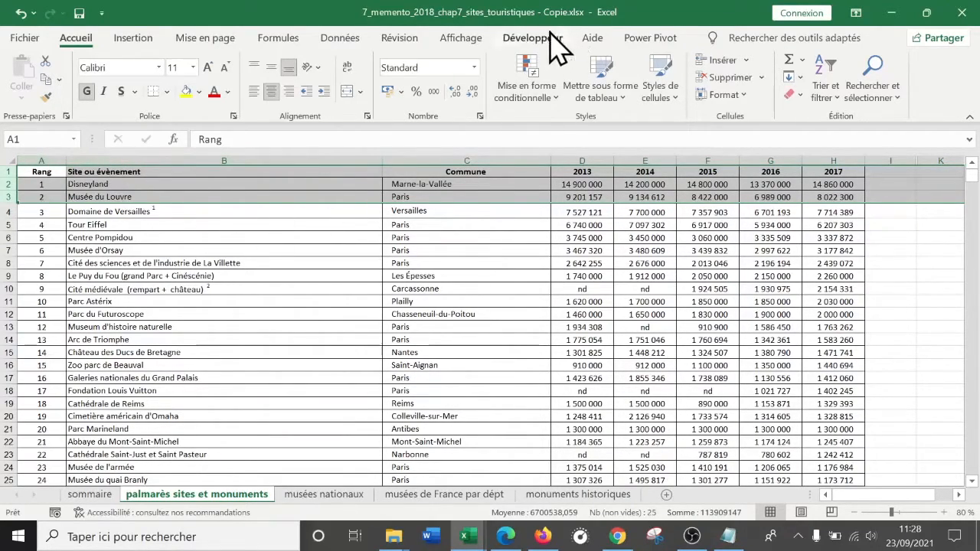
# Preview the palmarès sites et monuments sheet in page layout view, and return to normal view.
pyautogui.click(461, 40)
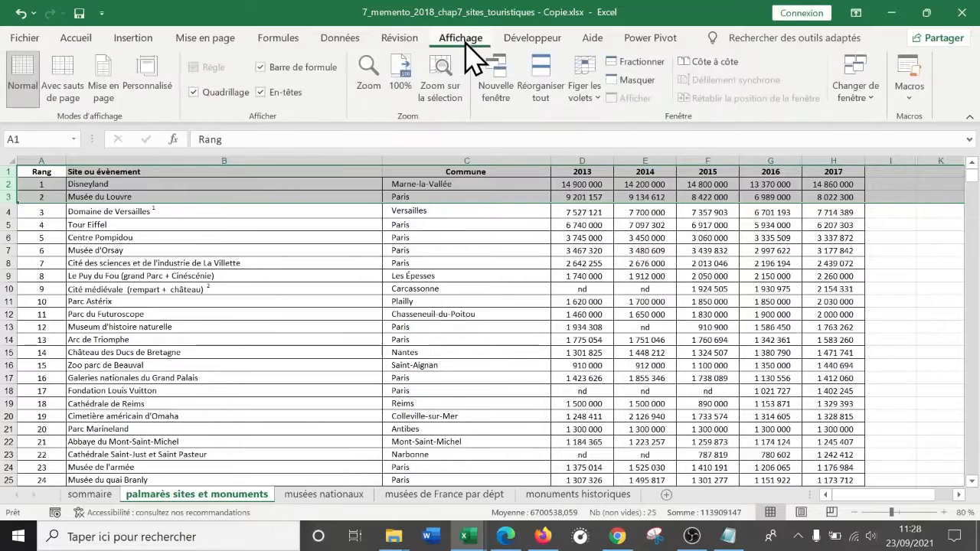
pyautogui.click(107, 80)
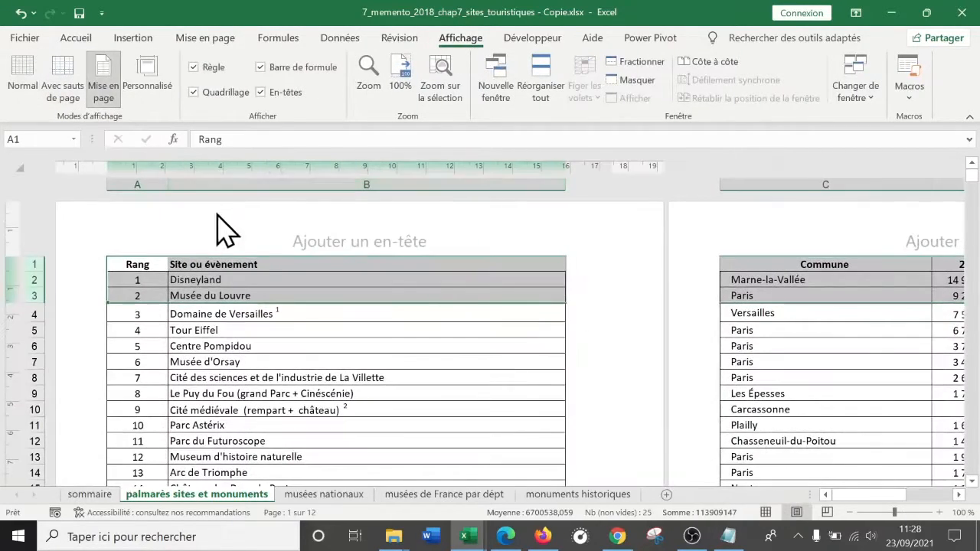
pyautogui.click(33, 97)
# Examine the footnotes and source line below the last ranked site on the palmarès sites et monuments sheet.
pyautogui.scroll(-1, 305, 285)
pyautogui.scroll(-20, 305, 285)
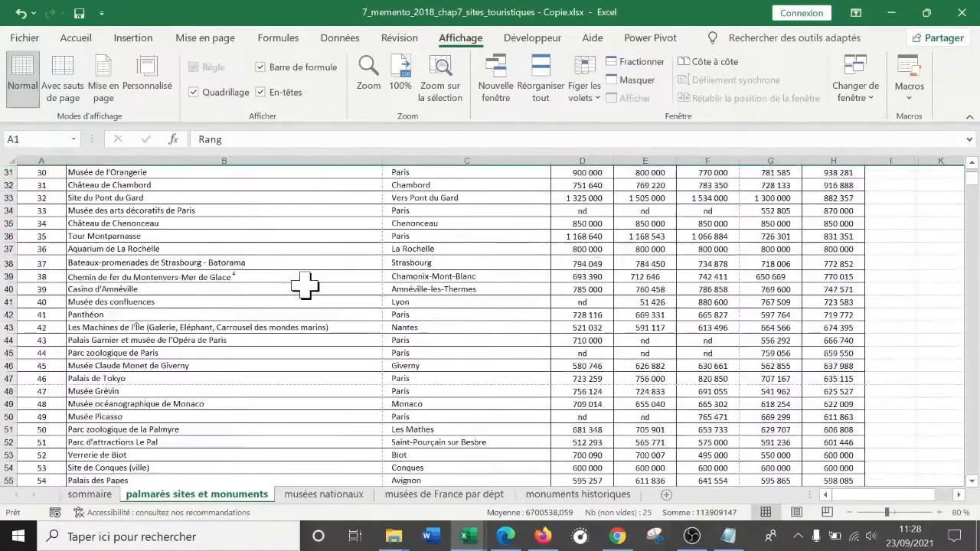
pyautogui.scroll(6, 307, 284)
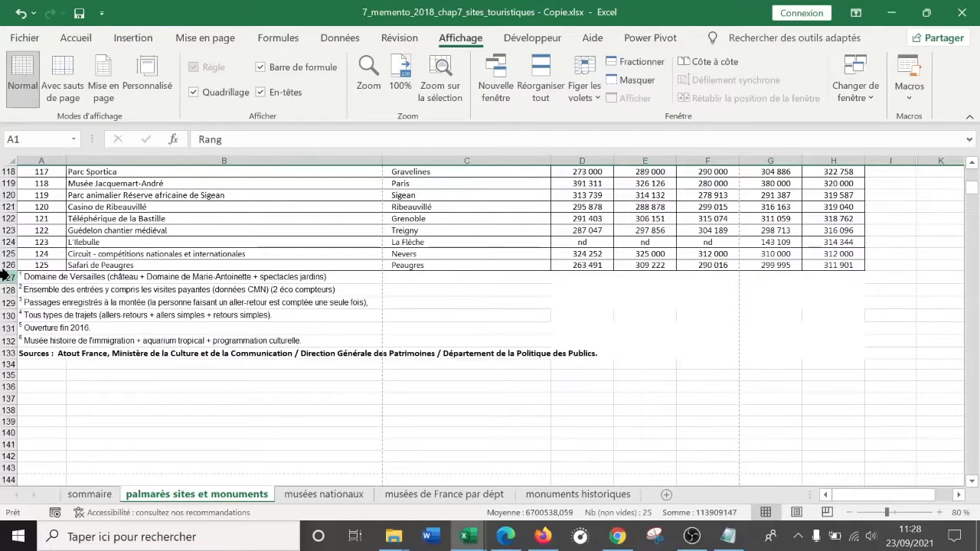
pyautogui.click(132, 278)
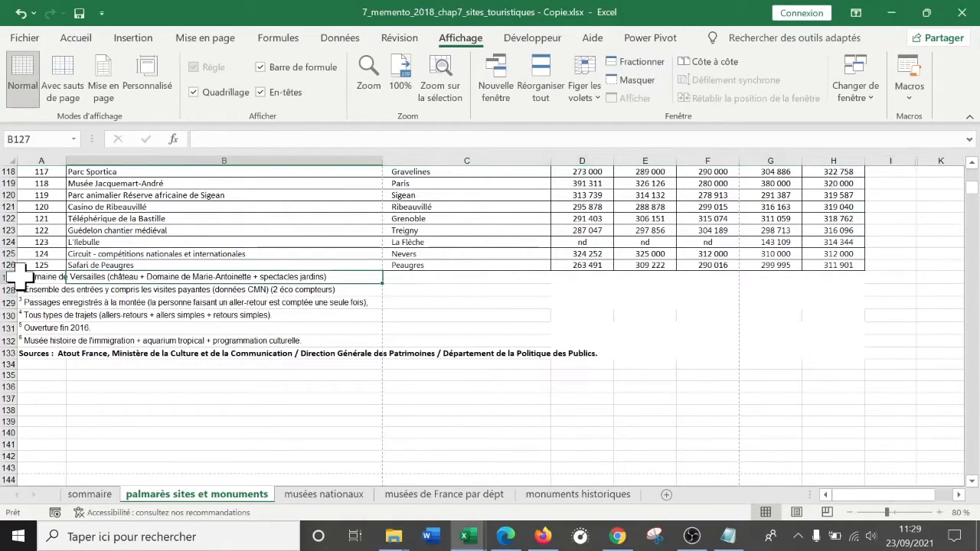
# Add a comment reading "Domaine de Versaille" to the Téléphérique de la Bastille cell.
pyautogui.click(197, 231)
pyautogui.click(197, 219)
pyautogui.rightClick(198, 221)
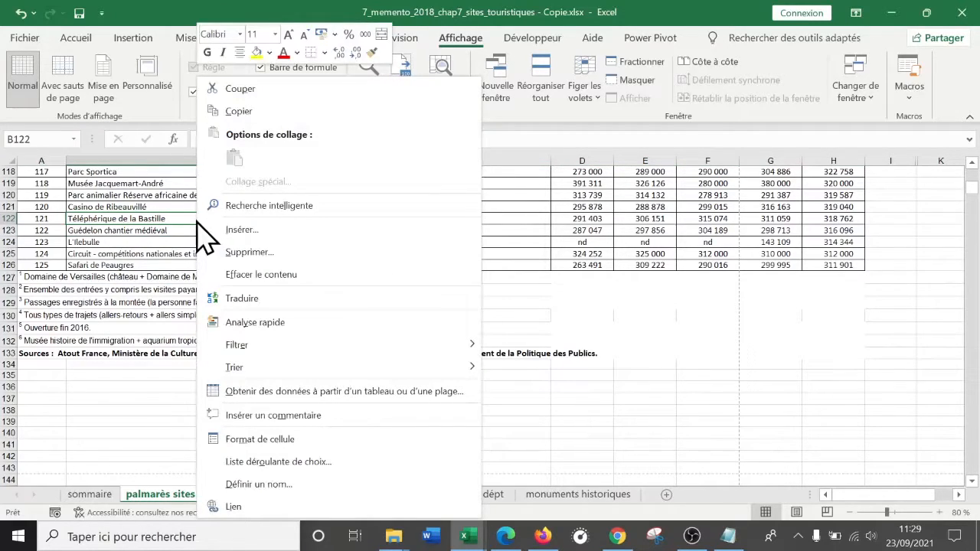
pyautogui.click(144, 248)
pyautogui.click(176, 229)
pyautogui.click(197, 219)
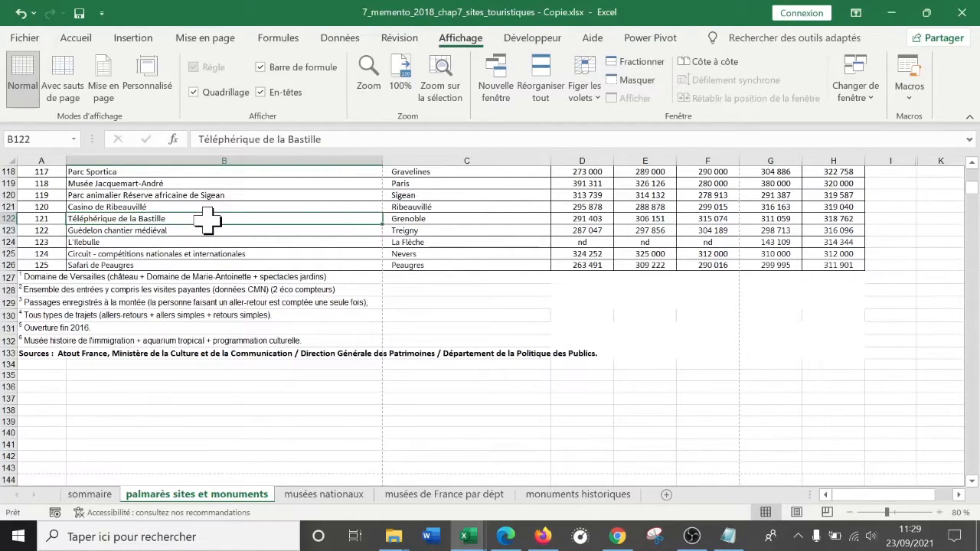
pyautogui.rightClick(207, 221)
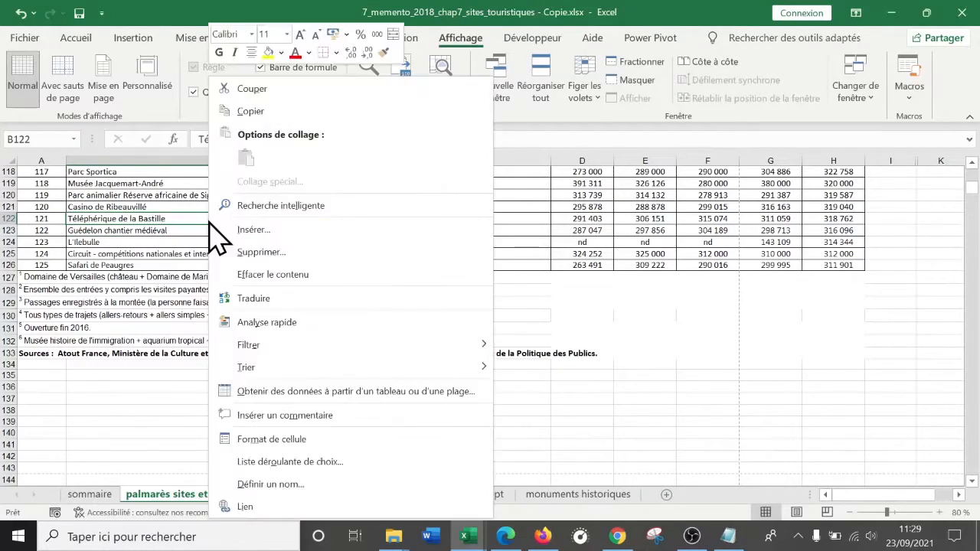
pyautogui.click(303, 415)
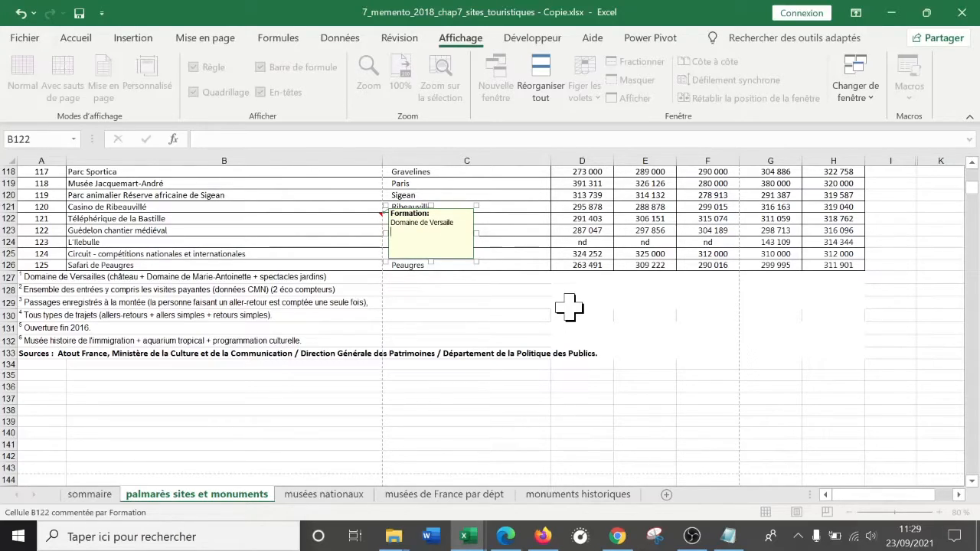
pyautogui.click(317, 253)
pyautogui.click(320, 219)
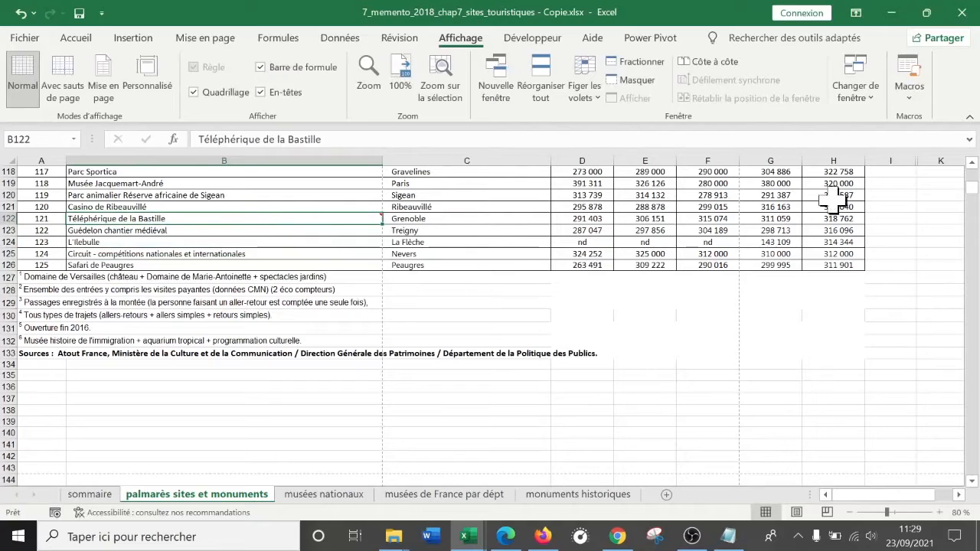
# Select the footnote rows 127 to 133, and select the whole contiguous range to check whether it includes them.
pyautogui.moveTo(7, 277); pyautogui.dragTo(7, 354)
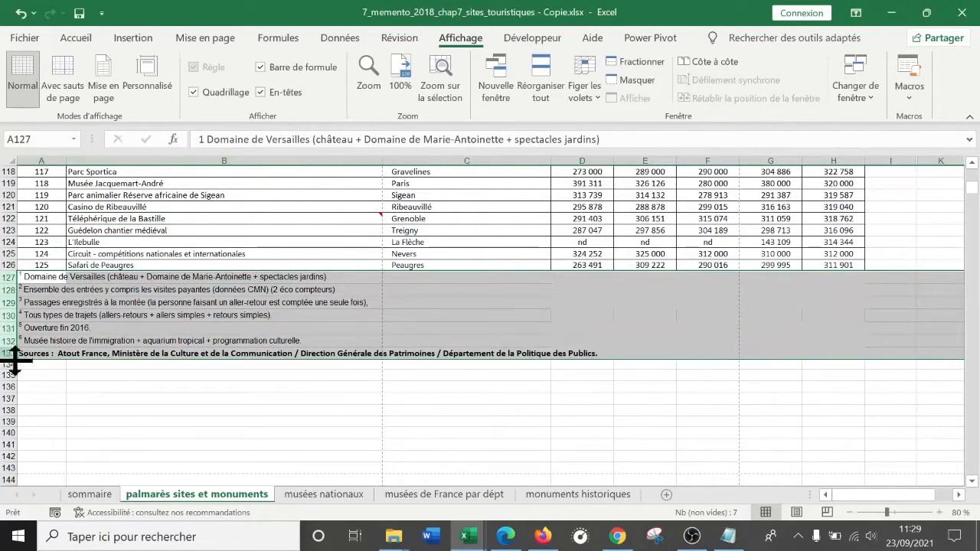
pyautogui.click(152, 228)
pyautogui.hotkey('ctrl', 'a')
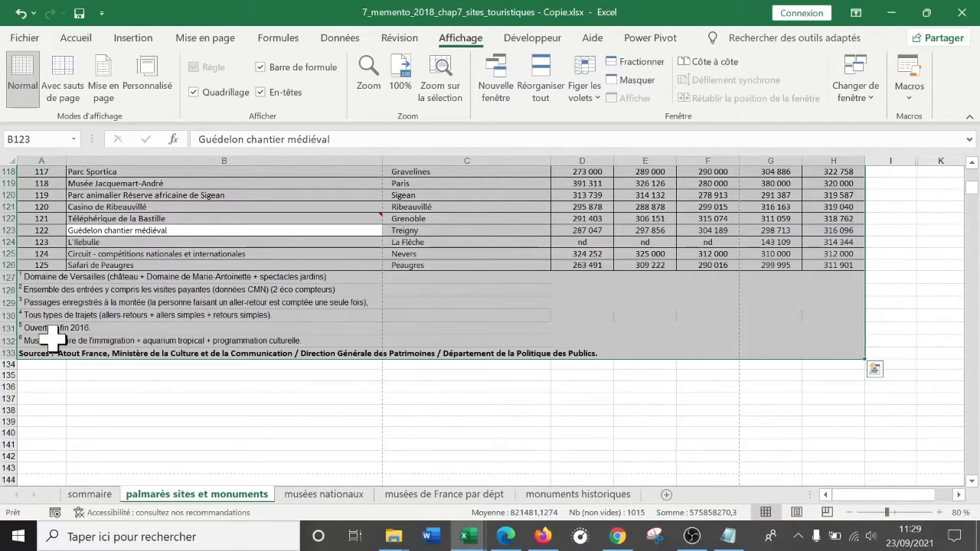
# Delete the comment from the Téléphérique de la Bastille cell.
pyautogui.click(190, 301)
pyautogui.click(341, 218)
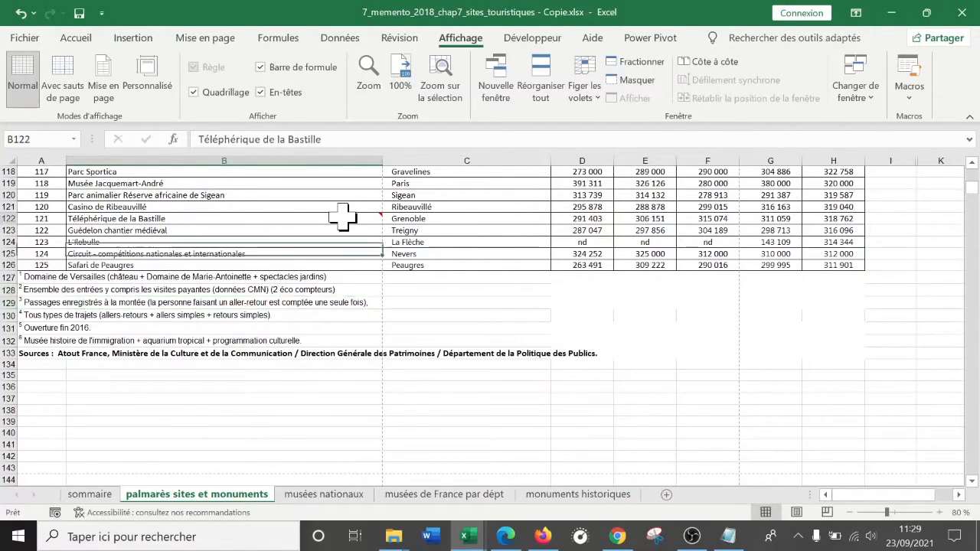
pyautogui.rightClick(344, 219)
pyautogui.click(294, 223)
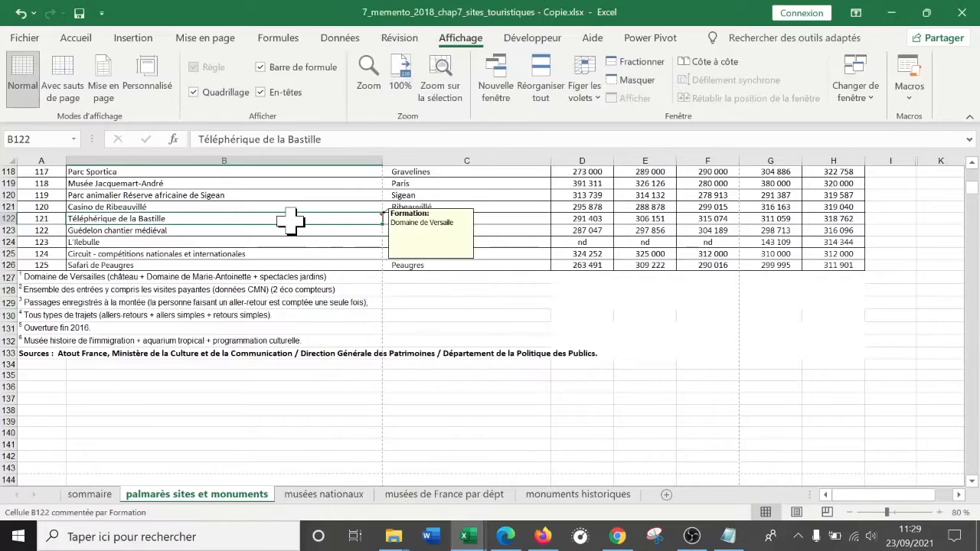
pyautogui.rightClick(293, 224)
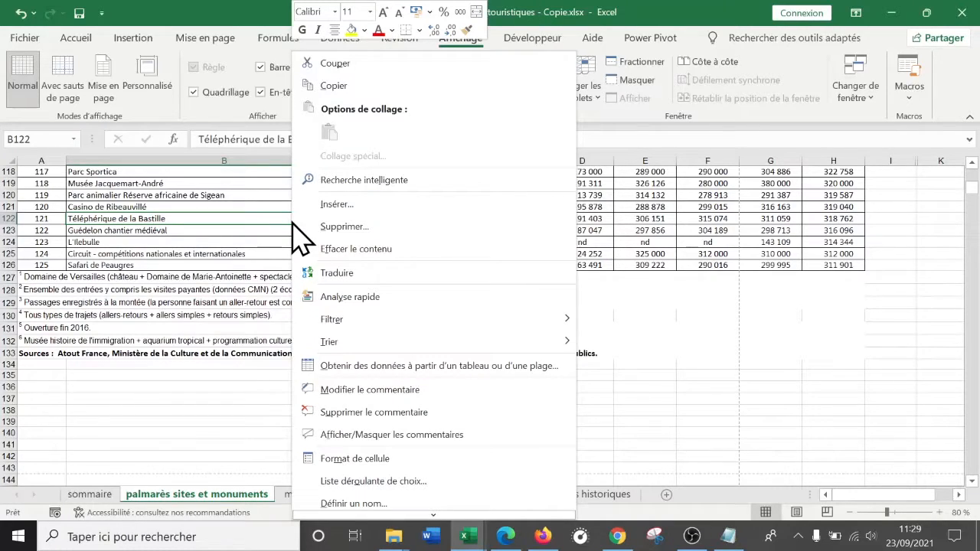
pyautogui.click(420, 412)
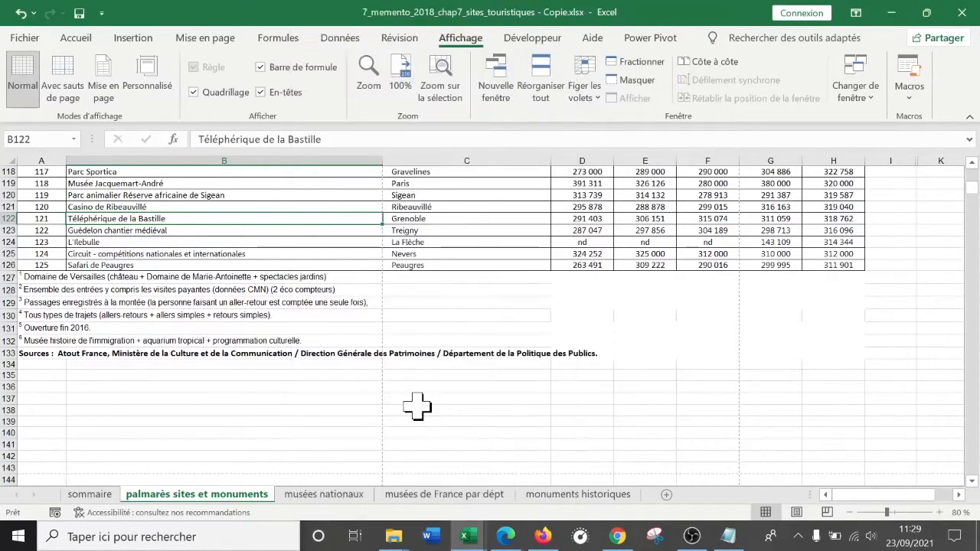
# Insert a comment without text on the Téléphérique de la Bastille cell and remove it.
pyautogui.rightClick(293, 218)
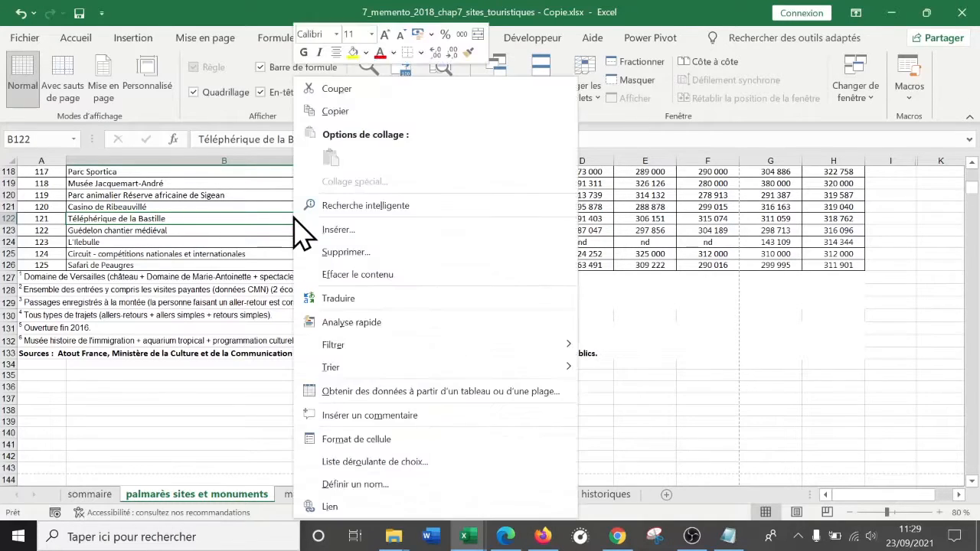
pyautogui.click(374, 419)
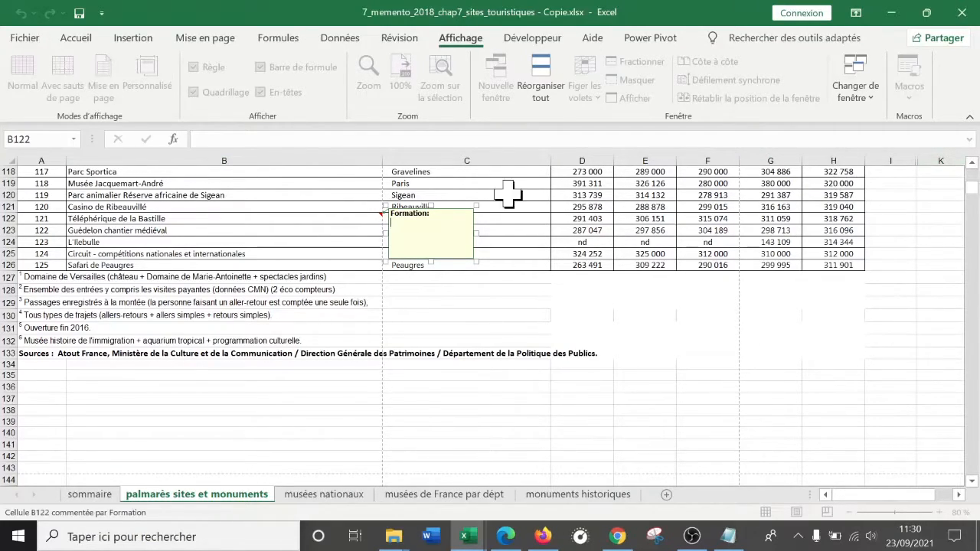
pyautogui.click(462, 207)
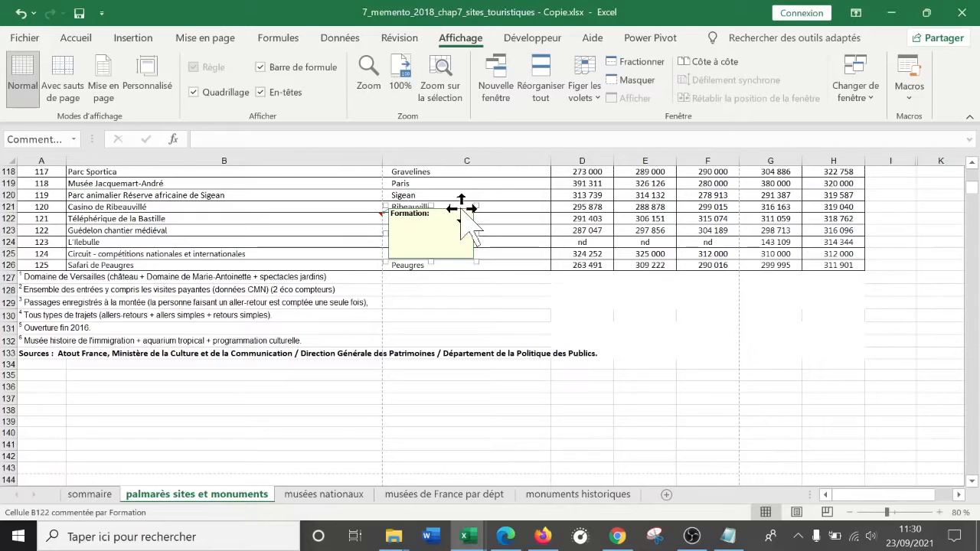
pyautogui.press('Escape')
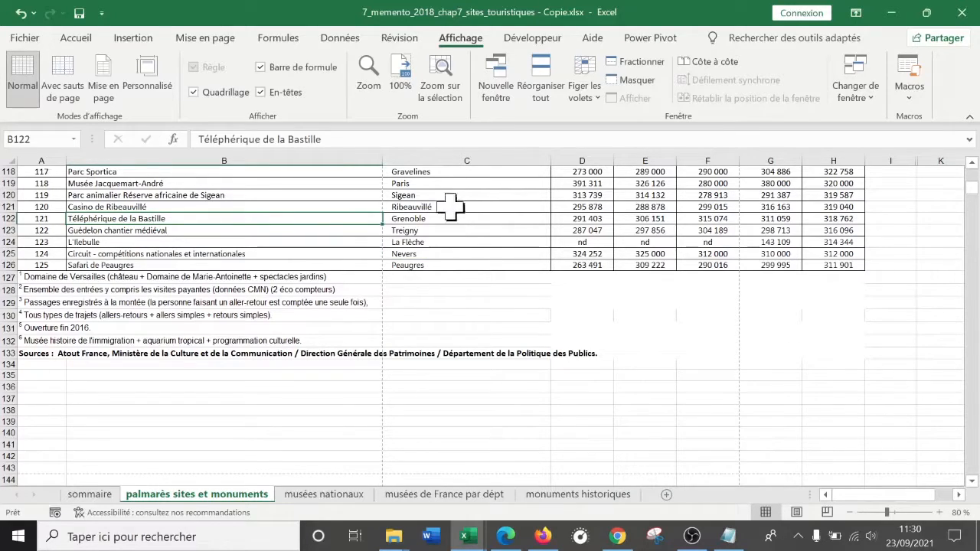
pyautogui.click(266, 229)
pyautogui.click(257, 205)
pyautogui.rightClick(253, 206)
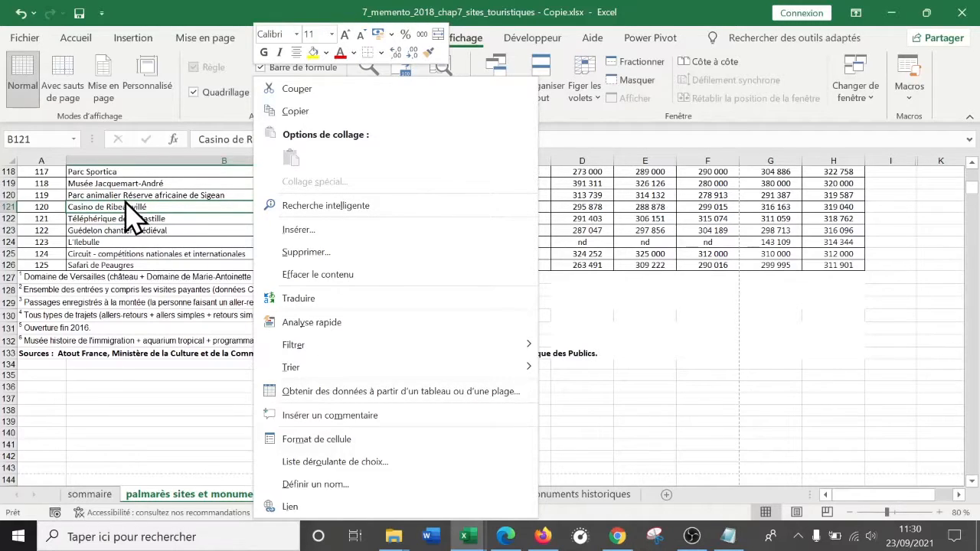
pyautogui.press('Escape')
# Delete rows 127 to 139, which hold the footnotes and sources below the ranking table.
pyautogui.moveTo(6, 277); pyautogui.dragTo(10, 388)
pyautogui.moveTo(9, 299); pyautogui.dragTo(9, 281)
pyautogui.moveTo(8, 417); pyautogui.dragTo(8, 422)
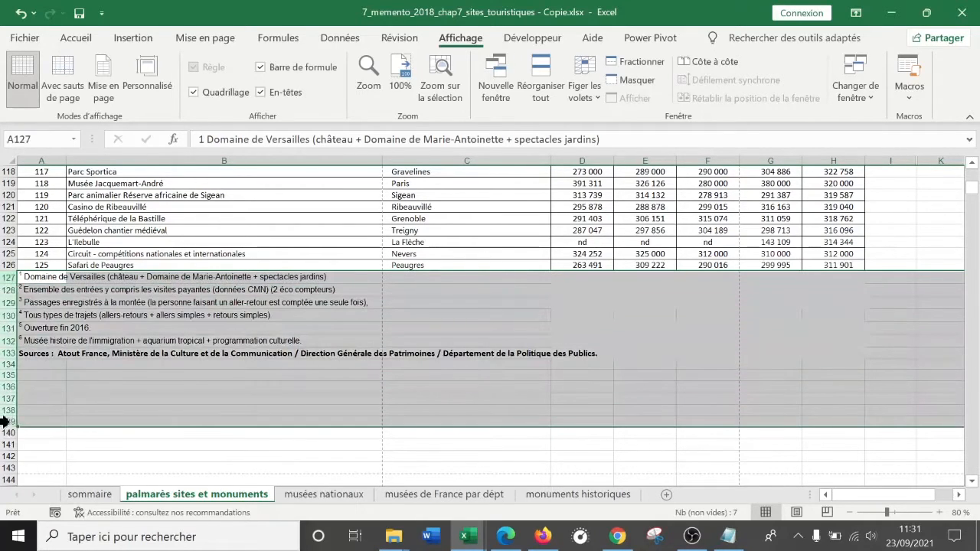
pyautogui.rightClick(119, 328)
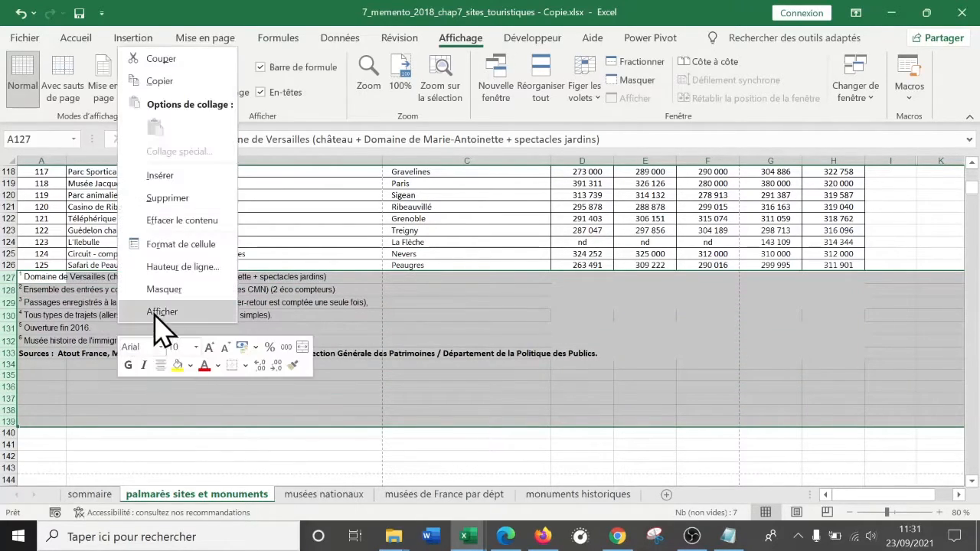
pyautogui.click(170, 198)
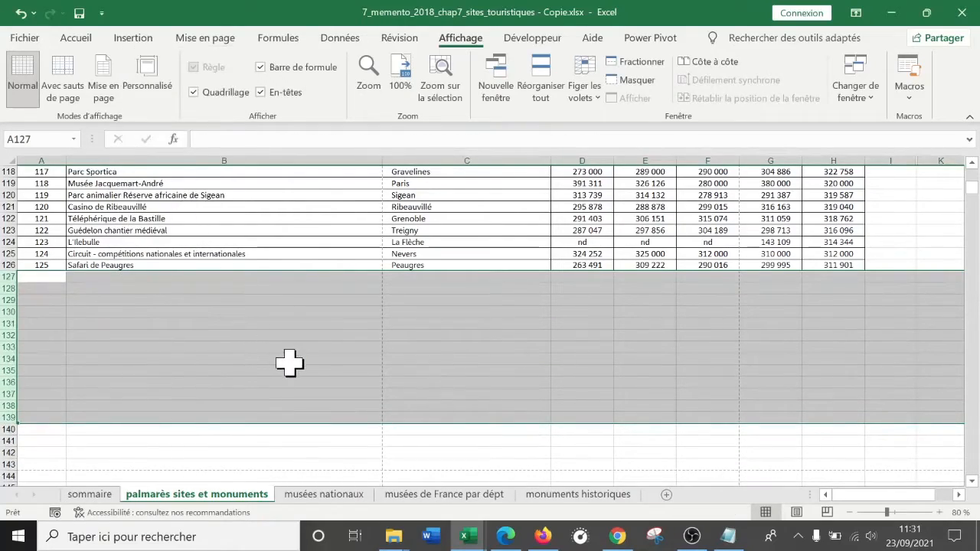
# Select the whole ranking table and check the extent of its contiguous range from the headings downward.
pyautogui.scroll(20, 289, 364)
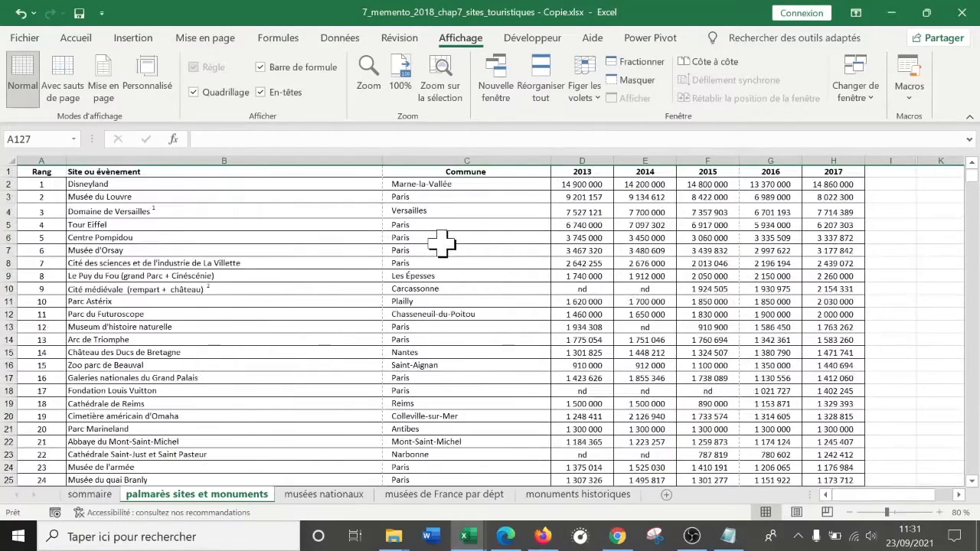
pyautogui.moveTo(41, 160); pyautogui.dragTo(838, 174)
pyautogui.click(330, 327)
pyautogui.hotkey('ctrl', 'a')
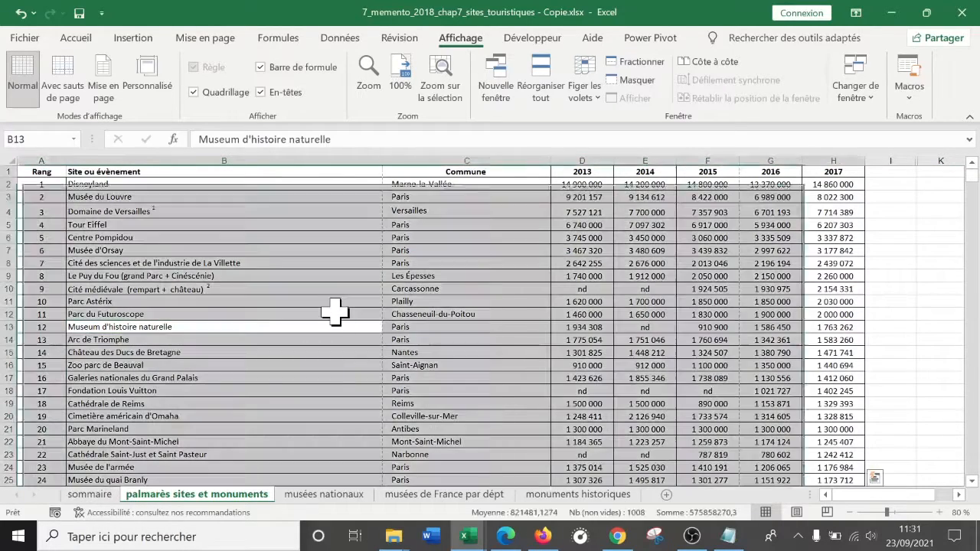
pyautogui.scroll(-14, 352, 308)
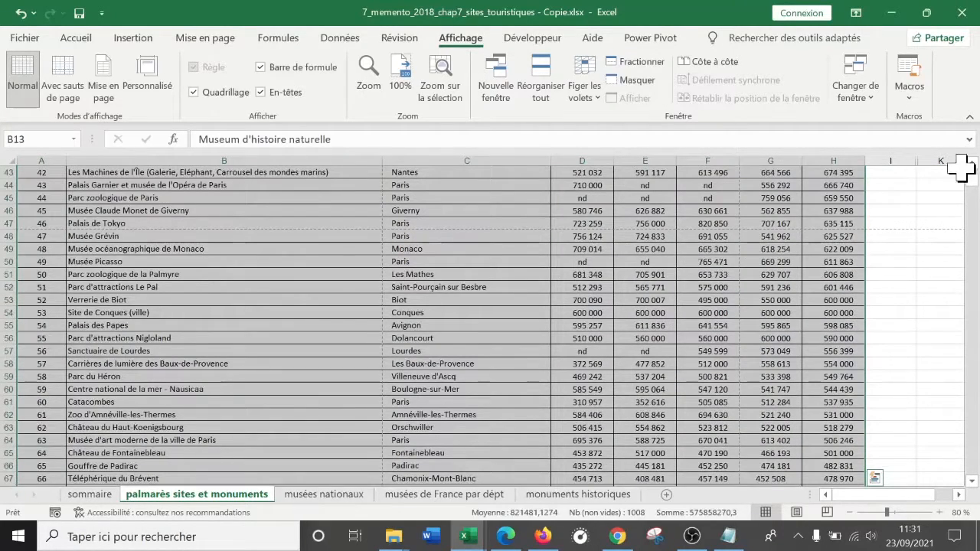
pyautogui.moveTo(971, 184); pyautogui.dragTo(973, 228)
pyautogui.scroll(-3, 376, 407)
pyautogui.scroll(20, 377, 397)
pyautogui.scroll(13, 385, 388)
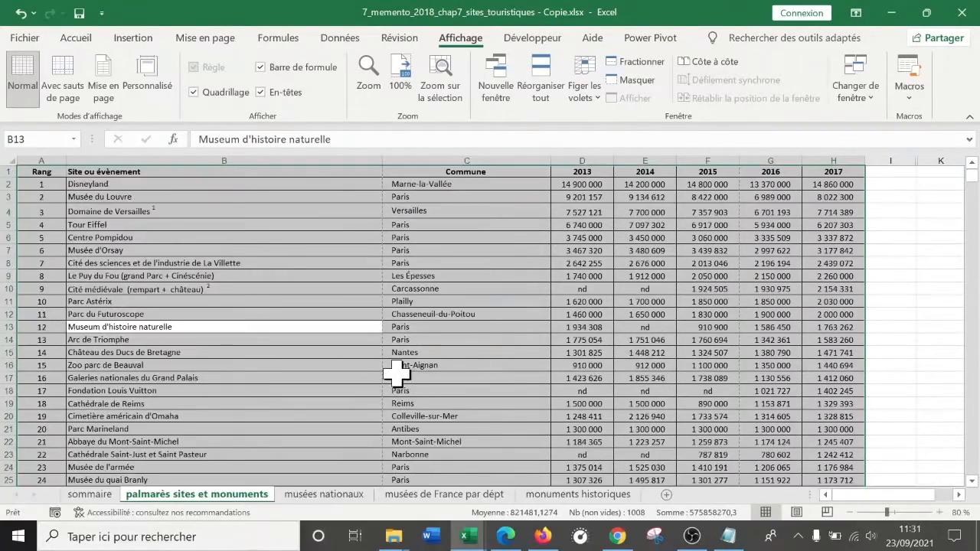
pyautogui.click(410, 314)
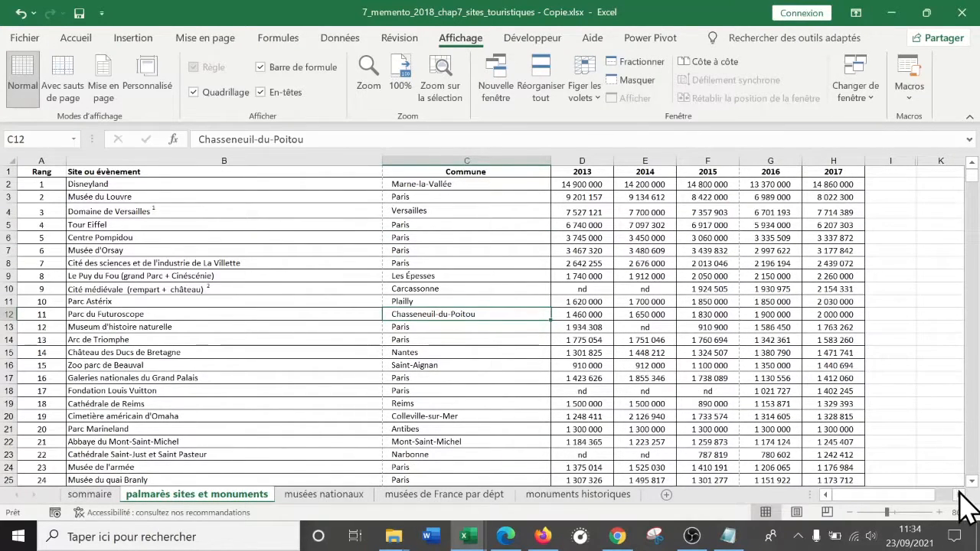
# Unhide column J between columns I and K, beside the yearly figures.
pyautogui.click(691, 544)
pyautogui.click(691, 544)
pyautogui.click(958, 495)
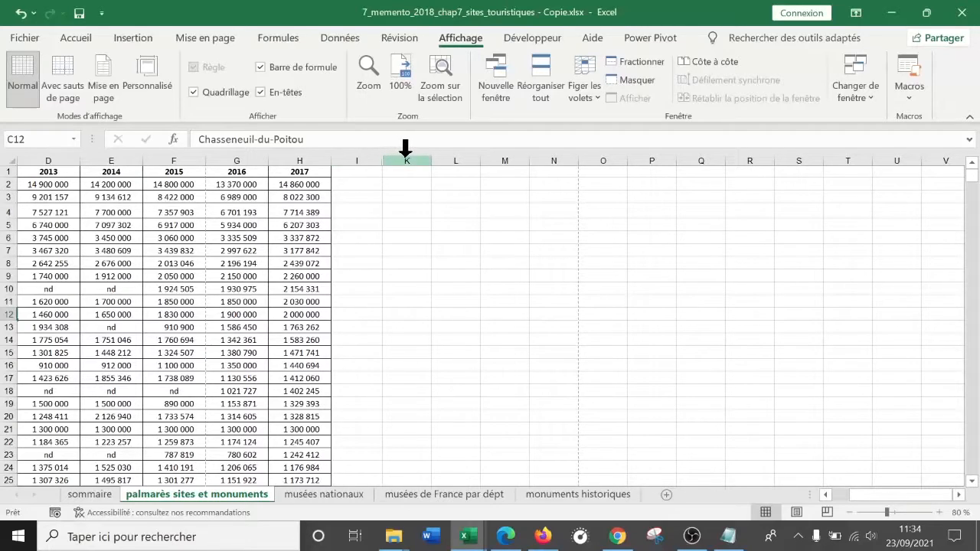
pyautogui.click(365, 160)
pyautogui.moveTo(358, 160); pyautogui.dragTo(436, 157)
# Examine the coloured page labels all the way down column J, and select that column.
pyautogui.scroll(-8, 403, 191)
pyautogui.scroll(-20, 404, 191)
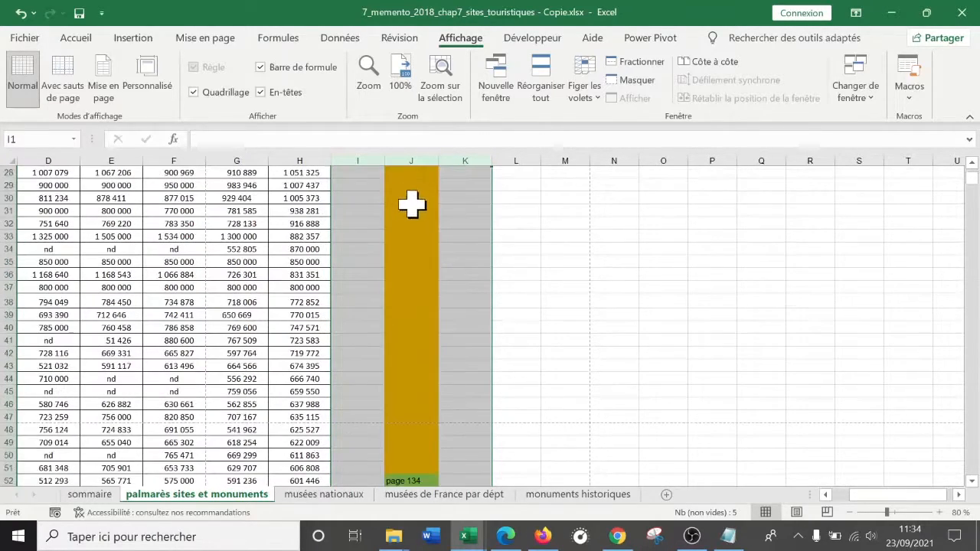
pyautogui.scroll(20, 430, 268)
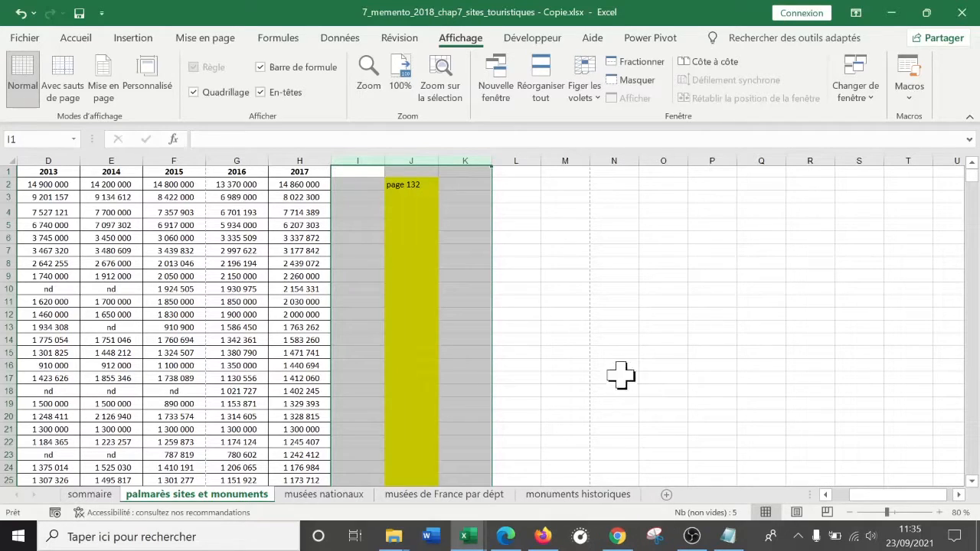
pyautogui.scroll(-8, 456, 325)
pyautogui.scroll(5, 456, 324)
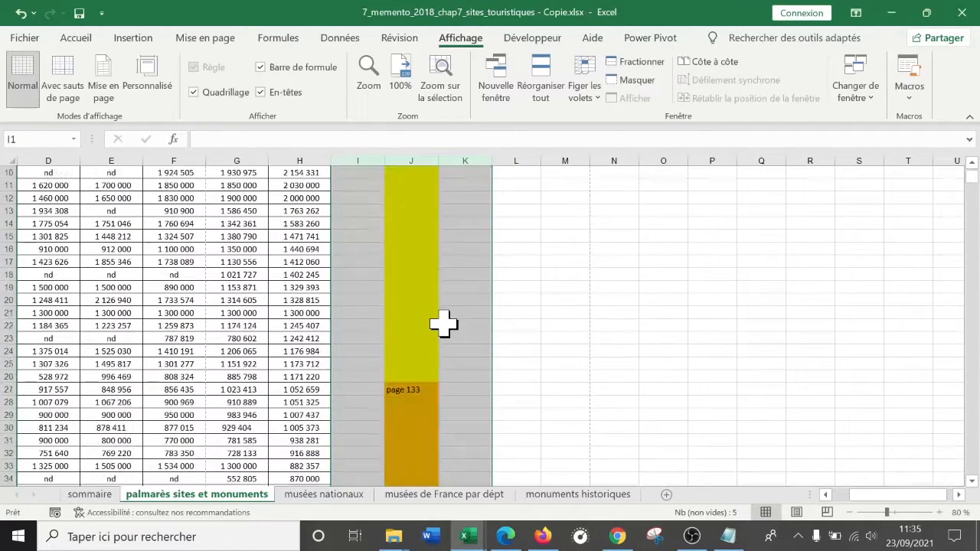
pyautogui.scroll(-10, 409, 403)
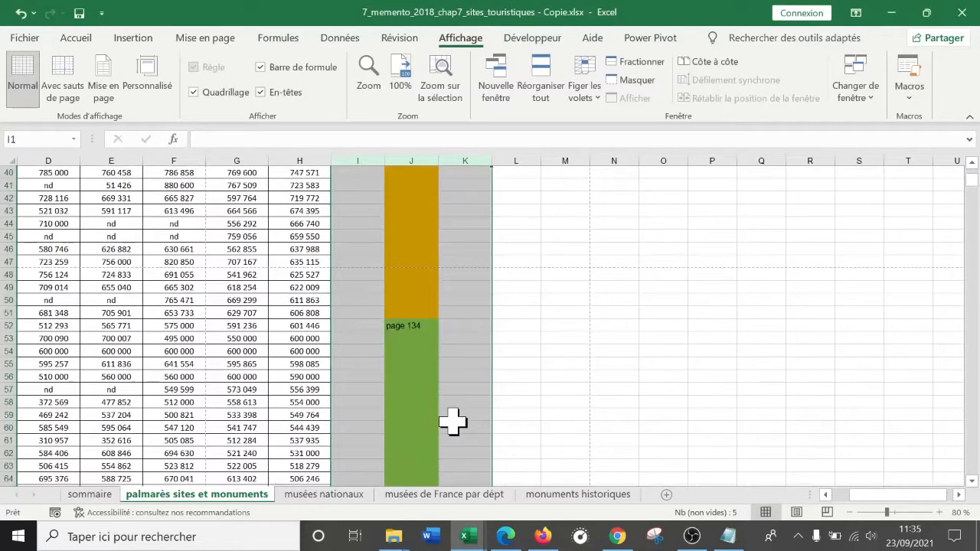
pyautogui.scroll(13, 453, 396)
pyautogui.scroll(-9, 451, 369)
pyautogui.scroll(-20, 451, 368)
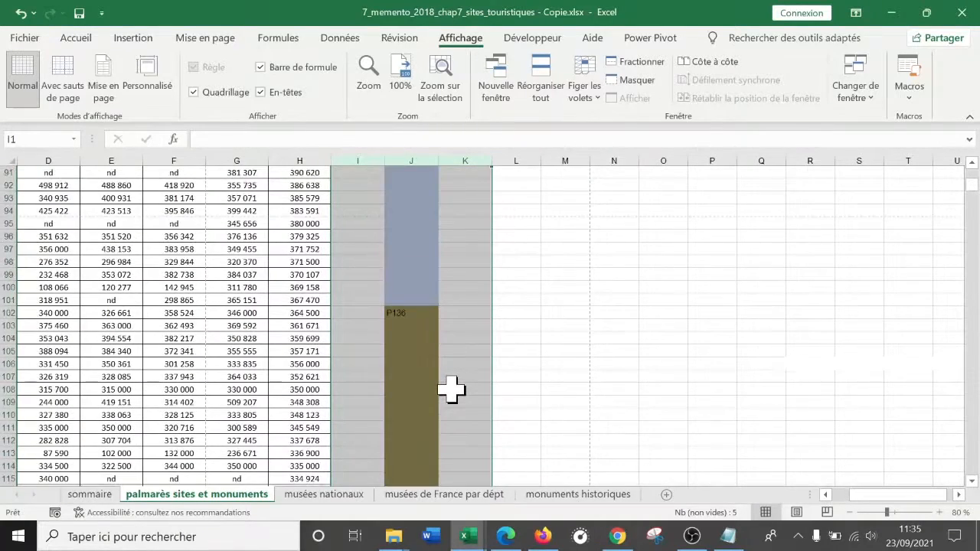
pyautogui.scroll(-2, 452, 390)
pyautogui.moveTo(873, 497); pyautogui.dragTo(881, 516)
pyautogui.scroll(13, 536, 404)
pyautogui.scroll(19, 534, 400)
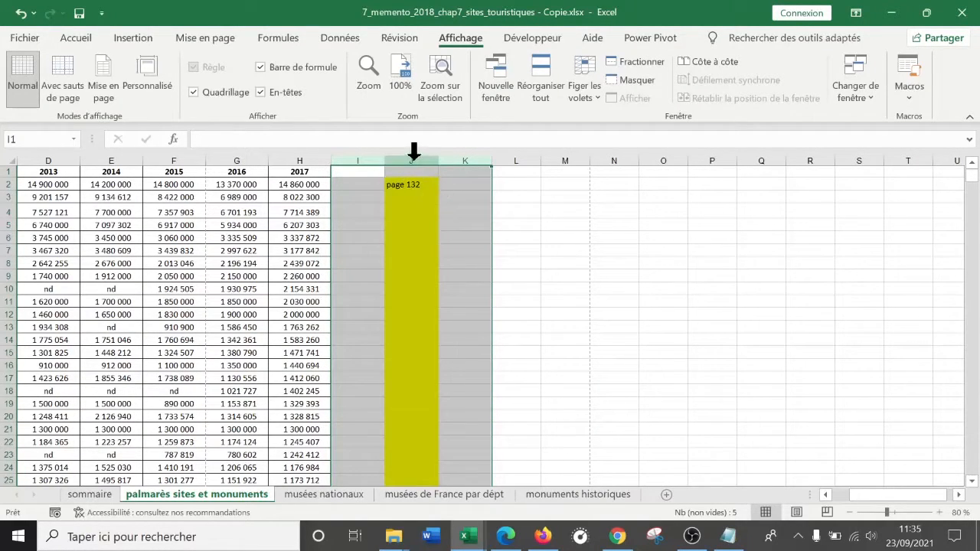
pyautogui.click(413, 152)
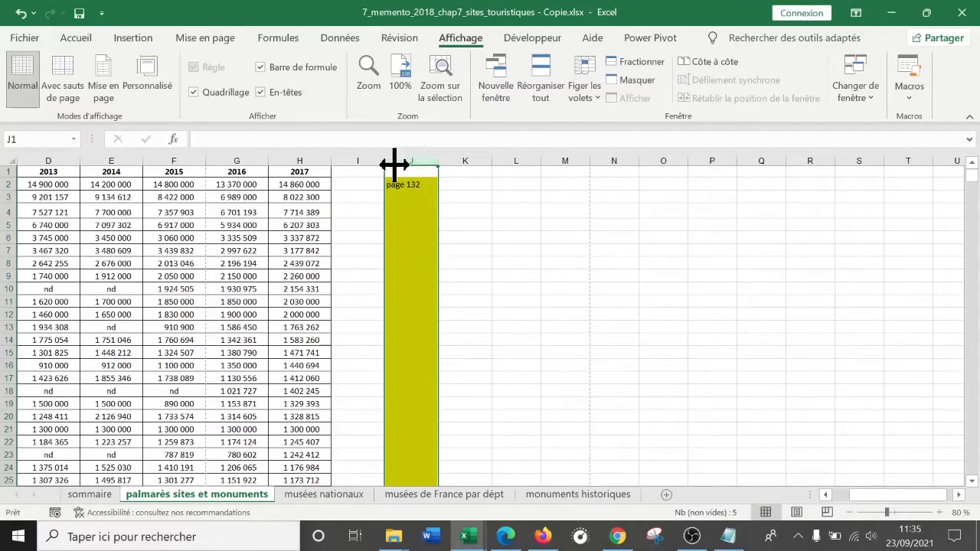
# Delete column J with the page labels, as well as the empty columns J and K that follow the table.
pyautogui.rightClick(405, 157)
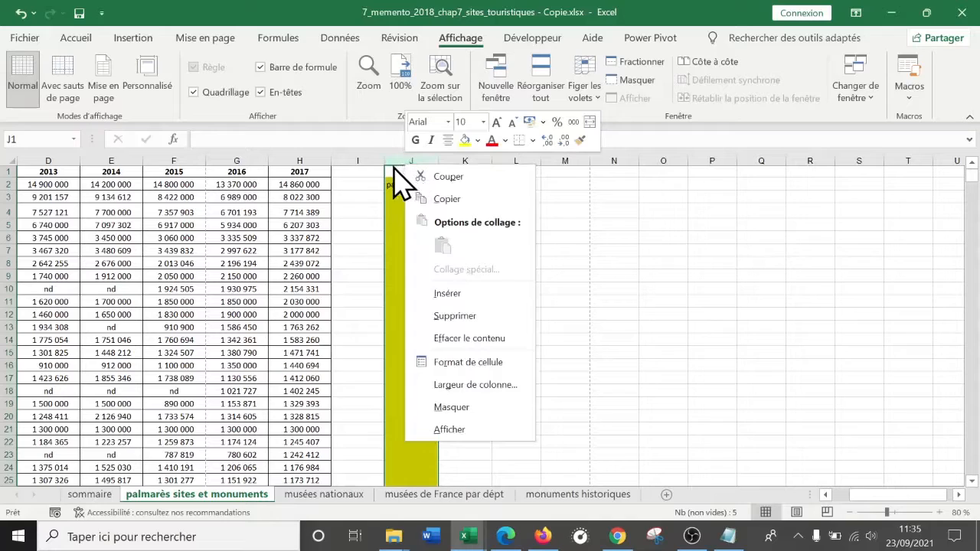
pyautogui.click(464, 317)
pyautogui.moveTo(416, 153); pyautogui.dragTo(462, 159)
pyautogui.rightClick(462, 159)
pyautogui.click(546, 310)
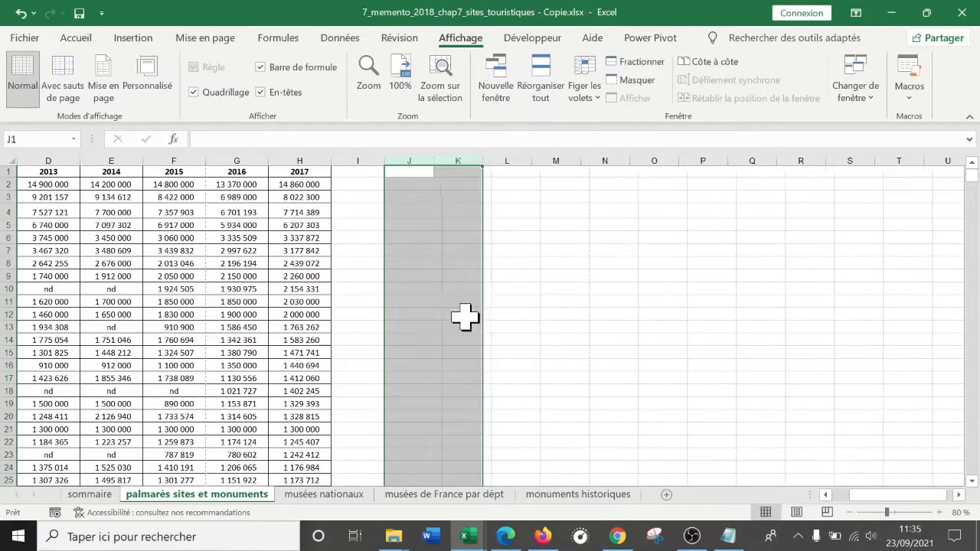
pyautogui.click(417, 252)
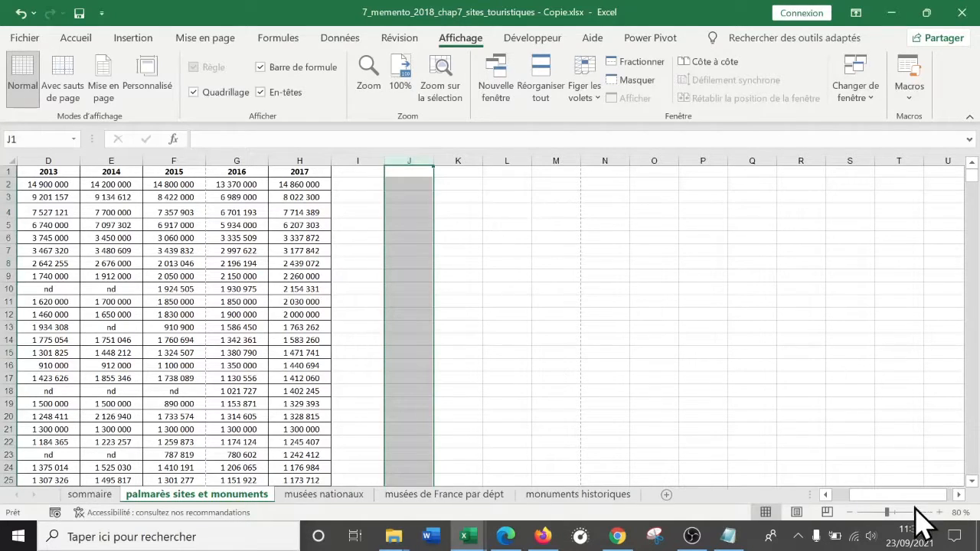
pyautogui.click(826, 496)
pyautogui.click(827, 496)
pyautogui.click(827, 496)
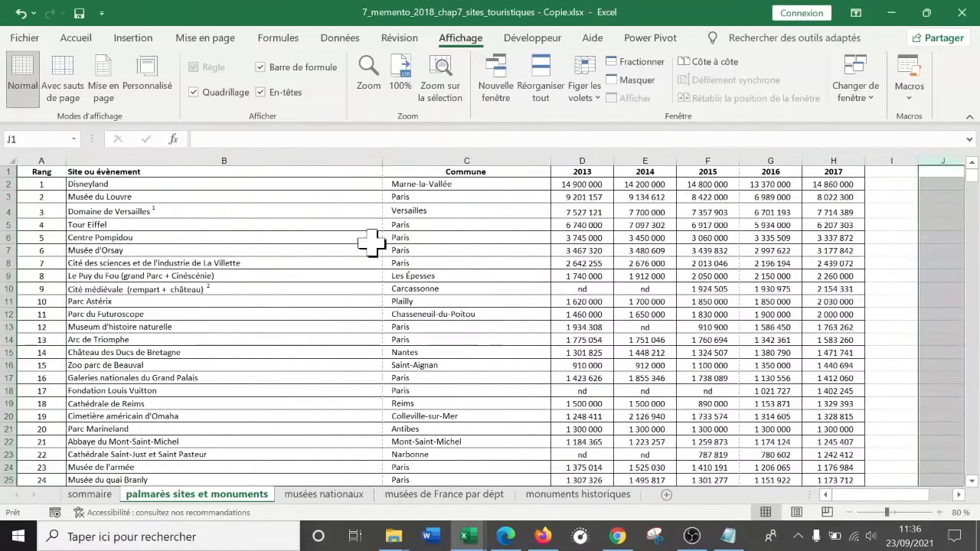
# Review the ranking table across its columns and down its rows, including the heading row.
pyautogui.click(349, 223)
pyautogui.scroll(-5, 348, 222)
pyautogui.scroll(-8, 349, 222)
pyautogui.scroll(13, 349, 222)
pyautogui.press('Right')
pyautogui.press('Right')
pyautogui.press('Right')
pyautogui.press('Right')
pyautogui.press('Right')
pyautogui.press('Right')
pyautogui.press('Right')
pyautogui.press('Right')
pyautogui.press('Right')
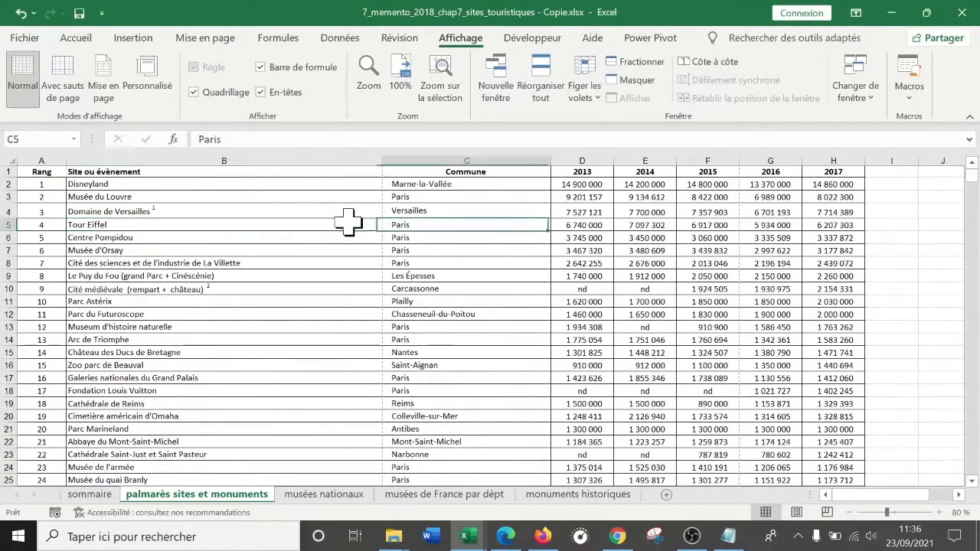
pyautogui.press('Left')
pyautogui.press('Left')
pyautogui.press('Left')
pyautogui.press('Left')
pyautogui.press('Left')
pyautogui.press('Left')
pyautogui.press('Left')
pyautogui.press('Left')
pyautogui.press('Left')
pyautogui.press('Left')
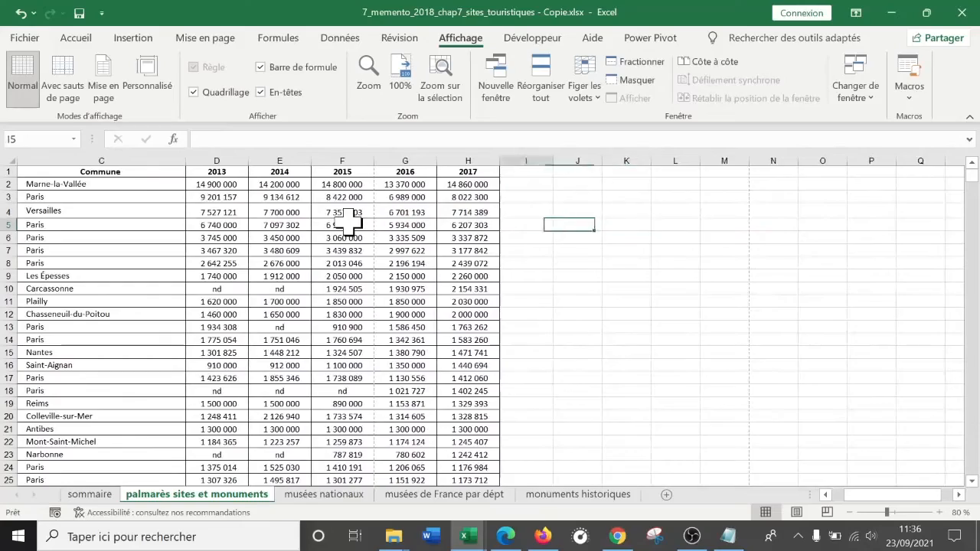
pyautogui.scroll(-10, 331, 222)
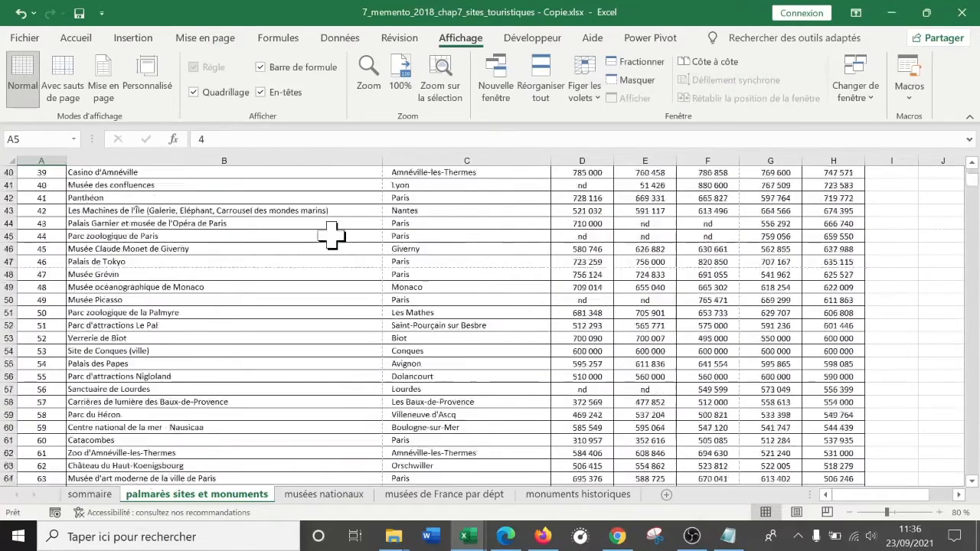
pyautogui.scroll(10, 333, 235)
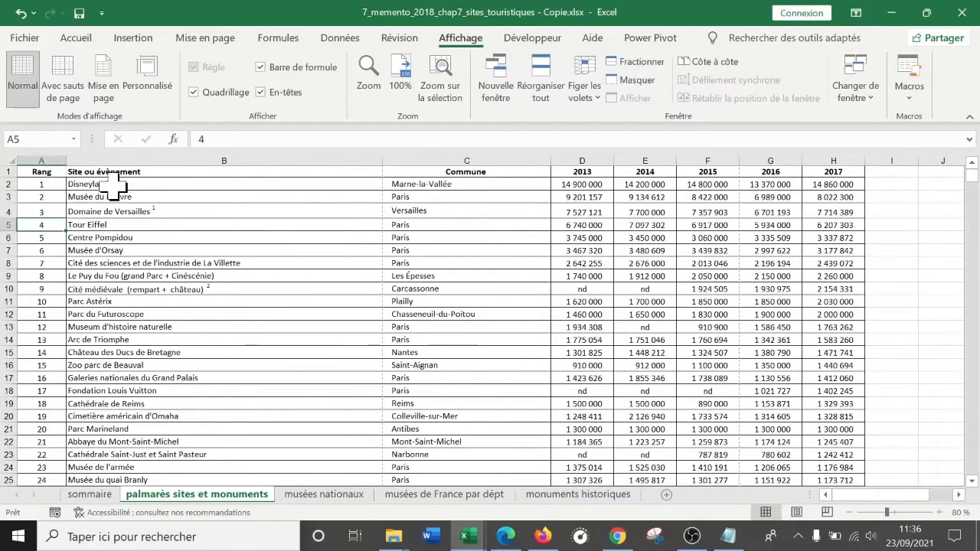
pyautogui.click(107, 197)
pyautogui.click(8, 171)
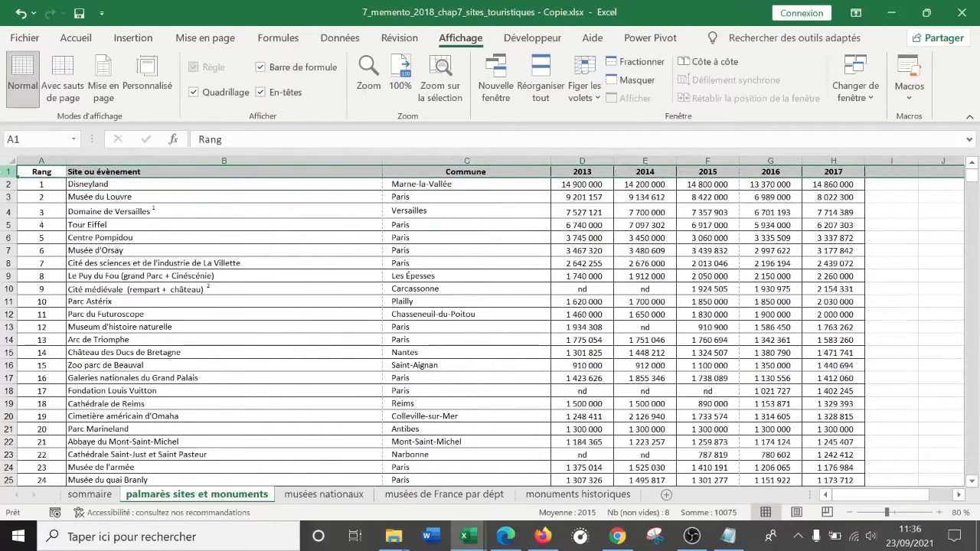
pyautogui.click(151, 224)
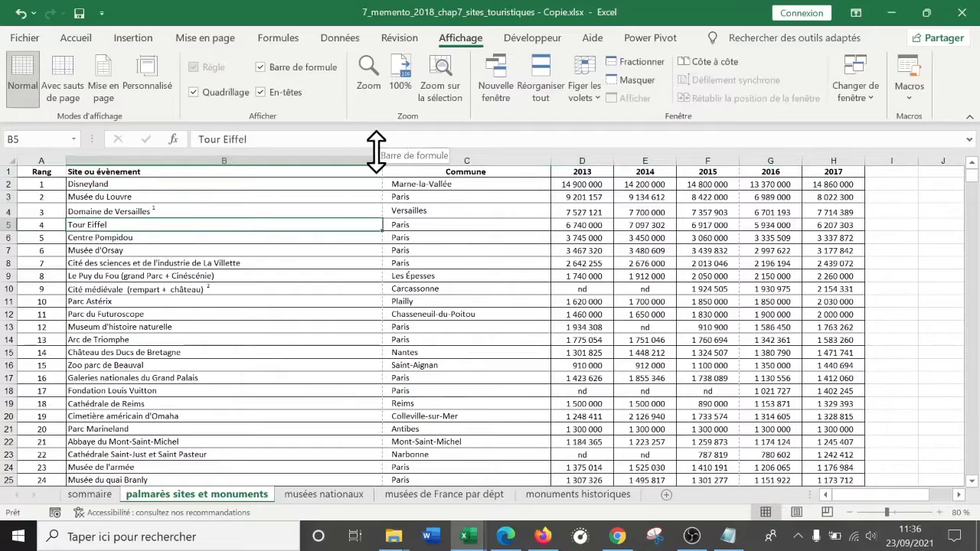
# Narrow column B of site names and autofit its width to the longest entry.
pyautogui.moveTo(386, 223); pyautogui.dragTo(387, 211)
pyautogui.moveTo(381, 157); pyautogui.dragTo(302, 157)
pyautogui.scroll(-13, 339, 268)
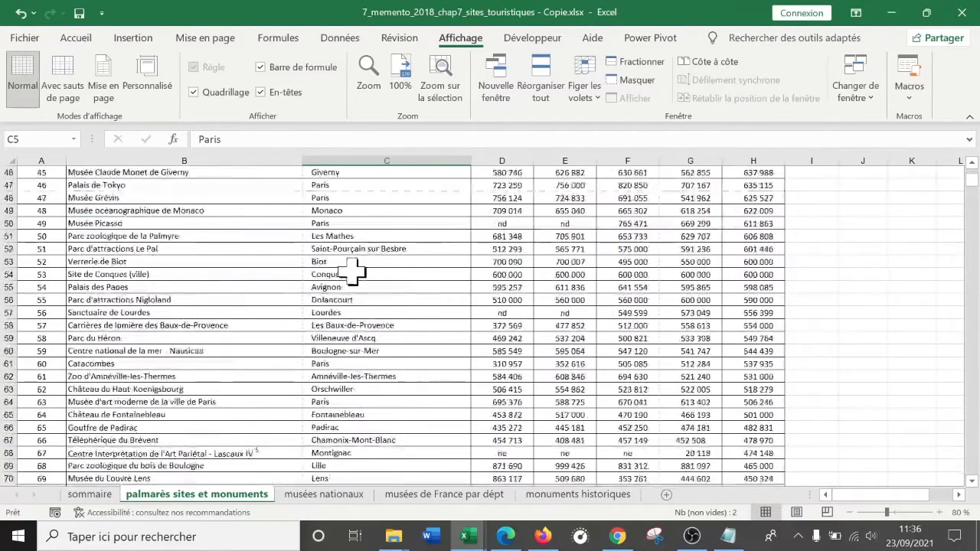
pyautogui.scroll(13, 348, 268)
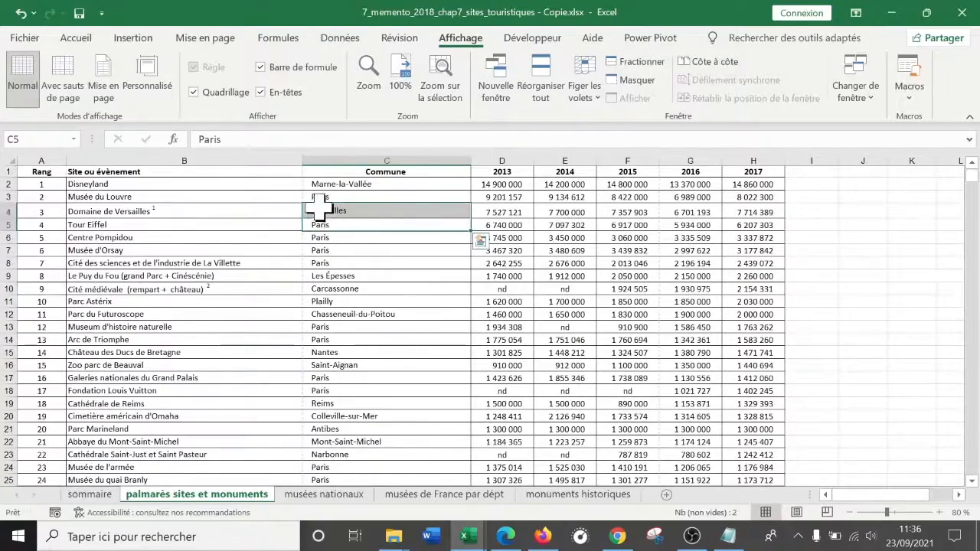
pyautogui.doubleClick(303, 158)
pyautogui.click(283, 249)
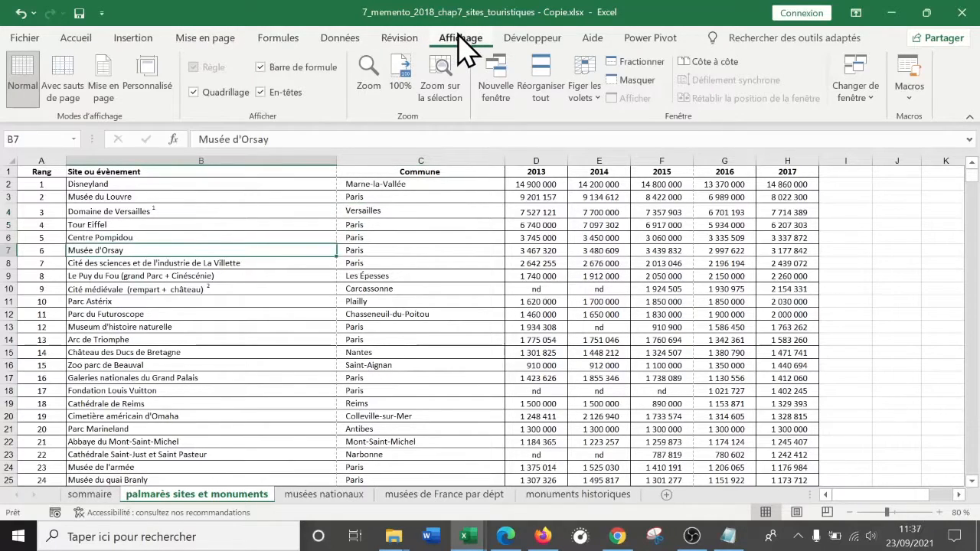
# Freeze the top row so the table headings stay on screen, and check it down the ranking.
pyautogui.click(595, 100)
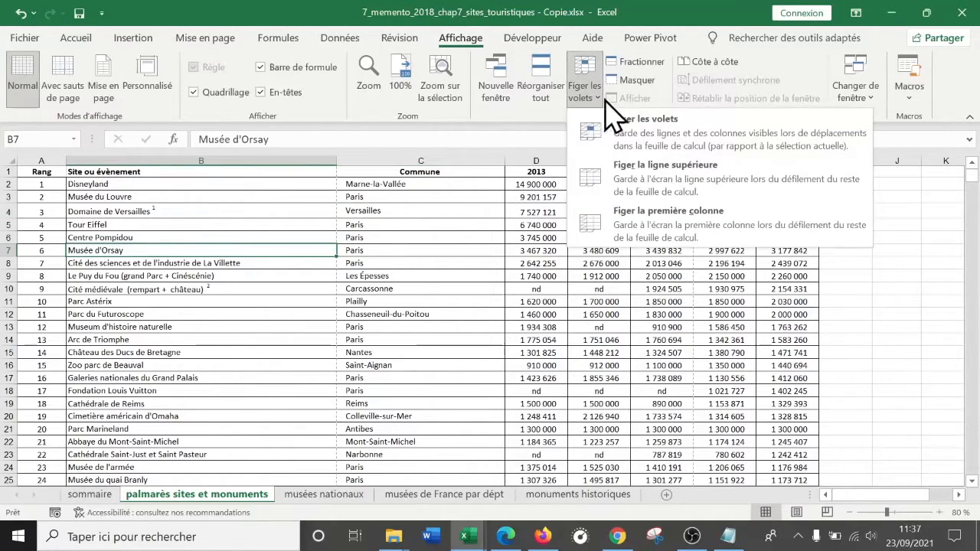
pyautogui.click(719, 191)
pyautogui.scroll(-15, 389, 227)
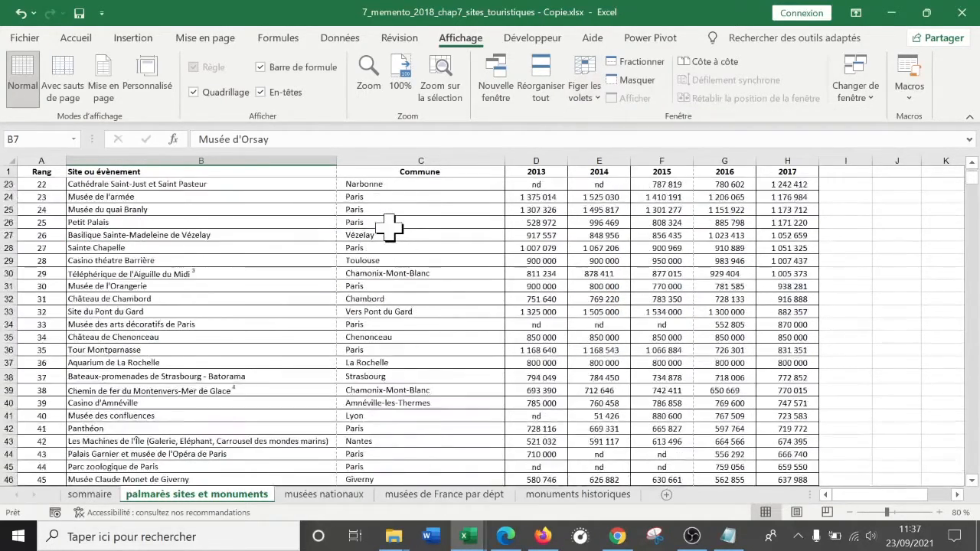
pyautogui.scroll(8, 389, 232)
pyautogui.scroll(-9, 388, 232)
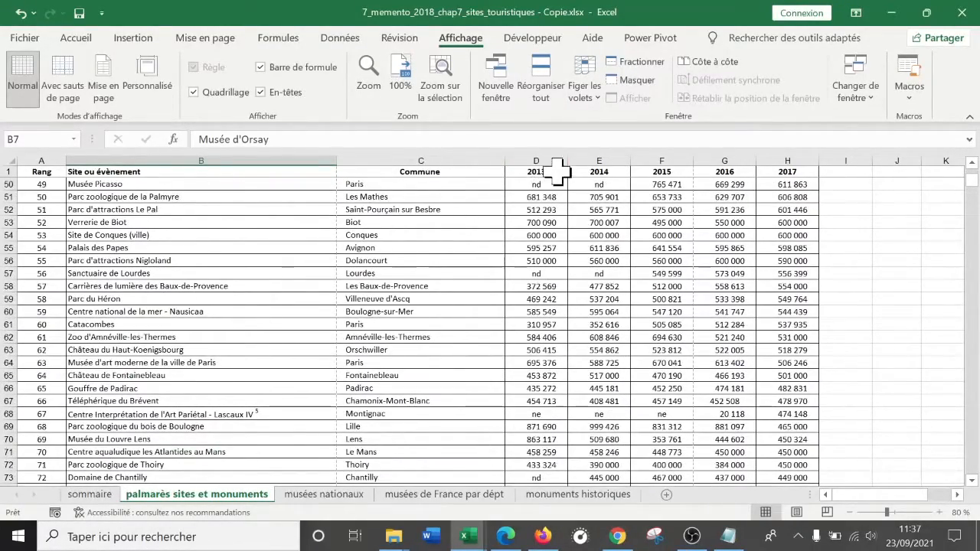
pyautogui.scroll(-12, 586, 290)
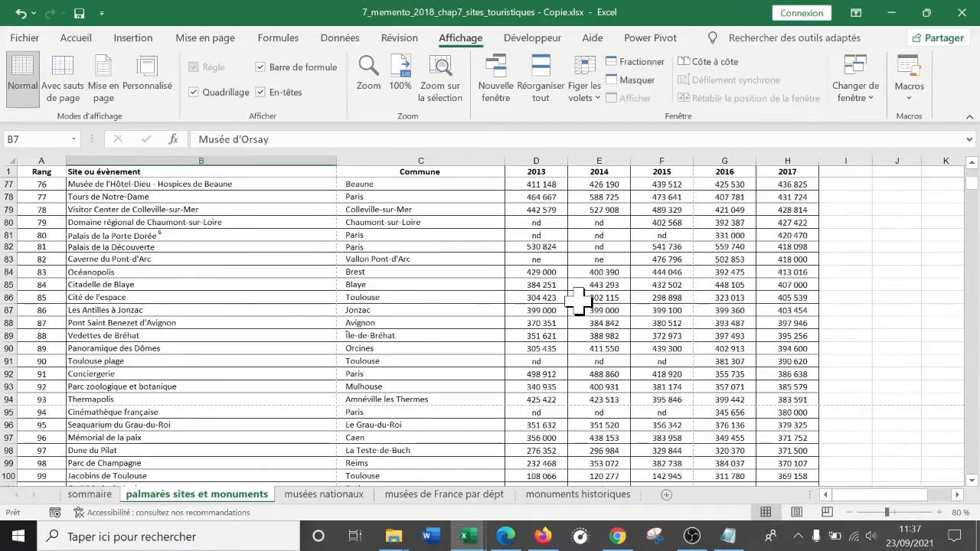
pyautogui.scroll(20, 574, 295)
pyautogui.scroll(6, 573, 295)
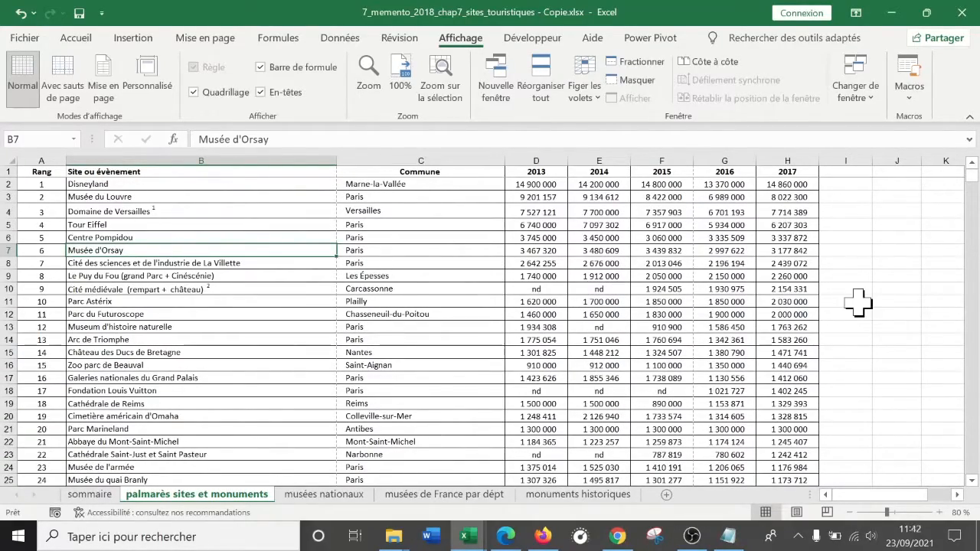
# Examine the upper and middle parts of the ranking beneath the frozen headings.
pyautogui.scroll(-5, 663, 247)
pyautogui.scroll(5, 666, 252)
pyautogui.scroll(-7, 441, 245)
pyautogui.scroll(-9, 498, 268)
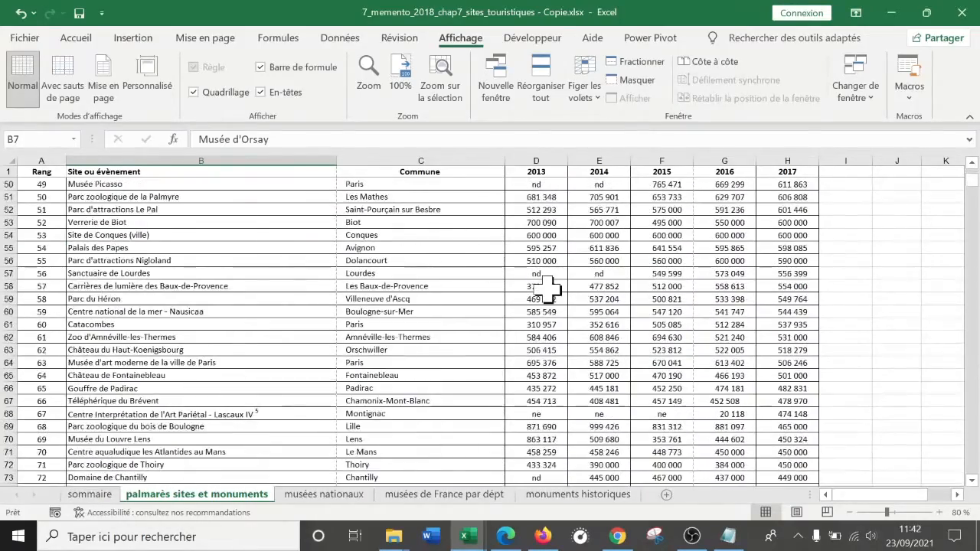
pyautogui.scroll(16, 548, 289)
pyautogui.scroll(-9, 548, 290)
pyautogui.scroll(8, 550, 289)
pyautogui.scroll(1, 550, 290)
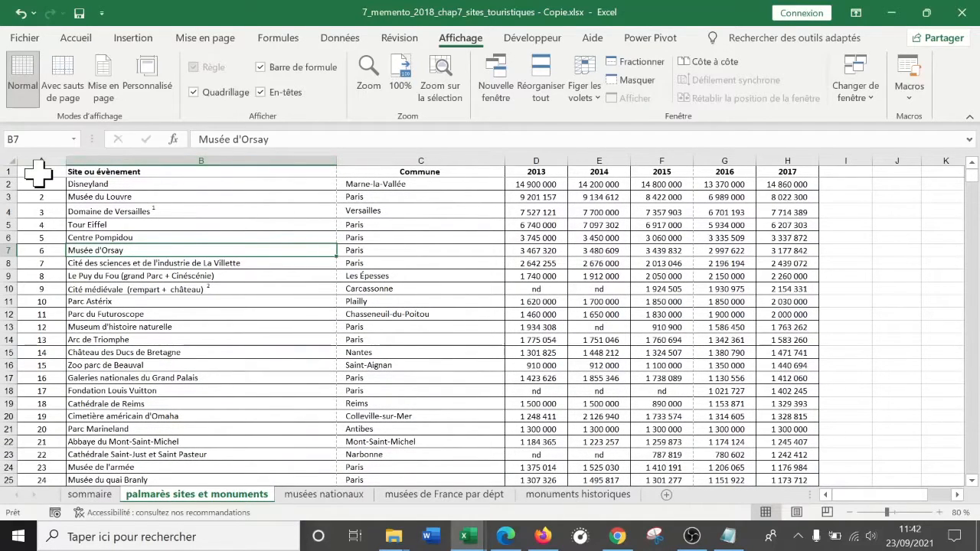
# Apply the Accent1 cell style to the table headings from Rang to 2017.
pyautogui.click(38, 173)
pyautogui.hotkey('ctrl', 'shift', 'Right')
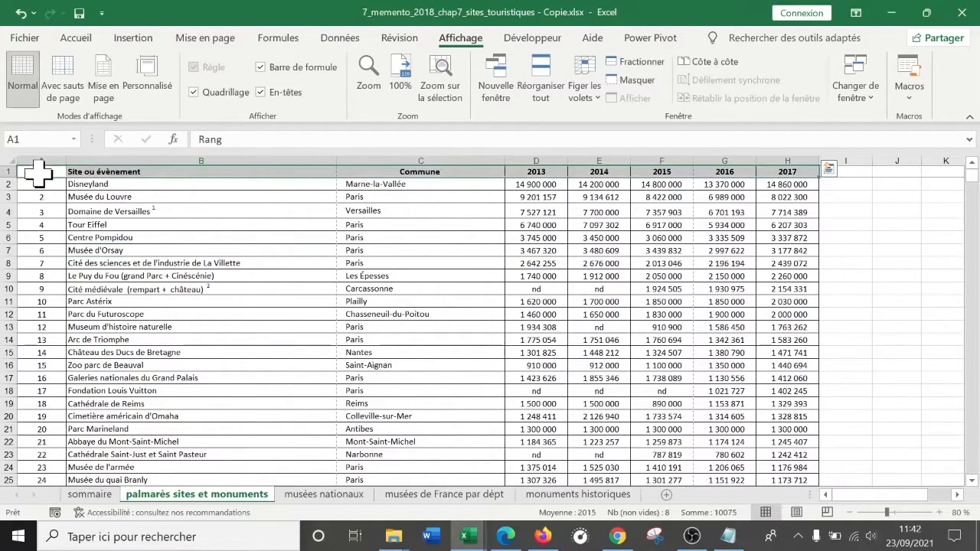
pyautogui.click(81, 39)
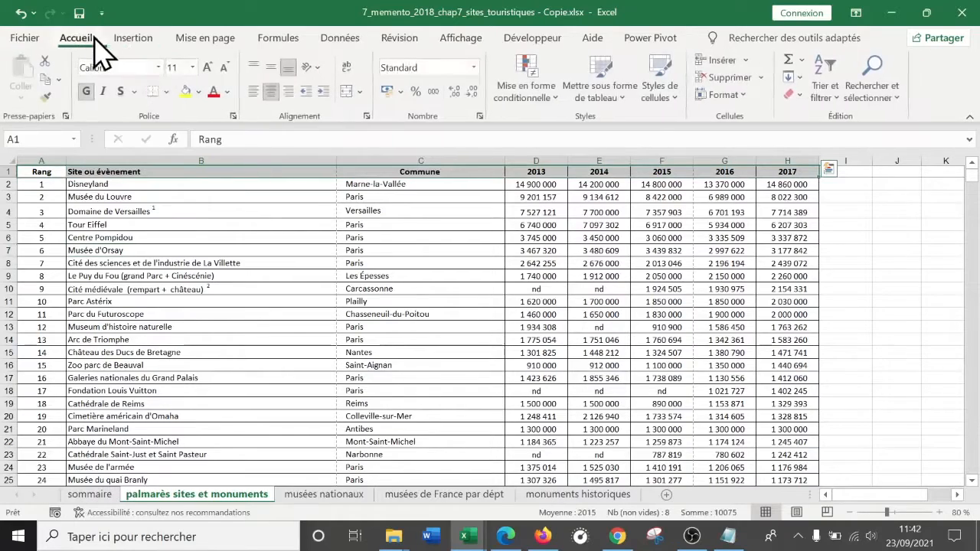
pyautogui.click(657, 92)
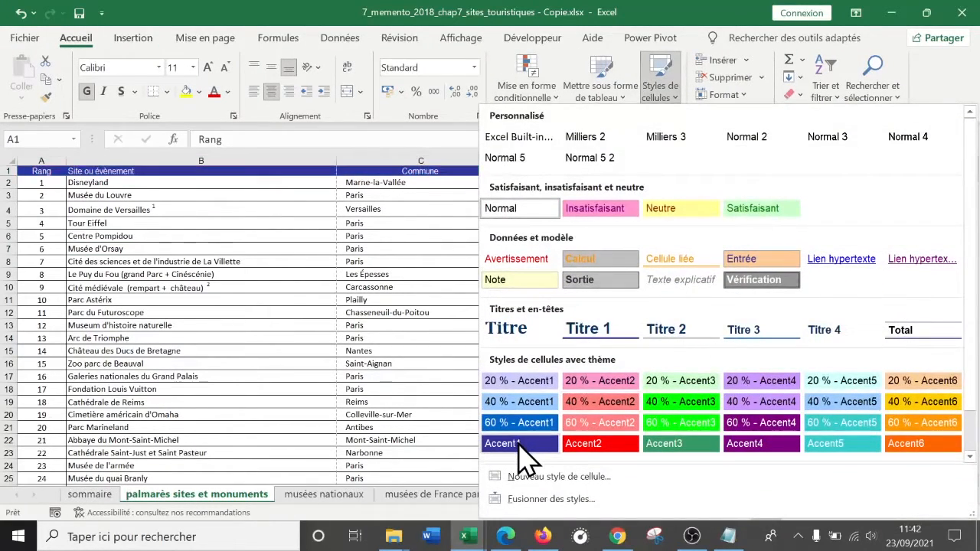
pyautogui.click(518, 448)
# Enter the heading "évolution entre 2013 et 2017" in cell I1 and autofit column I to it.
pyautogui.click(840, 172)
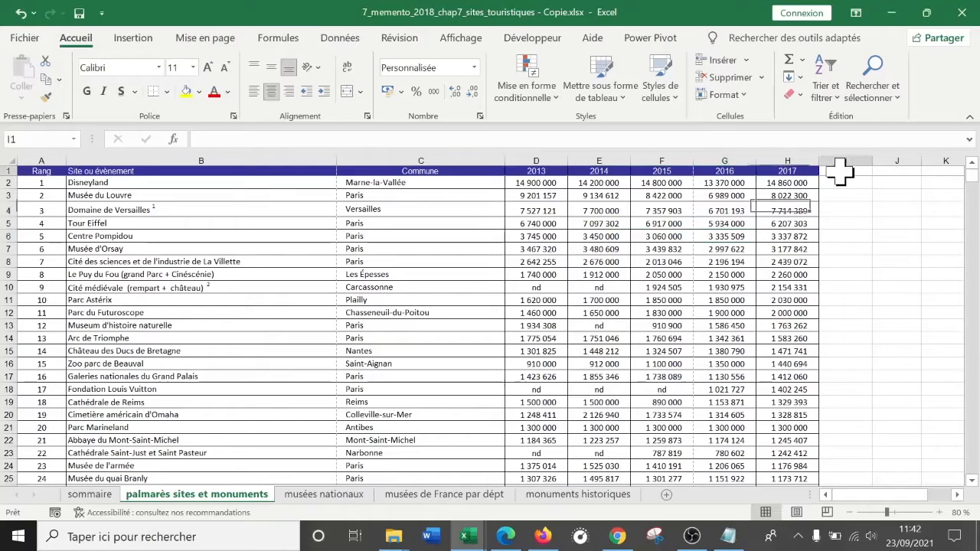
pyautogui.press('Right')
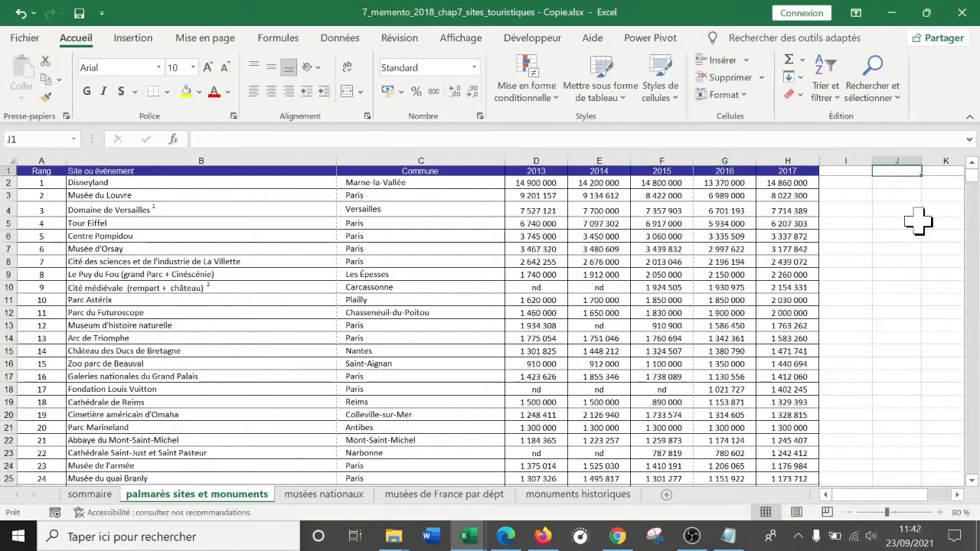
pyautogui.press('Left')
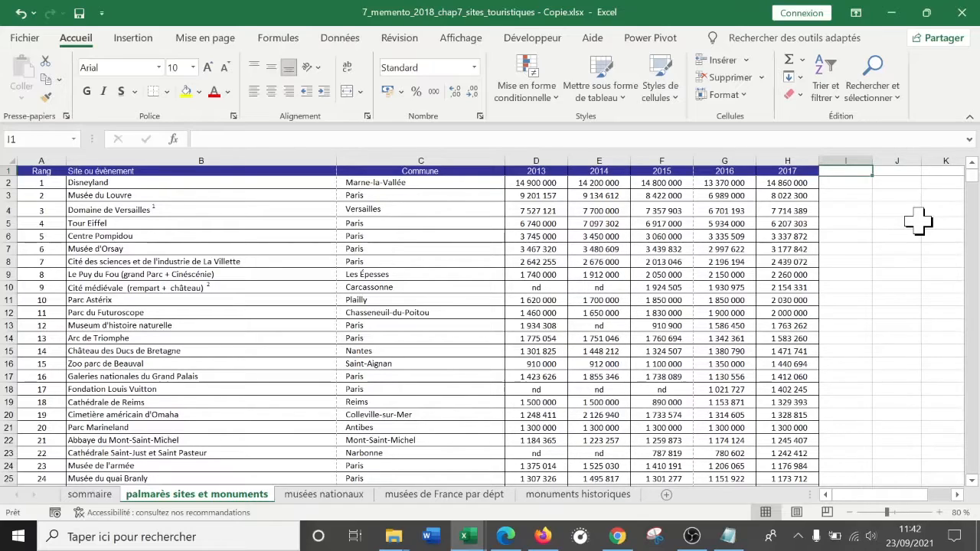
pyautogui.click(939, 513)
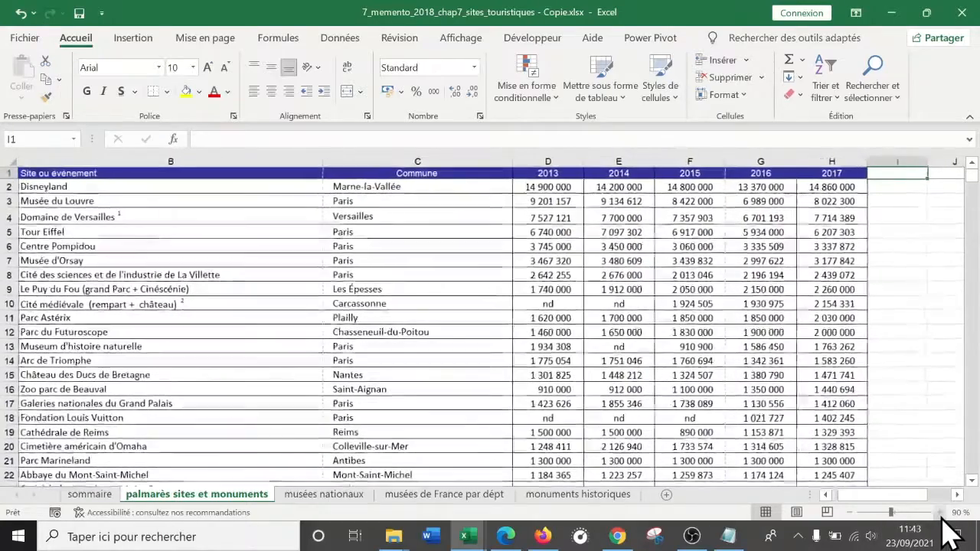
pyautogui.click(847, 513)
pyautogui.click(847, 513)
pyautogui.moveTo(720, 161); pyautogui.dragTo(742, 161)
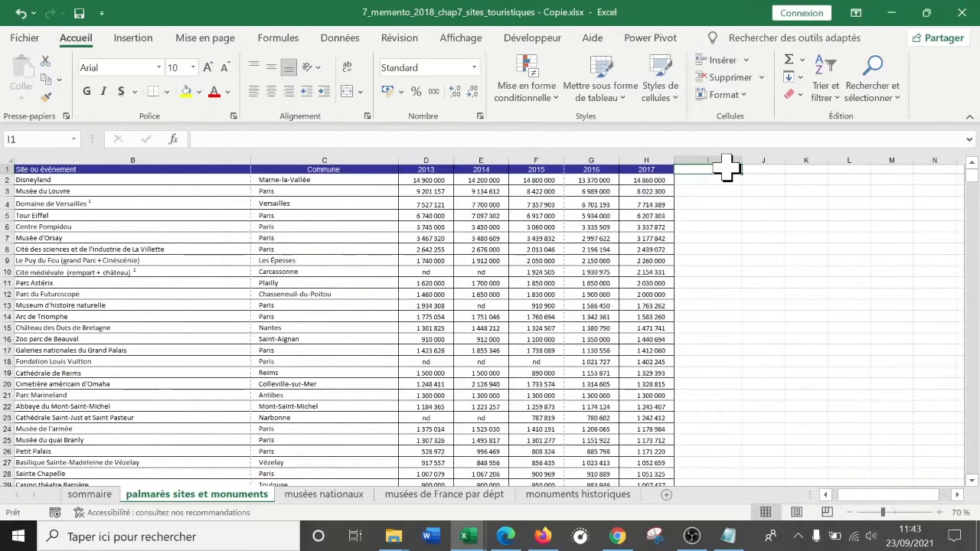
pyautogui.write('évolution entre 2013 et 2017')
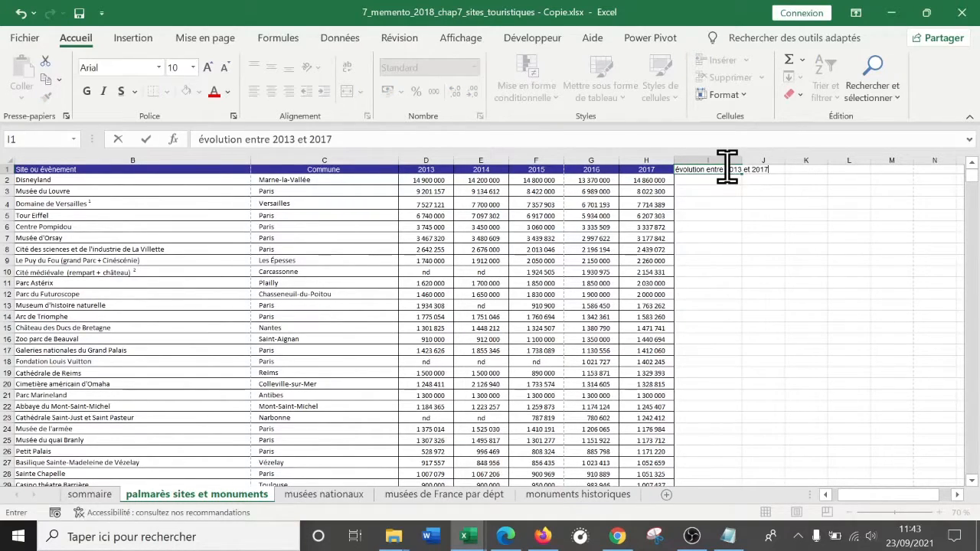
pyautogui.press('Return')
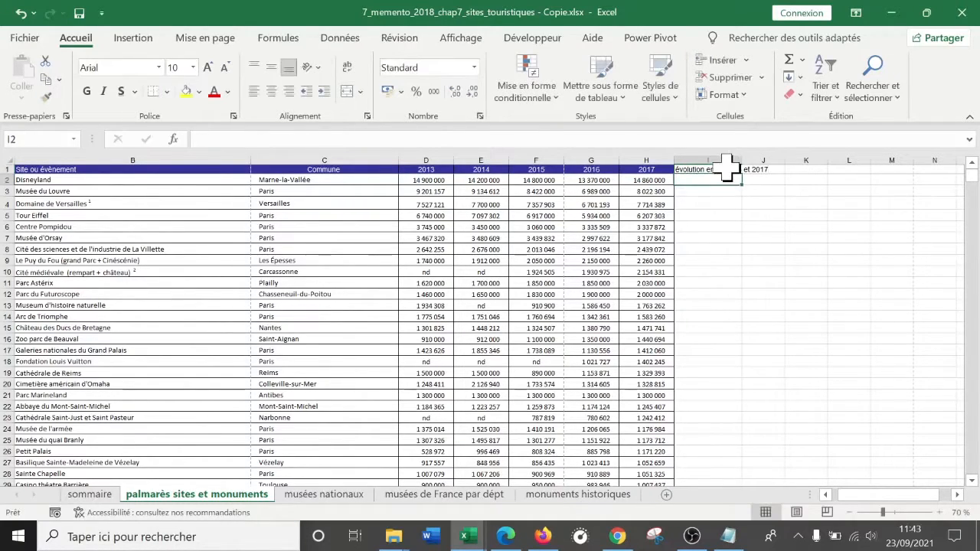
pyautogui.doubleClick(743, 161)
pyautogui.click(762, 227)
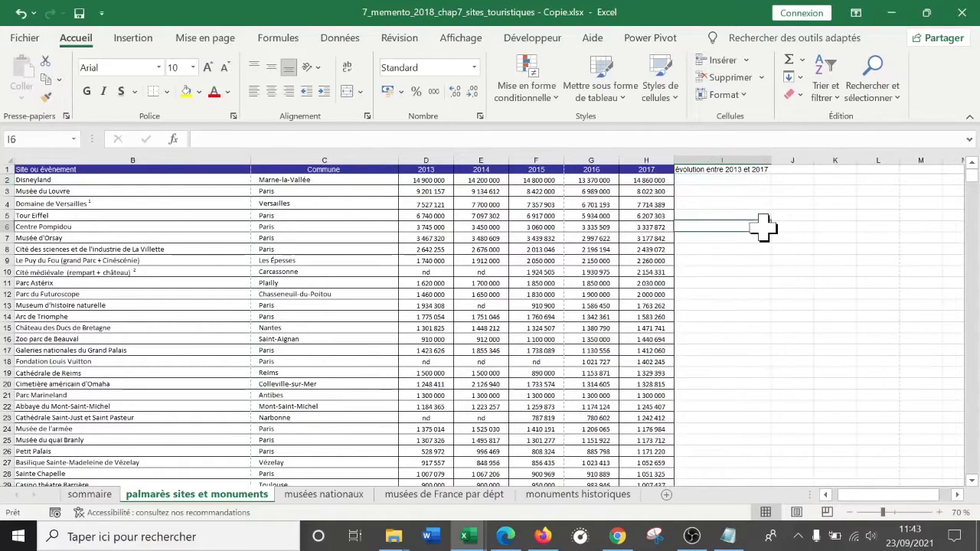
# Apply the Accent2 cell style to the new heading in cell I1.
pyautogui.click(649, 166)
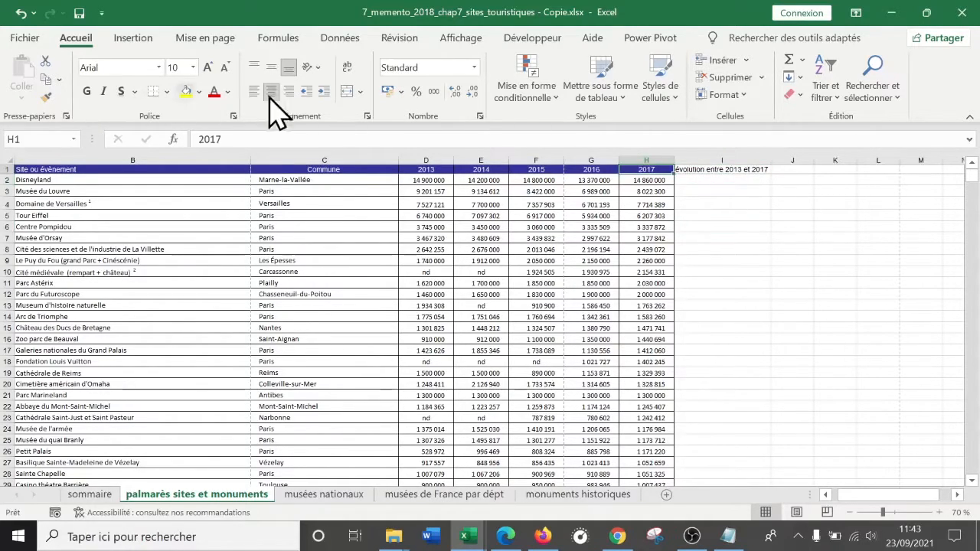
pyautogui.click(733, 169)
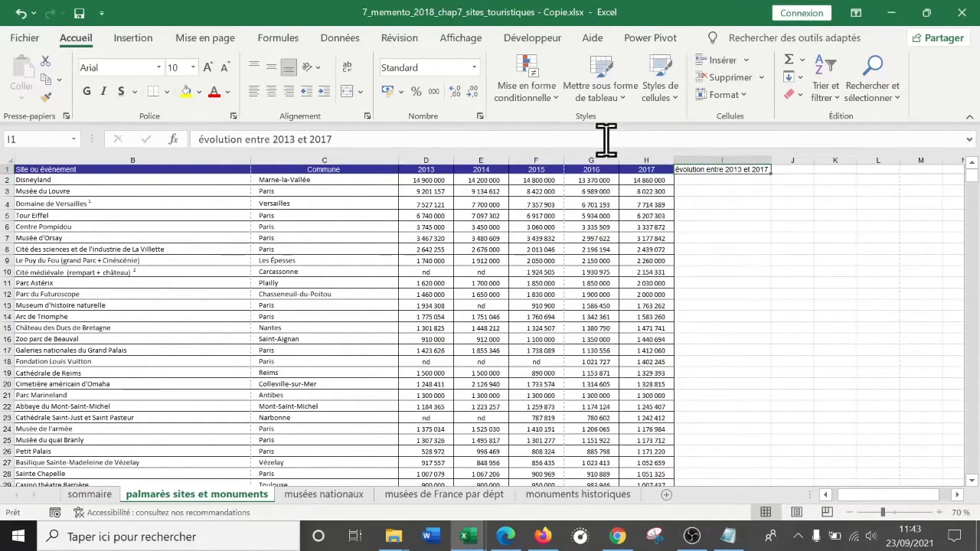
pyautogui.click(541, 98)
pyautogui.click(665, 94)
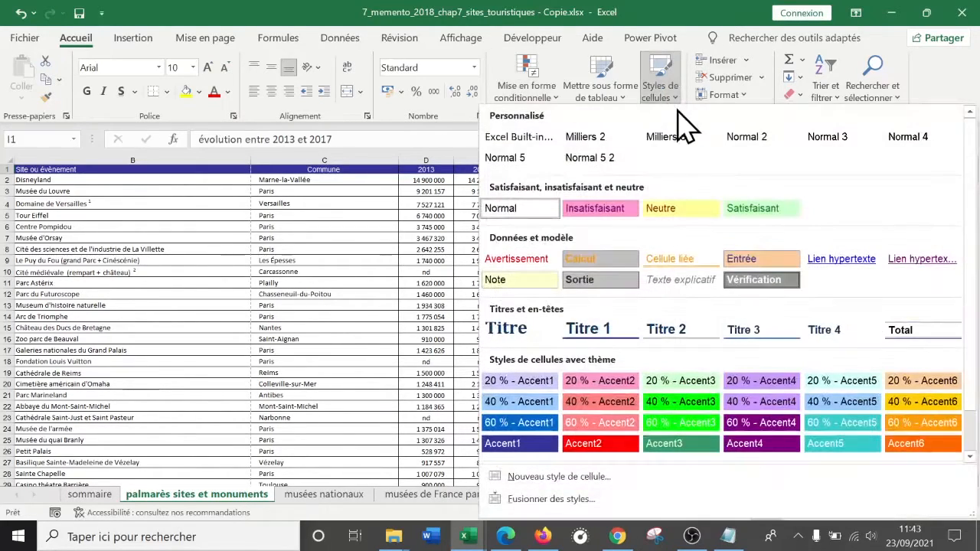
pyautogui.click(599, 445)
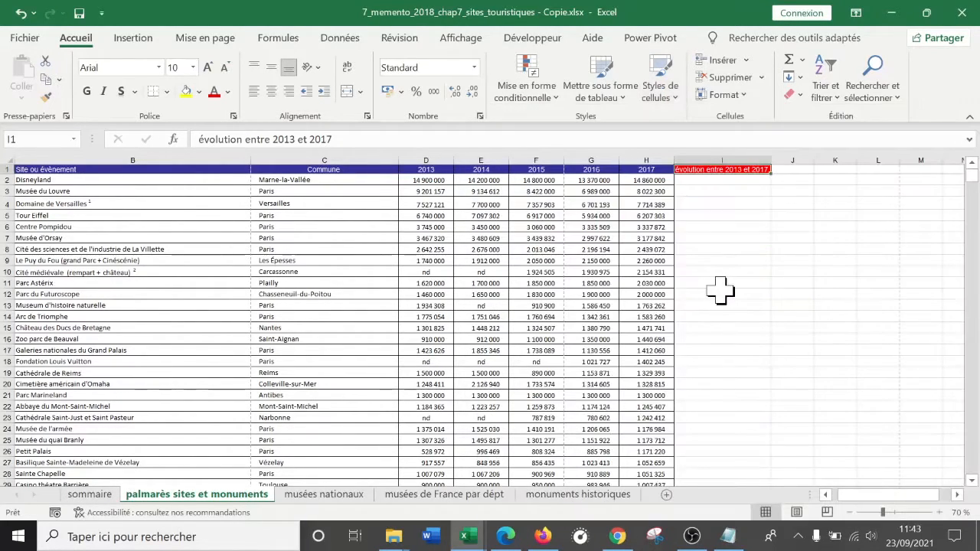
# Widen column I slightly so the "évolution entre 2013 et 2017" heading fits with some margin.
pyautogui.moveTo(722, 294); pyautogui.dragTo(722, 283)
pyautogui.moveTo(774, 161); pyautogui.dragTo(782, 162)
pyautogui.moveTo(718, 250); pyautogui.dragTo(719, 238)
# Enter the formula =H2/D2-1 in cell I2 to calculate Disneyland's evolution between 2013 and 2017.
pyautogui.click(728, 181)
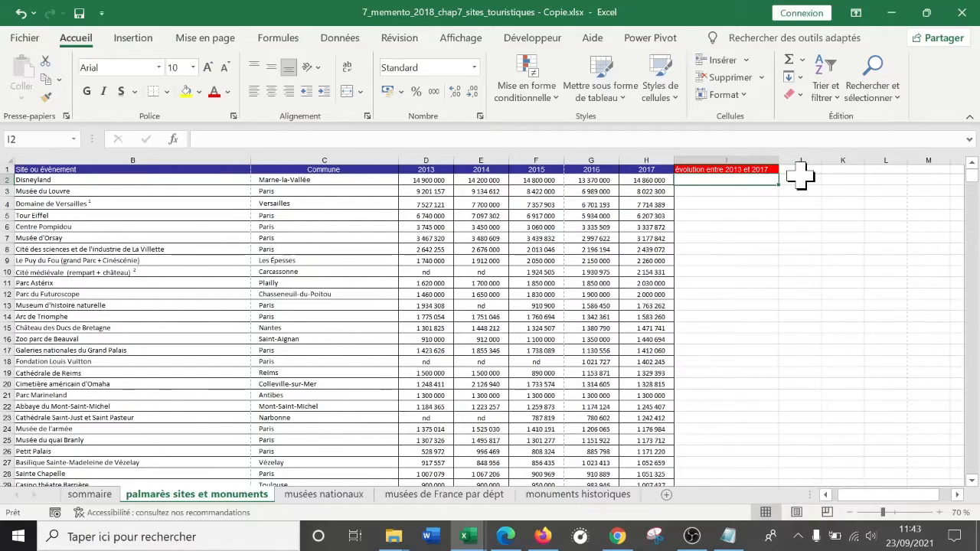
pyautogui.write('=')
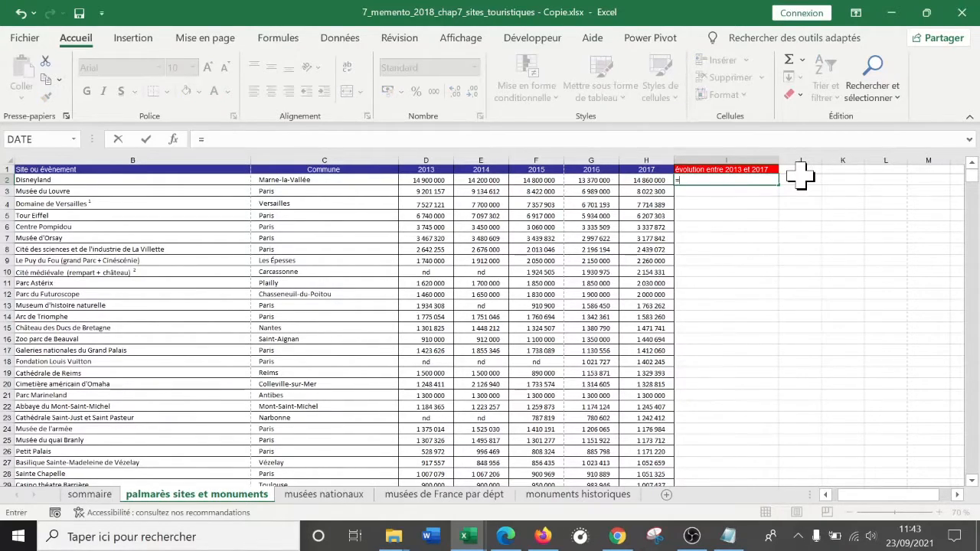
pyautogui.click(655, 180)
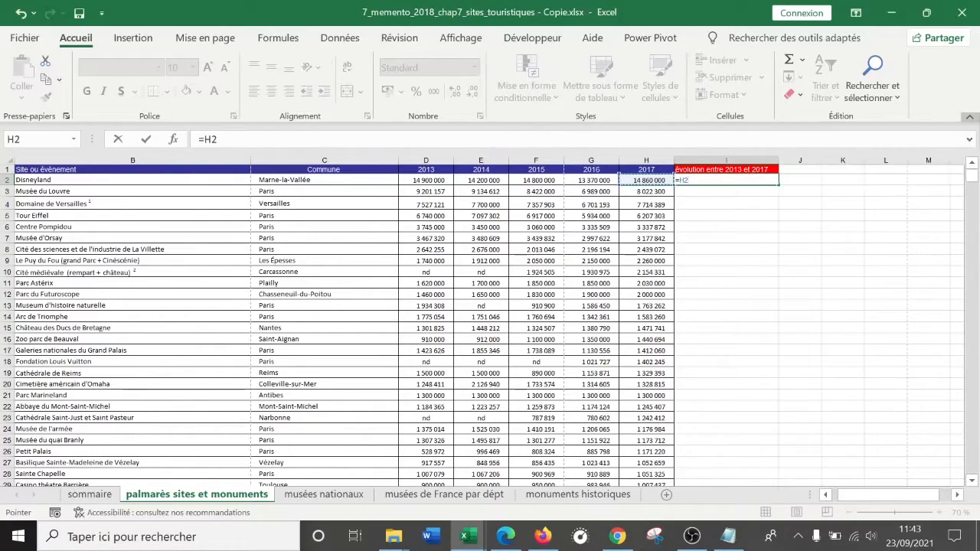
pyautogui.click(429, 181)
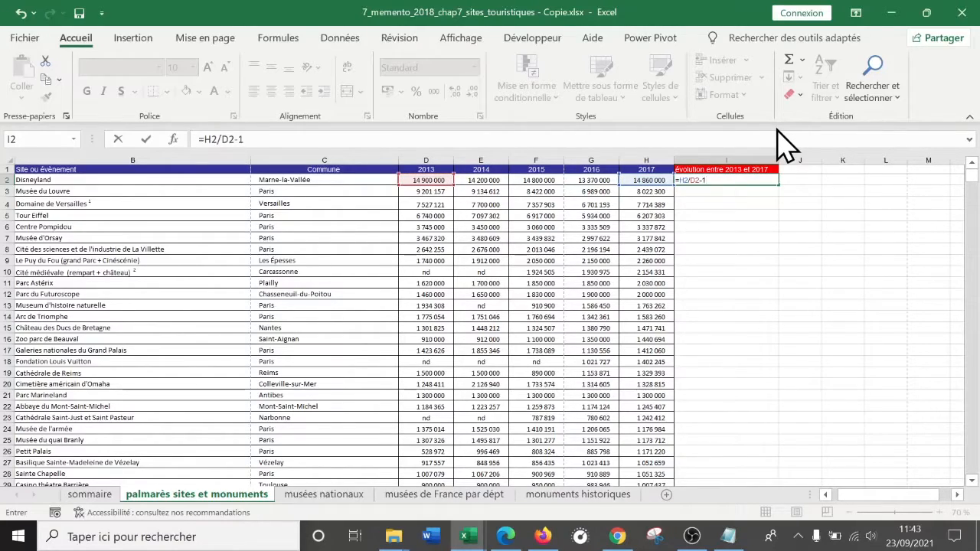
pyautogui.press('Return')
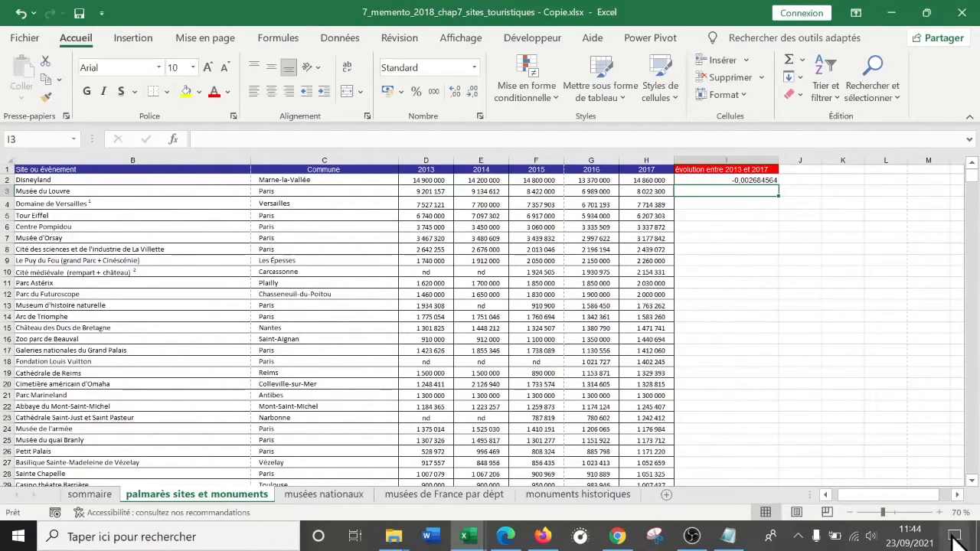
# Zoom the sheet to 224 % and erase the I2 formula down to its equals sign.
pyautogui.moveTo(883, 513); pyautogui.dragTo(911, 514)
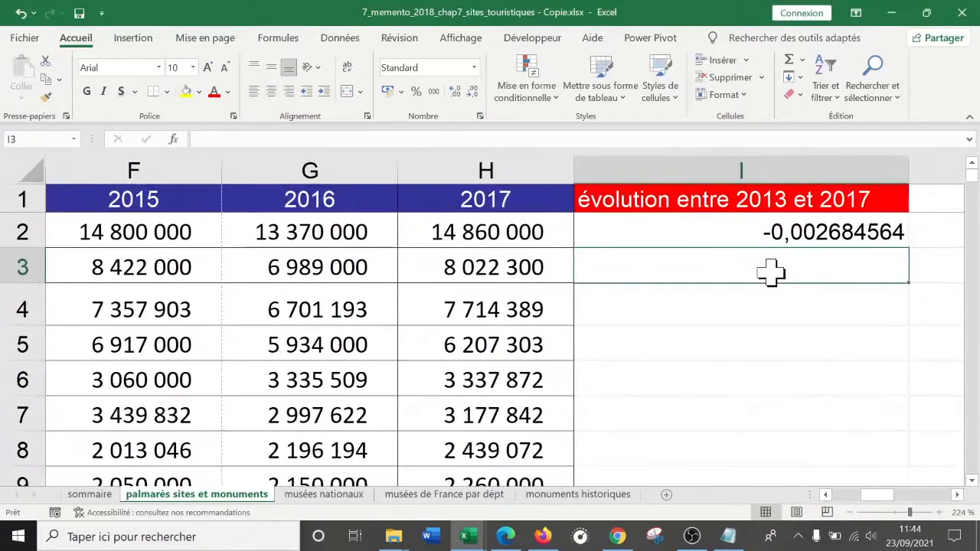
pyautogui.doubleClick(781, 225)
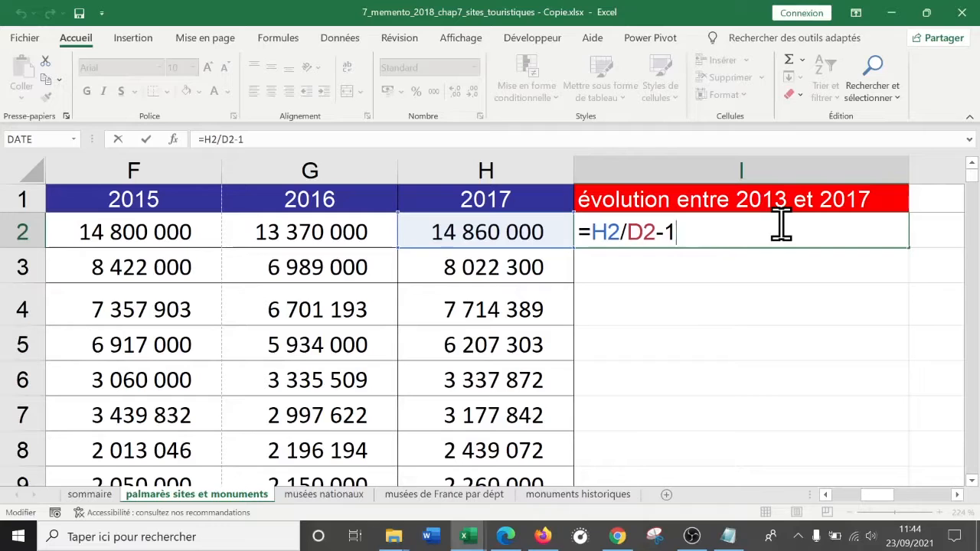
pyautogui.click(826, 494)
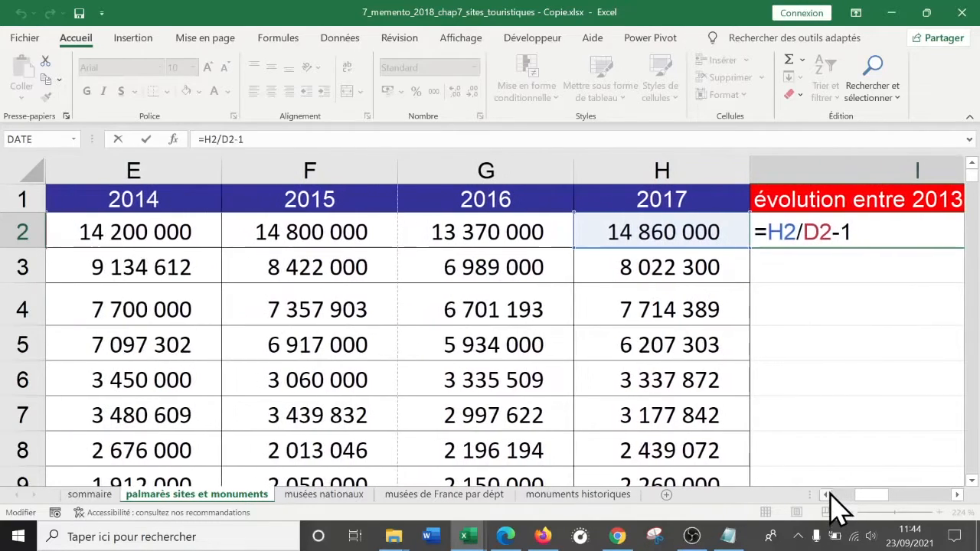
pyautogui.click(962, 496)
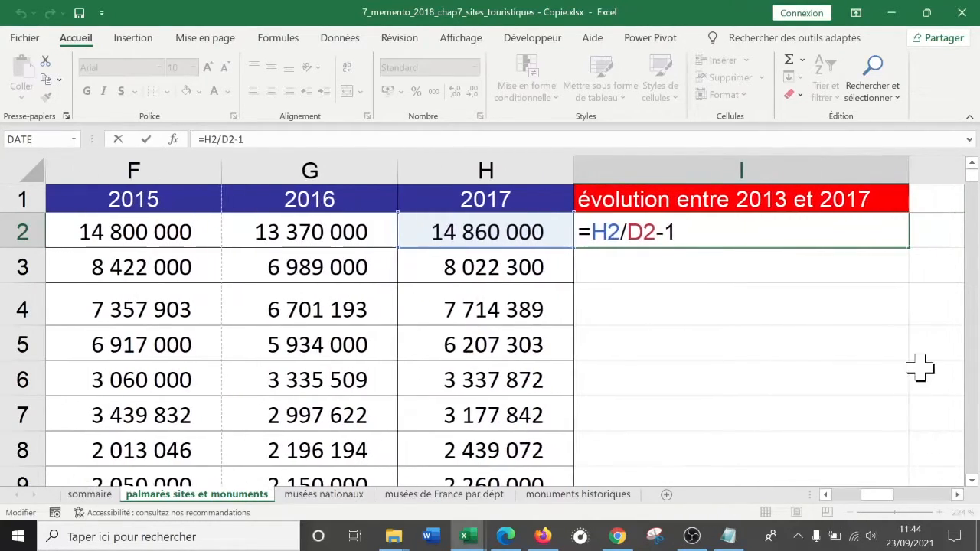
pyautogui.press('BackSpace')
pyautogui.press('BackSpace')
pyautogui.press('BackSpace')
pyautogui.press('BackSpace')
pyautogui.press('BackSpace')
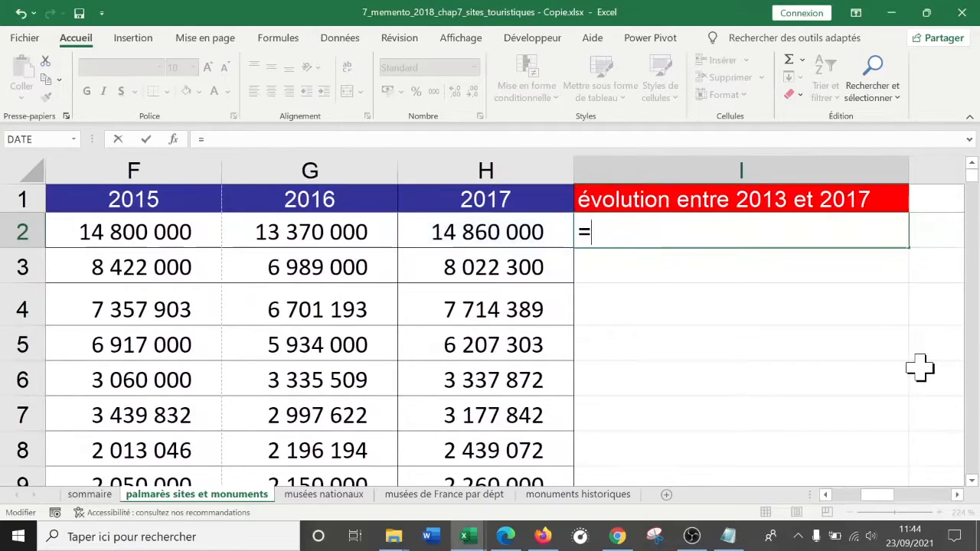
# Complete the I2 formula as =(H2-D2) to subtract the 2013 visitors from the 2017 visitors.
pyautogui.write('(')
pyautogui.click(504, 237)
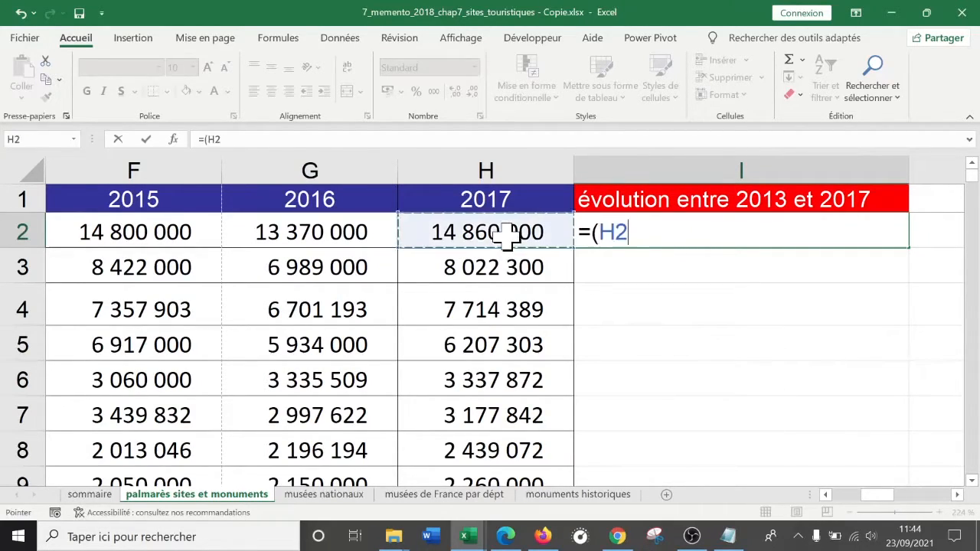
pyautogui.moveTo(858, 498); pyautogui.dragTo(837, 499)
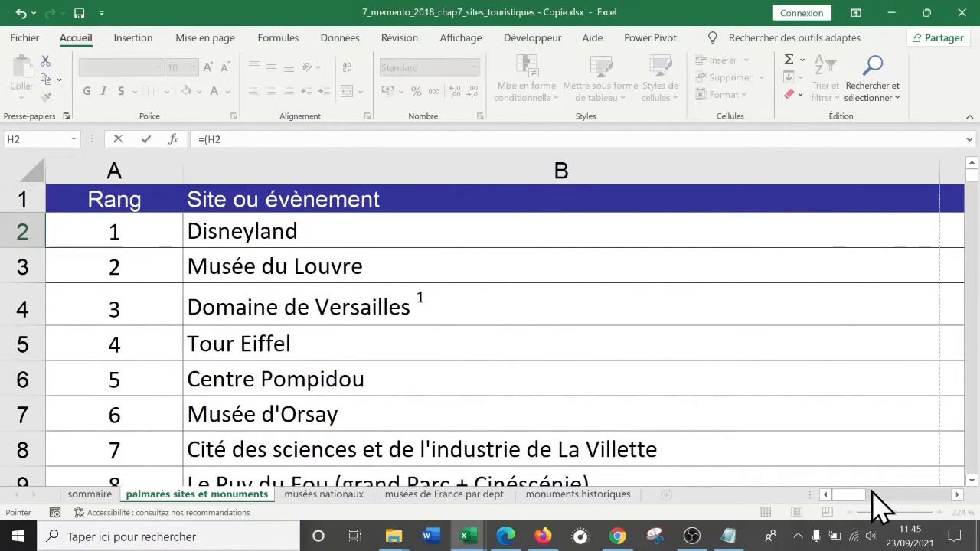
pyautogui.write('-')
pyautogui.click(956, 496)
pyautogui.click(957, 496)
pyautogui.click(957, 496)
pyautogui.click(133, 231)
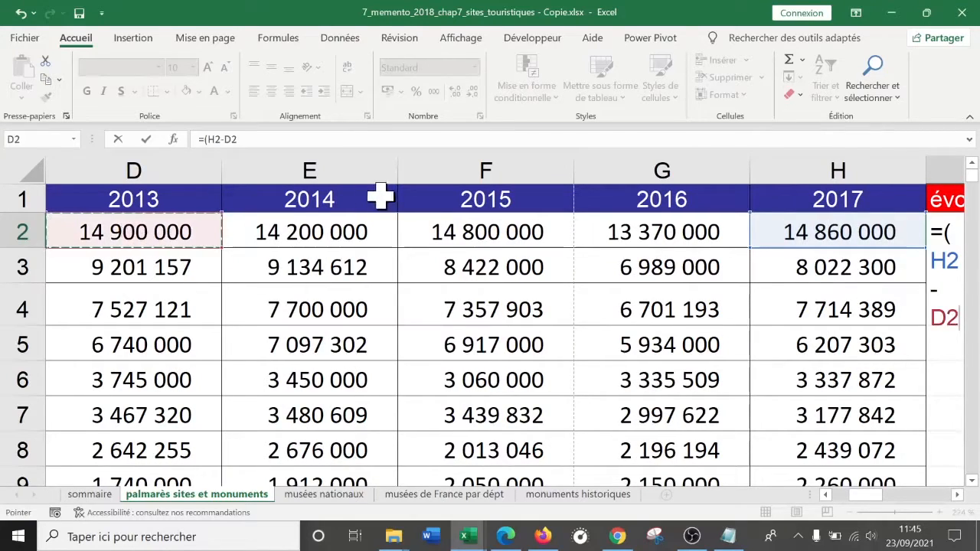
pyautogui.write(')')
pyautogui.press('Return')
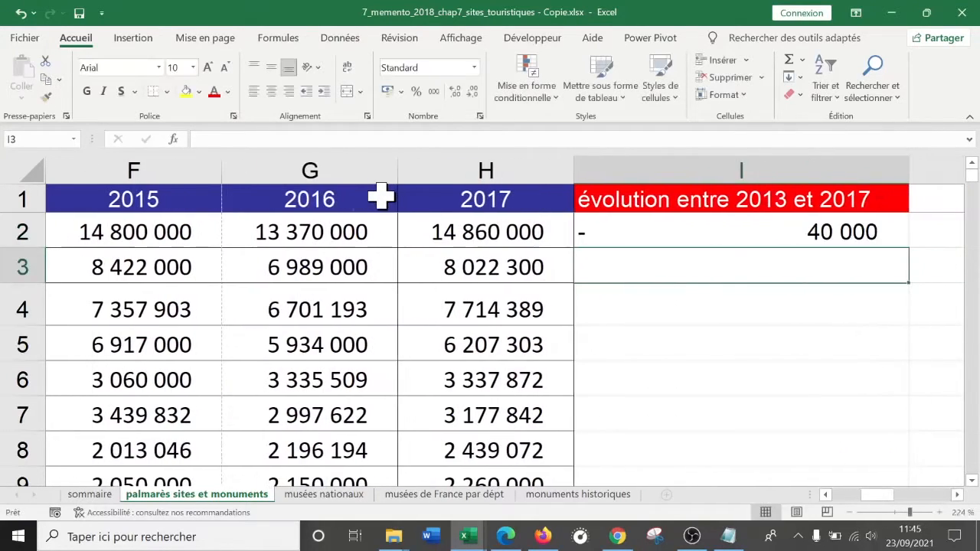
# Extend the I2 formula to =(H2-D2)/D2 so the difference is divided by the 2013 value.
pyautogui.press('Up')
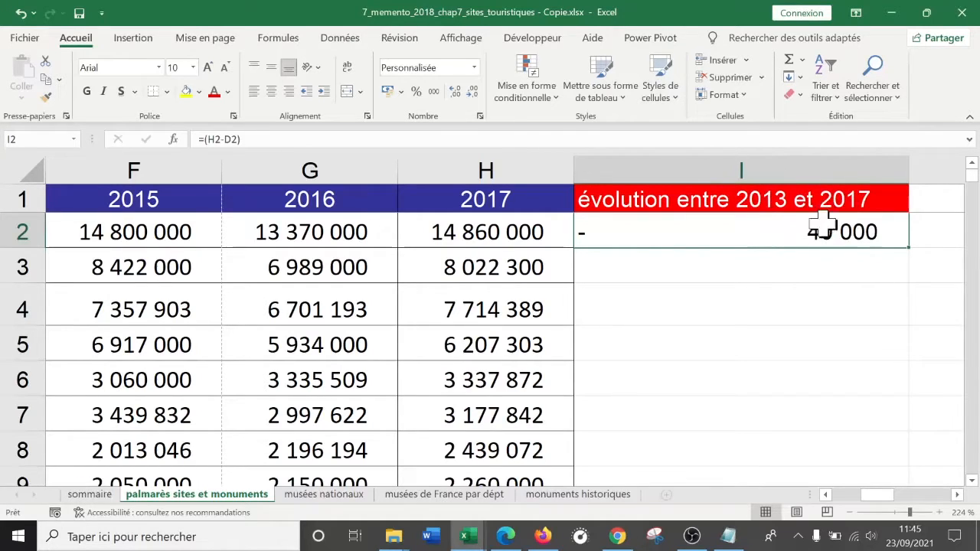
pyautogui.click(827, 496)
pyautogui.click(827, 496)
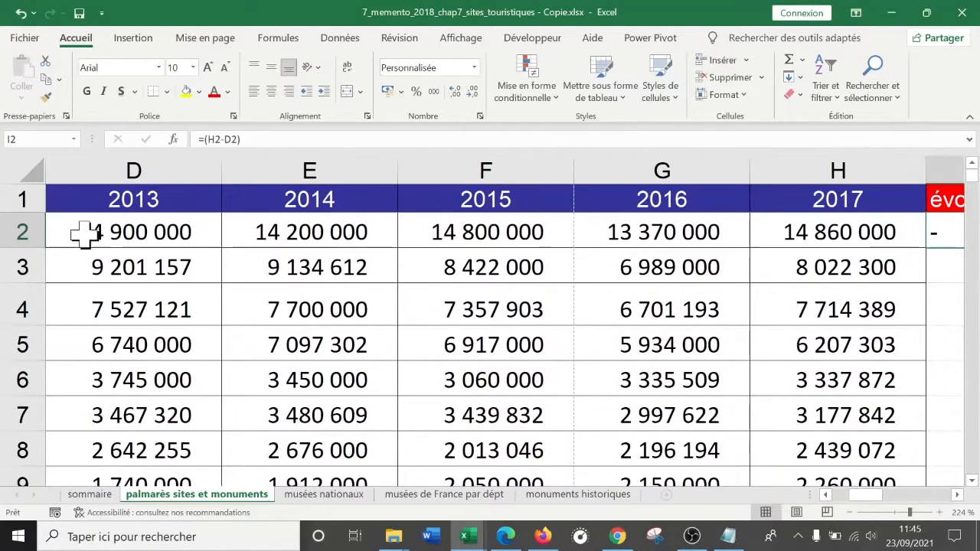
pyautogui.click(957, 496)
pyautogui.click(957, 496)
pyautogui.doubleClick(897, 234)
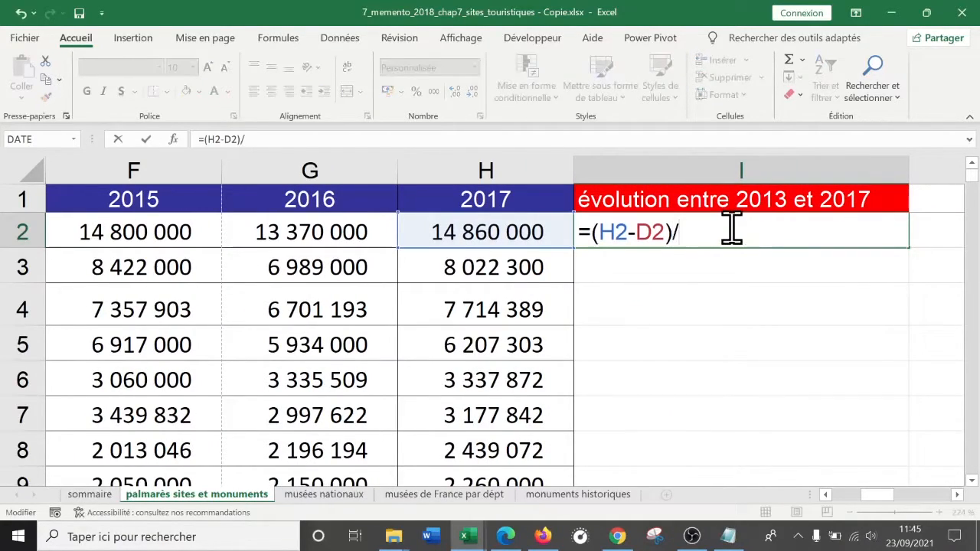
pyautogui.click(827, 495)
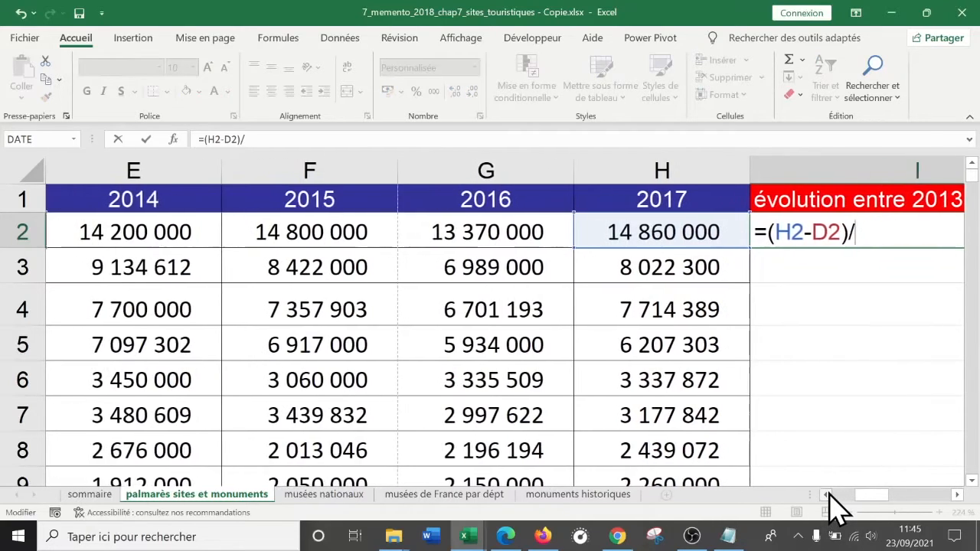
pyautogui.click(826, 495)
pyautogui.click(165, 233)
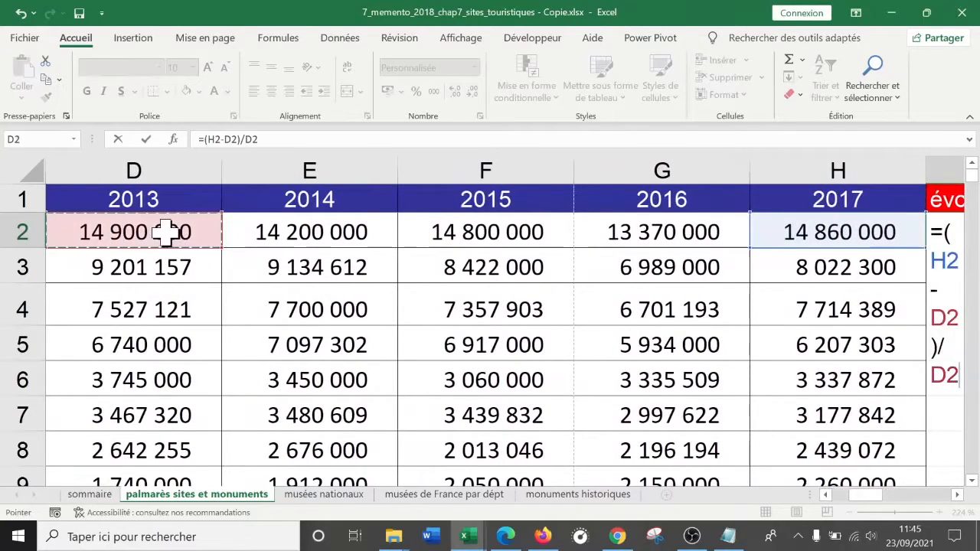
pyautogui.hotkey('ctrl', 'Return')
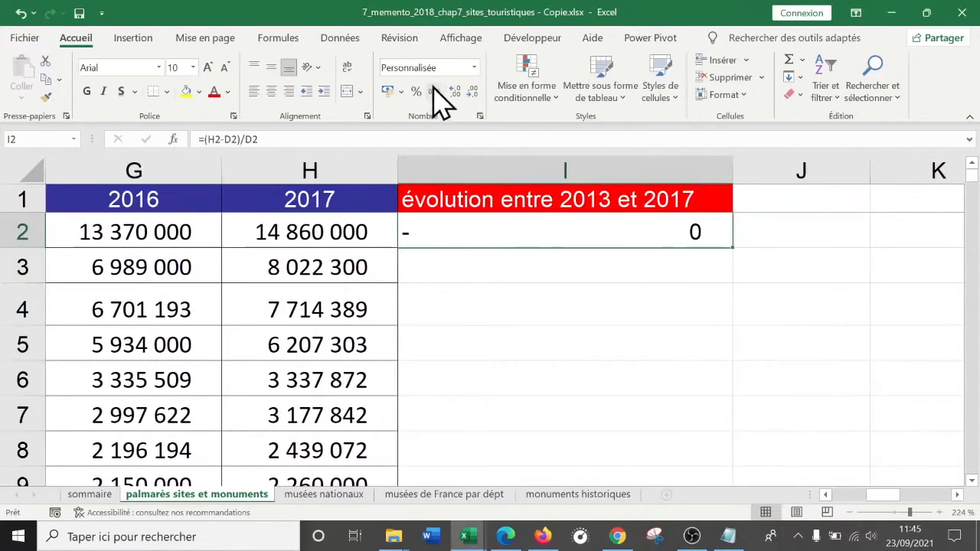
# Format the whole of column I as a percentage with 2 decimals and reselect cell I2.
pyautogui.click(532, 165)
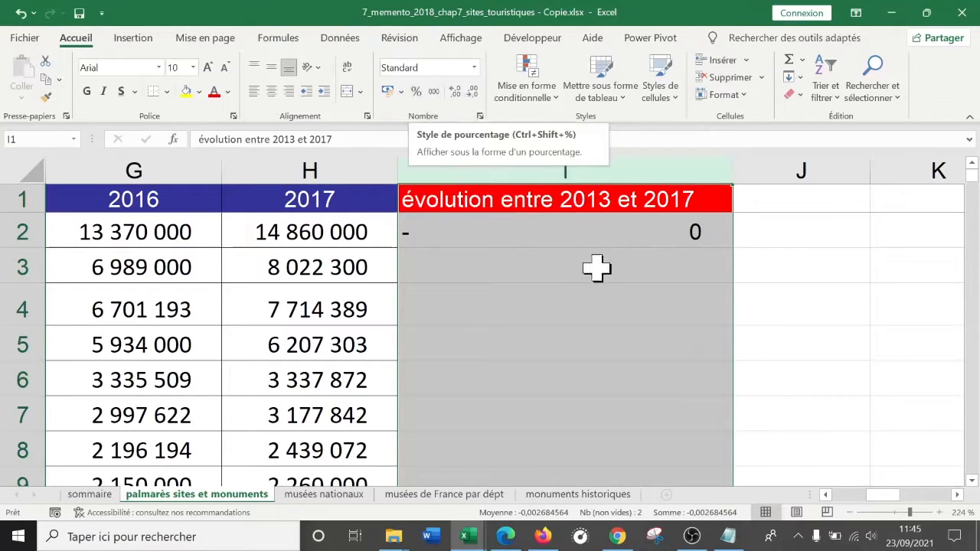
pyautogui.rightClick(538, 233)
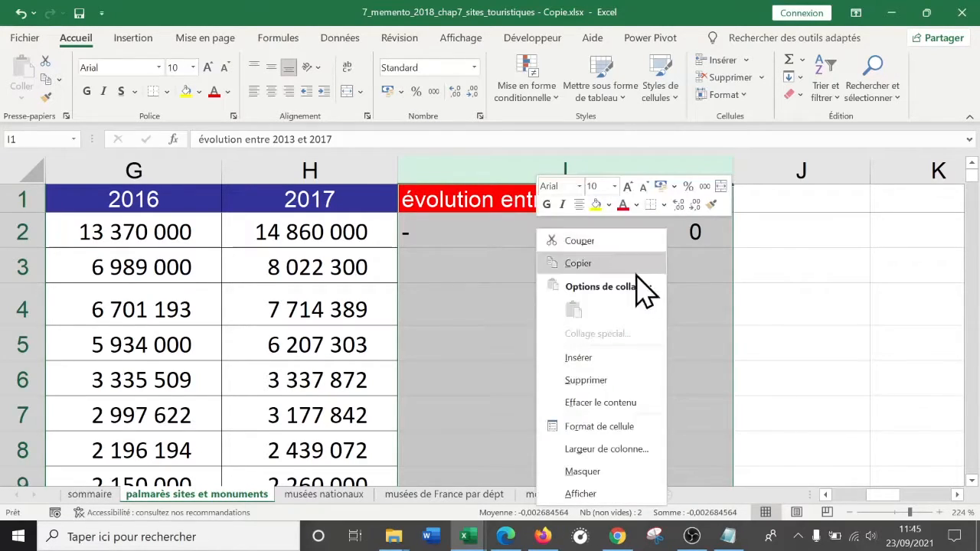
pyautogui.click(603, 420)
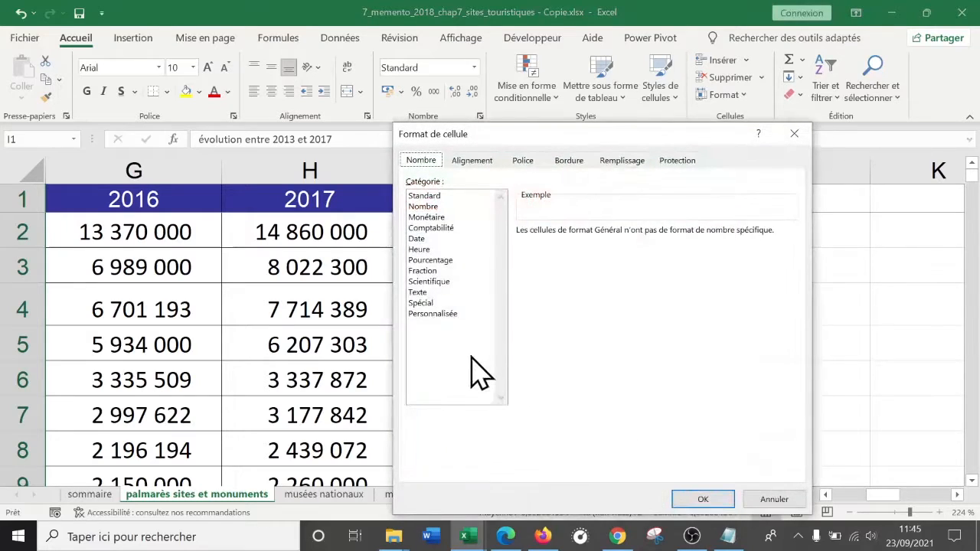
pyautogui.click(448, 261)
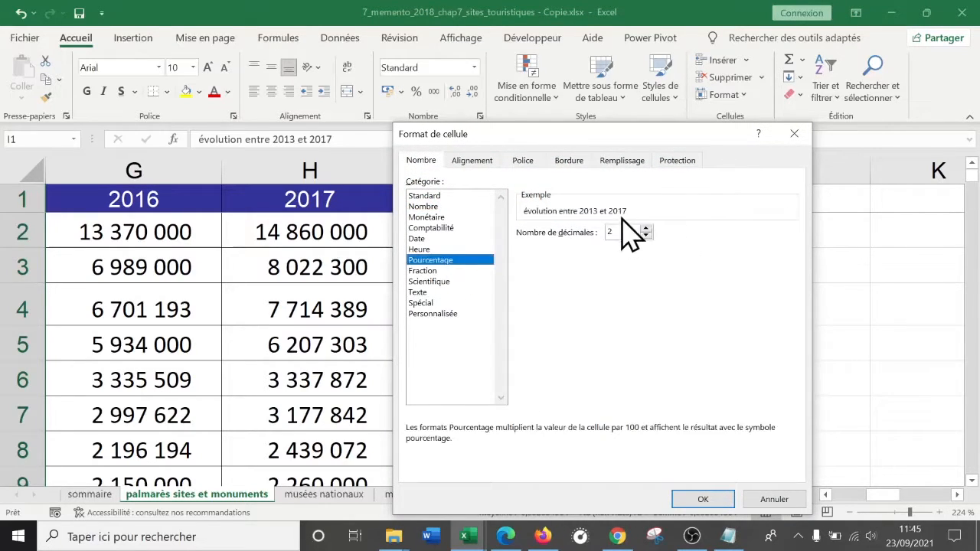
pyautogui.click(703, 499)
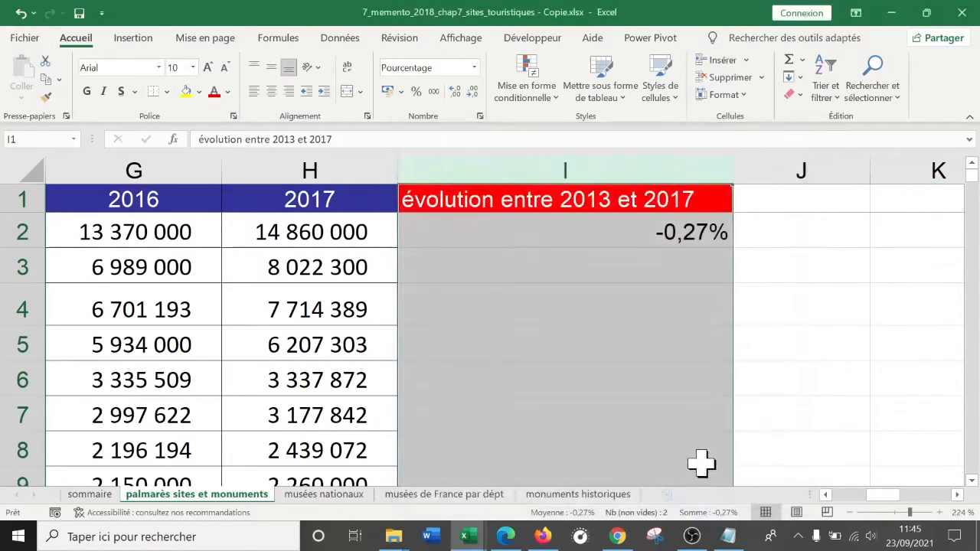
pyautogui.click(580, 259)
pyautogui.click(642, 231)
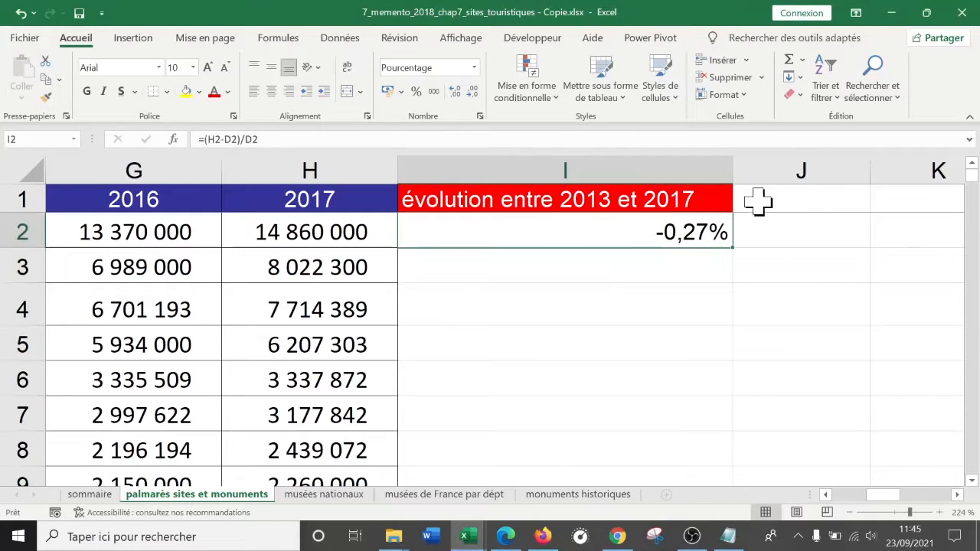
# Examine Disneyland's yearly visitor figures from 2013 to 2017 alongside its evolution percentage in row 2.
pyautogui.press('Left')
pyautogui.press('Left')
pyautogui.press('Left')
pyautogui.press('Left')
pyautogui.press('Left')
pyautogui.press('Left')
pyautogui.press('Left')
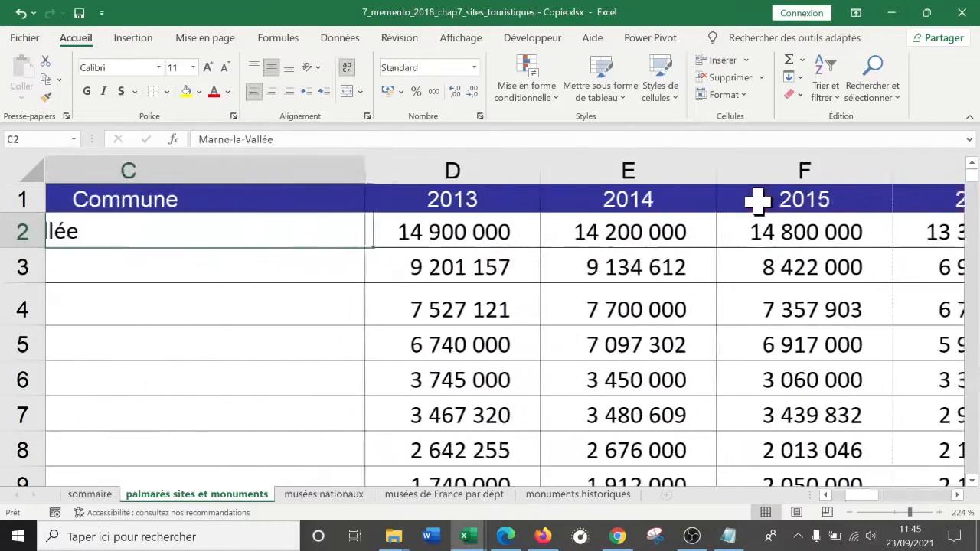
pyautogui.press('Right')
pyautogui.press('Right')
pyautogui.press('Right')
pyautogui.press('Right')
pyautogui.press('Right')
pyautogui.press('Right')
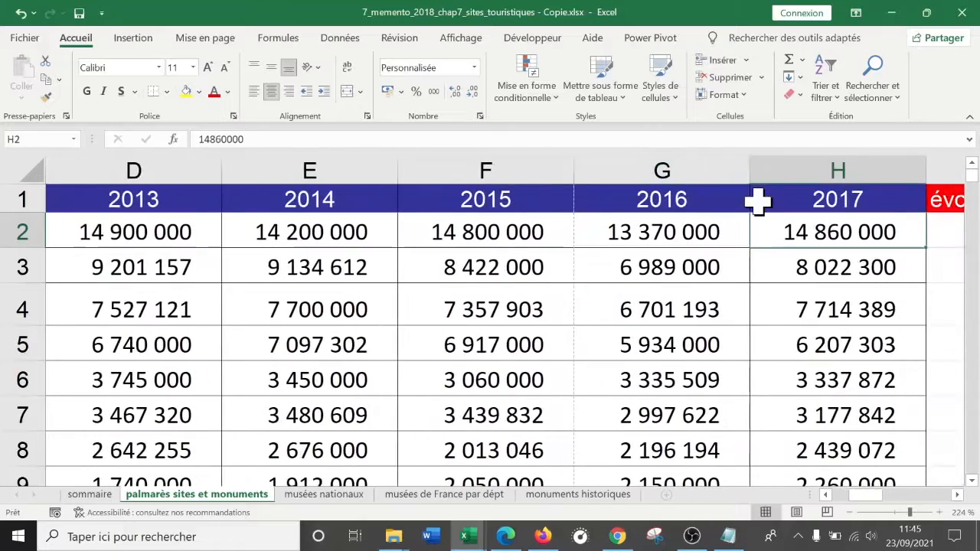
pyautogui.press('Right')
pyautogui.press('Right')
pyautogui.press('Left')
pyautogui.press('Left')
pyautogui.press('Left')
pyautogui.press('Left')
pyautogui.press('Left')
pyautogui.press('Left')
pyautogui.press('Left')
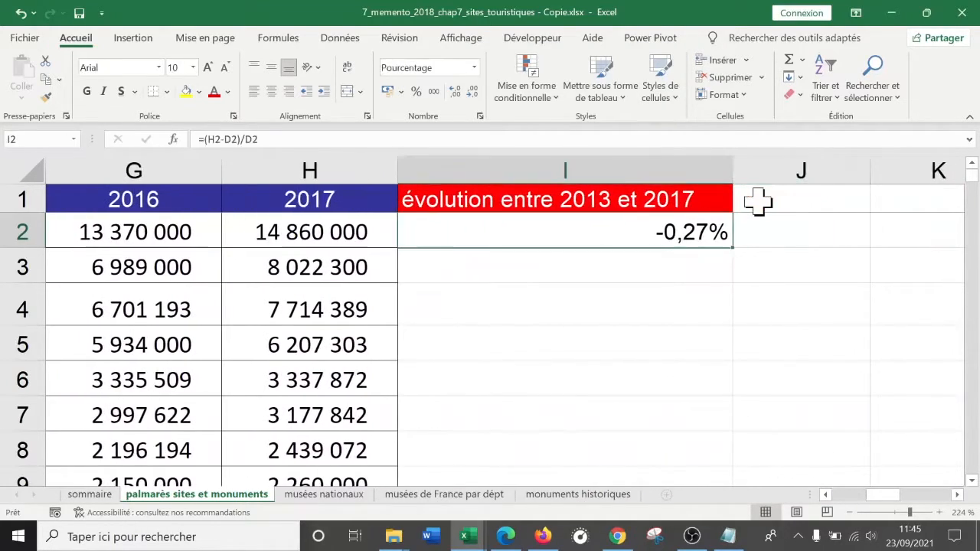
pyautogui.press('Left')
pyautogui.press('Left')
pyautogui.press('Right')
pyautogui.press('Right')
pyautogui.press('Right')
pyautogui.press('Right')
pyautogui.press('Right')
pyautogui.press('Right')
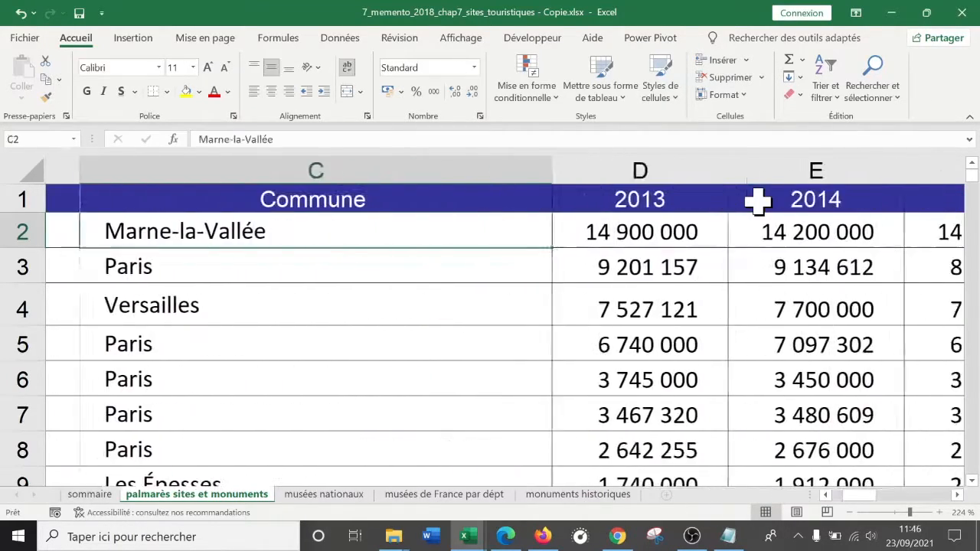
pyautogui.press('Right')
pyautogui.press('Right')
pyautogui.press('Right')
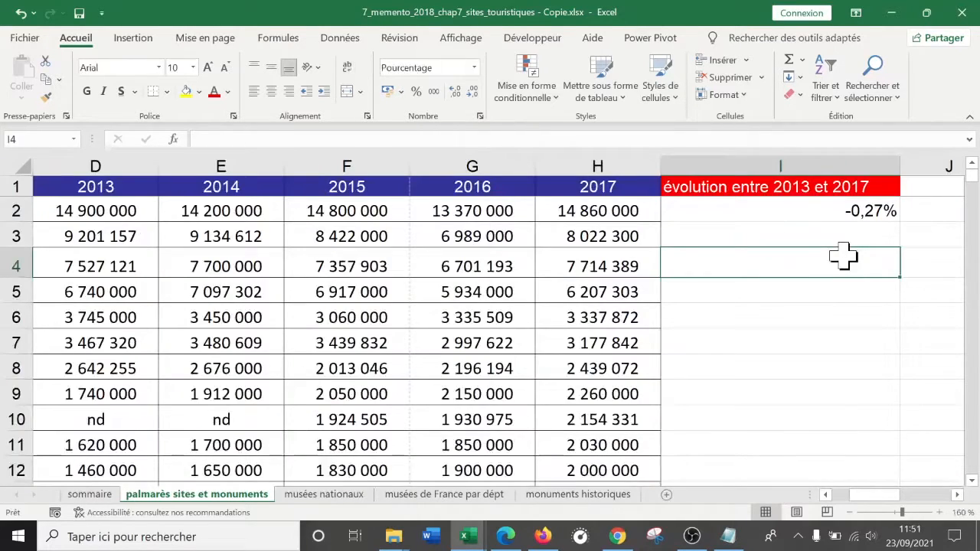
# Fill the evolution formula from I2 down column I to the end of the table and check the lower rows.
pyautogui.click(840, 215)
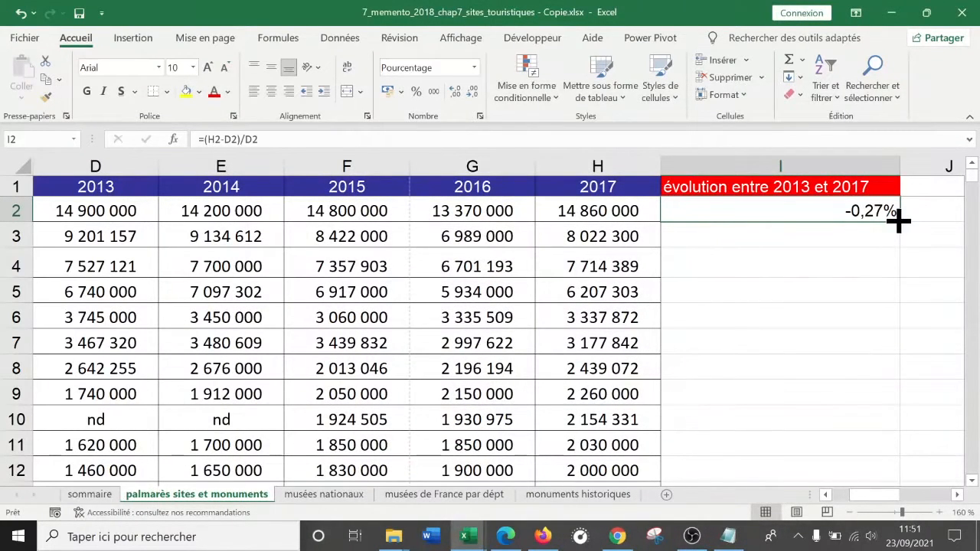
pyautogui.click(832, 235)
pyautogui.click(887, 216)
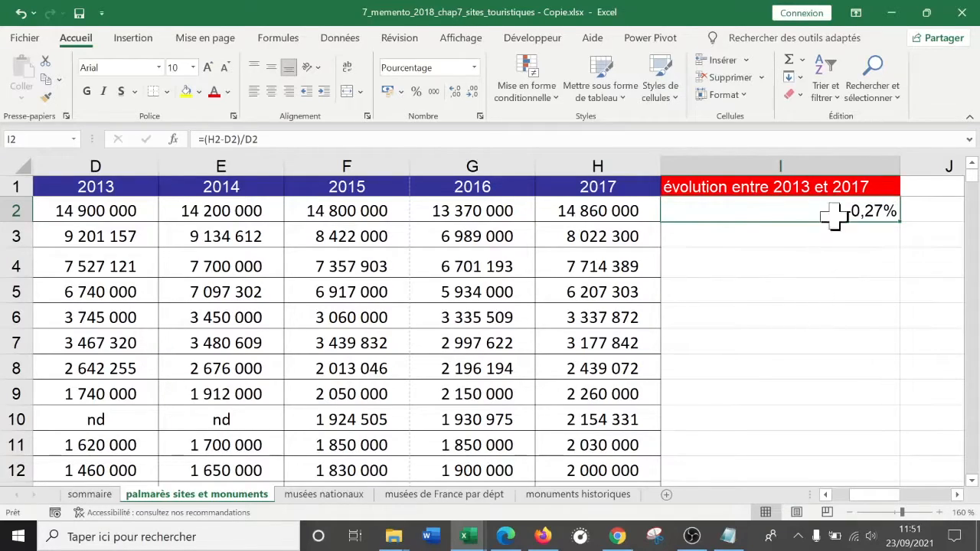
pyautogui.moveTo(901, 222)
pyautogui.mouseDown()
pyautogui.moveTo(898, 373)
pyautogui.moveTo(893, 229)
pyautogui.moveTo(902, 227)
pyautogui.mouseUp()
pyautogui.doubleClick(901, 221)
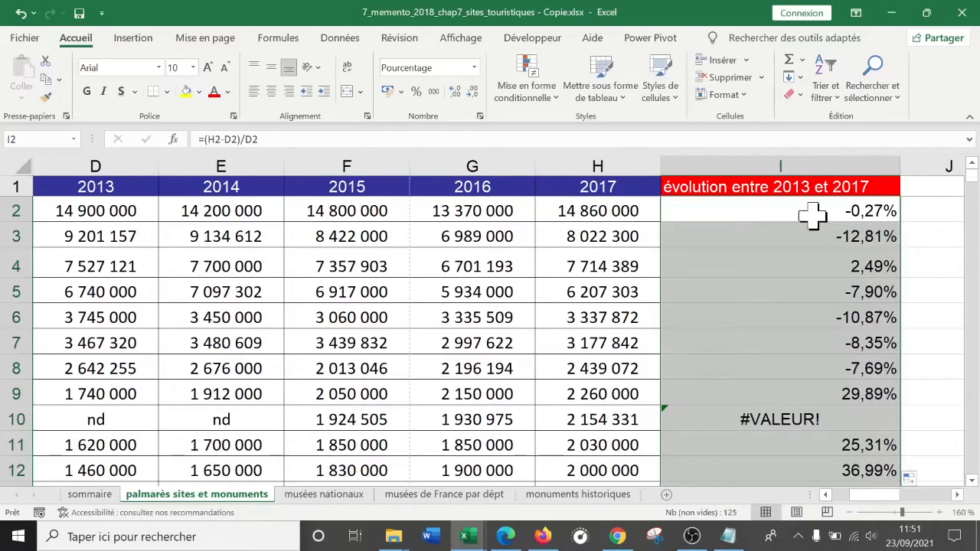
pyautogui.scroll(-9, 798, 268)
pyautogui.scroll(-20, 798, 268)
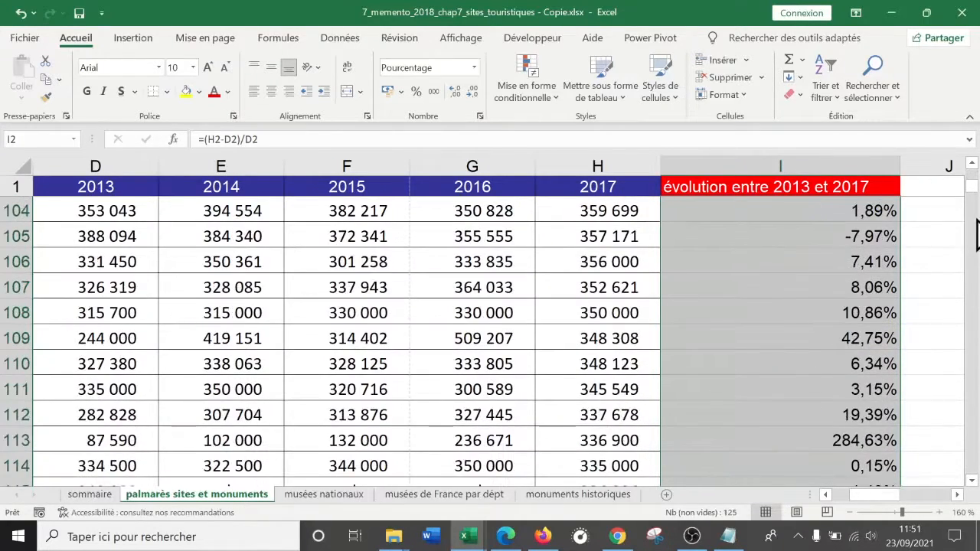
# Check the evolution column down to the last table row, 126, and return to the top of the sheet.
pyautogui.moveTo(972, 186)
pyautogui.mouseDown()
pyautogui.moveTo(977, 467)
pyautogui.moveTo(975, 203)
pyautogui.mouseUp()
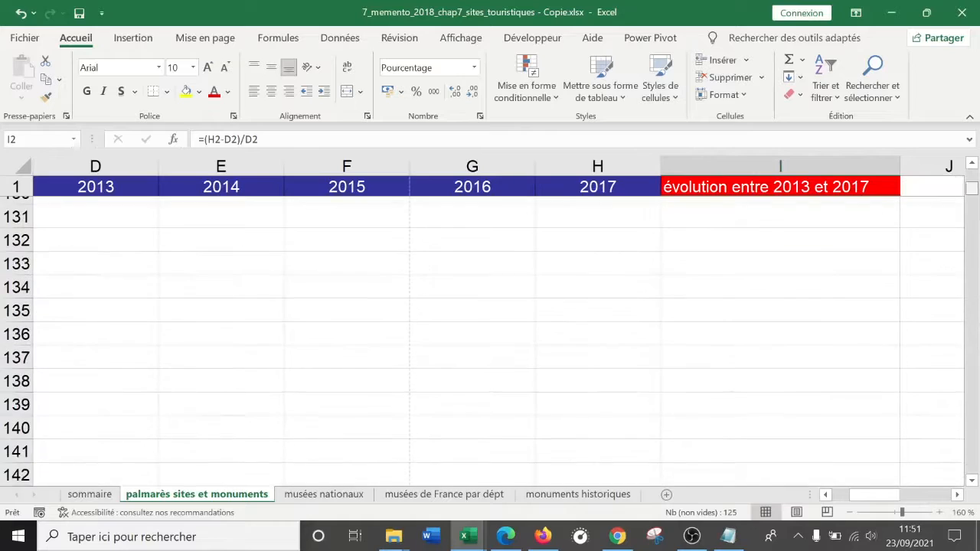
pyautogui.scroll(8, 952, 228)
pyautogui.scroll(1, 954, 226)
pyautogui.scroll(-8, 956, 225)
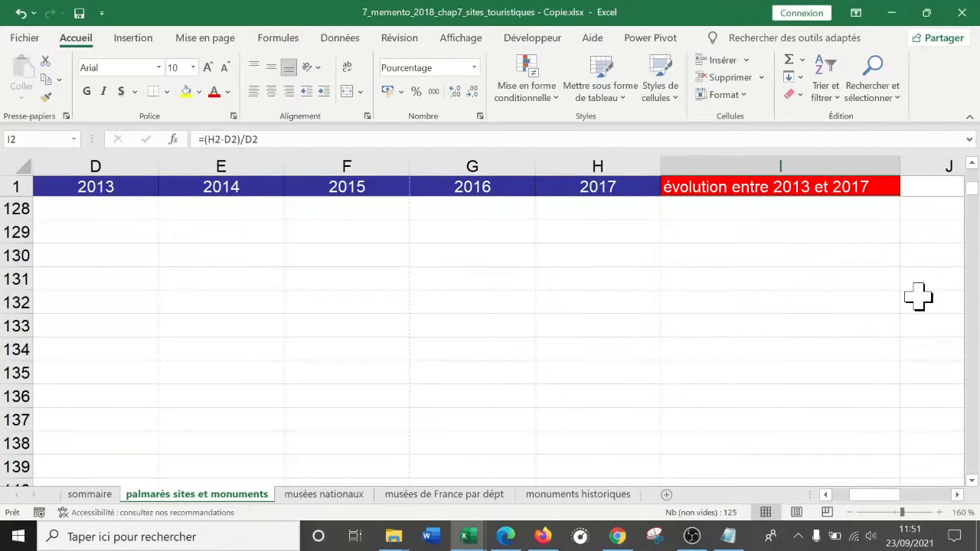
pyautogui.scroll(1, 918, 296)
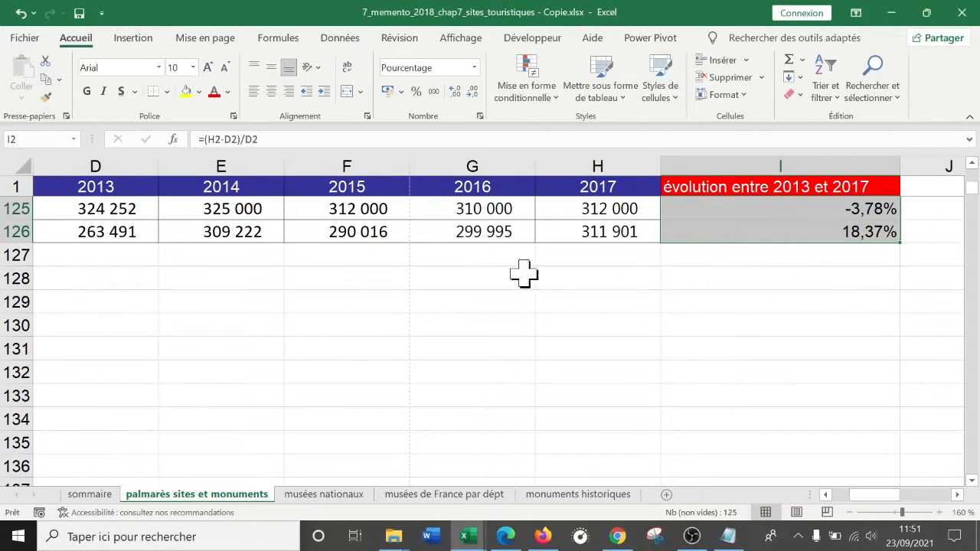
pyautogui.click(20, 231)
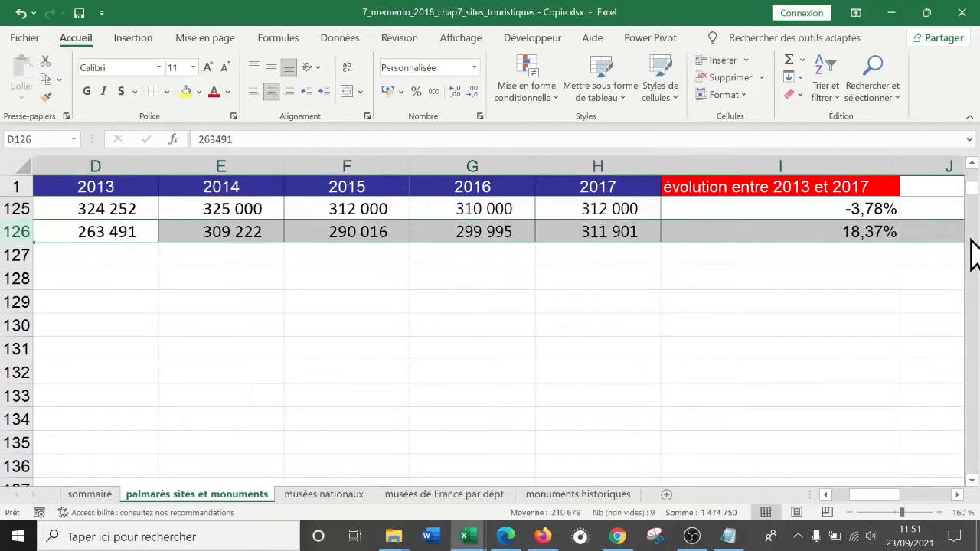
pyautogui.moveTo(975, 208); pyautogui.dragTo(966, 130)
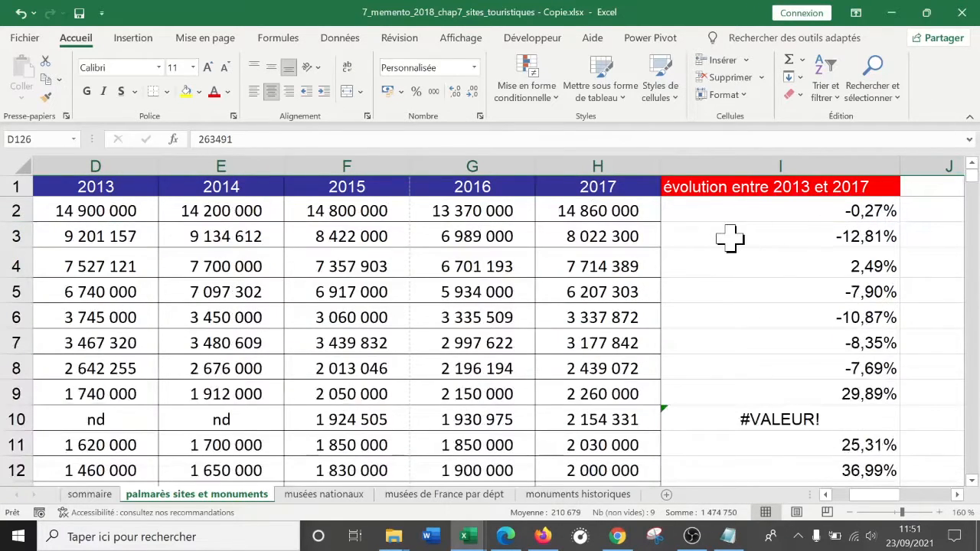
# Widen column J and enter the header "évolution entre 2016 et 2017" in J1.
pyautogui.click(776, 186)
pyautogui.press('Right')
pyautogui.press('Right')
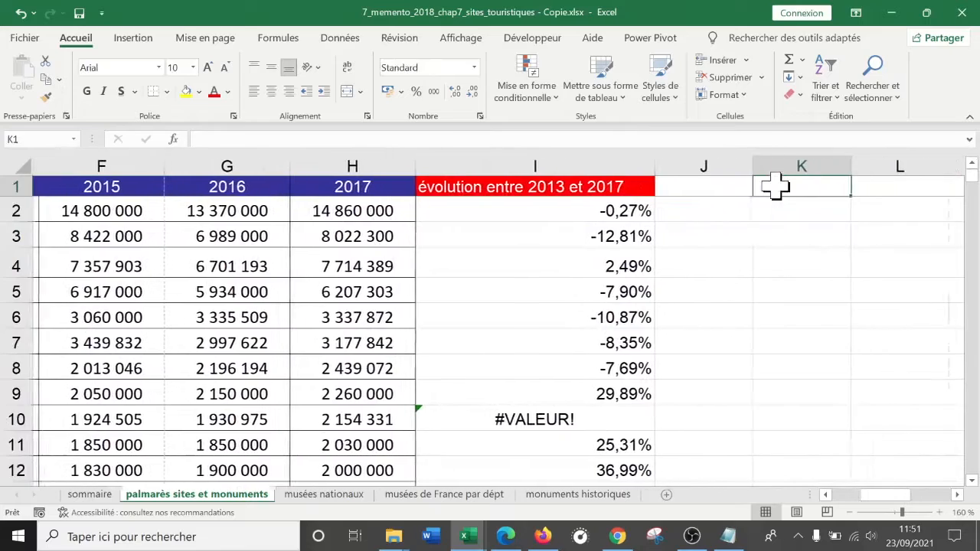
pyautogui.moveTo(747, 163); pyautogui.dragTo(873, 161)
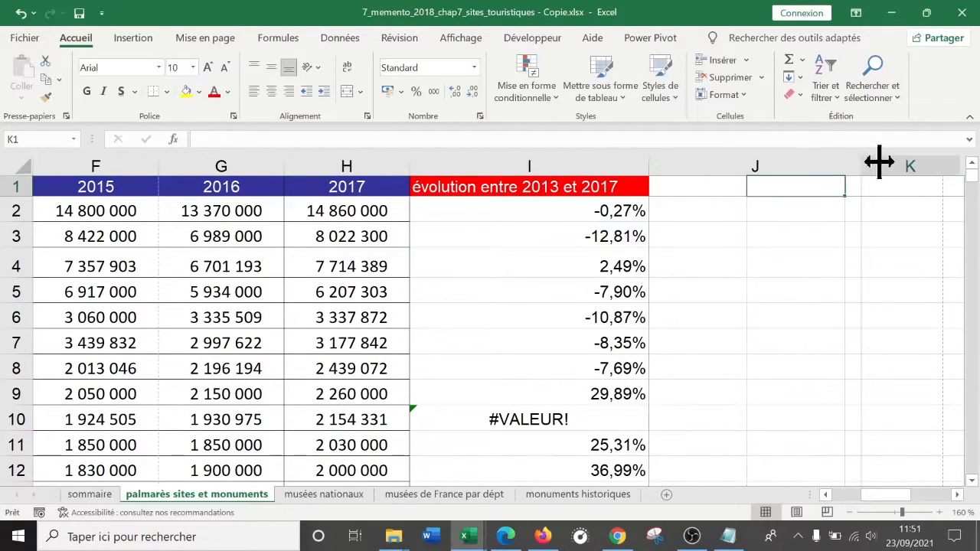
pyautogui.click(770, 189)
pyautogui.write('évolution entre 2016 et 2017')
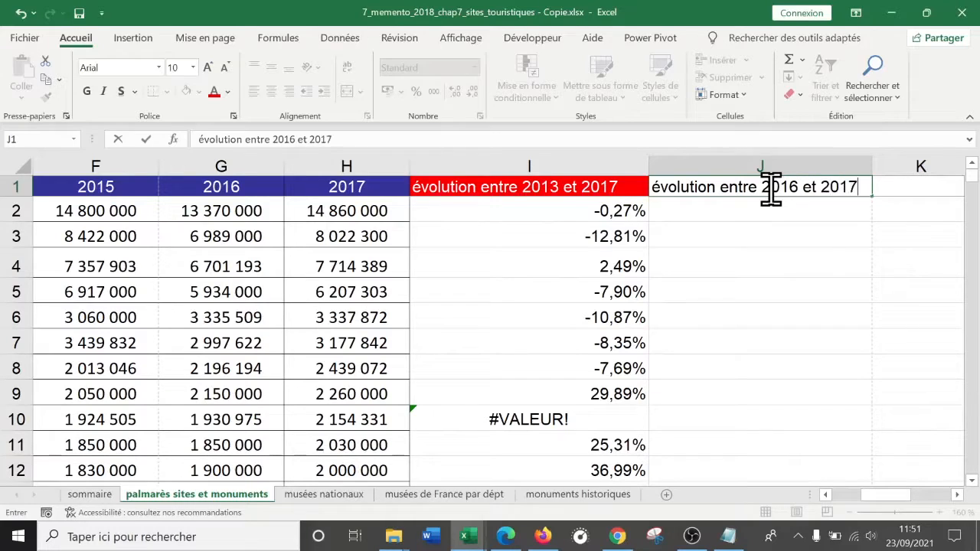
pyautogui.press('Return')
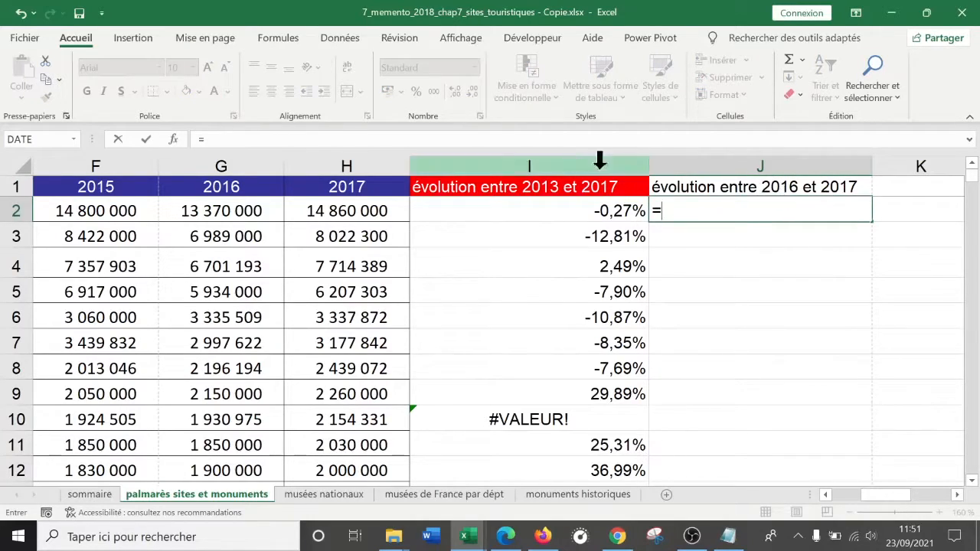
# Enter the formula =H2/G2-1 in J2 and fill it down column J to the end of the table.
pyautogui.click(346, 211)
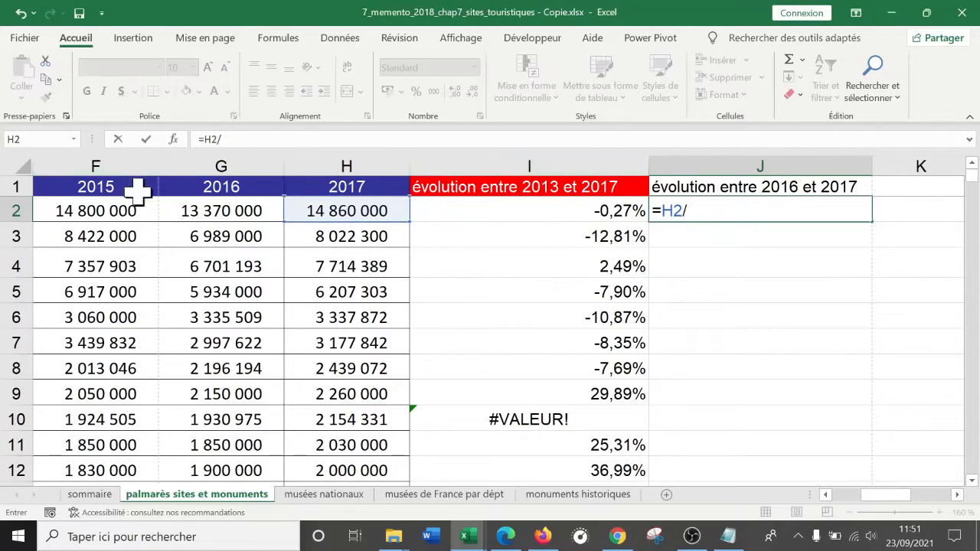
pyautogui.click(210, 208)
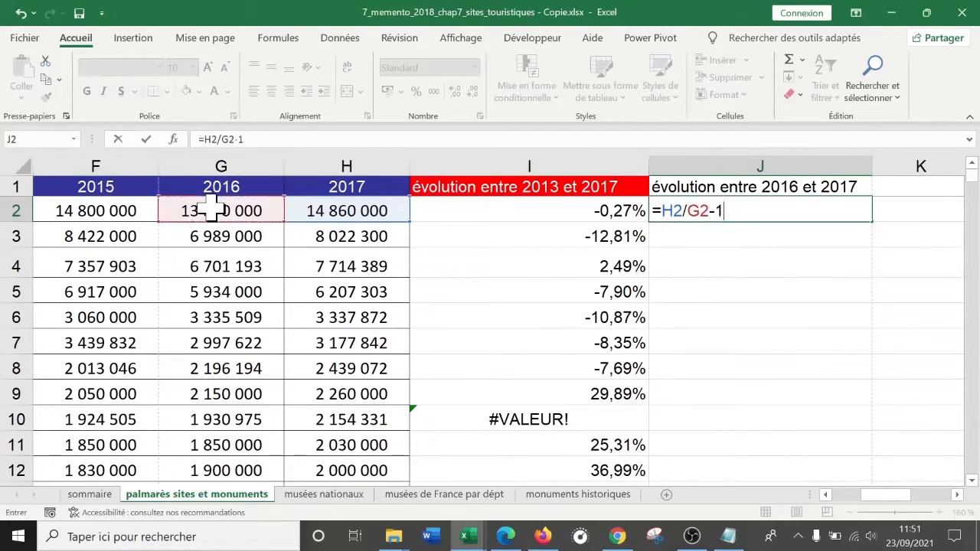
pyautogui.press('Return')
pyautogui.click(751, 214)
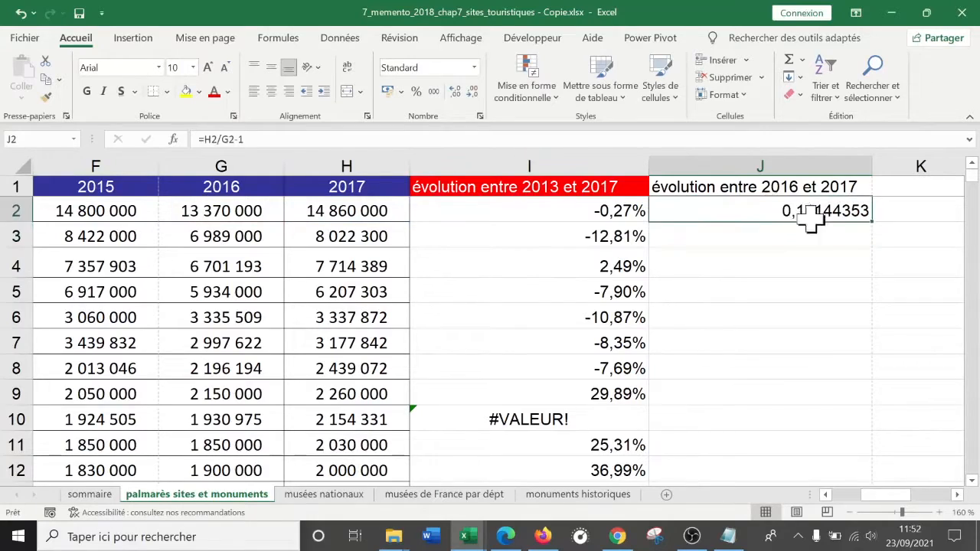
pyautogui.doubleClick(874, 222)
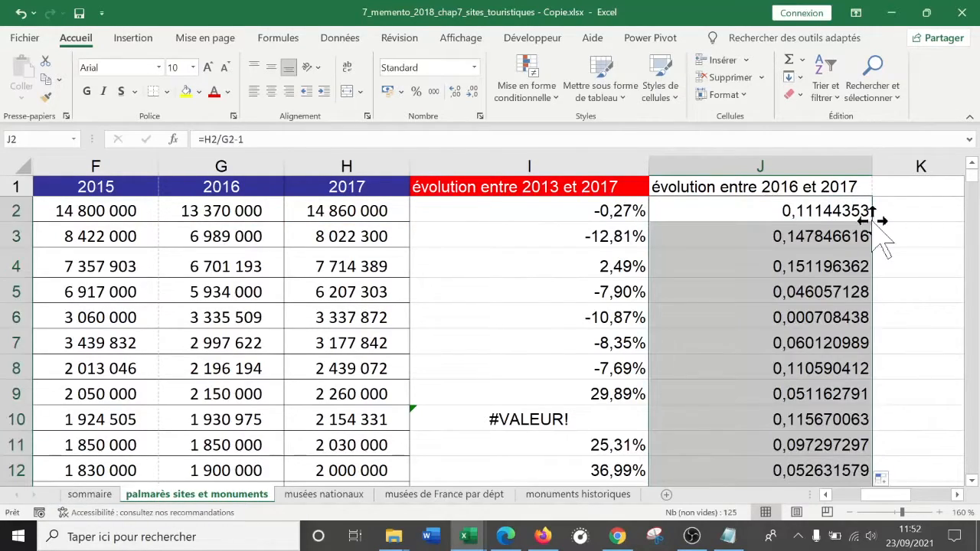
# Format the whole of column J as a percentage with 2 decimals.
pyautogui.click(749, 159)
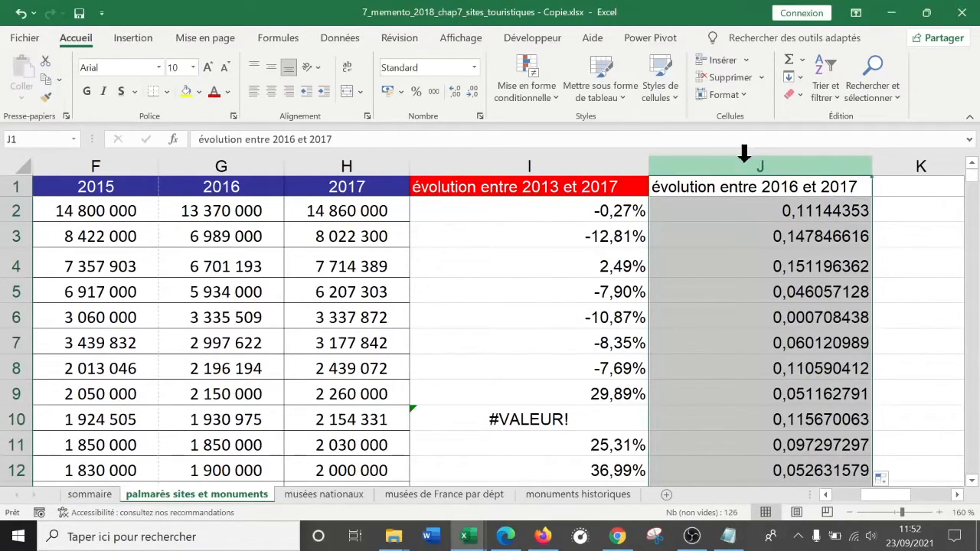
pyautogui.click(418, 91)
pyautogui.click(454, 91)
pyautogui.click(454, 91)
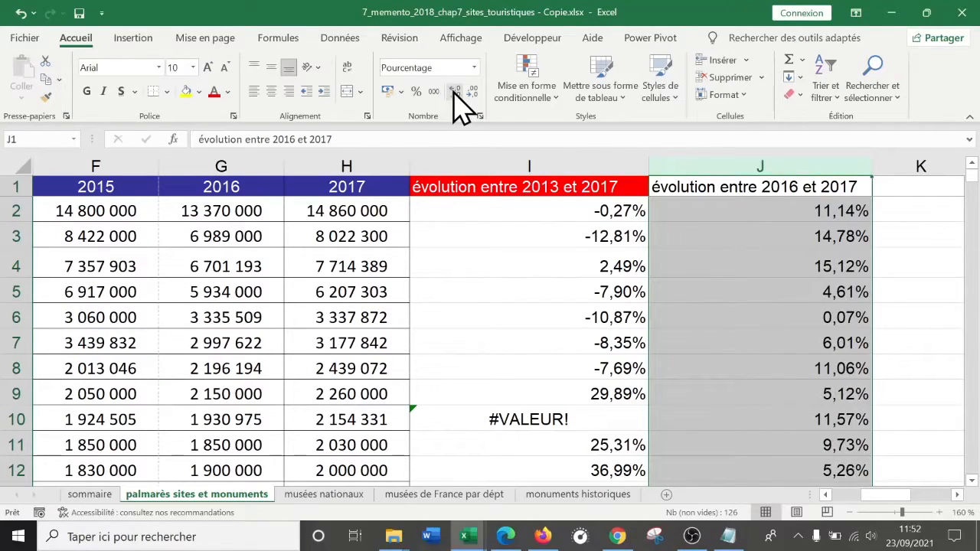
# Copy the formatting of header I1 onto header J1 with the format painter.
pyautogui.click(616, 184)
pyautogui.click(43, 100)
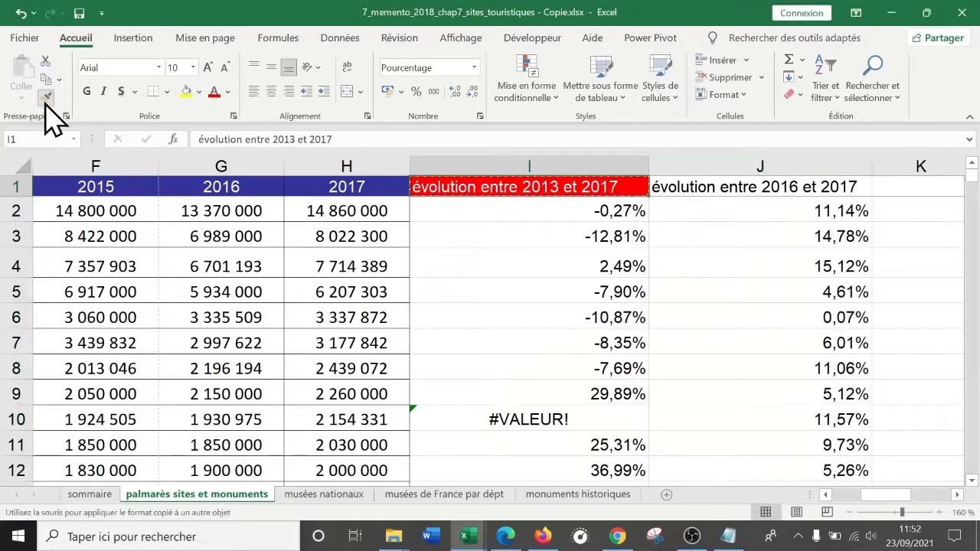
pyautogui.click(796, 187)
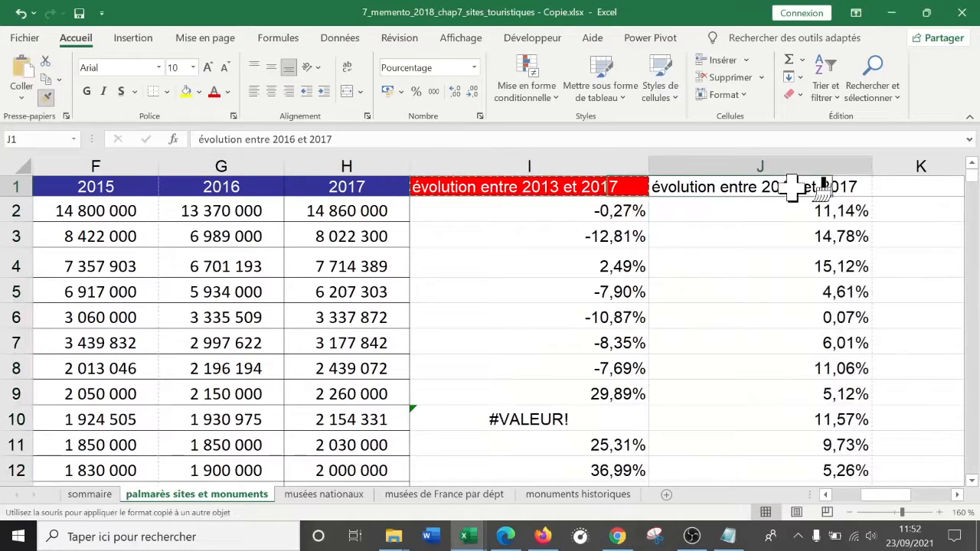
pyautogui.click(771, 296)
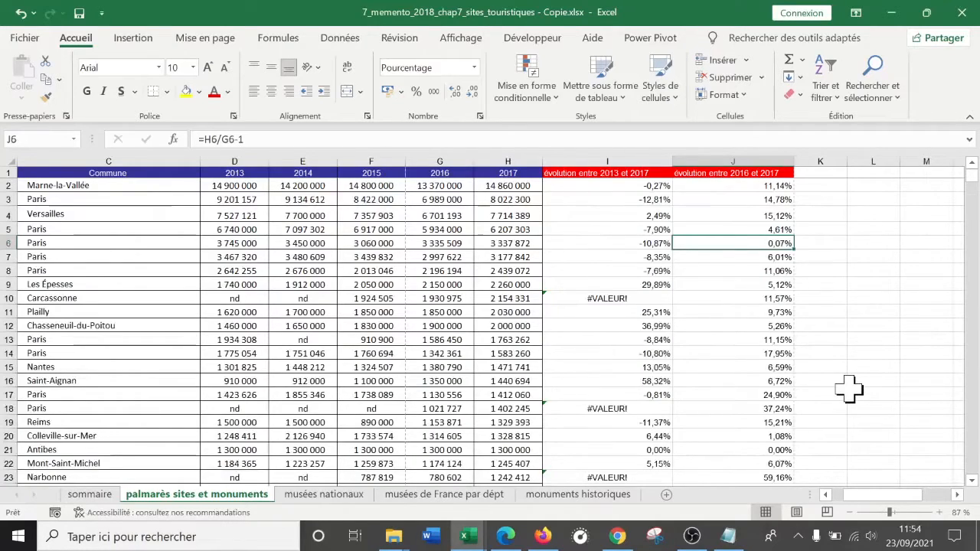
# Enter the label "Total" in A128, two rows below the last site of the table.
pyautogui.scroll(-20, 848, 389)
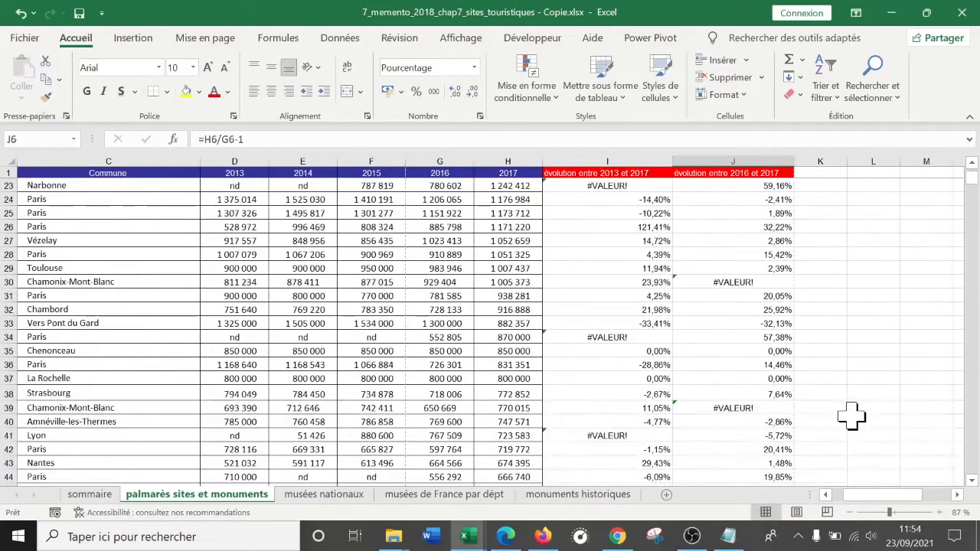
pyautogui.moveTo(973, 193)
pyautogui.mouseDown()
pyautogui.moveTo(972, 391)
pyautogui.moveTo(973, 200)
pyautogui.mouseUp()
pyautogui.scroll(20, 909, 253)
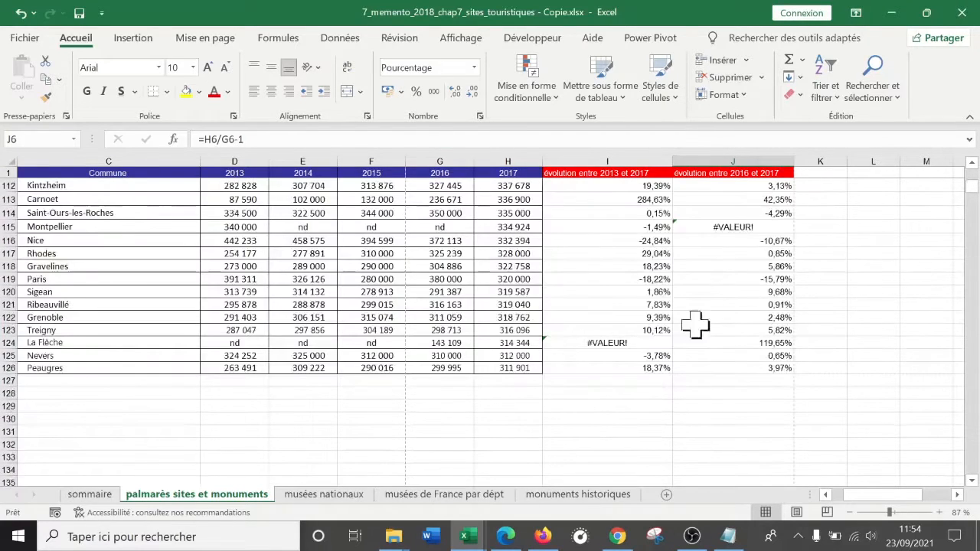
pyautogui.click(179, 409)
pyautogui.press('Home')
pyautogui.press('Up')
pyautogui.press('Right')
pyautogui.press('Left')
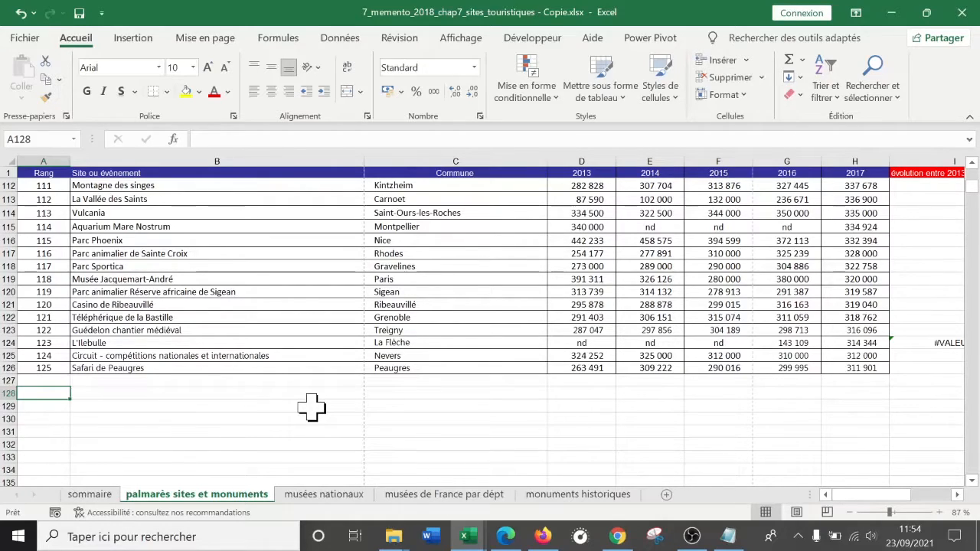
pyautogui.write('Total')
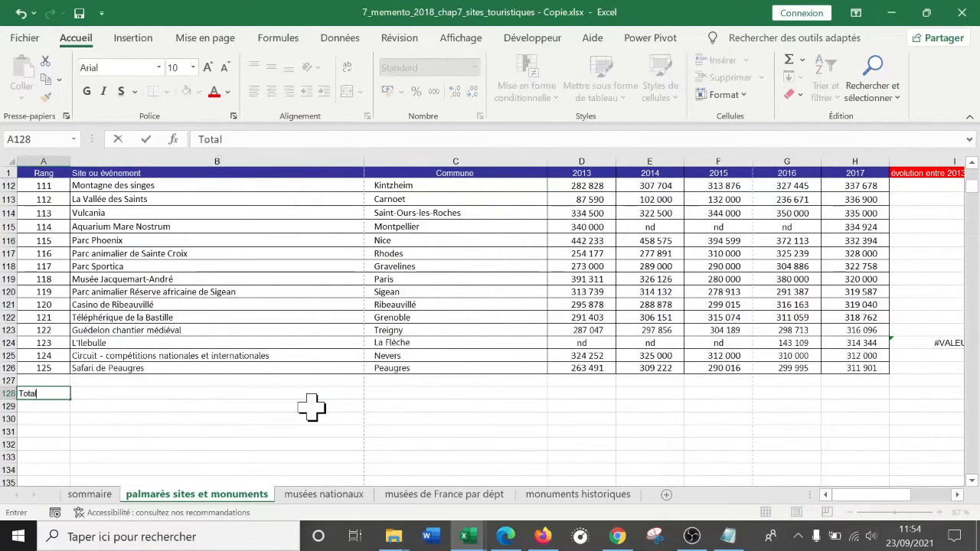
# Enter the formula =SOMME(A2:A126) in D128 on the Total row, in the 2013 column.
pyautogui.press('Tab')
pyautogui.press('Tab')
pyautogui.press('Tab')
pyautogui.hotkey('shift', 'Tab')
pyautogui.press('Tab')
pyautogui.write('=')
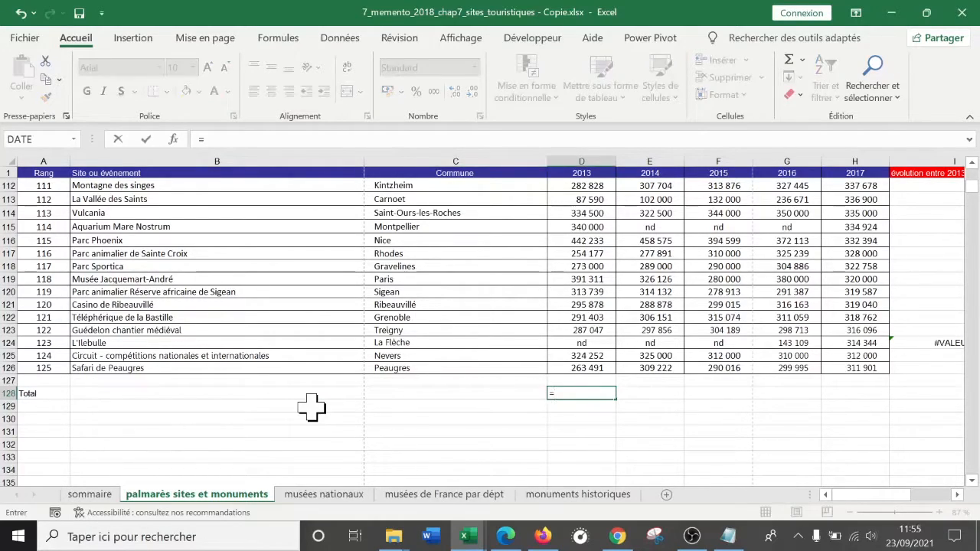
pyautogui.write('somme(')
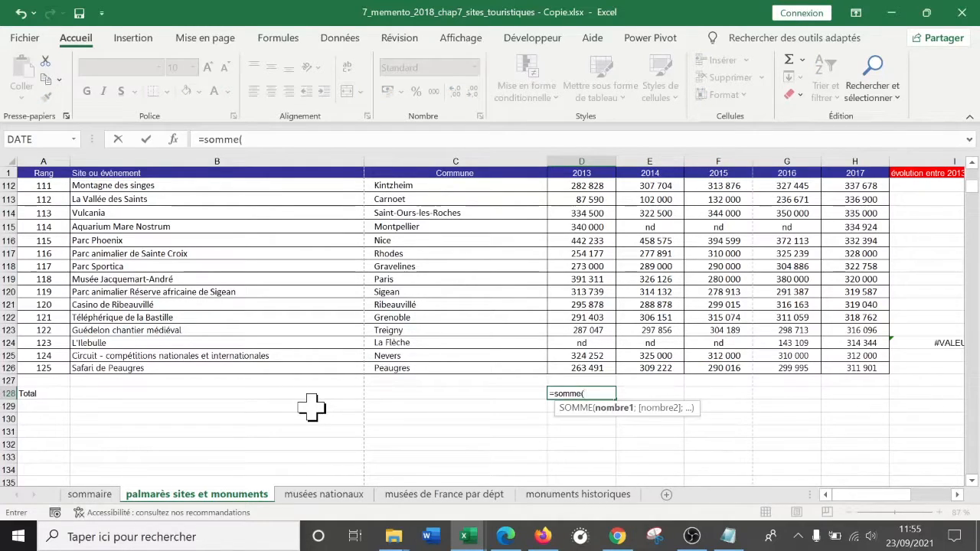
pyautogui.write('a2:A')
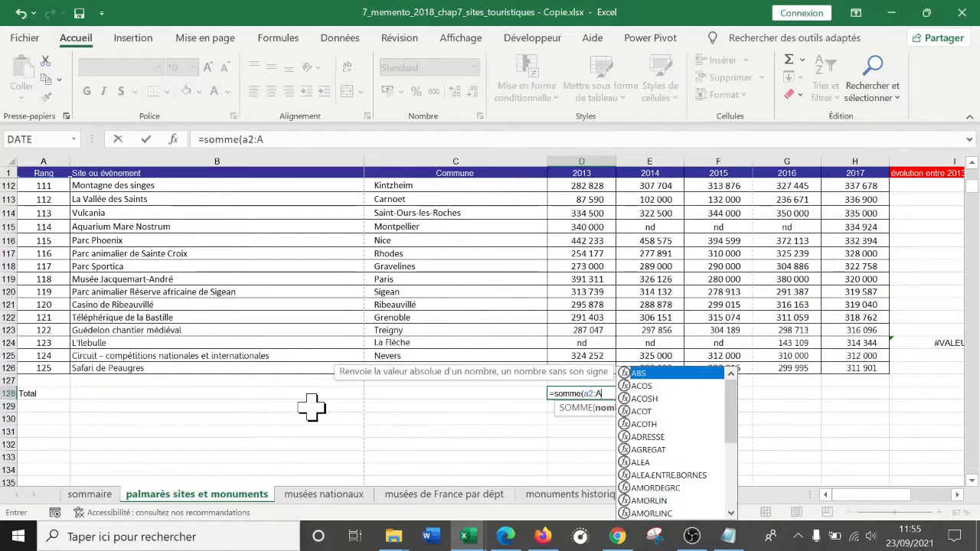
pyautogui.write('126)')
pyautogui.press('Return')
pyautogui.press('Up')
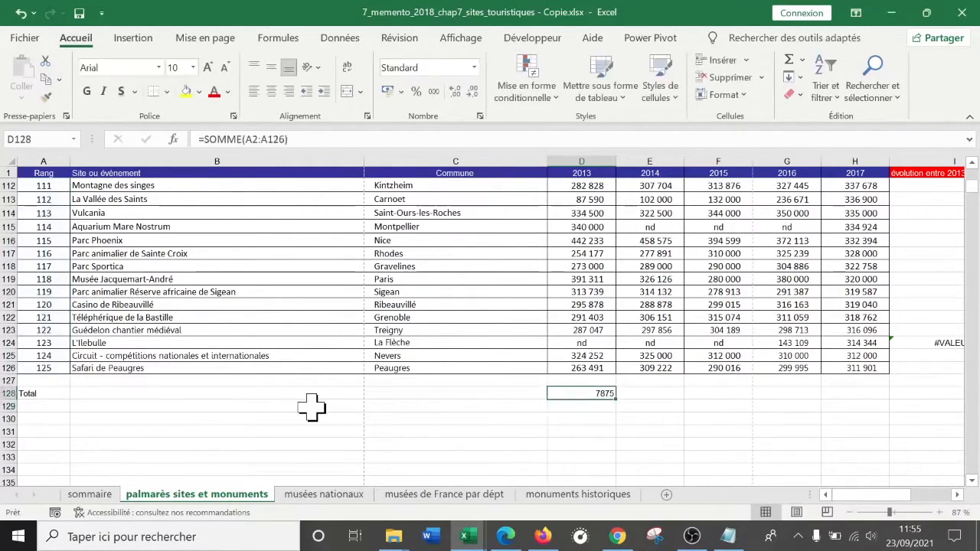
# Fill the D128 formula across to H128 and apply the thousands separator format to the Total row.
pyautogui.moveTo(616, 399); pyautogui.dragTo(868, 398)
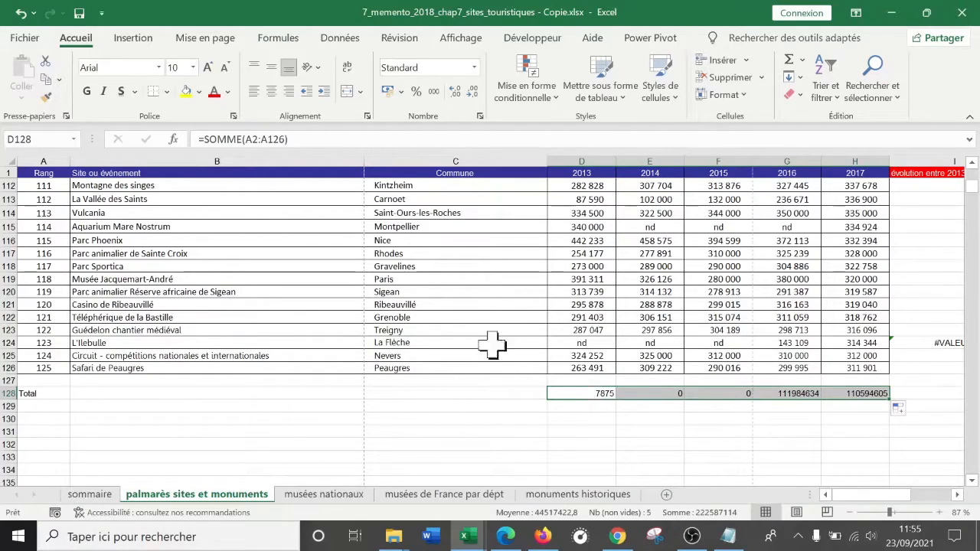
pyautogui.click(435, 92)
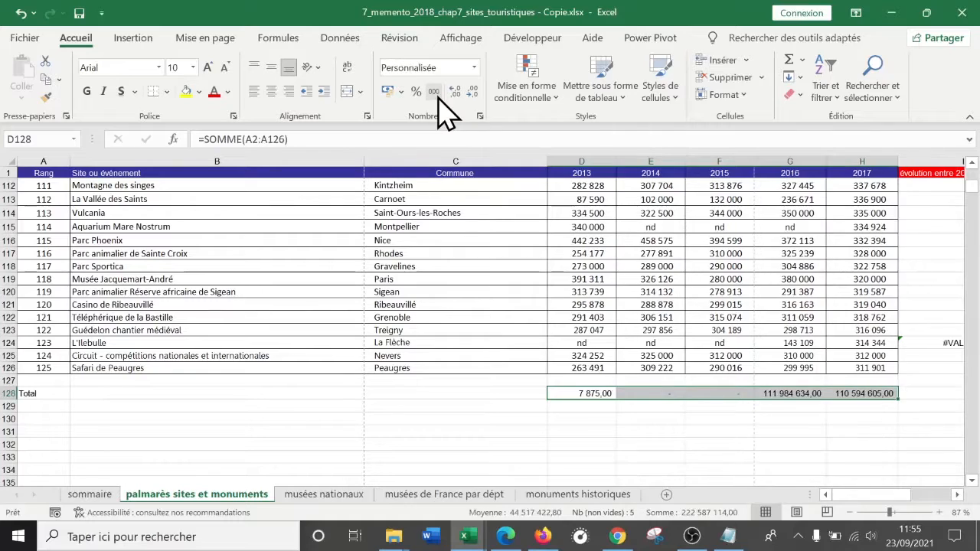
# Correct the D128 formula to =SOMME(D2:D126) and fill it across the Total row to H128.
pyautogui.click(593, 394)
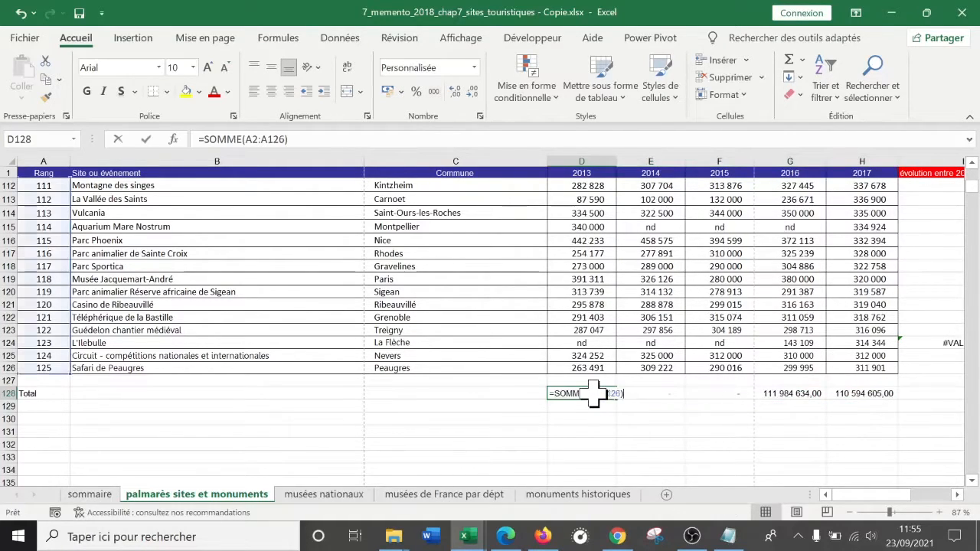
pyautogui.doubleClick(594, 394)
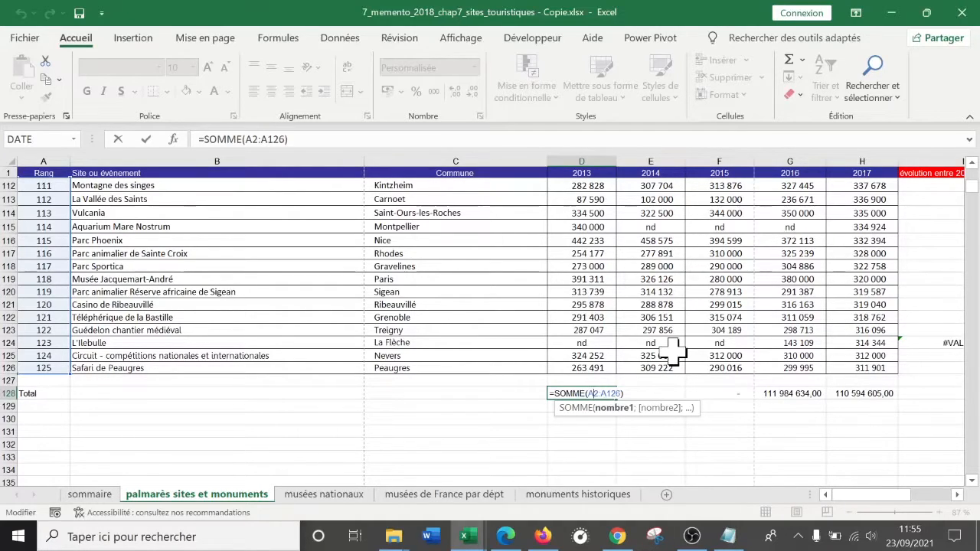
pyautogui.press('BackSpace')
pyautogui.write('D')
pyautogui.press('Right')
pyautogui.press('Right')
pyautogui.press('Delete')
pyautogui.write('D')
pyautogui.press('Return')
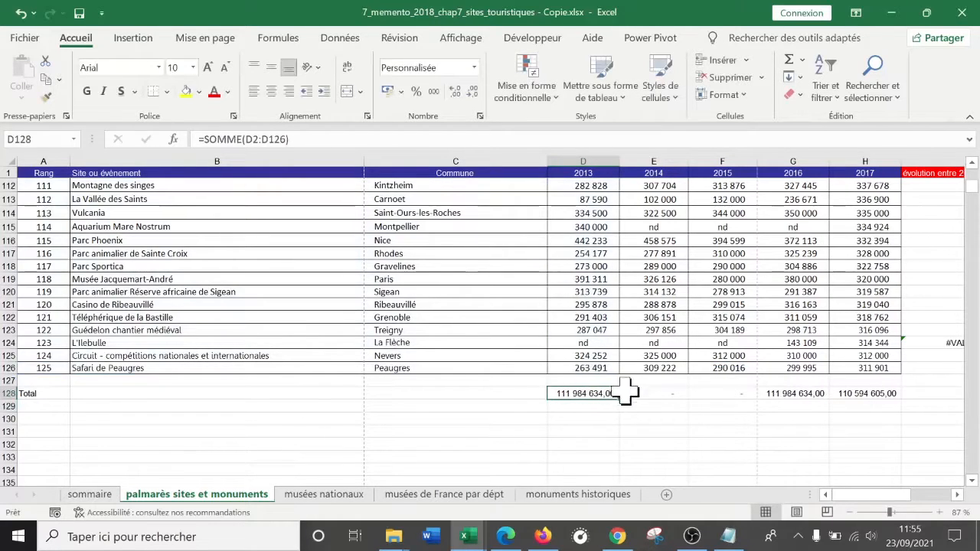
pyautogui.moveTo(616, 394); pyautogui.dragTo(877, 399)
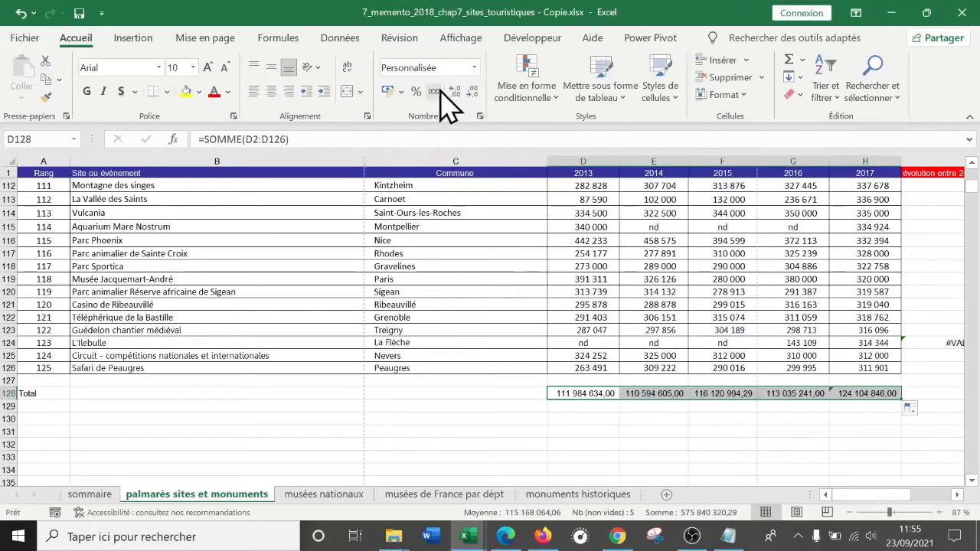
# Format the yearly totals D128:H128 as Nombre with 0 decimals and the thousands separator.
pyautogui.rightClick(596, 394)
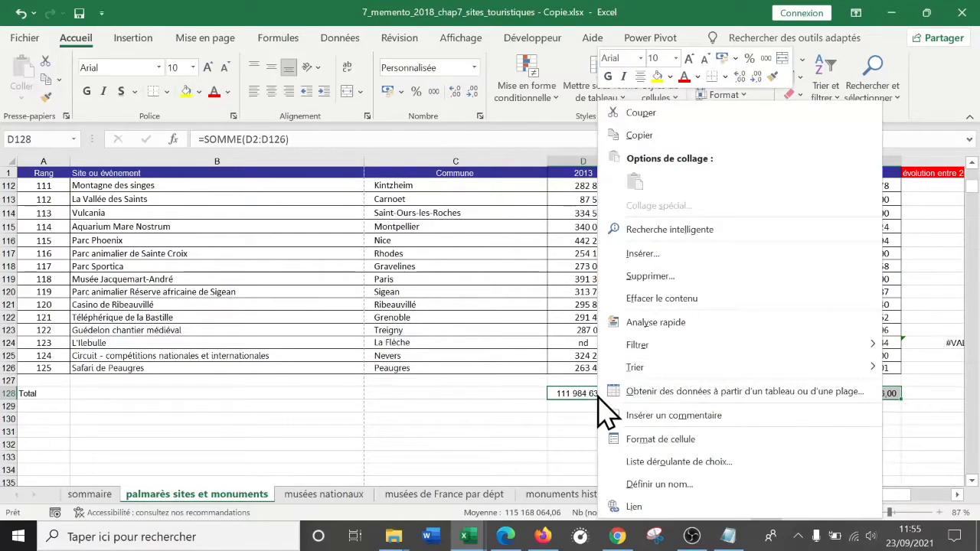
pyautogui.click(674, 440)
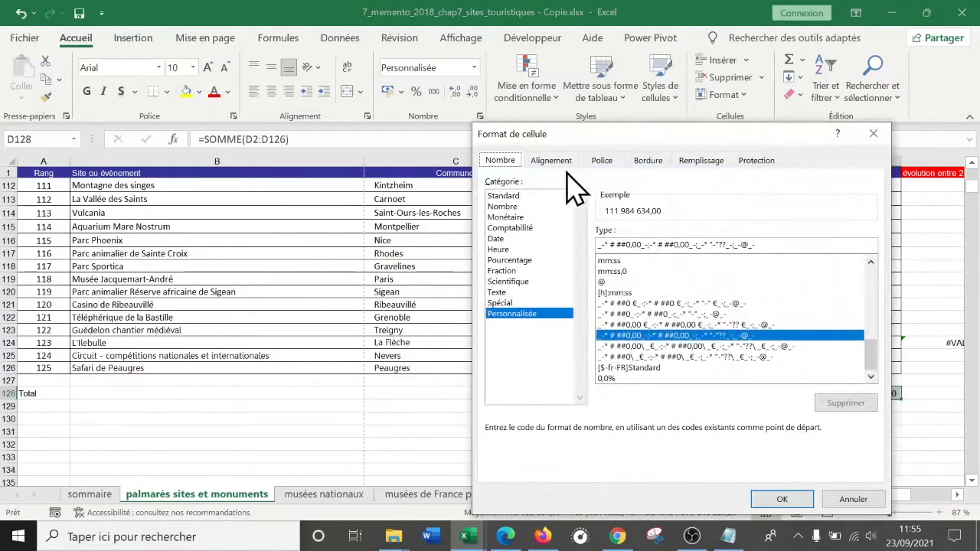
pyautogui.click(523, 198)
pyautogui.click(526, 207)
pyautogui.click(725, 235)
pyautogui.click(724, 235)
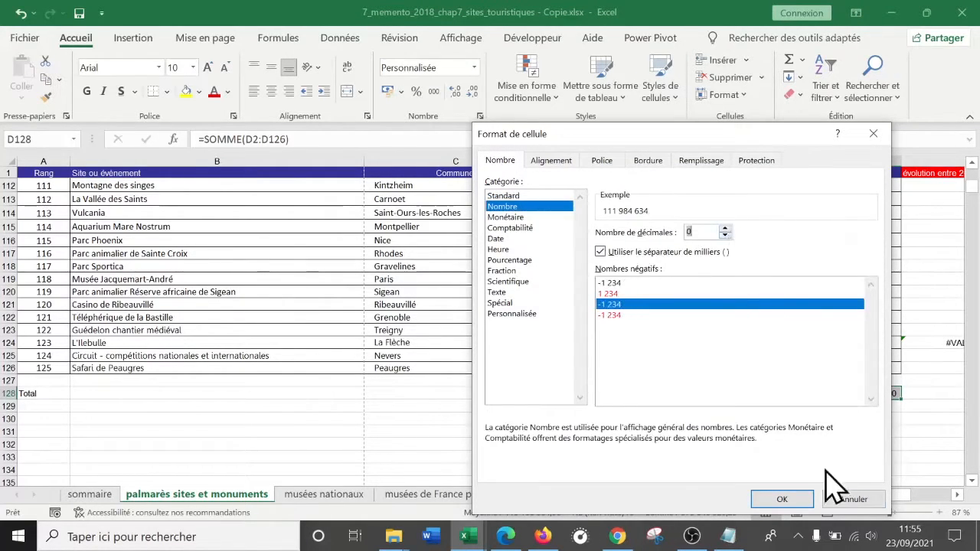
pyautogui.click(782, 500)
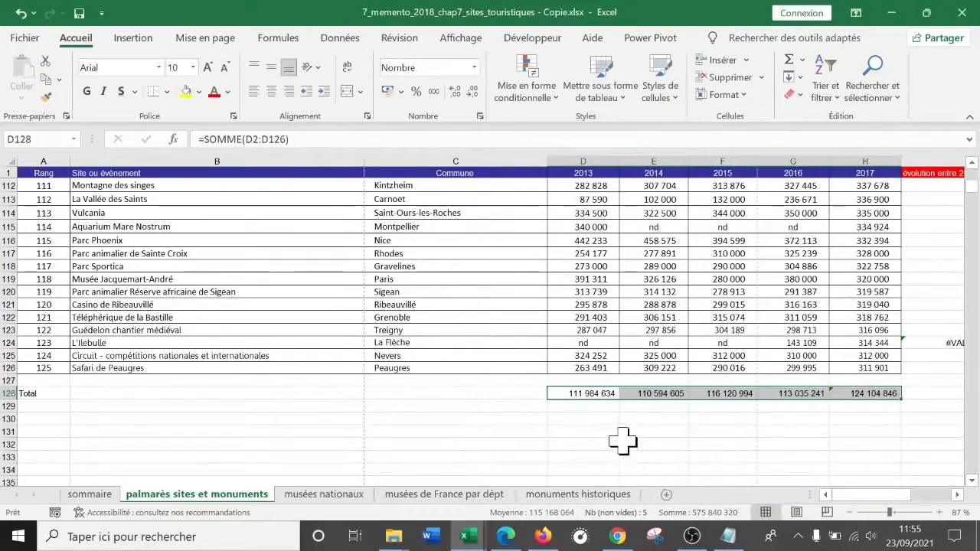
# Enter the formula =H128/D128-1 in I128 to calculate the total's evolution between 2013 and 2017.
pyautogui.click(592, 417)
pyautogui.press('Up')
pyautogui.press('Up')
pyautogui.press('Right')
pyautogui.press('Right')
pyautogui.press('Right')
pyautogui.press('Right')
pyautogui.press('Right')
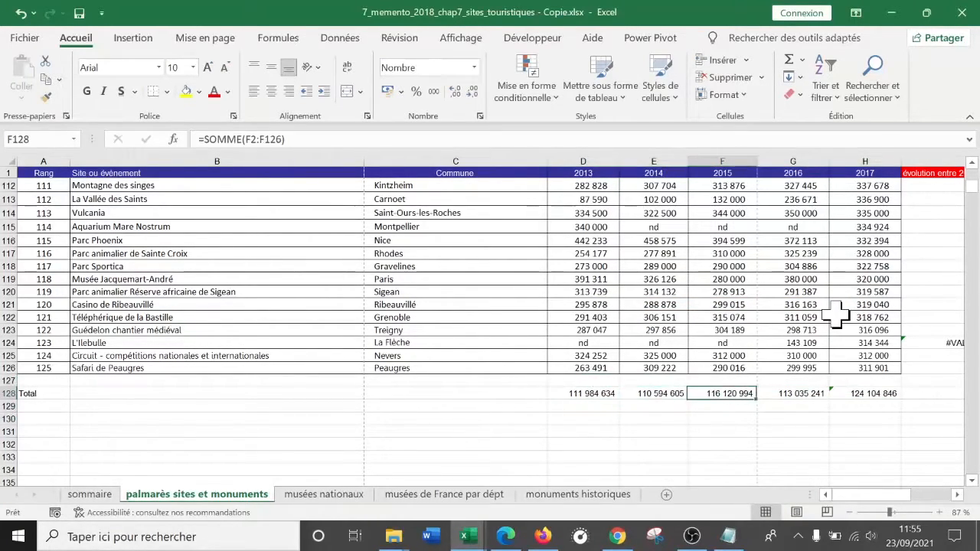
pyautogui.press('Left')
pyautogui.press('Right')
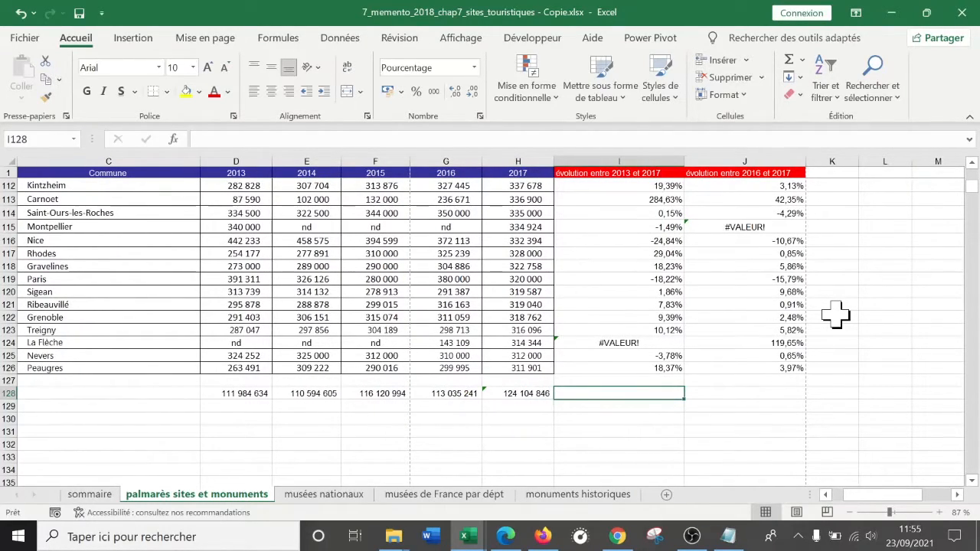
pyautogui.press('BackSpace')
pyautogui.write('=')
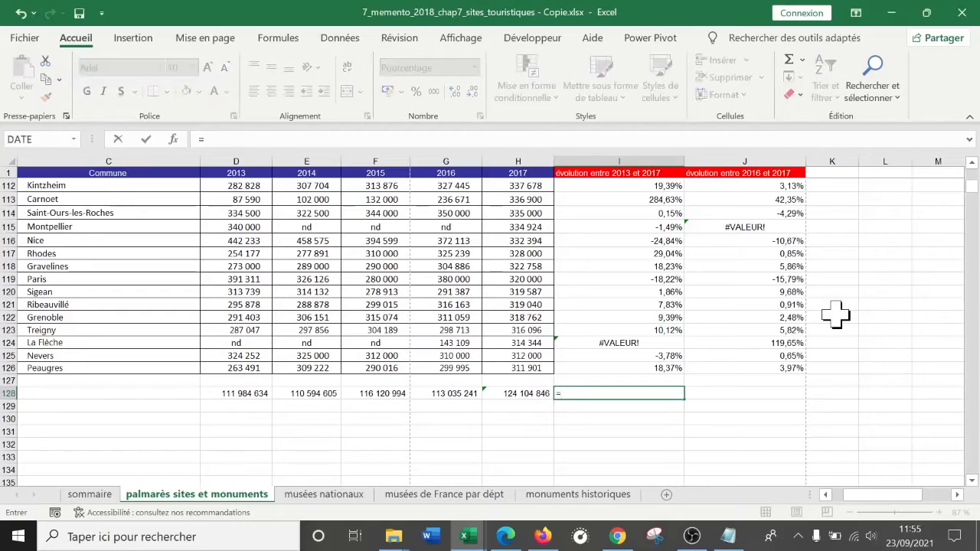
pyautogui.click(515, 393)
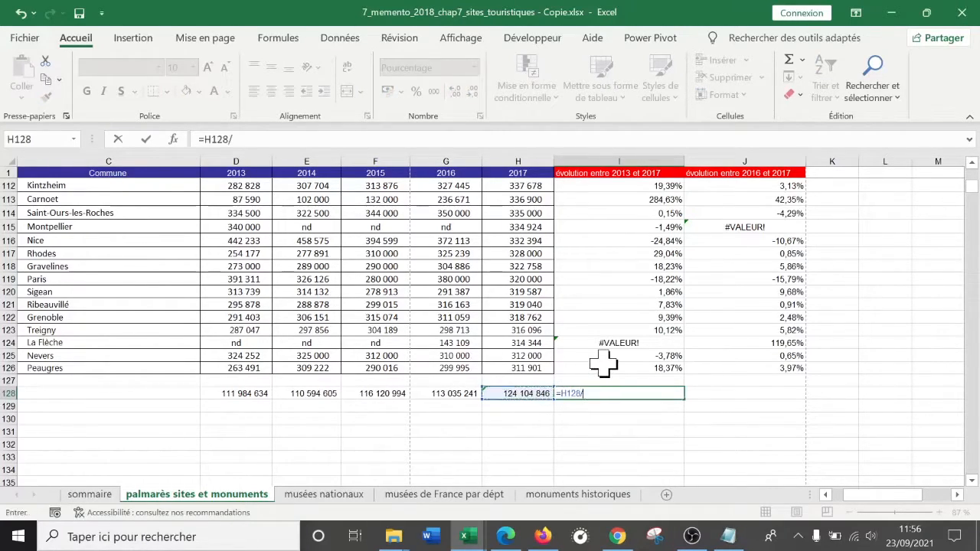
pyautogui.write('/')
pyautogui.click(225, 394)
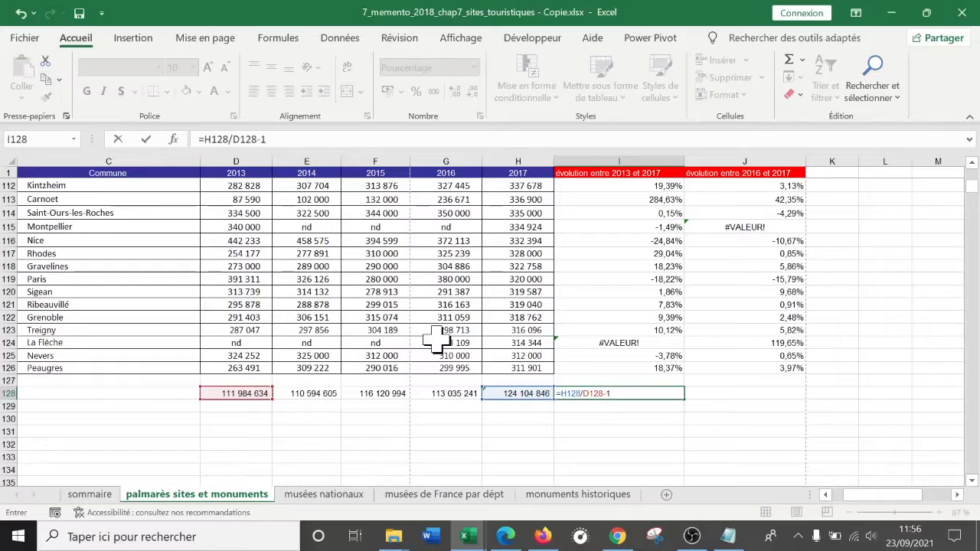
pyautogui.press('Return')
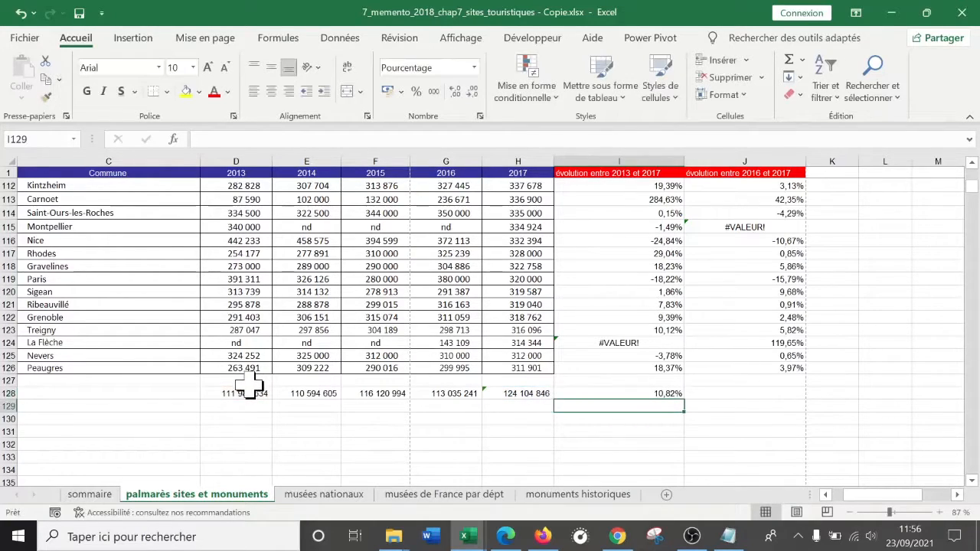
# Examine the error-checking options flagged on the 2017 total in H128.
pyautogui.click(533, 393)
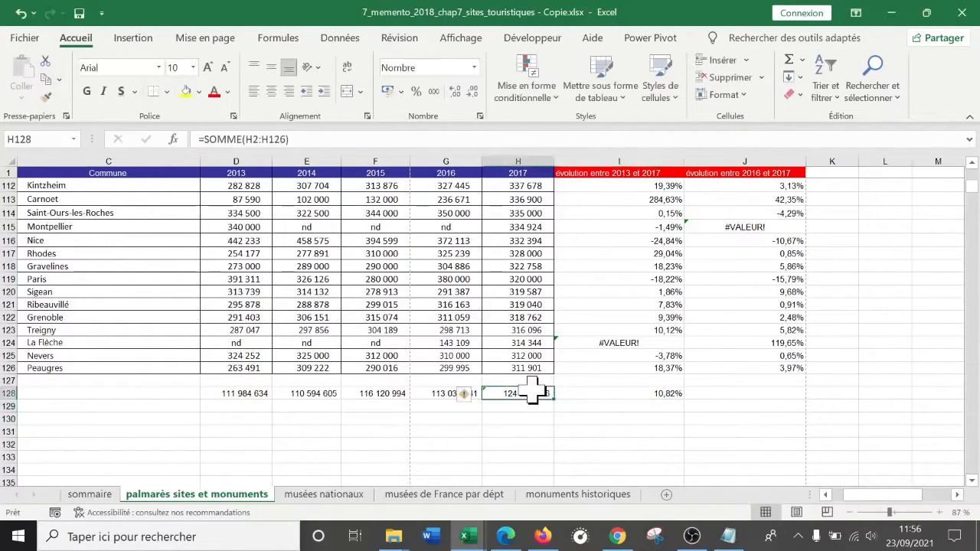
pyautogui.click(468, 397)
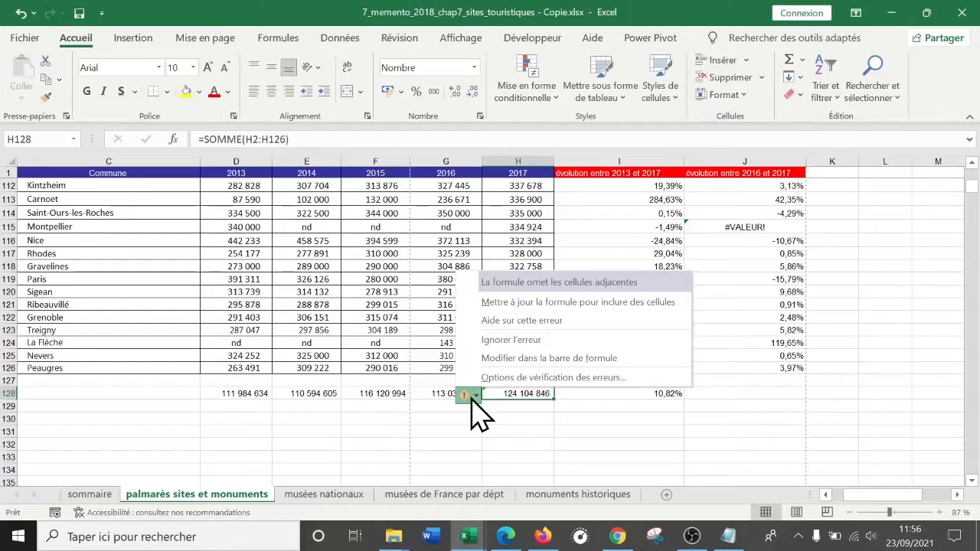
pyautogui.click(518, 444)
pyautogui.click(528, 394)
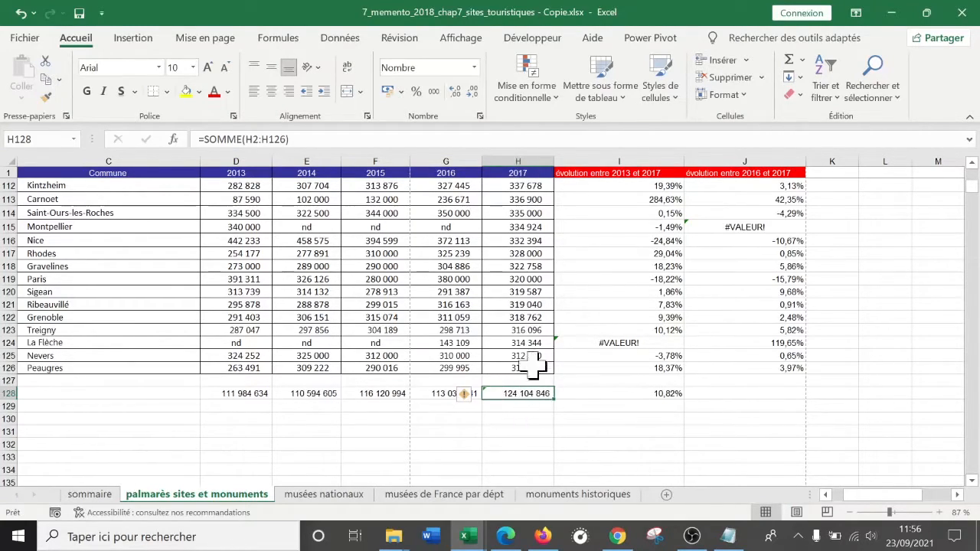
# Enter the formula =H128/G128-1 in J128 to calculate the total's evolution between 2016 and 2017.
pyautogui.click(648, 393)
pyautogui.click(762, 383)
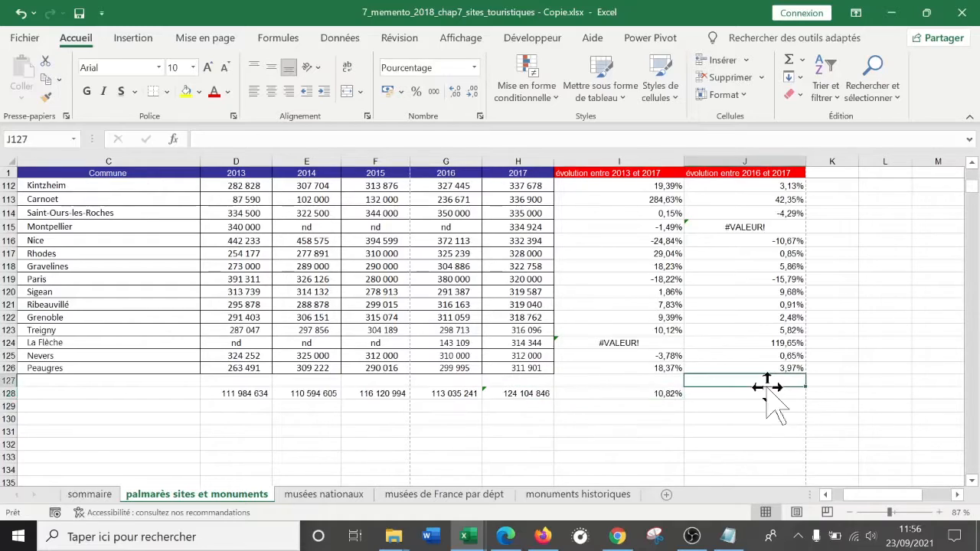
pyautogui.click(769, 393)
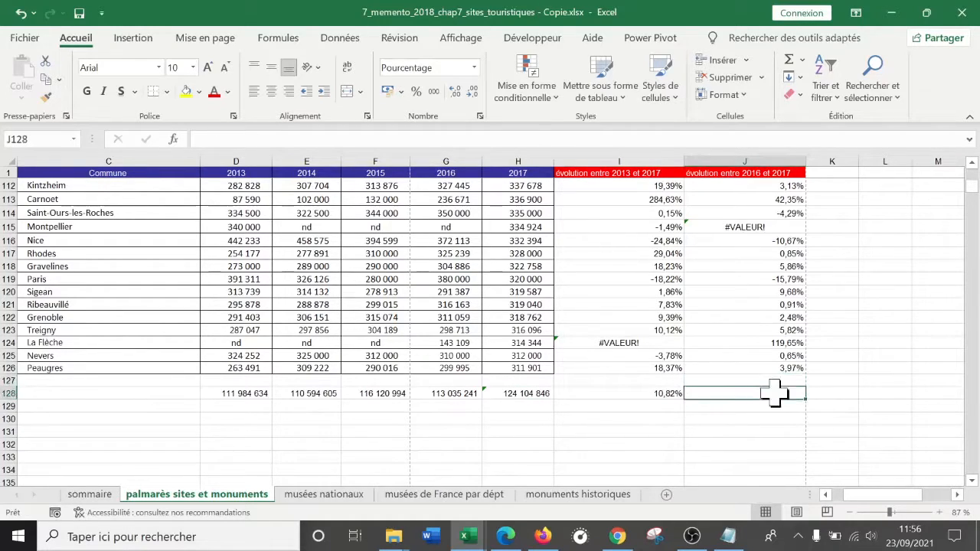
pyautogui.write('=')
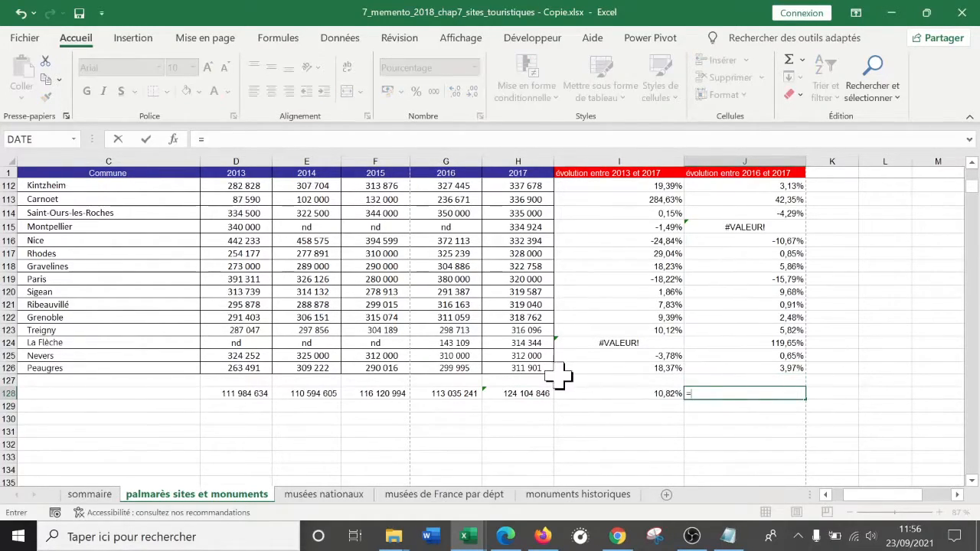
pyautogui.click(536, 394)
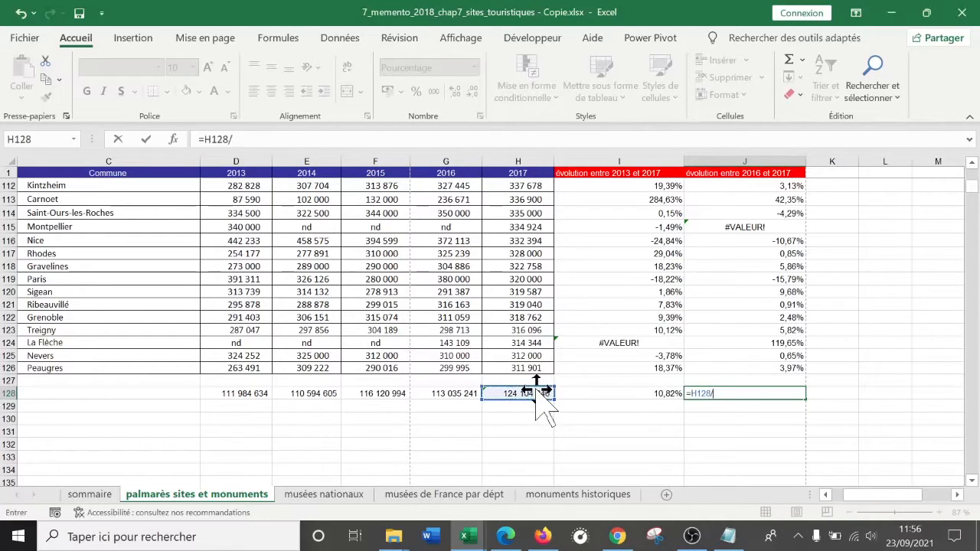
pyautogui.write('/')
pyautogui.click(464, 394)
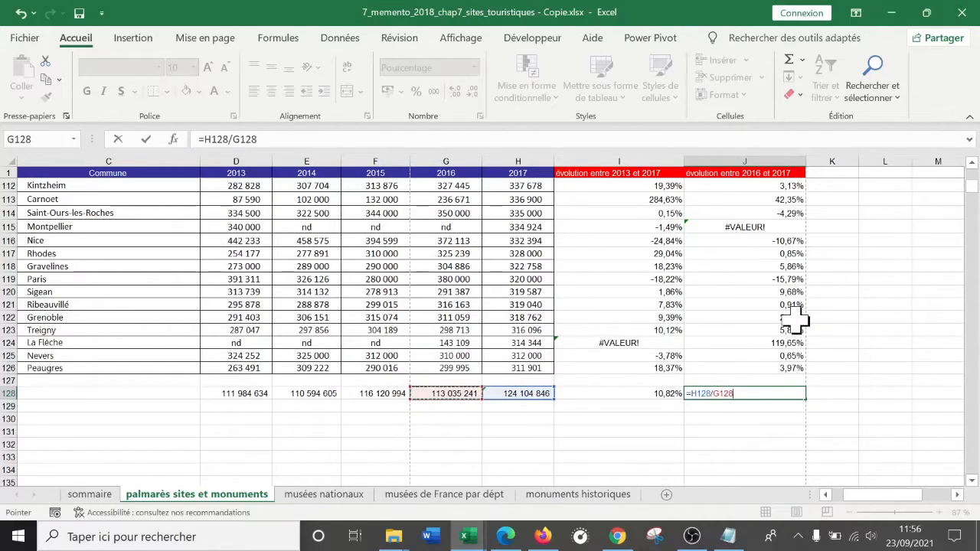
pyautogui.write('-1')
pyautogui.hotkey('ctrl', 'Return')
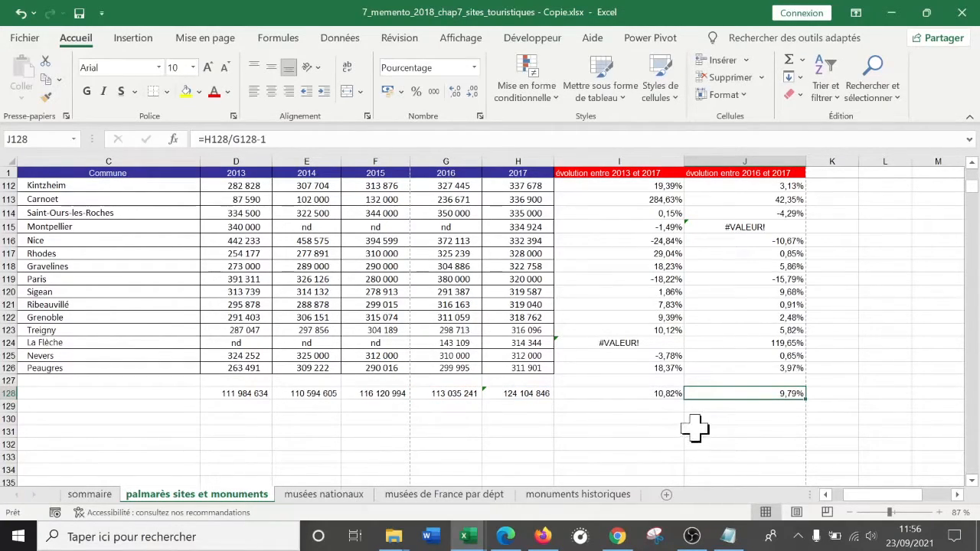
# Apply the Sortie cell style to the whole Total row, A128:J128.
pyautogui.moveTo(755, 393); pyautogui.dragTo(7, 396)
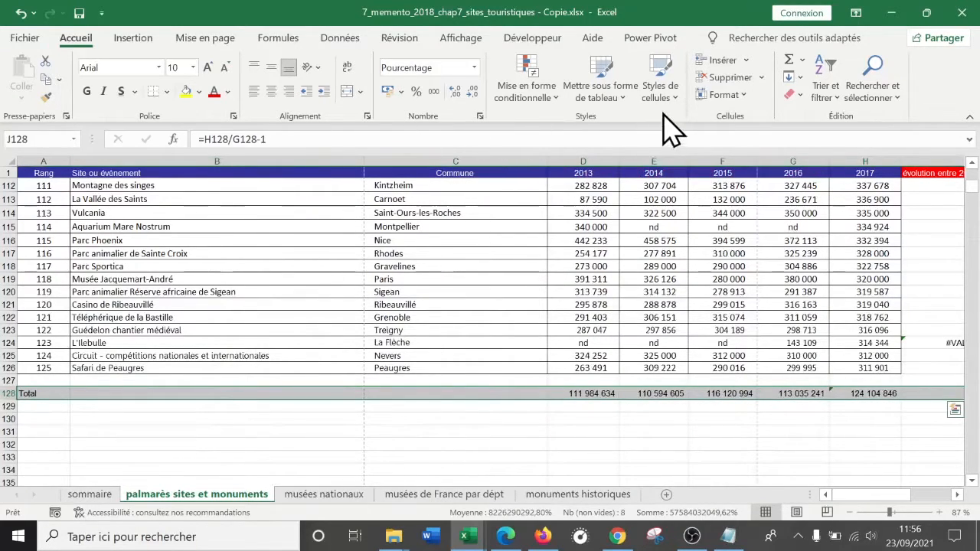
pyautogui.click(658, 92)
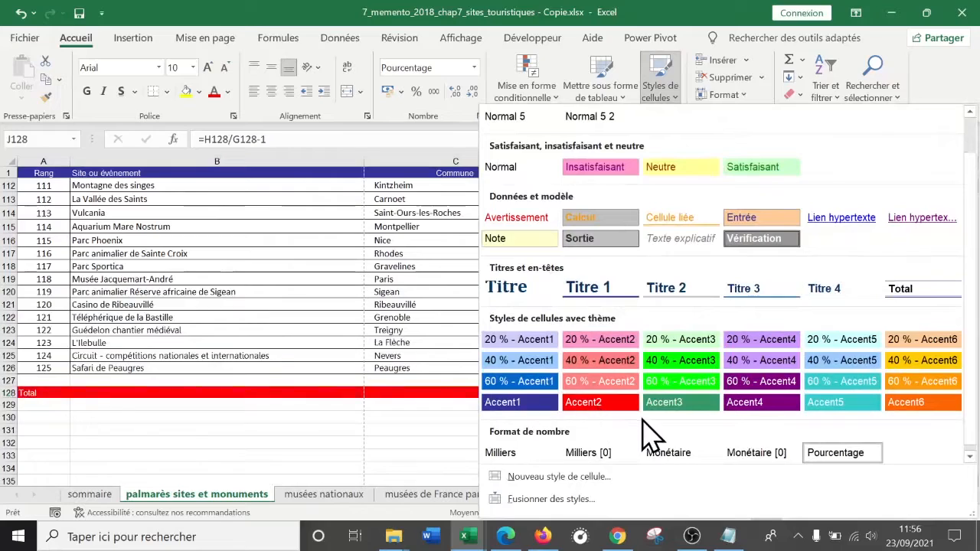
pyautogui.click(612, 243)
pyautogui.click(507, 442)
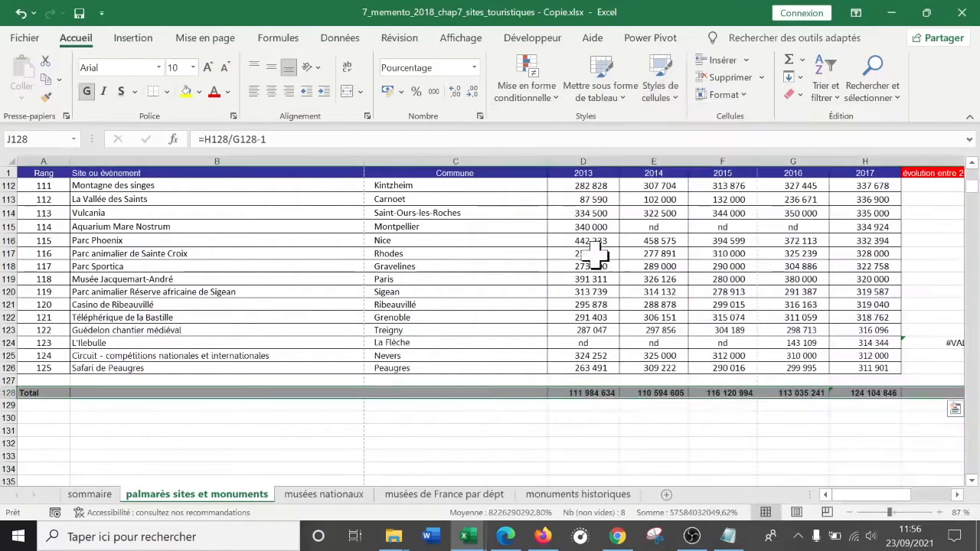
pyautogui.press('Right')
pyautogui.press('Right')
pyautogui.press('Right')
pyautogui.press('Right')
pyautogui.press('Right')
pyautogui.press('Right')
pyautogui.press('Right')
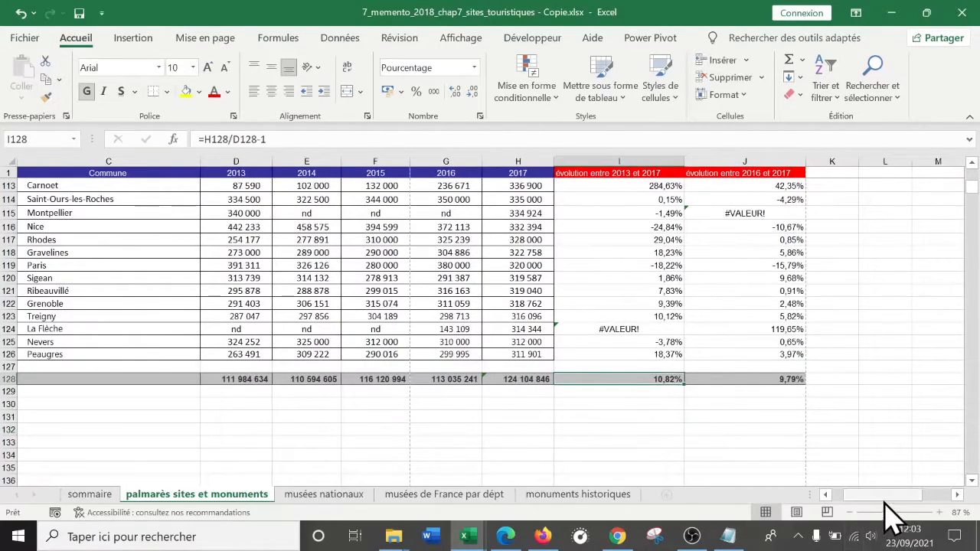
# Select the table's current region and rows 127 and 128 to examine how the empty row separates the Total row from the data.
pyautogui.moveTo(889, 494); pyautogui.dragTo(843, 501)
pyautogui.click(6, 366)
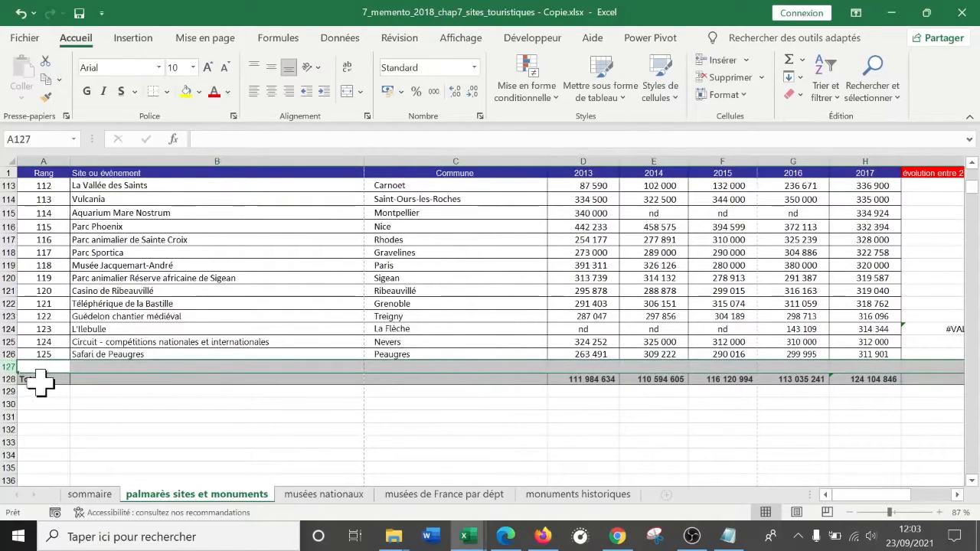
pyautogui.click(10, 379)
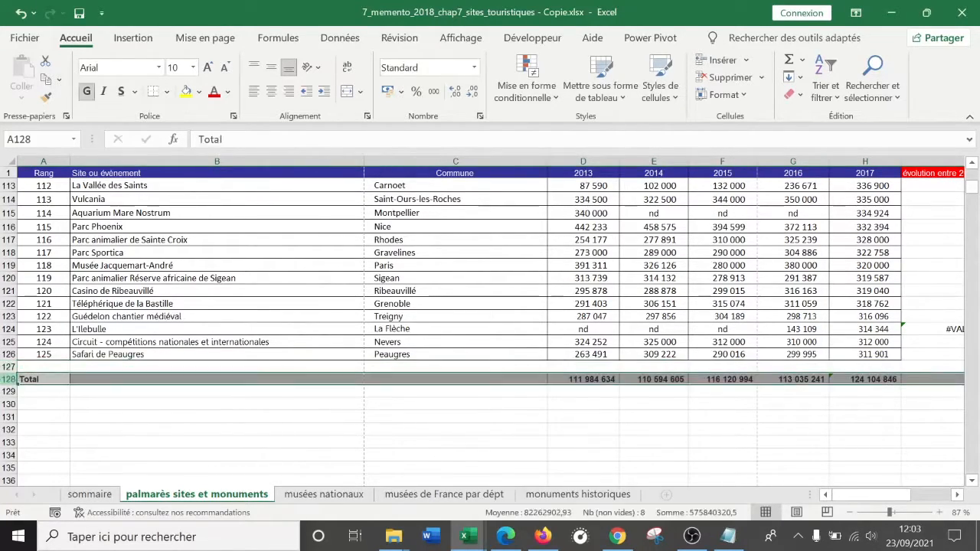
pyautogui.click(134, 304)
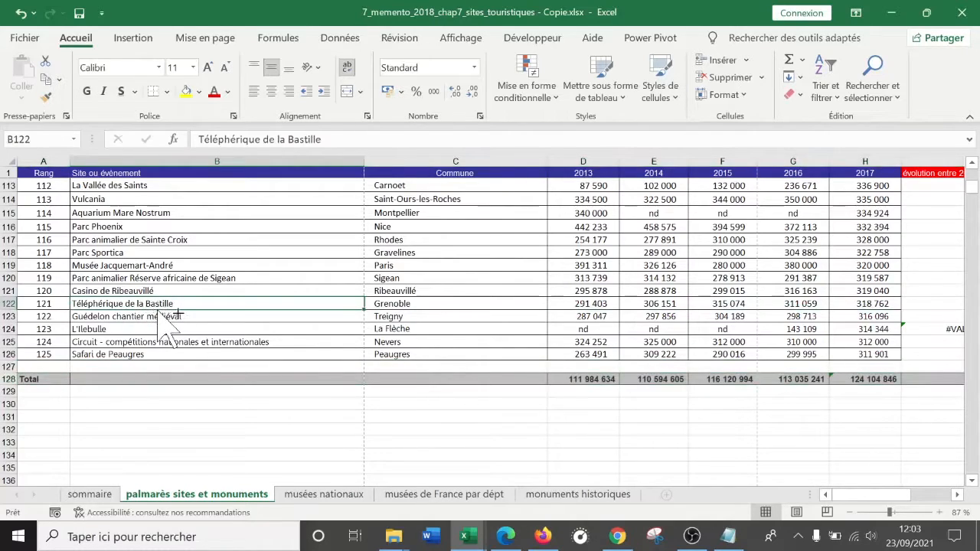
pyautogui.hotkey('ctrl', 'a')
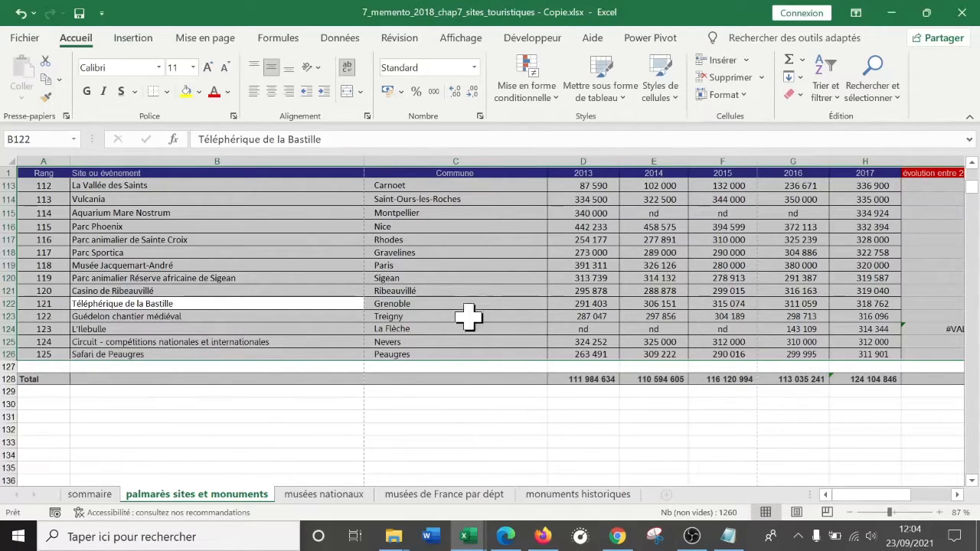
pyautogui.click(3, 367)
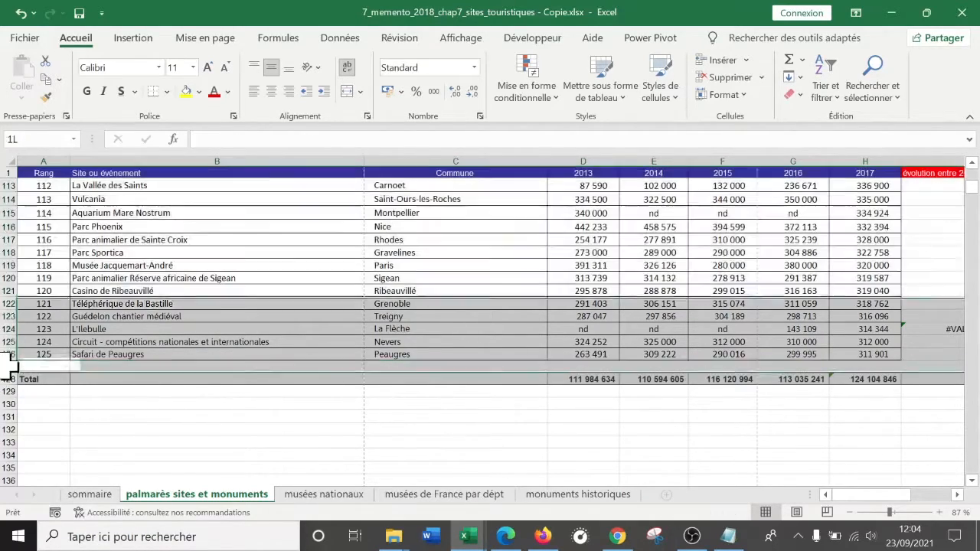
pyautogui.moveTo(880, 496)
pyautogui.mouseDown()
pyautogui.moveTo(911, 498)
pyautogui.moveTo(893, 499)
pyautogui.mouseUp()
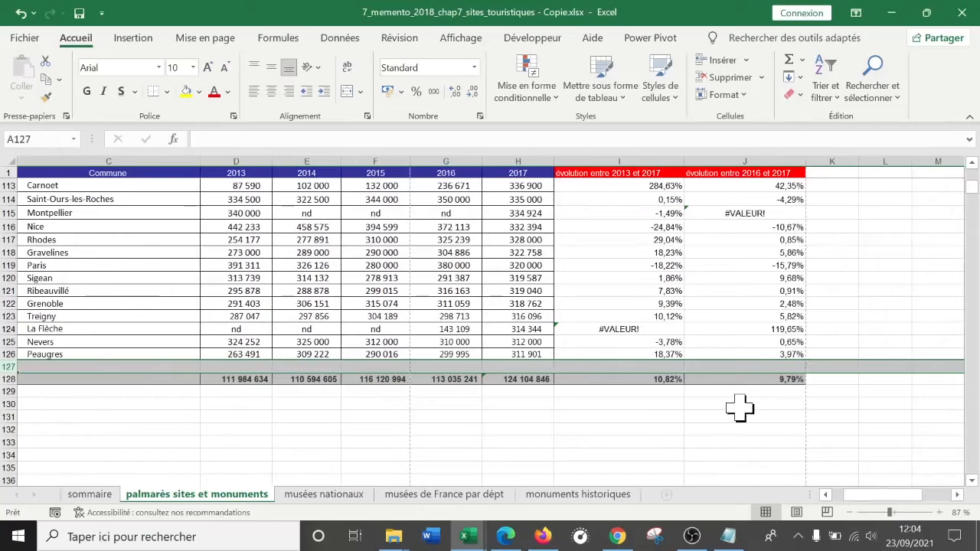
# Inspect the overall evolution formula in I128 and compare it with the individual site evolutions in I114:I126.
pyautogui.click(735, 406)
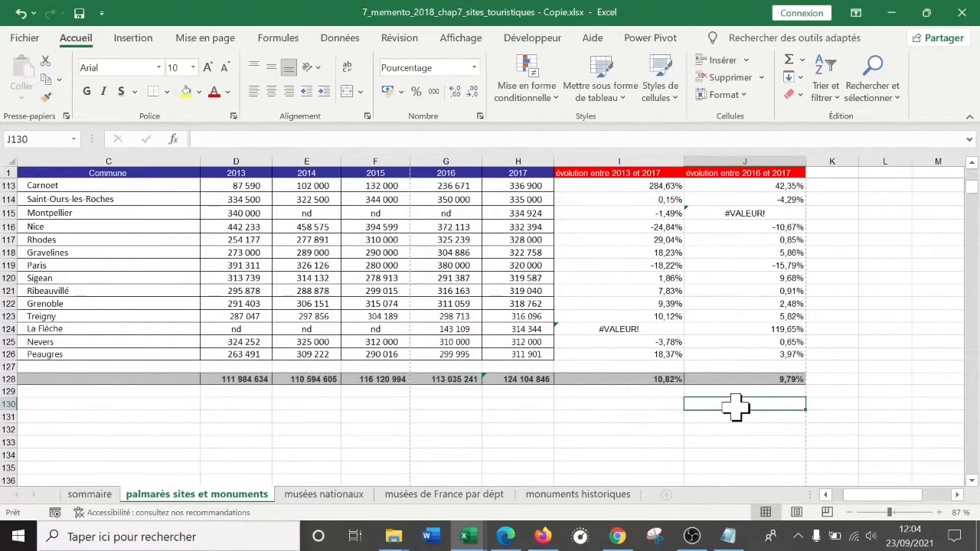
pyautogui.press('Up')
pyautogui.press('Left')
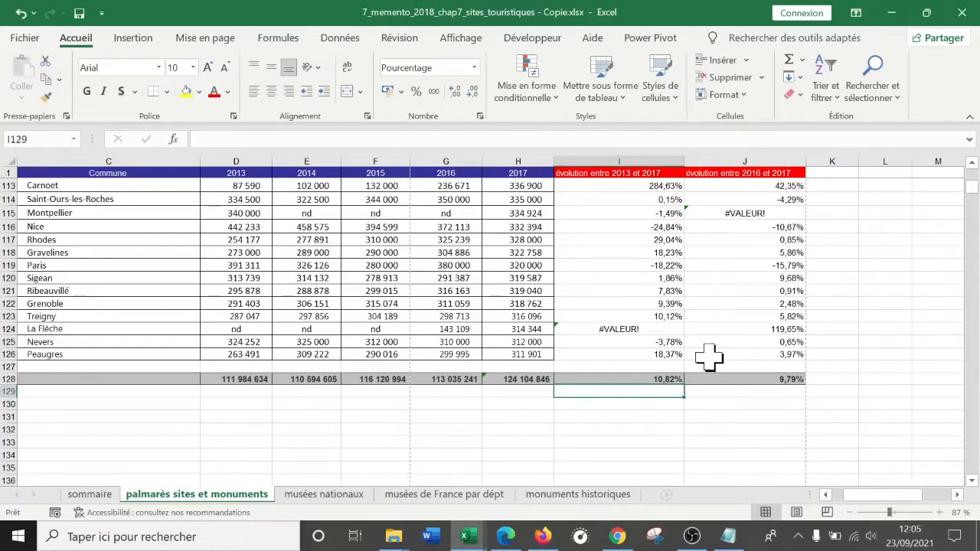
pyautogui.click(642, 379)
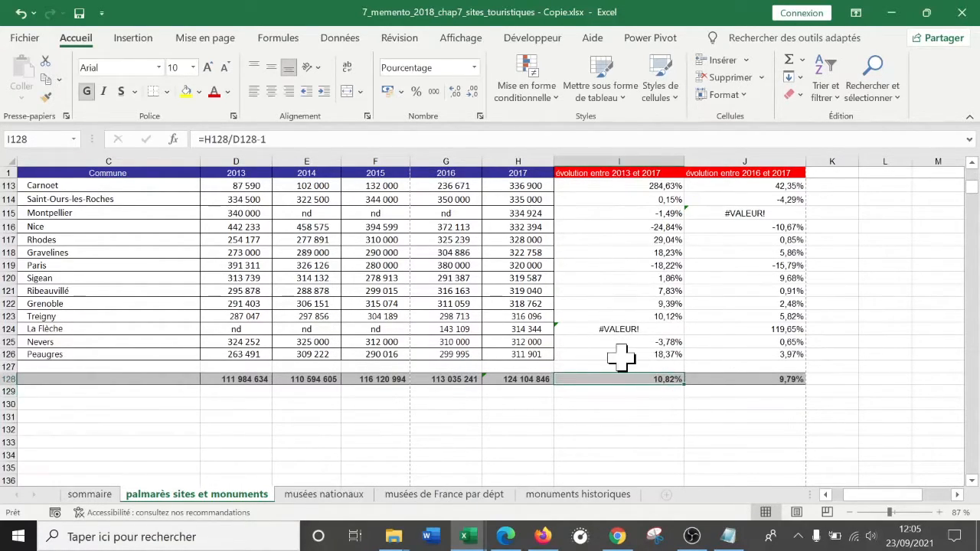
pyautogui.doubleClick(604, 378)
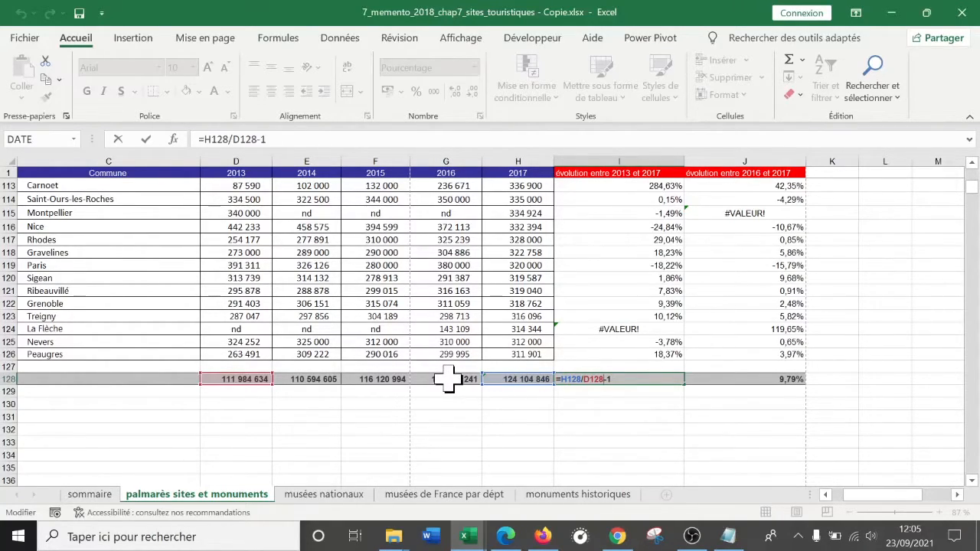
pyautogui.press('Escape')
pyautogui.moveTo(651, 199); pyautogui.dragTo(630, 344)
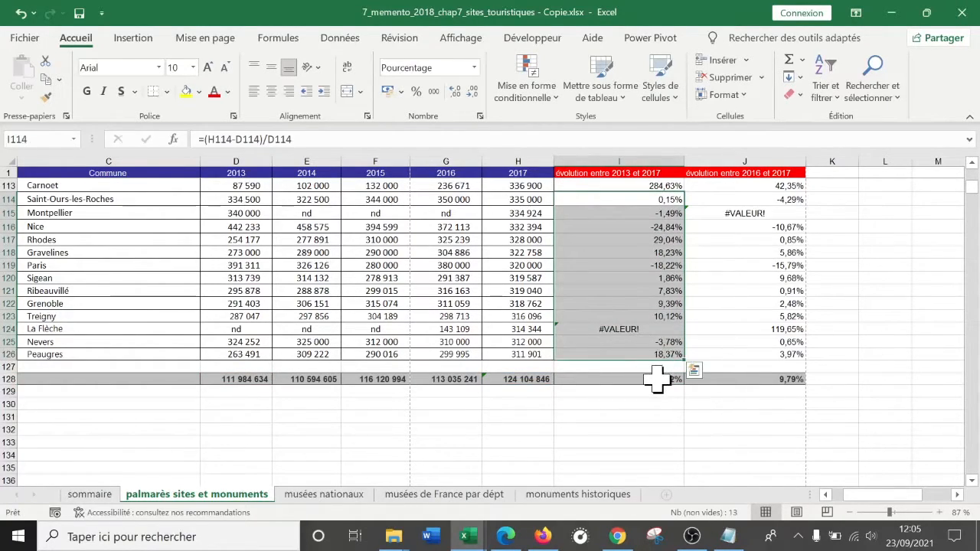
pyautogui.click(657, 379)
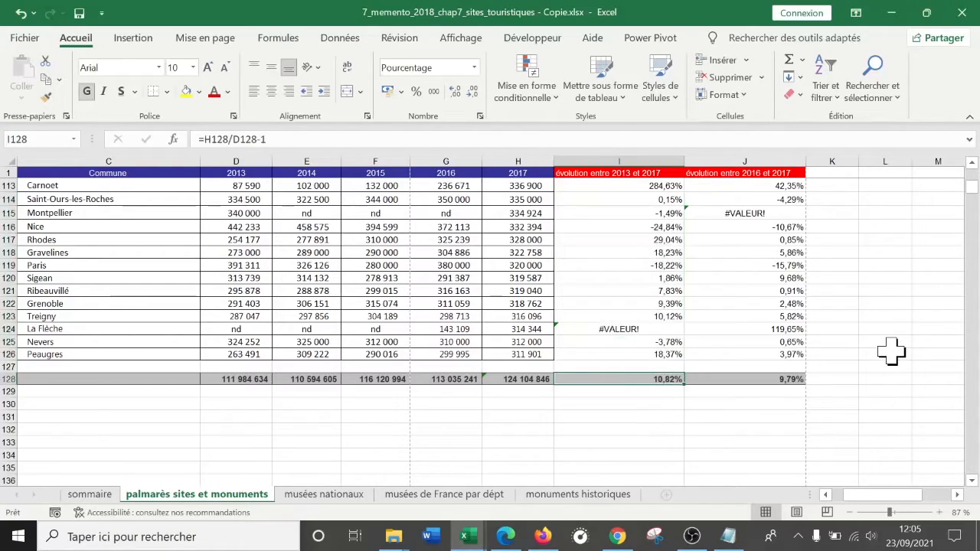
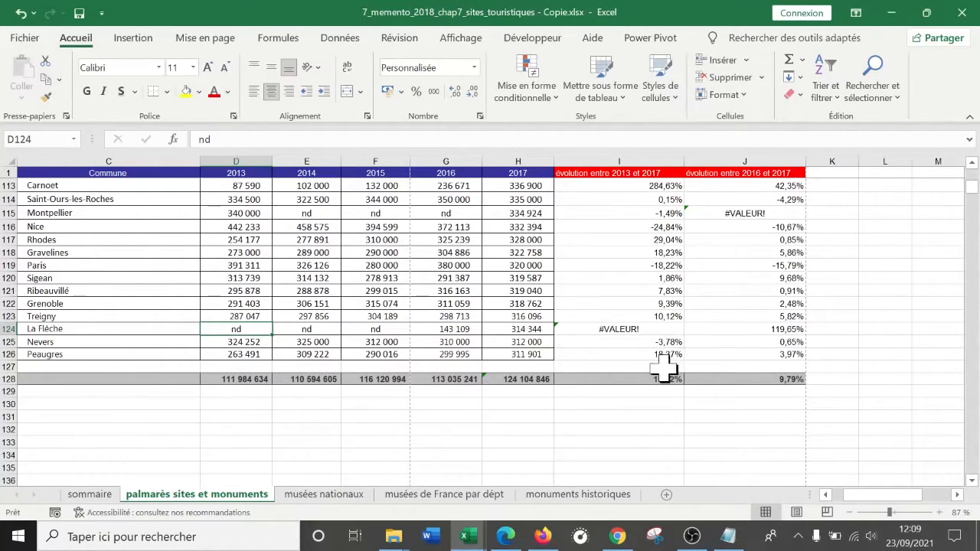
# Examine the nd and ne entries in the year columns alongside the #VALEUR! errors in the evolution columns.
pyautogui.scroll(15, 773, 387)
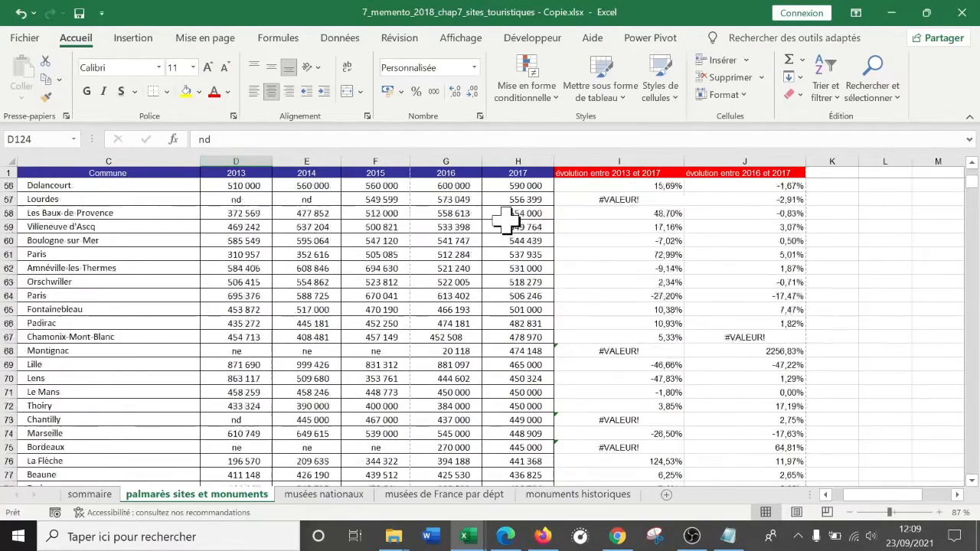
pyautogui.scroll(4, 508, 220)
pyautogui.scroll(10, 230, 248)
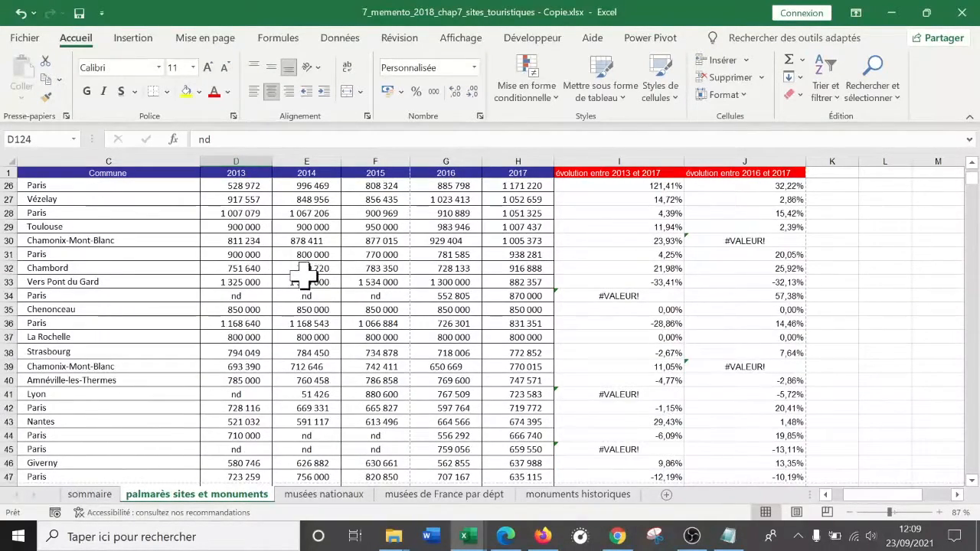
pyautogui.scroll(3, 306, 276)
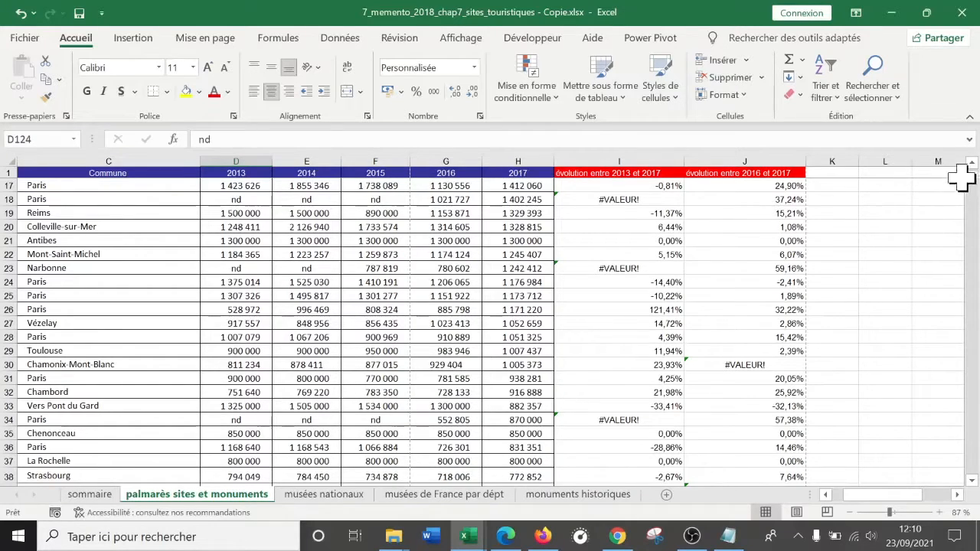
pyautogui.moveTo(974, 184)
pyautogui.mouseDown()
pyautogui.moveTo(971, 312)
pyautogui.moveTo(953, 313)
pyautogui.moveTo(945, 291)
pyautogui.moveTo(974, 276)
pyautogui.moveTo(977, 291)
pyautogui.moveTo(973, 193)
pyautogui.moveTo(975, 203)
pyautogui.mouseUp()
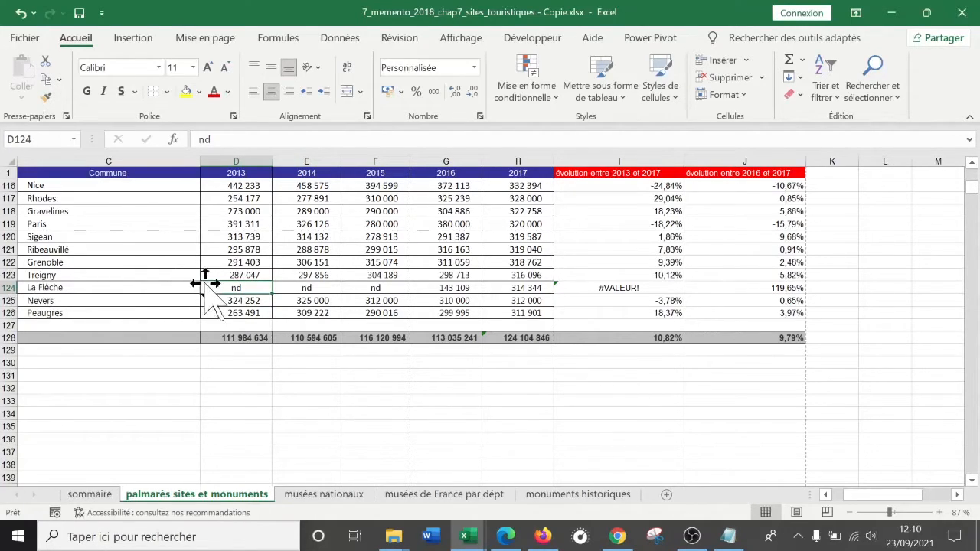
# Inspect L'Ilebulle's yearly values across row 124, comparing its 2013 entry with its 2017 figure.
pyautogui.press('Left')
pyautogui.press('Left')
pyautogui.press('Right')
pyautogui.press('Right')
pyautogui.press('Right')
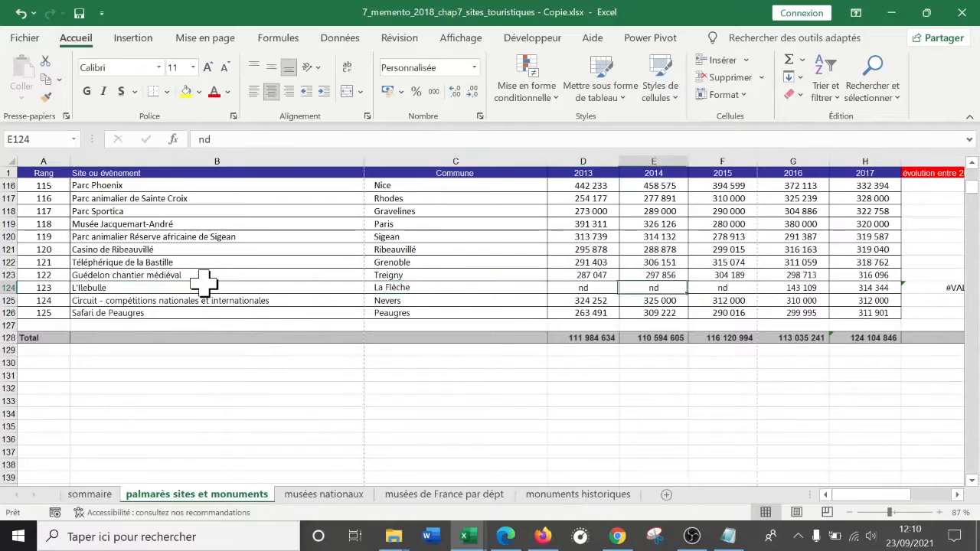
pyautogui.press('Left')
pyautogui.press('Right')
pyautogui.press('Right')
pyautogui.press('Right')
pyautogui.press('Right')
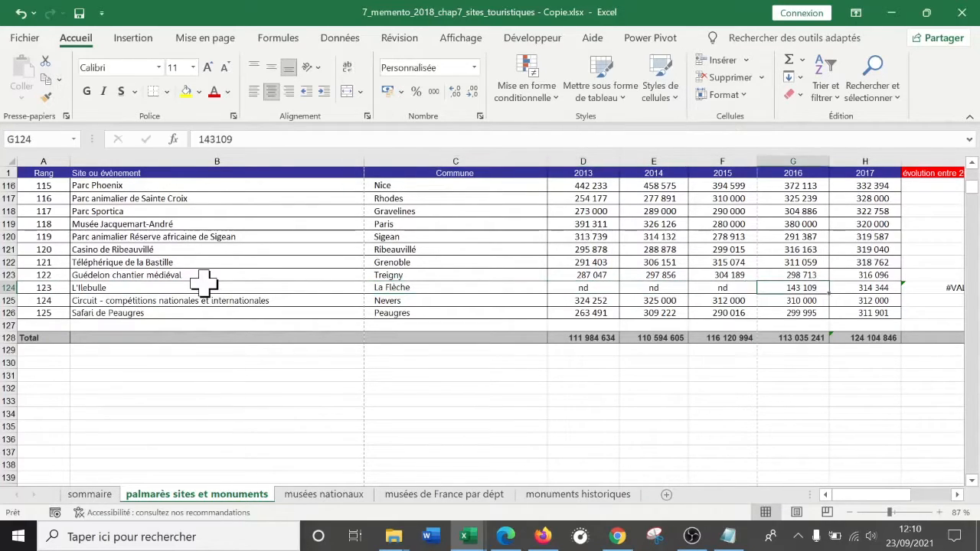
pyautogui.press('Left')
pyautogui.press('Left')
pyautogui.press('Left')
pyautogui.press('Left')
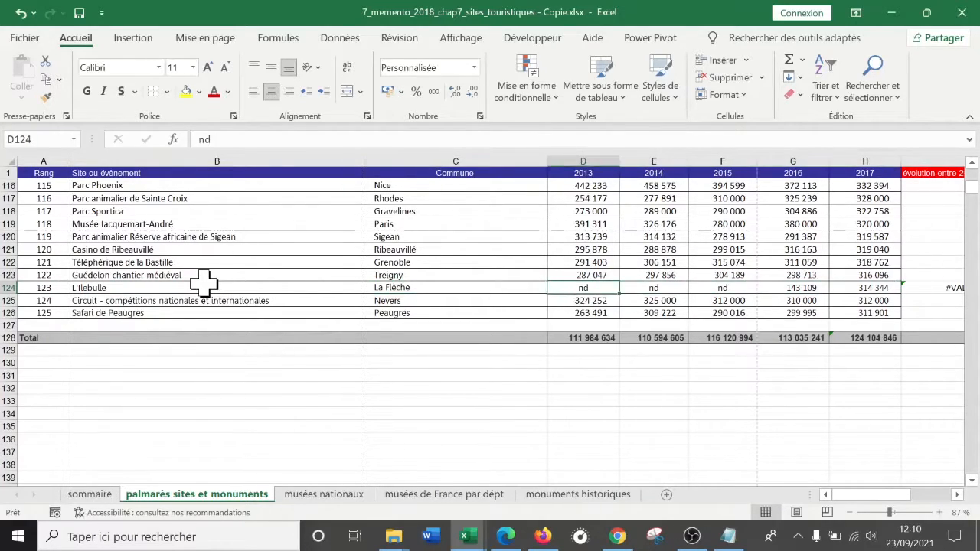
pyautogui.press('Left')
pyautogui.press('Right')
pyautogui.press('Right')
pyautogui.press('Right')
pyautogui.press('Right')
pyautogui.press('Right')
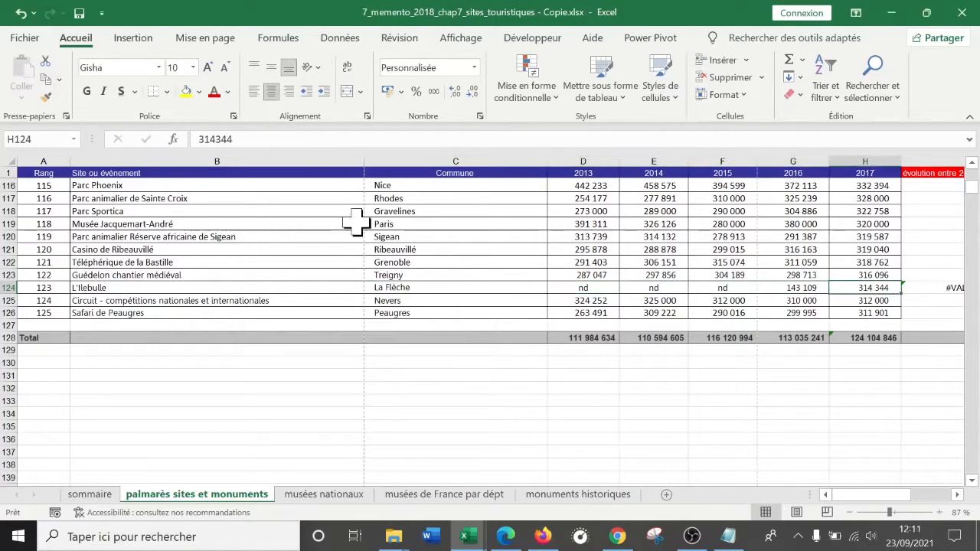
pyautogui.click(590, 287)
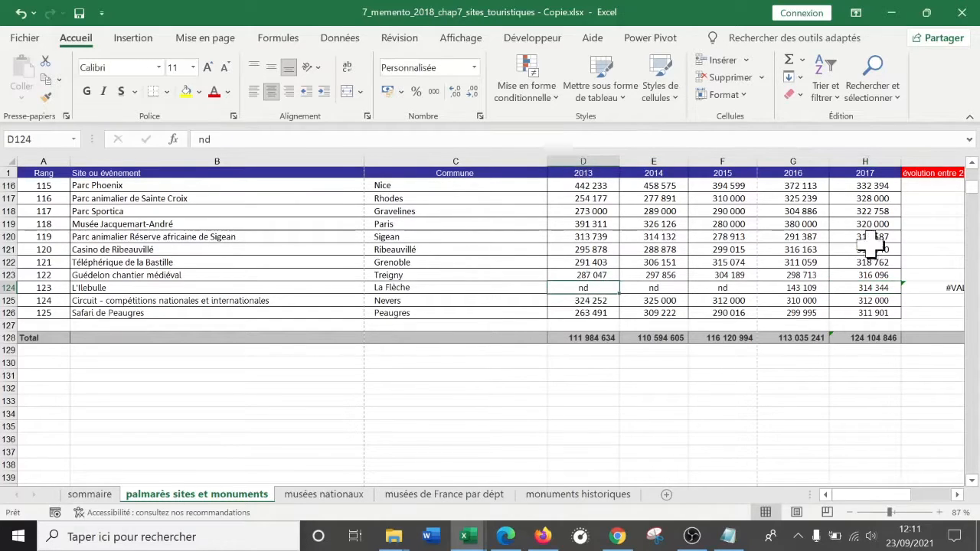
pyautogui.click(879, 290)
pyautogui.click(595, 287)
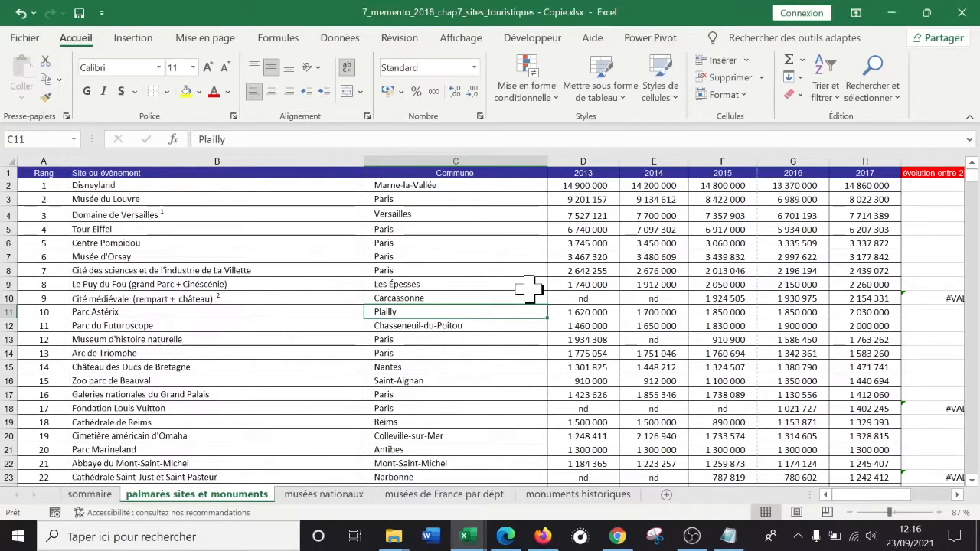
# Select the table's current region from C7 and examine where it ends relative to the Total row.
pyautogui.click(453, 259)
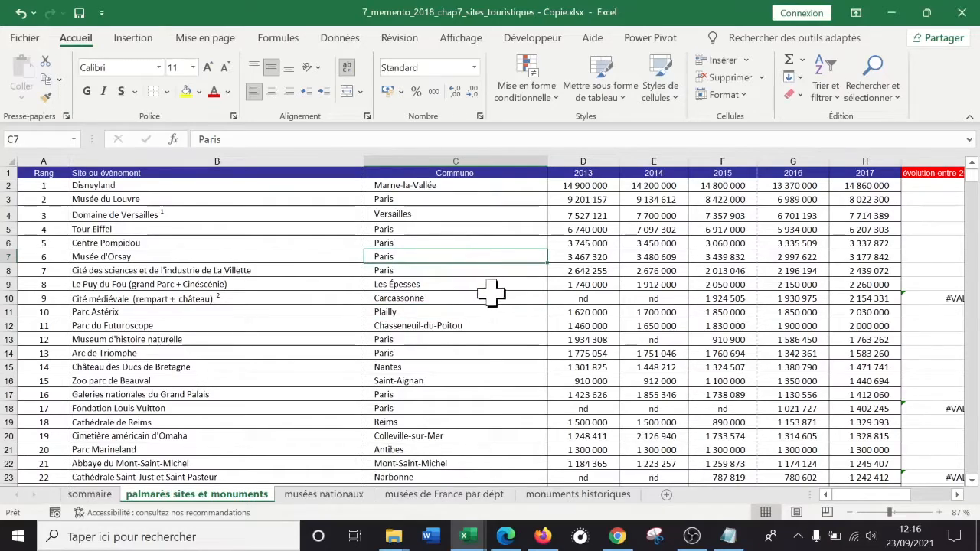
pyautogui.hotkey('ctrl', 'a')
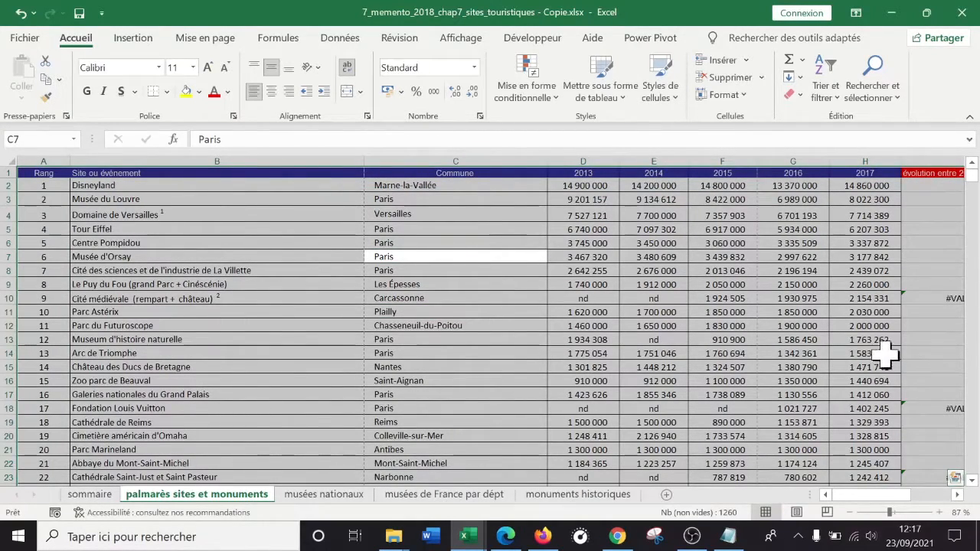
pyautogui.scroll(-6, 871, 329)
pyautogui.scroll(6, 872, 329)
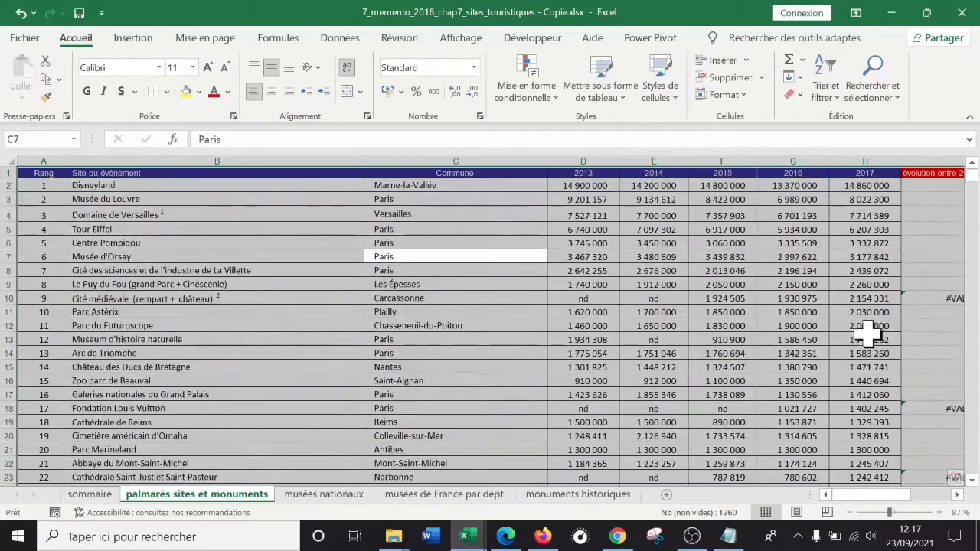
pyautogui.scroll(-20, 789, 421)
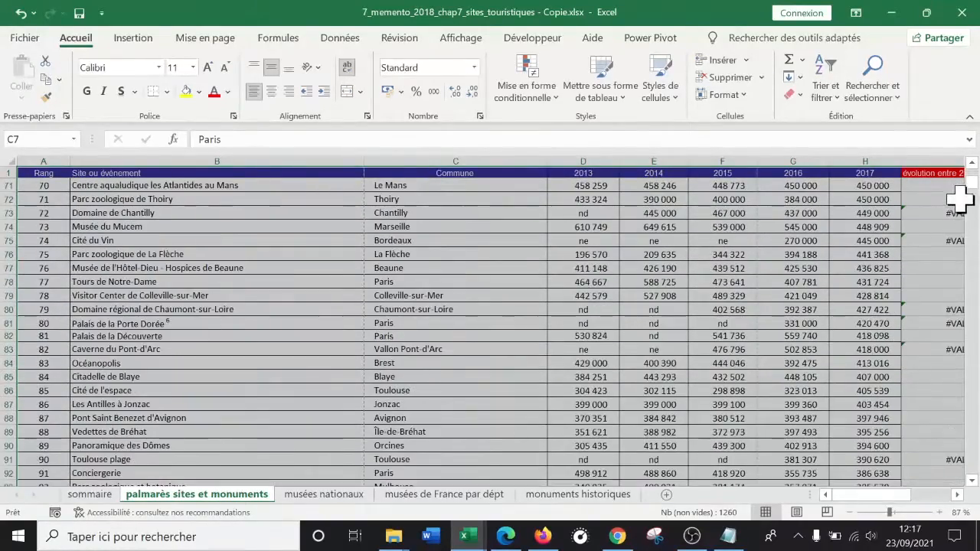
pyautogui.scroll(-16, 897, 326)
pyautogui.scroll(9, 904, 352)
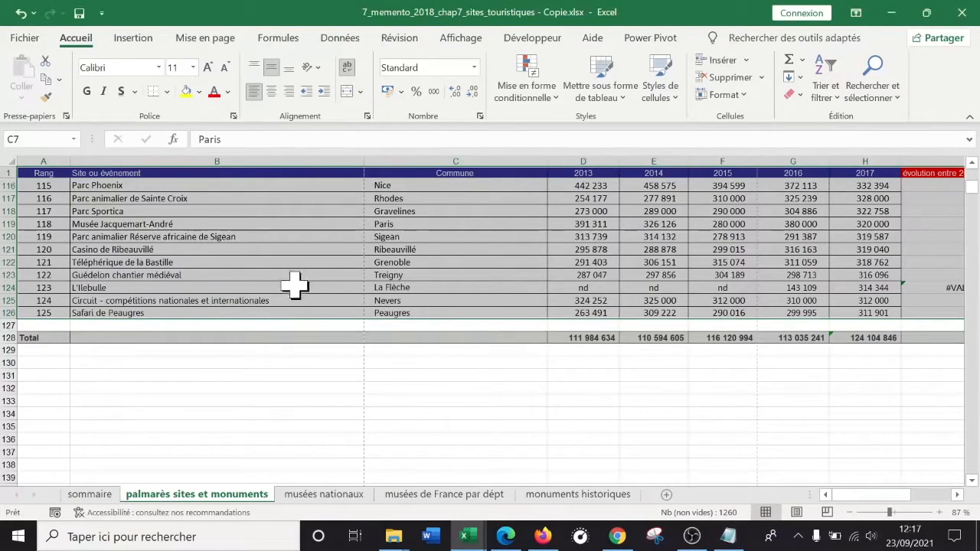
pyautogui.scroll(14, 848, 287)
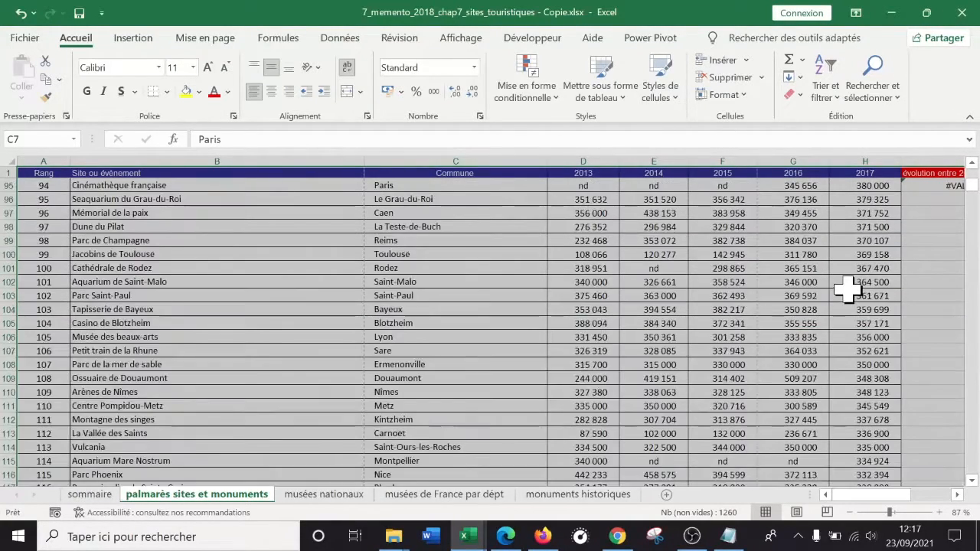
pyautogui.scroll(17, 552, 332)
# Reselect the table's current region from B33 and C10 and examine which columns and rows it covers.
pyautogui.click(349, 325)
pyautogui.hotkey('ctrl', 'a')
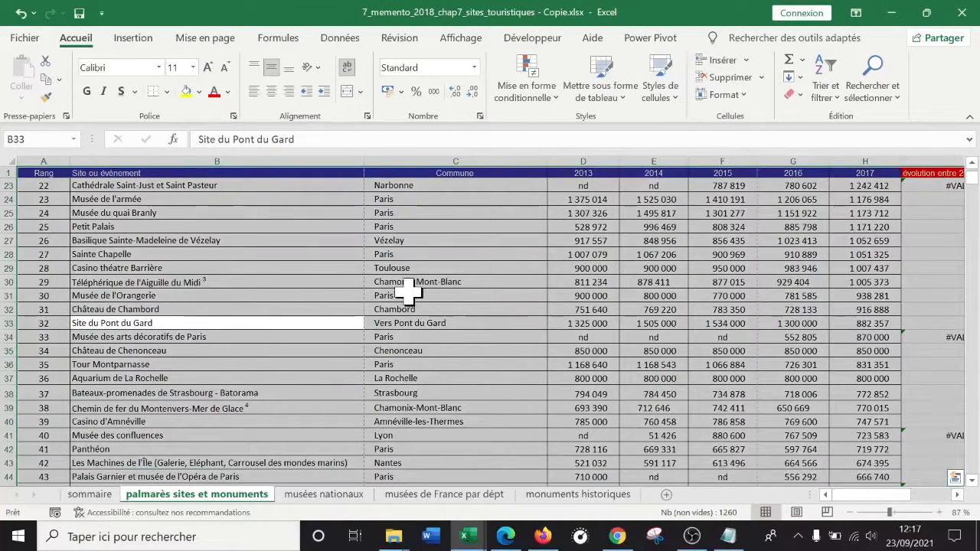
pyautogui.hscroll(1, 944, 494)
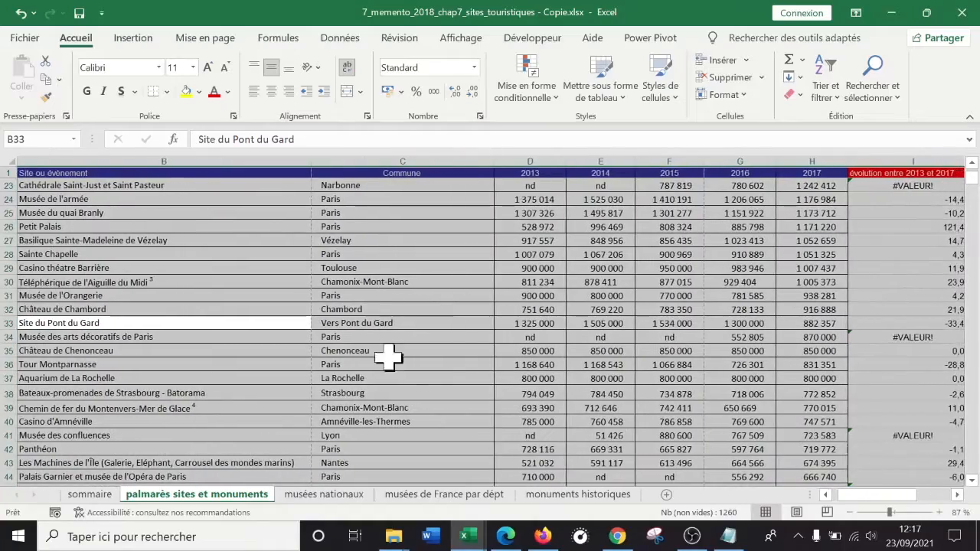
pyautogui.moveTo(889, 496); pyautogui.dragTo(869, 495)
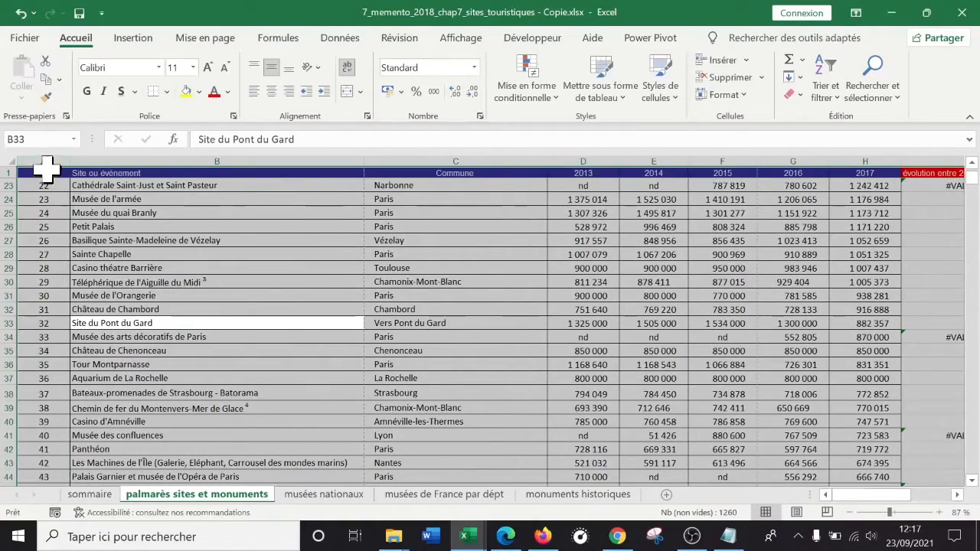
pyautogui.moveTo(36, 173); pyautogui.dragTo(686, 473)
pyautogui.click(387, 300)
pyautogui.hotkey('ctrl', 'a')
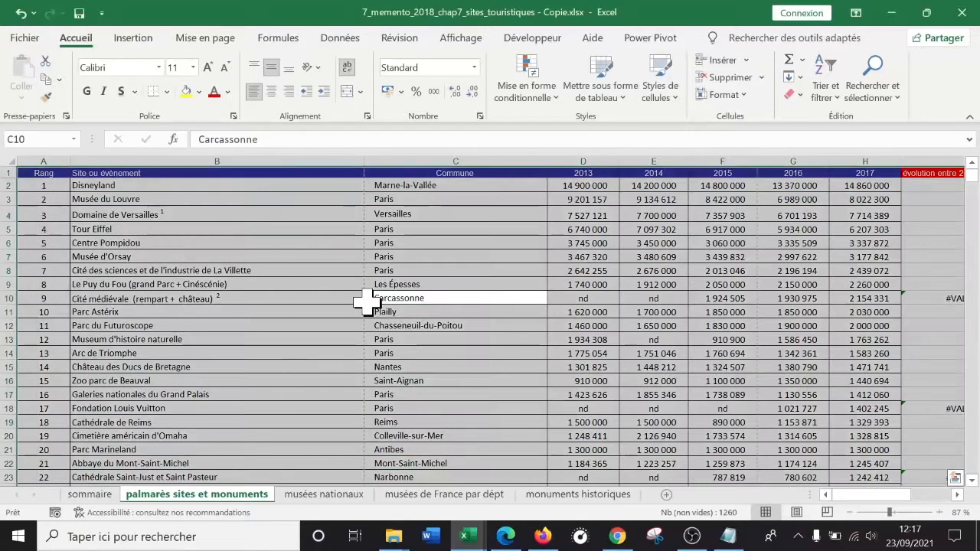
# Select the current region around C7 and turn on filters for the table's header row.
pyautogui.click(459, 256)
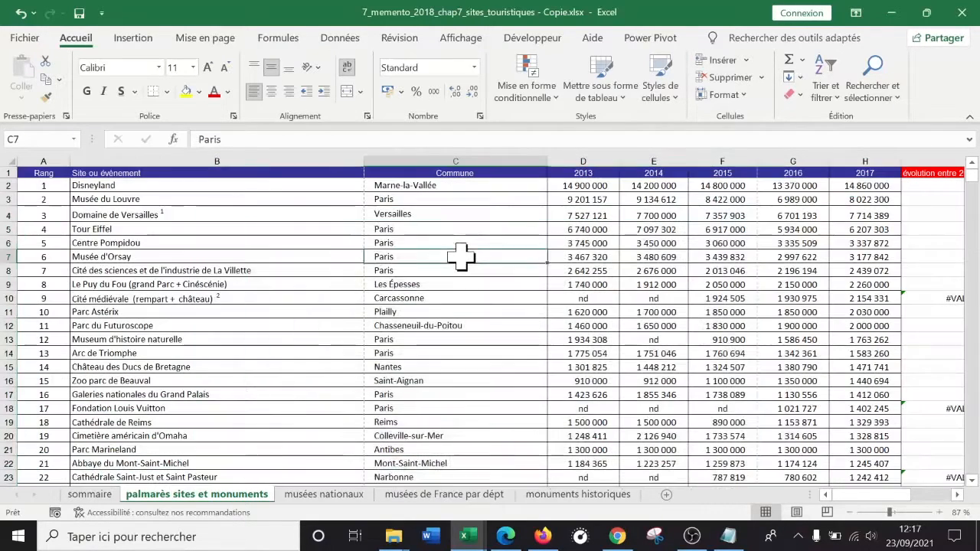
pyautogui.hotkey('ctrl', 'a')
pyautogui.moveTo(915, 495); pyautogui.dragTo(814, 515)
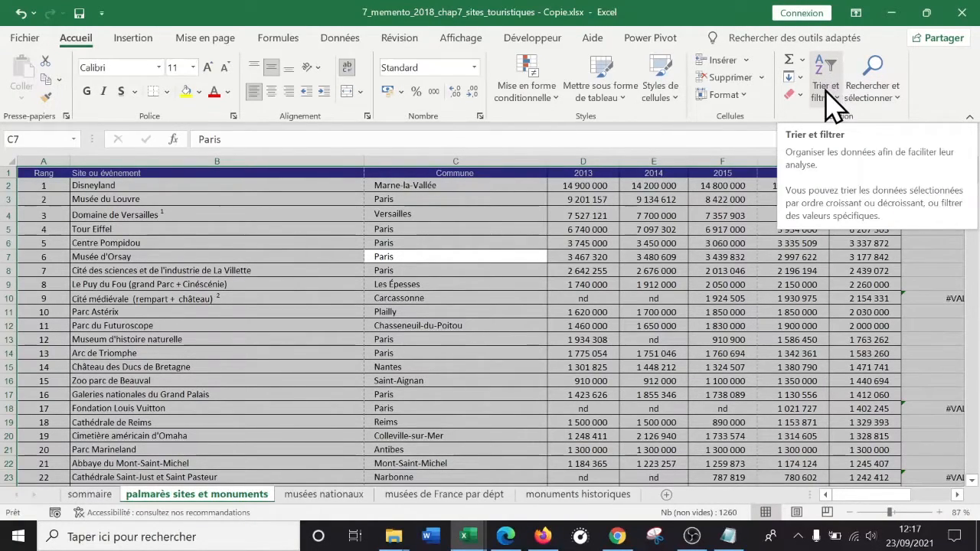
pyautogui.click(341, 39)
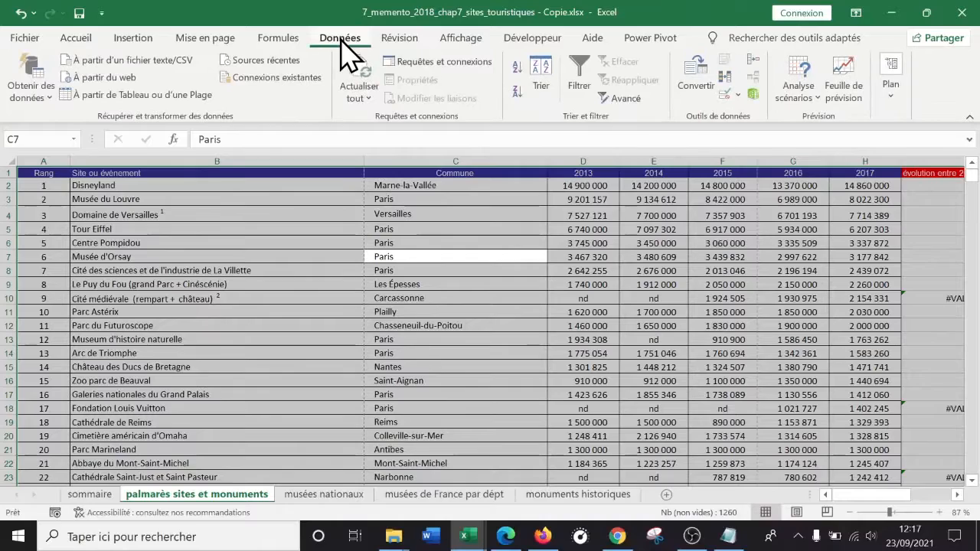
pyautogui.click(582, 77)
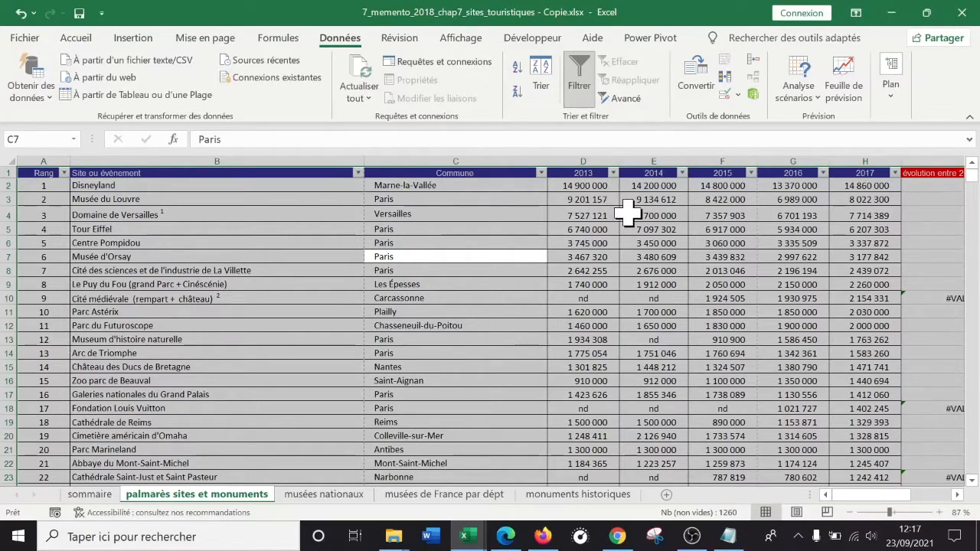
# Filter the 2013 column to exclude the nd and ne entries.
pyautogui.click(612, 174)
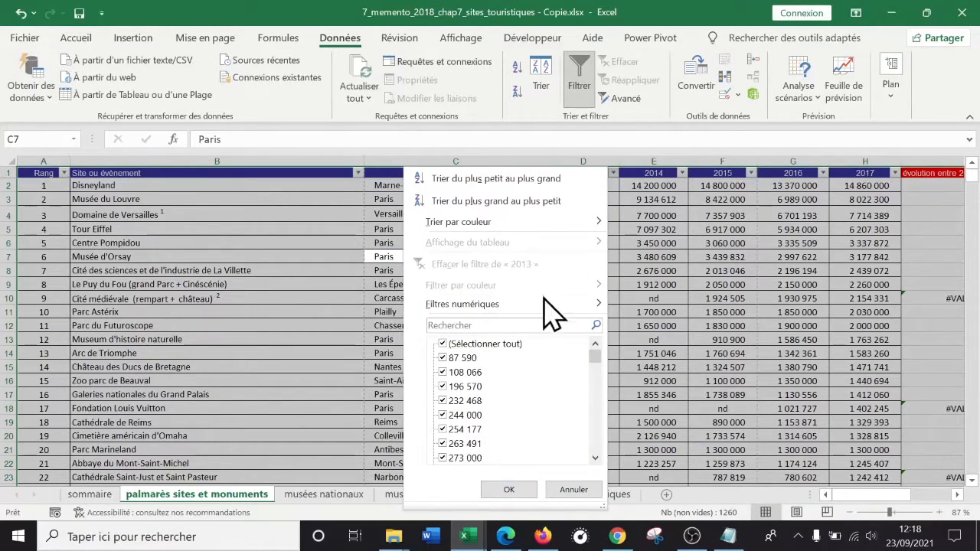
pyautogui.moveTo(595, 358); pyautogui.dragTo(592, 460)
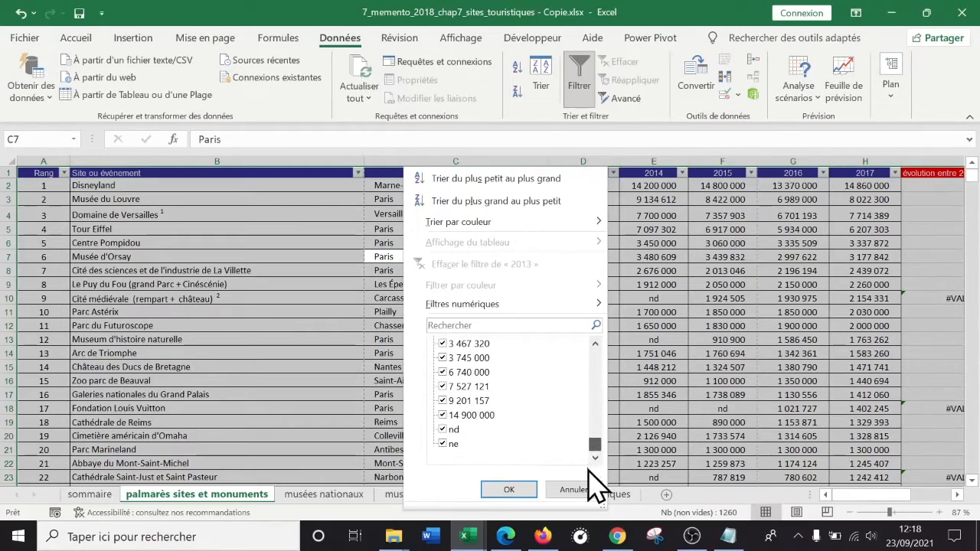
pyautogui.click(444, 431)
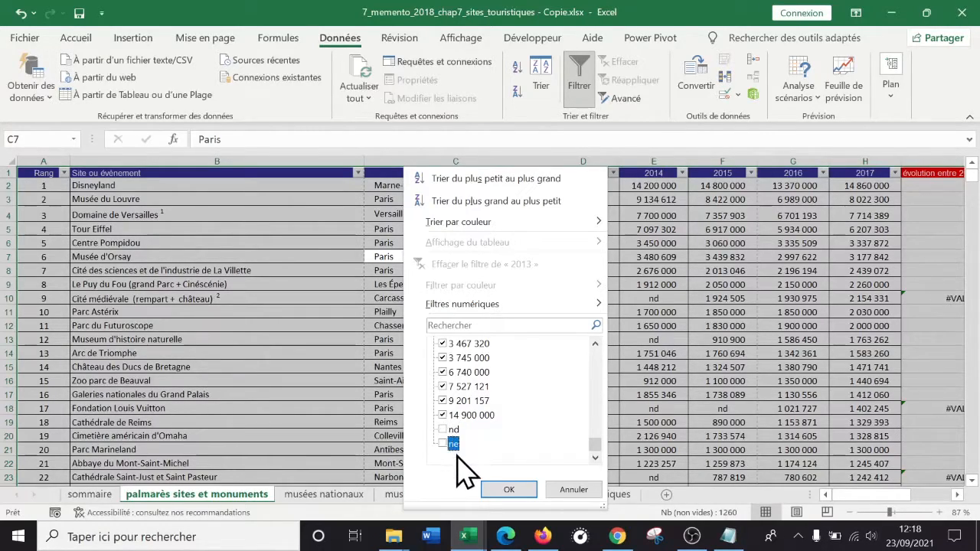
pyautogui.moveTo(597, 445); pyautogui.dragTo(574, 455)
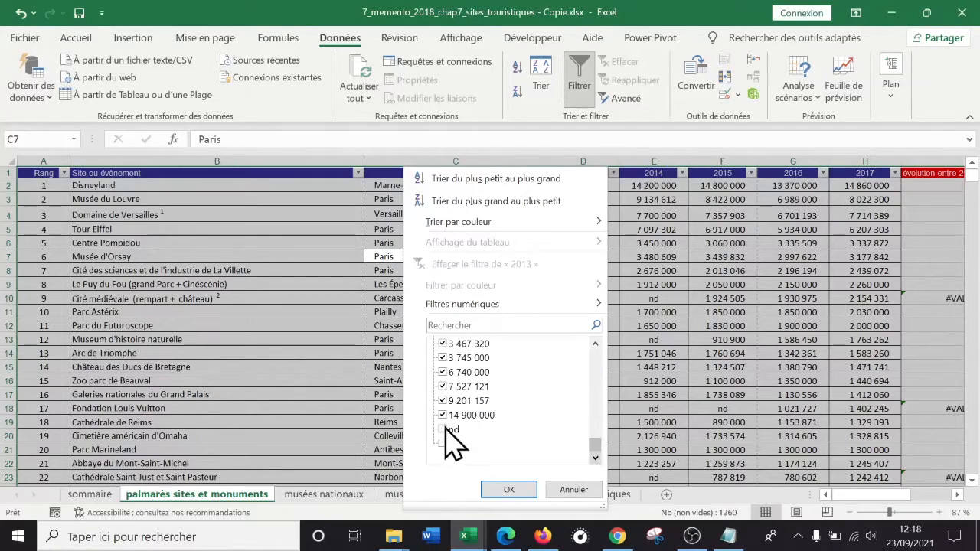
pyautogui.click(504, 487)
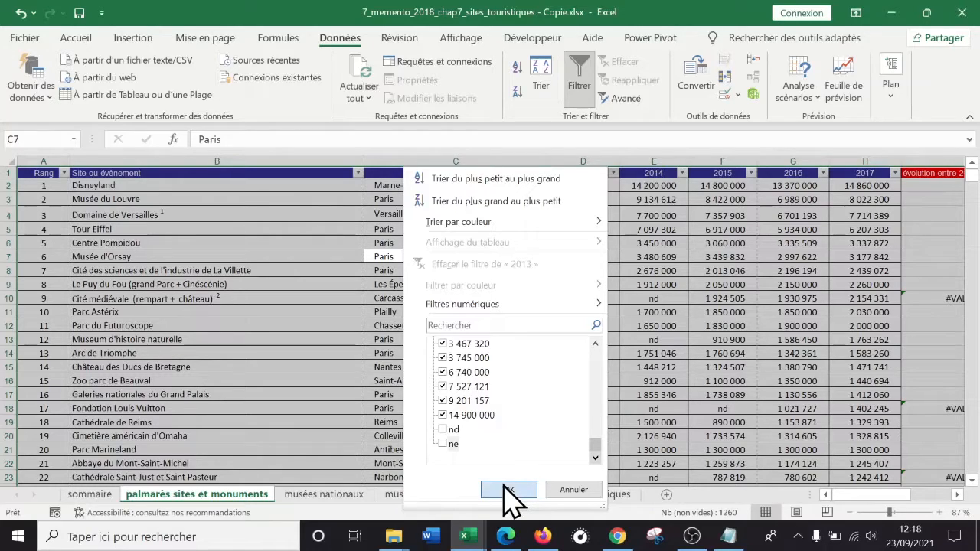
pyautogui.click(505, 487)
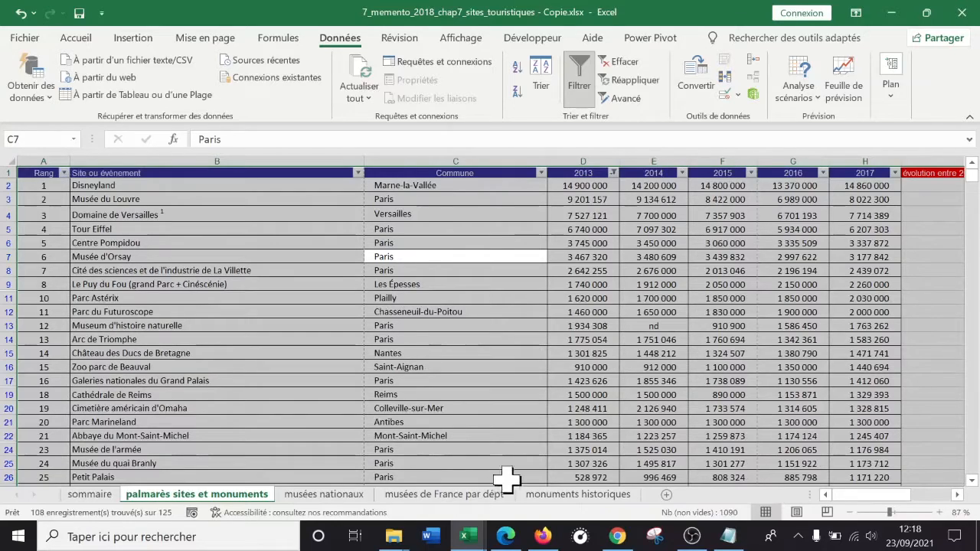
# Examine the SOMME formulas in the Total row below the filtered table, across the 2013 to 2017 columns.
pyautogui.moveTo(978, 197); pyautogui.dragTo(963, 131)
pyautogui.click(696, 289)
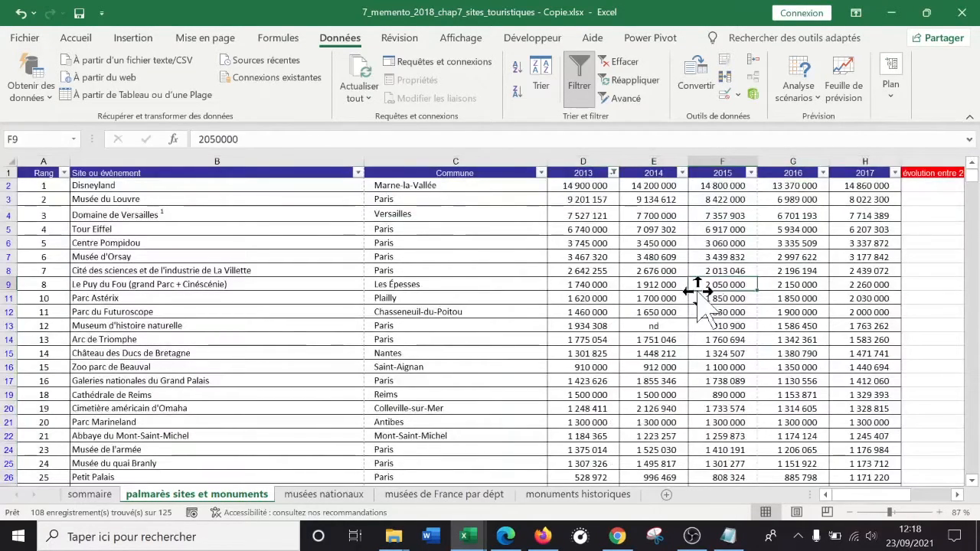
pyautogui.hotkey('ctrl', 'Down')
pyautogui.press('Down')
pyautogui.press('Down')
pyautogui.press('Down')
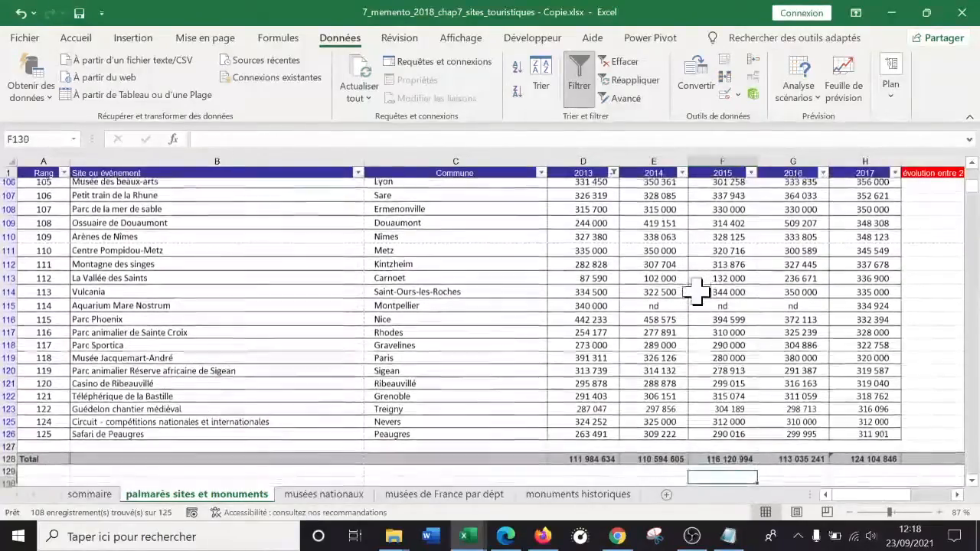
pyautogui.press('Up')
pyautogui.press('Left')
pyautogui.press('Left')
pyautogui.press('Right')
pyautogui.press('Right')
pyautogui.press('Right')
pyautogui.press('Right')
pyautogui.press('Left')
pyautogui.press('Left')
pyautogui.press('Left')
pyautogui.press('Left')
pyautogui.press('Left')
pyautogui.press('Right')
pyautogui.press('Right')
pyautogui.press('Right')
pyautogui.press('Right')
pyautogui.press('Right')
pyautogui.press('Right')
pyautogui.press('Left')
pyautogui.press('Left')
pyautogui.press('Left')
pyautogui.press('Left')
pyautogui.press('Left')
pyautogui.press('Left')
pyautogui.press('Left')
pyautogui.press('Left')
pyautogui.press('Right')
pyautogui.press('Right')
pyautogui.press('Right')
pyautogui.press('Right')
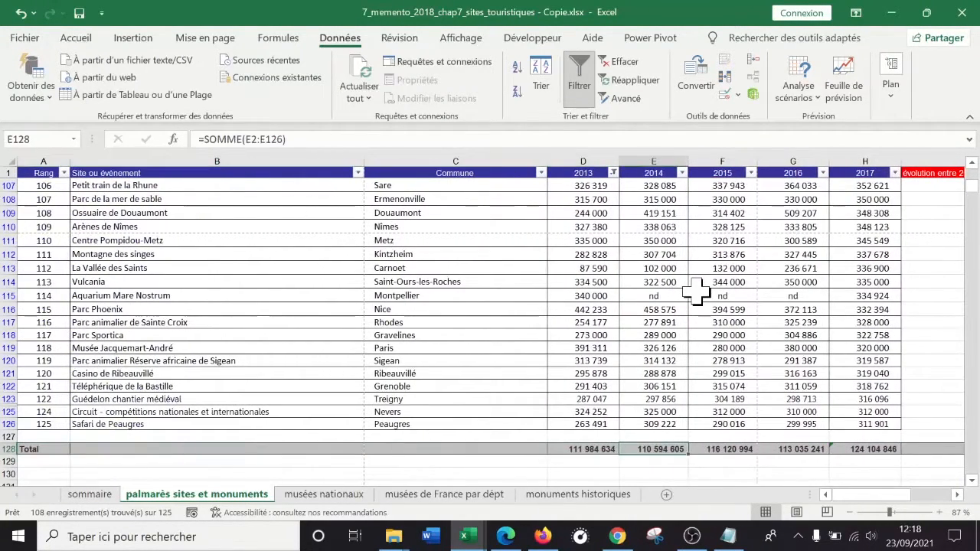
pyautogui.press('Left')
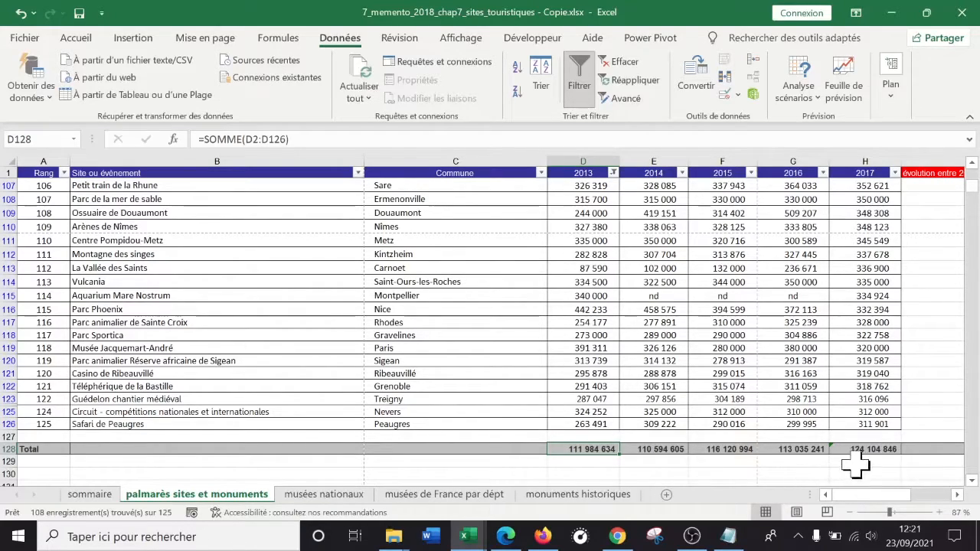
pyautogui.click(867, 450)
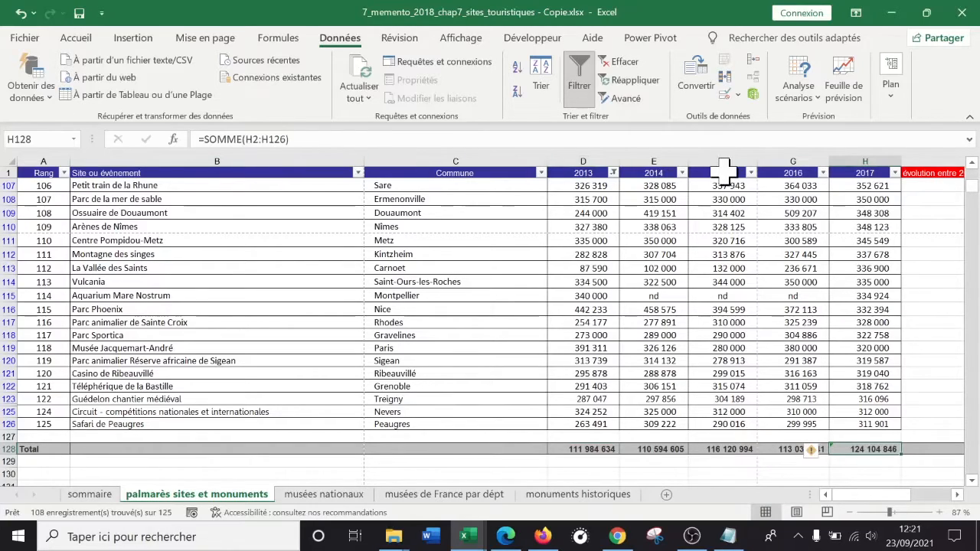
# Clear the filter applied to the 2013 column of the tourist sites table.
pyautogui.click(614, 174)
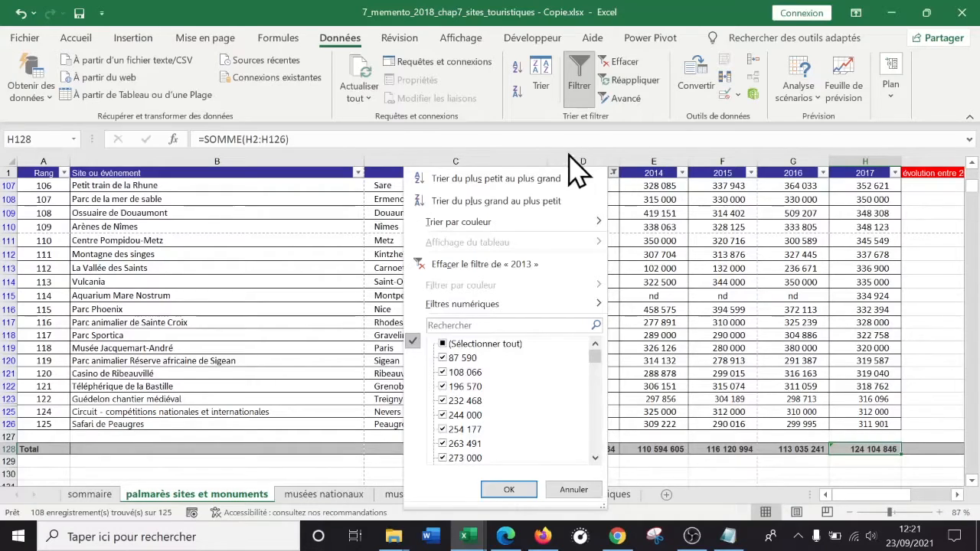
pyautogui.click(467, 264)
pyautogui.scroll(-1, 584, 234)
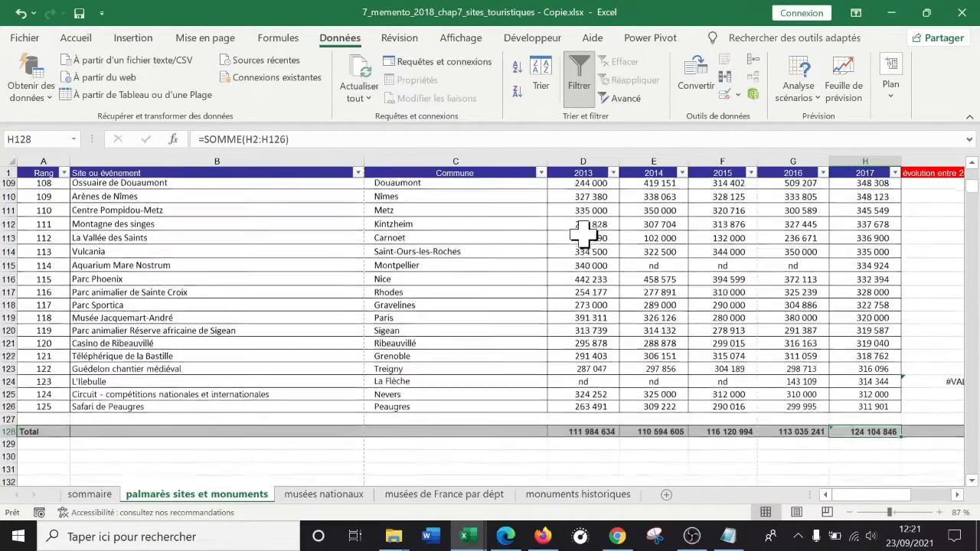
# Label cell A129, directly below the Total row, as SOUS.TOTAL.
pyautogui.click(42, 433)
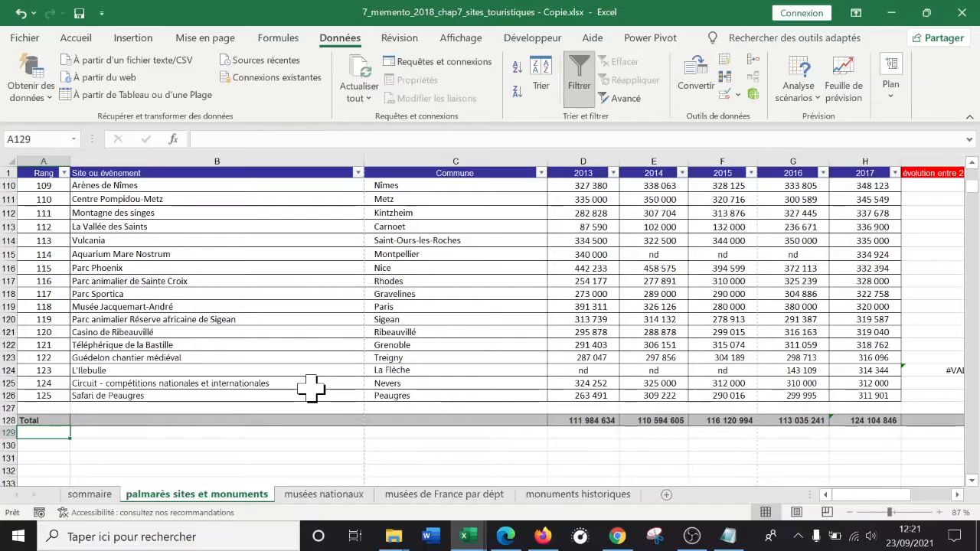
pyautogui.write('SOU')
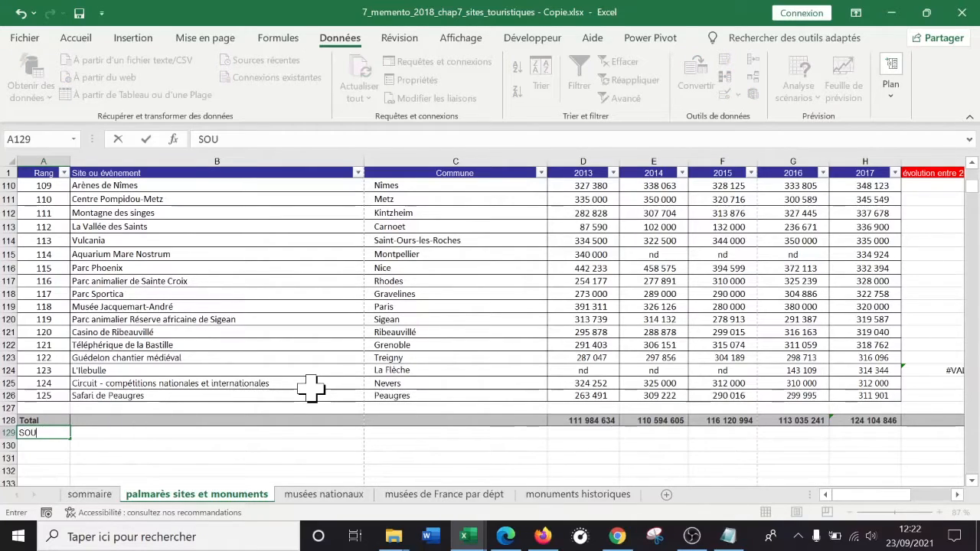
pyautogui.write('S.TOTAM')
pyautogui.press('Tab')
pyautogui.press('Tab')
pyautogui.press('Tab')
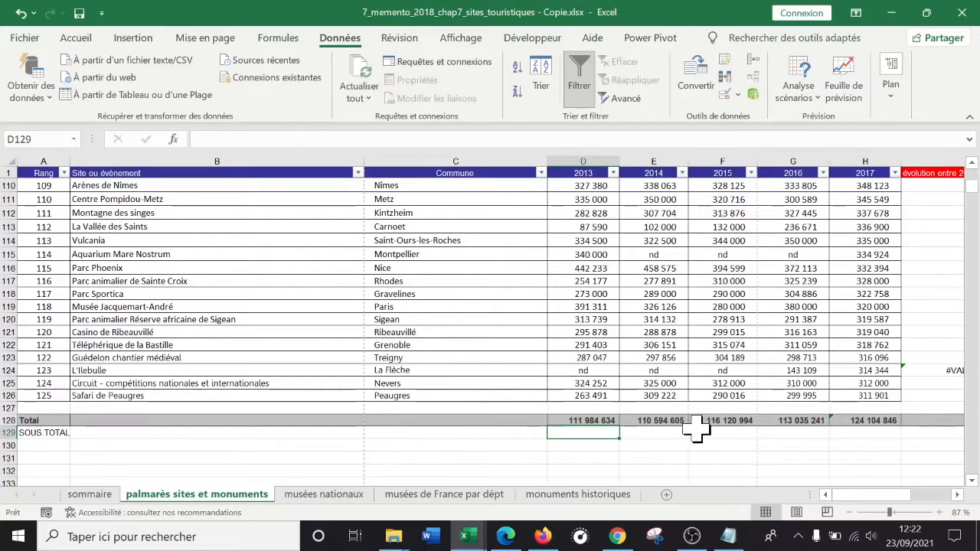
# Enter the formula =SOUS.TOTAL(9;D2:D126) in cell D129, using the SOMME function for the 2013 column.
pyautogui.press('Left')
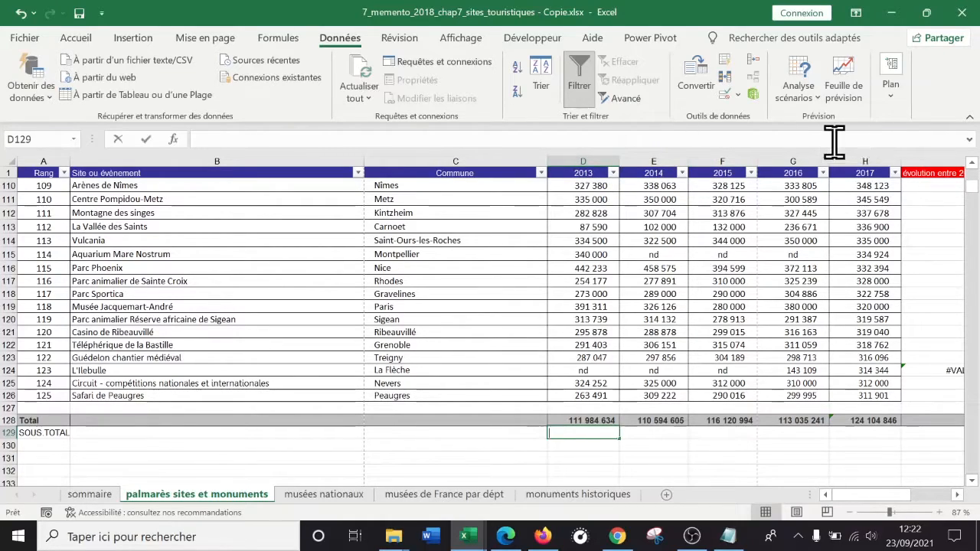
pyautogui.write('=sous')
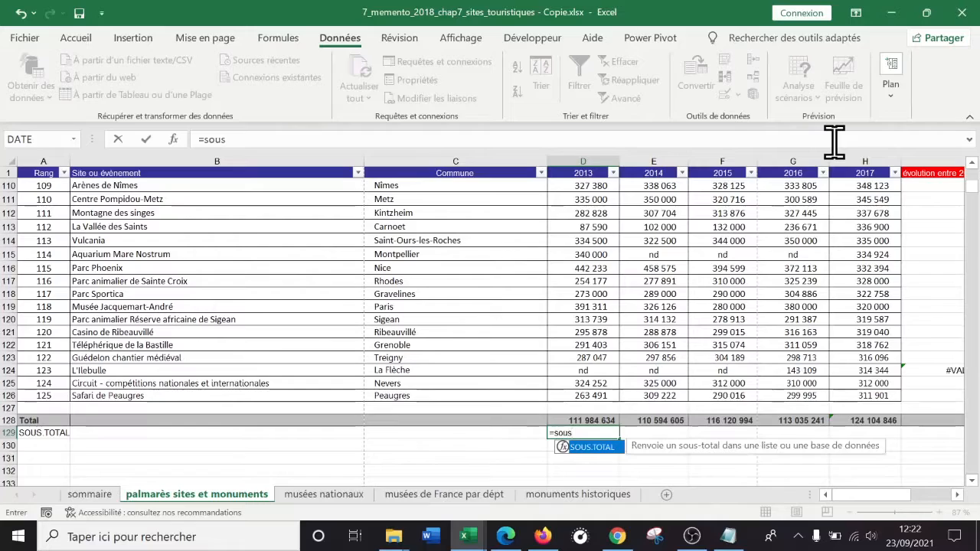
pyautogui.press('Tab')
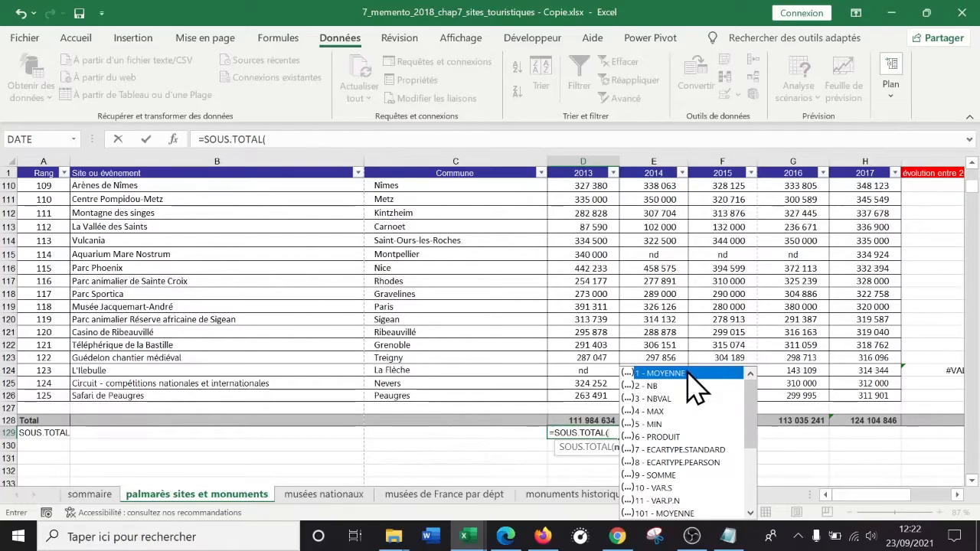
pyautogui.click(663, 387)
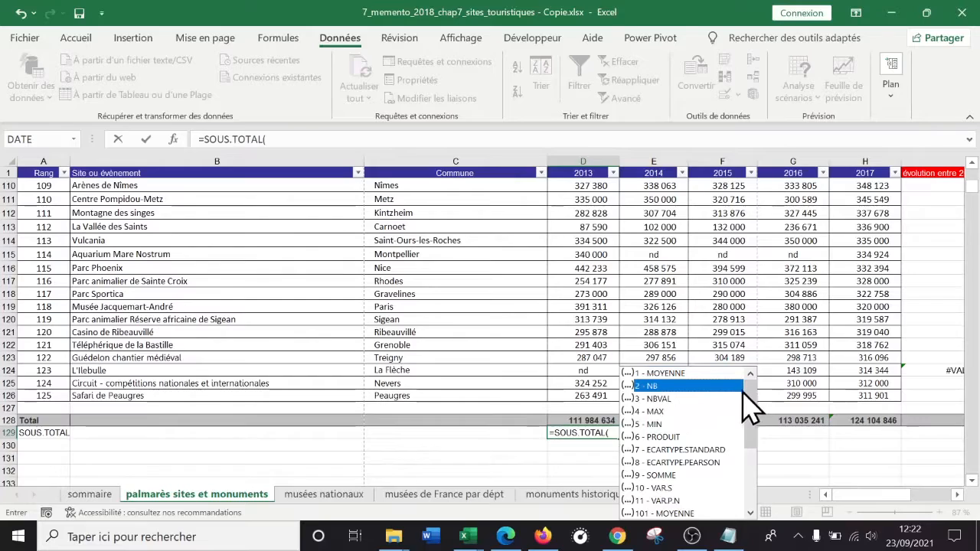
pyautogui.click(682, 475)
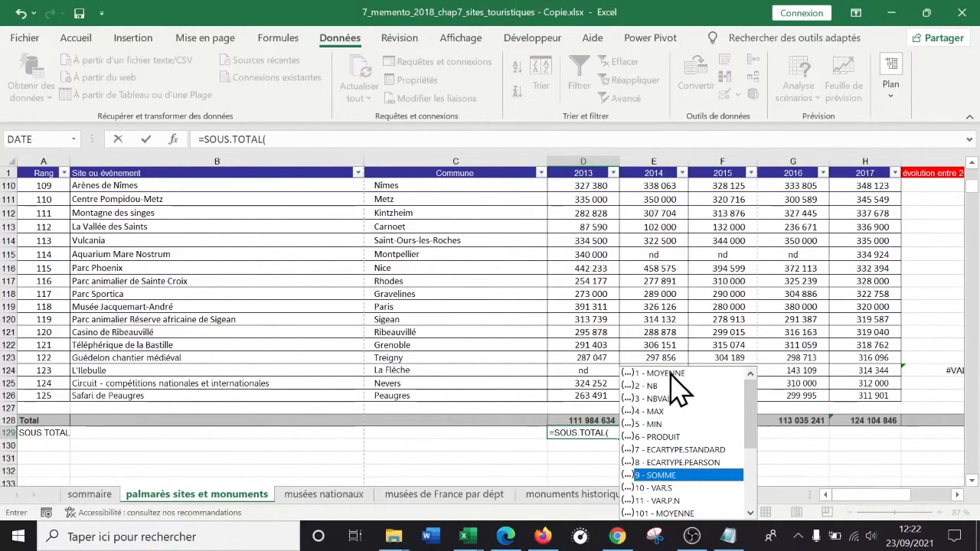
pyautogui.doubleClick(671, 476)
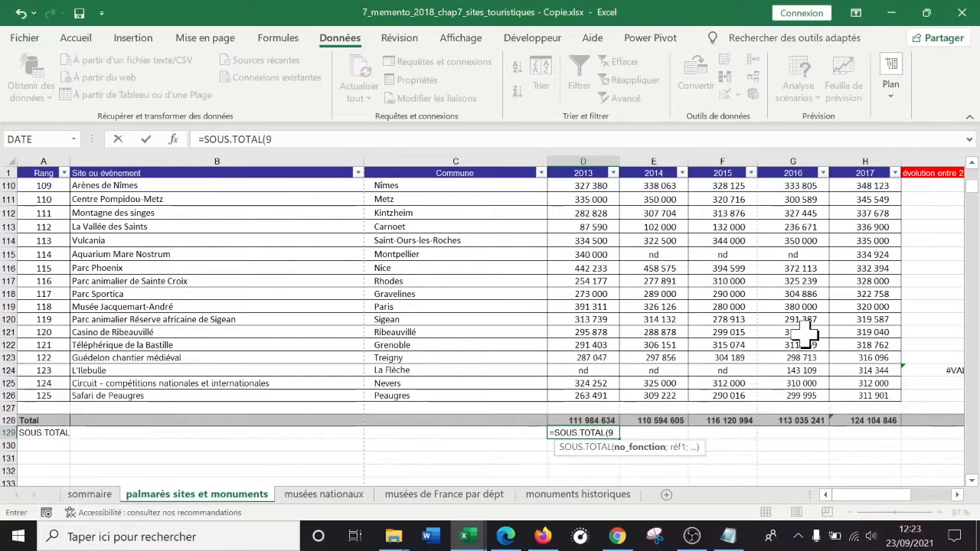
pyautogui.write(';')
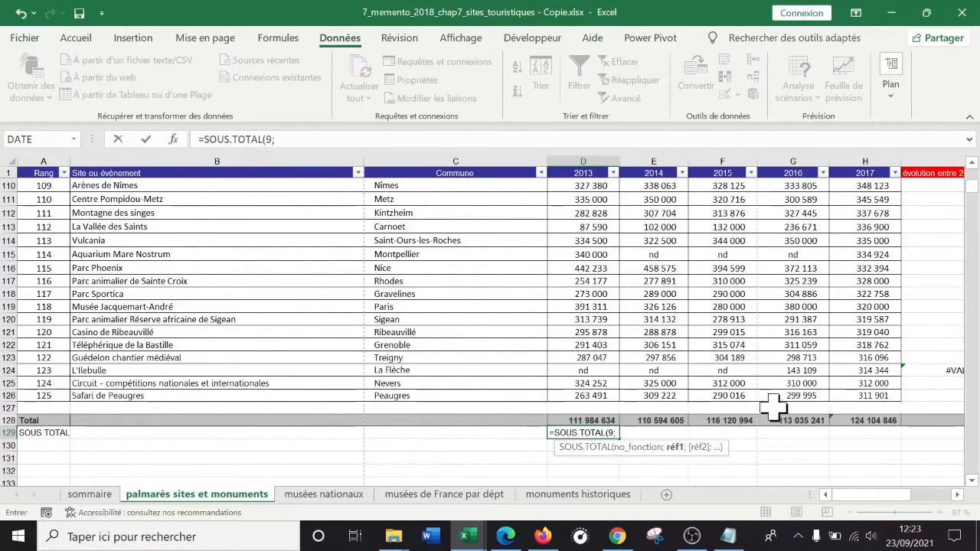
pyautogui.click(595, 396)
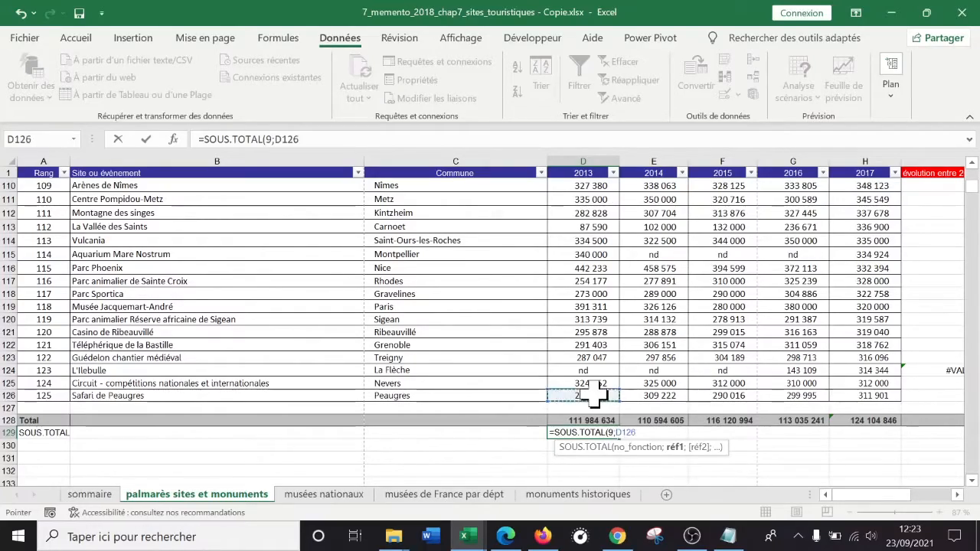
pyautogui.moveTo(594, 395); pyautogui.dragTo(592, 188)
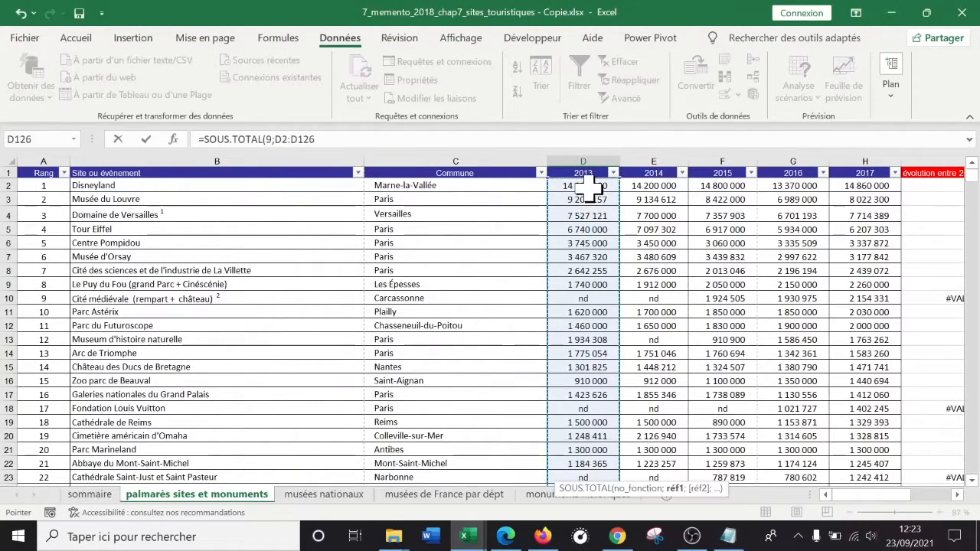
pyautogui.write(')')
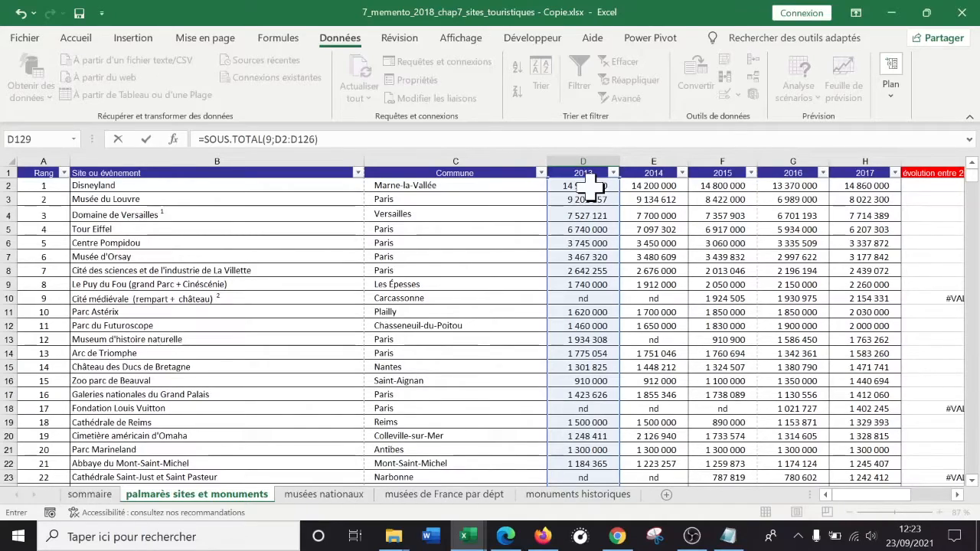
pyautogui.press('Return')
pyautogui.press('Return')
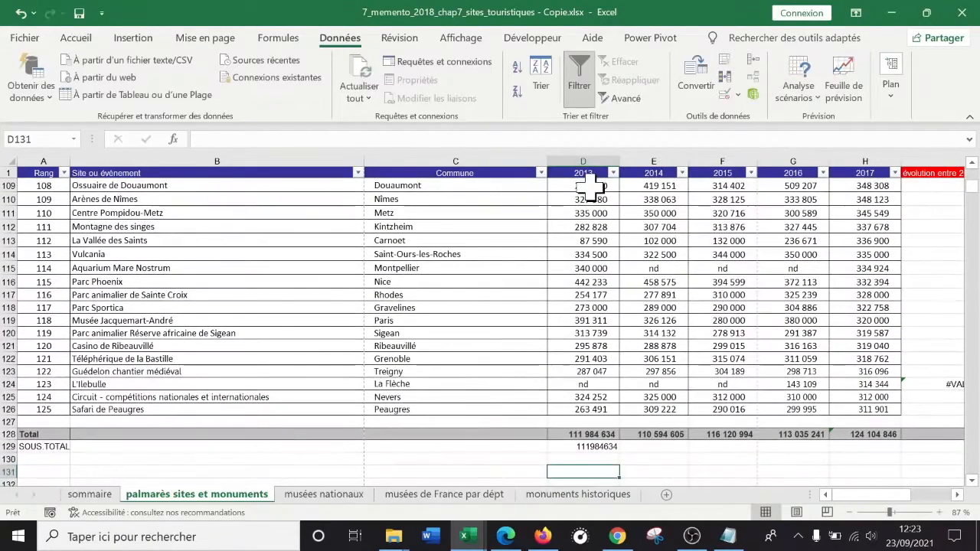
# Format the 2013 subtotal in D129 with a thousands separator and no decimal places.
pyautogui.press('Up')
pyautogui.press('Up')
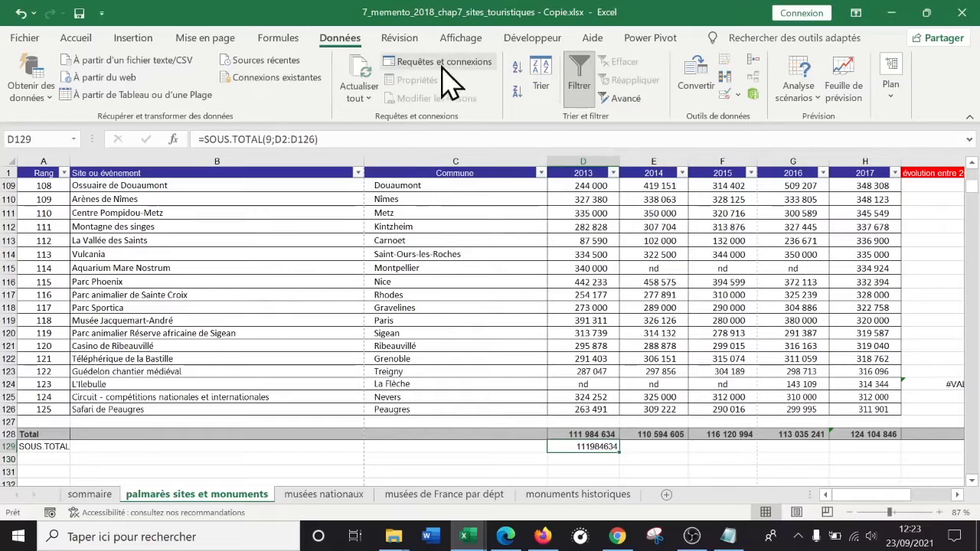
pyautogui.click(77, 38)
pyautogui.click(433, 91)
pyautogui.click(455, 91)
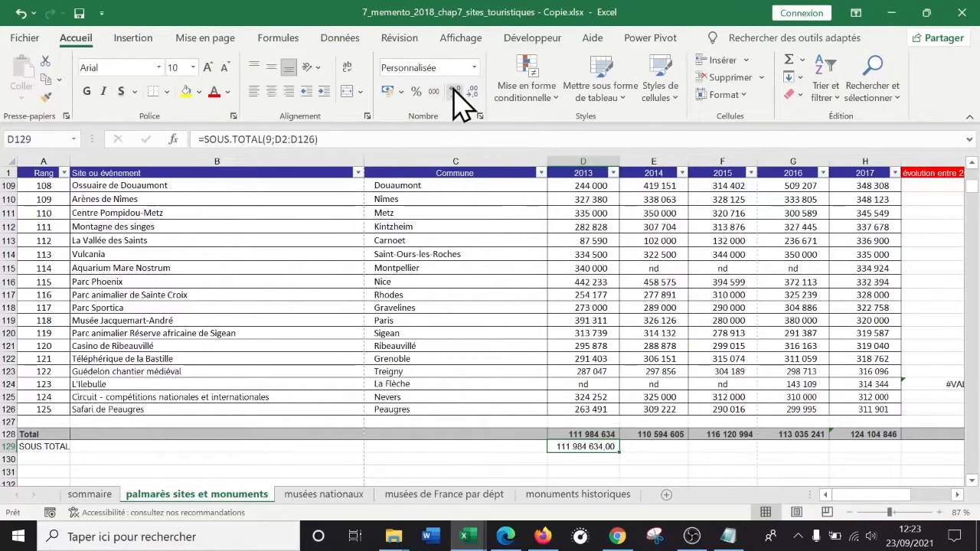
pyautogui.click(475, 90)
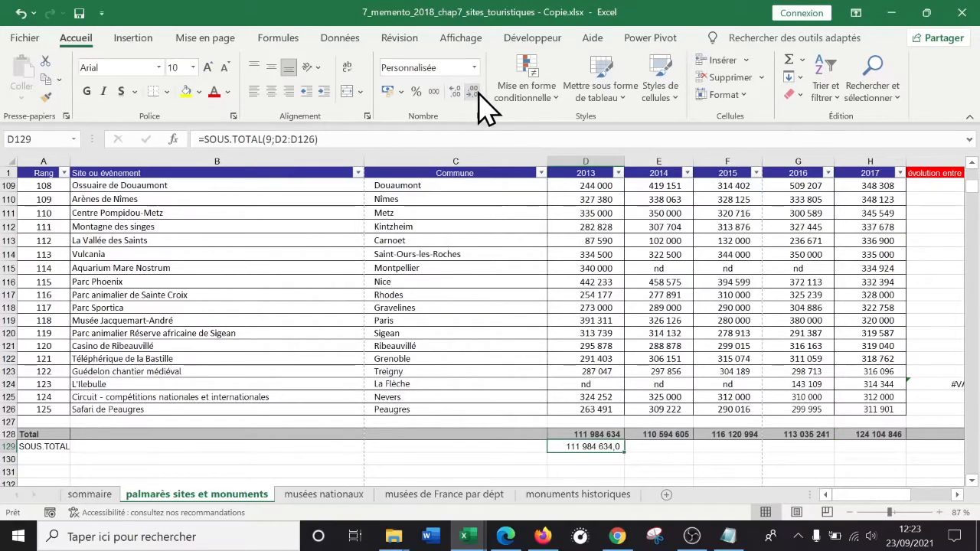
pyautogui.click(475, 91)
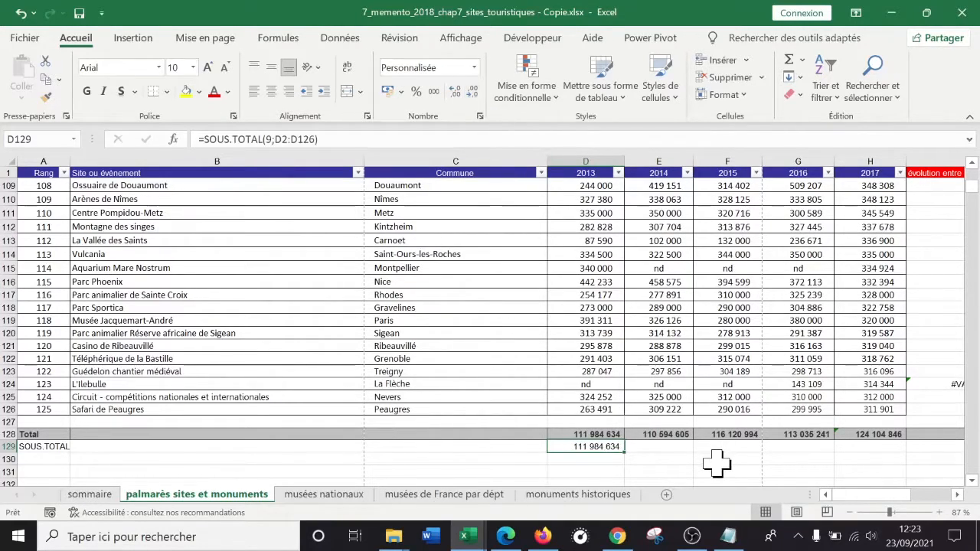
# Review the subtotal formula in D129 and fill it across the 2014 to 2017 columns, through H129.
pyautogui.doubleClick(598, 446)
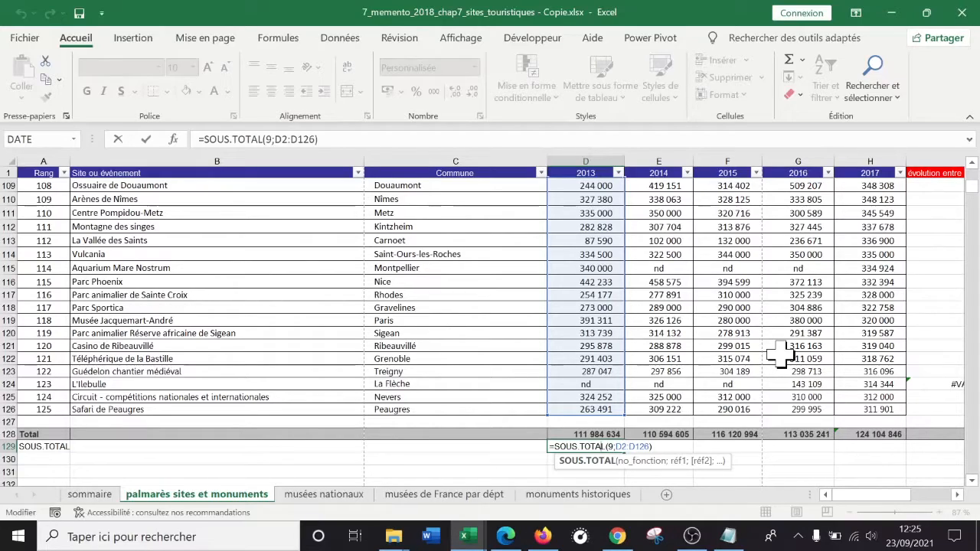
pyautogui.press('Return')
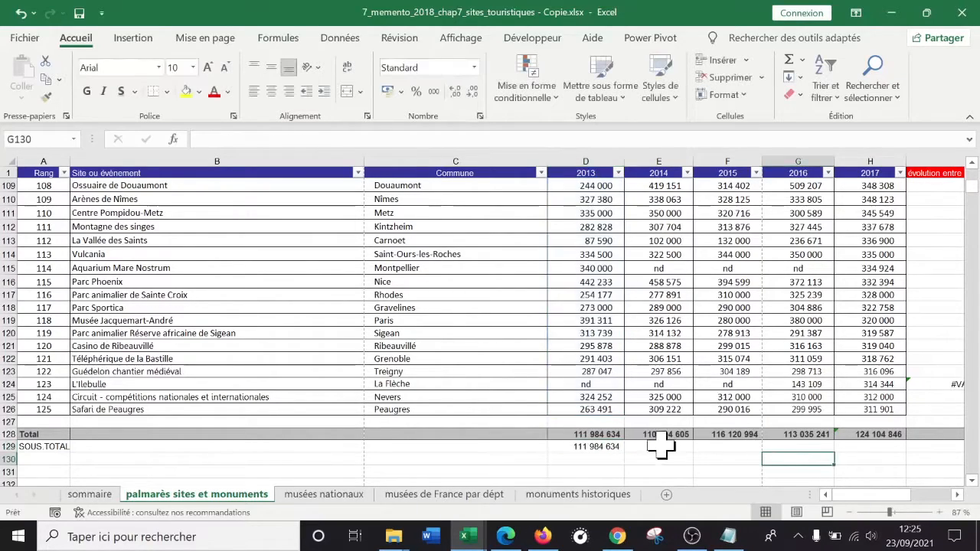
pyautogui.click(613, 448)
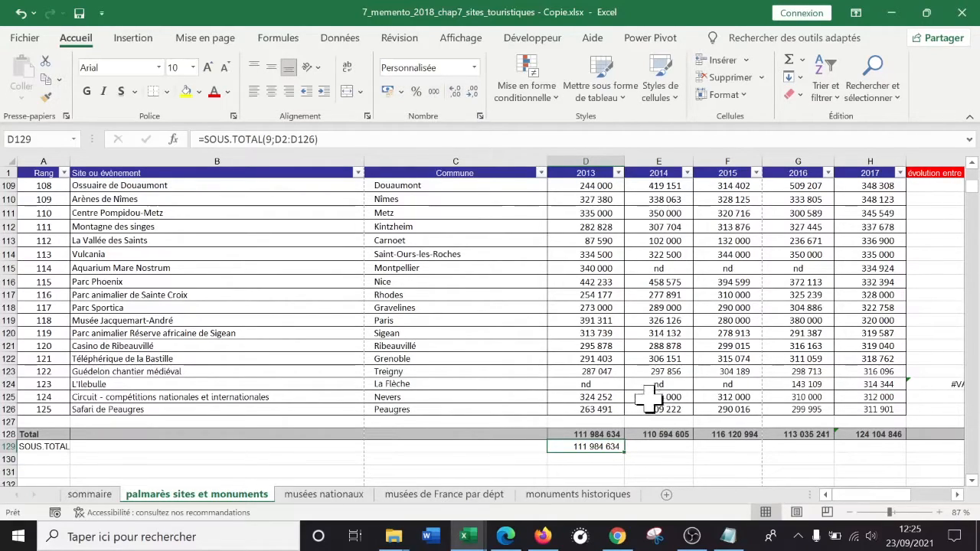
pyautogui.moveTo(628, 457); pyautogui.dragTo(877, 451)
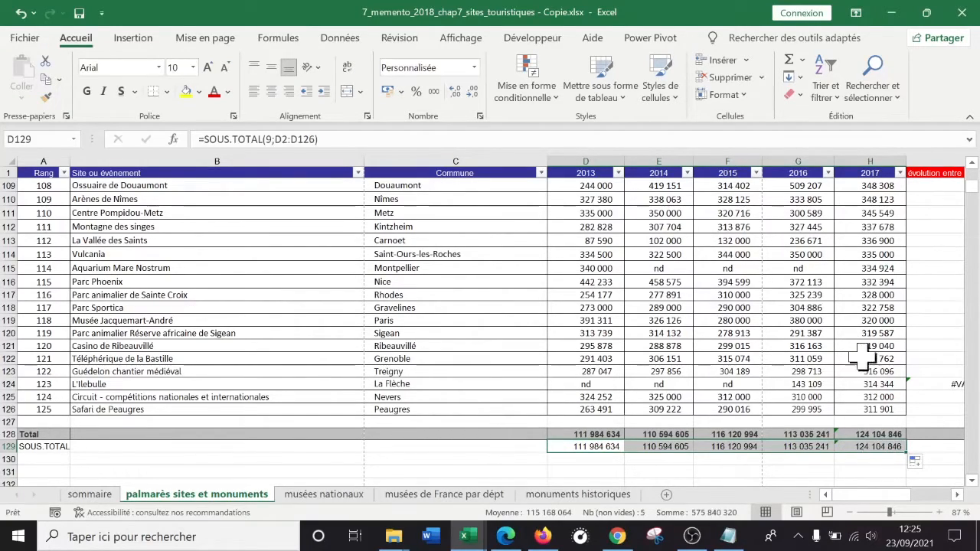
pyautogui.click(859, 472)
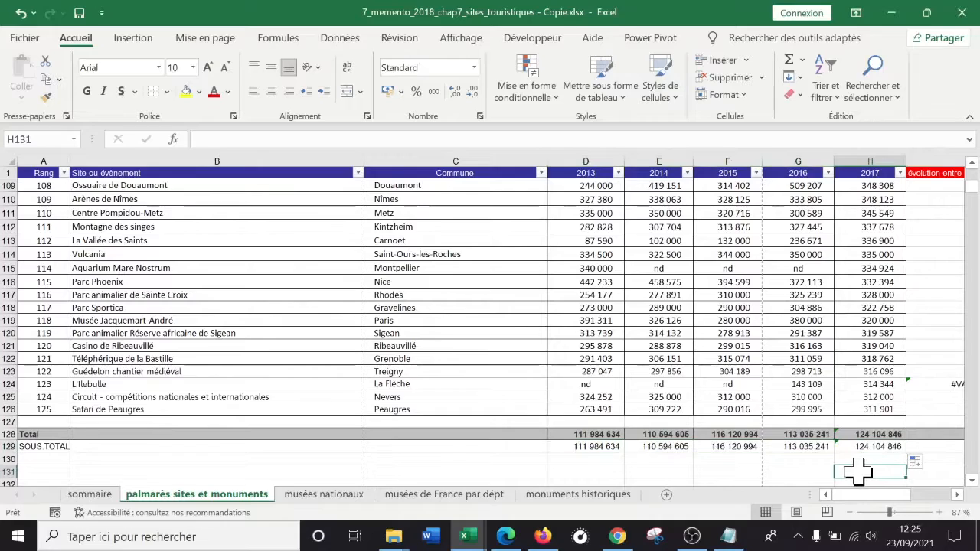
pyautogui.press('Right')
pyautogui.press('Right')
pyautogui.press('Up')
pyautogui.press('Left')
pyautogui.press('Up')
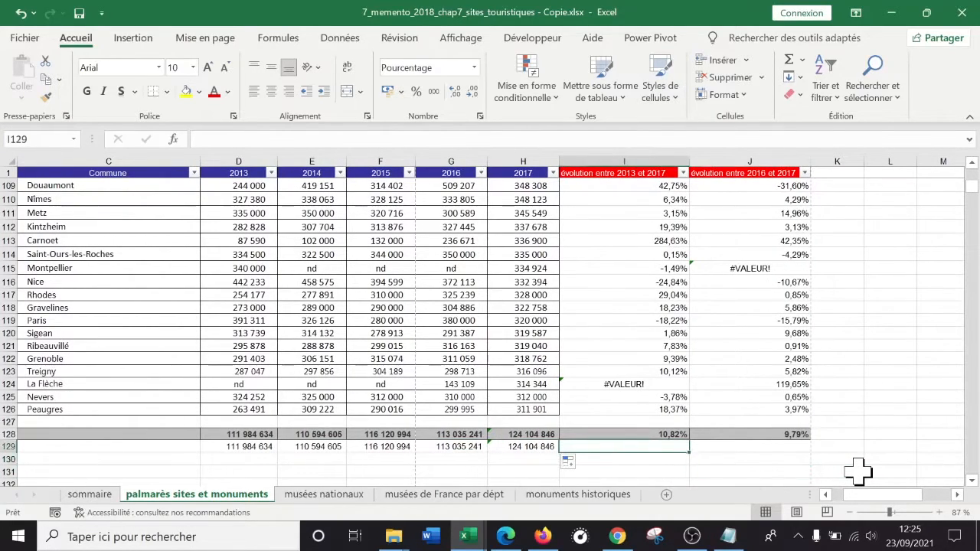
pyautogui.write('=')
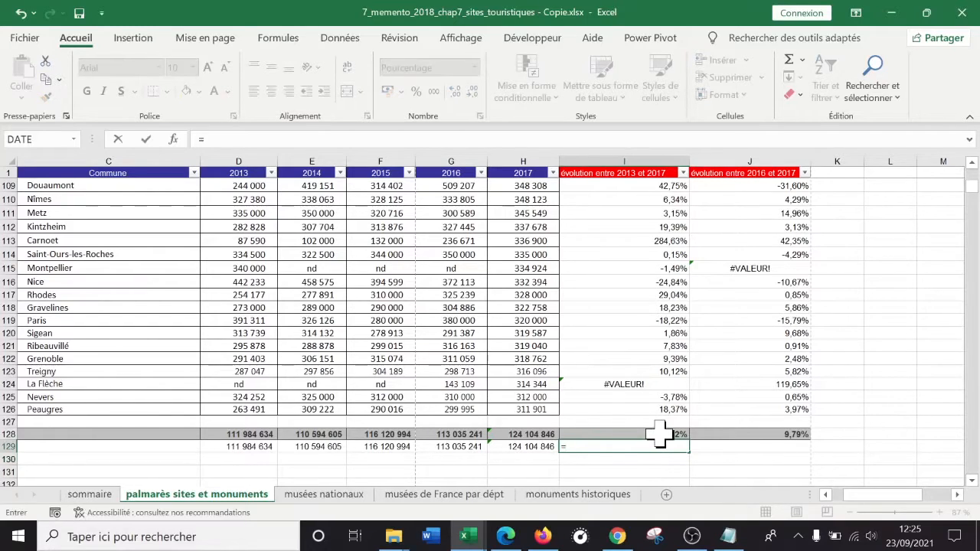
pyautogui.press('Escape')
# Copy the two evolution formulas from I126:J126 into I129:J129 on the SOUS.TOTAL row.
pyautogui.click(652, 400)
pyautogui.click(674, 409)
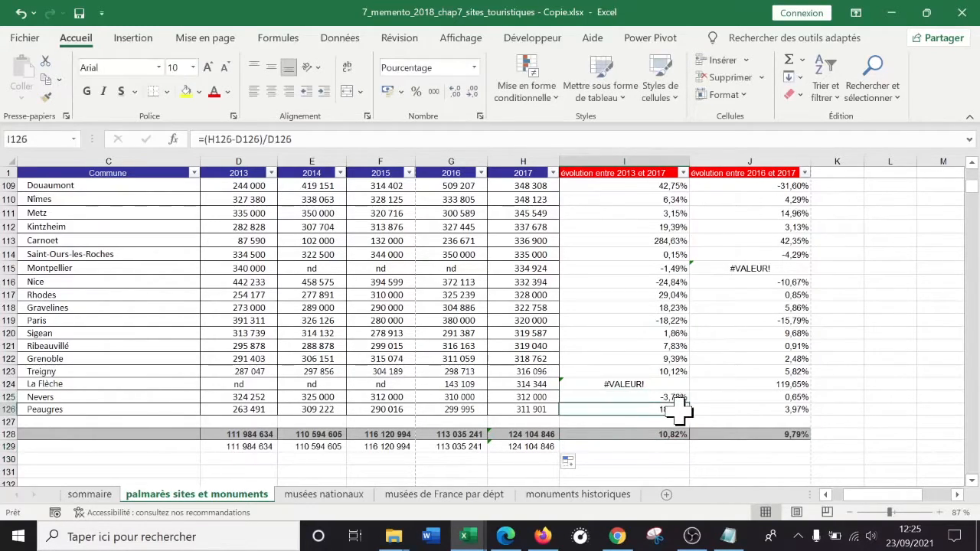
pyautogui.keyDown('shift'); pyautogui.click(746, 408); pyautogui.keyUp('shift')
pyautogui.hotkey('ctrl', 'c')
pyautogui.click(635, 446)
pyautogui.hotkey('ctrl', 'v')
pyautogui.click(551, 473)
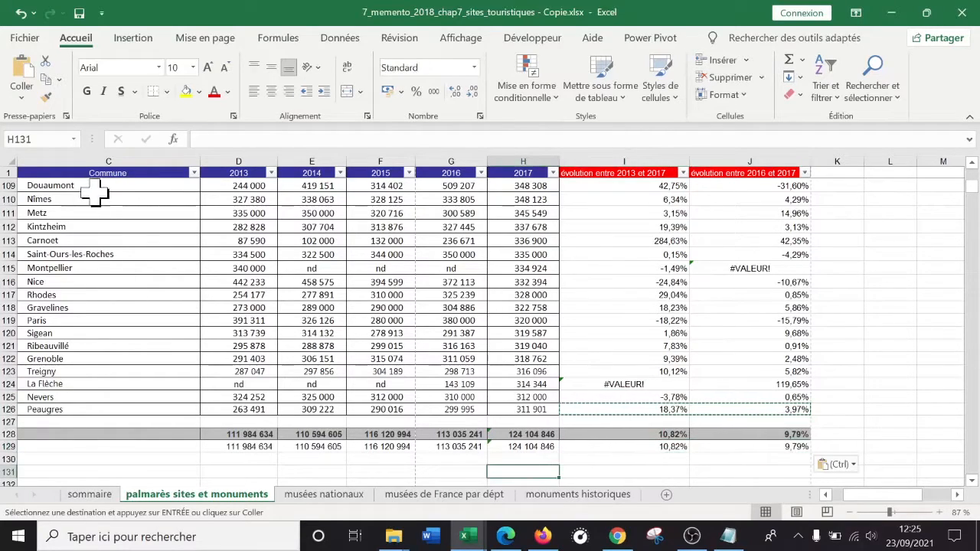
# Filter the 2013 column to exclude the nd and ne entries, and check the 2013 subtotal formula in D129.
pyautogui.click(271, 174)
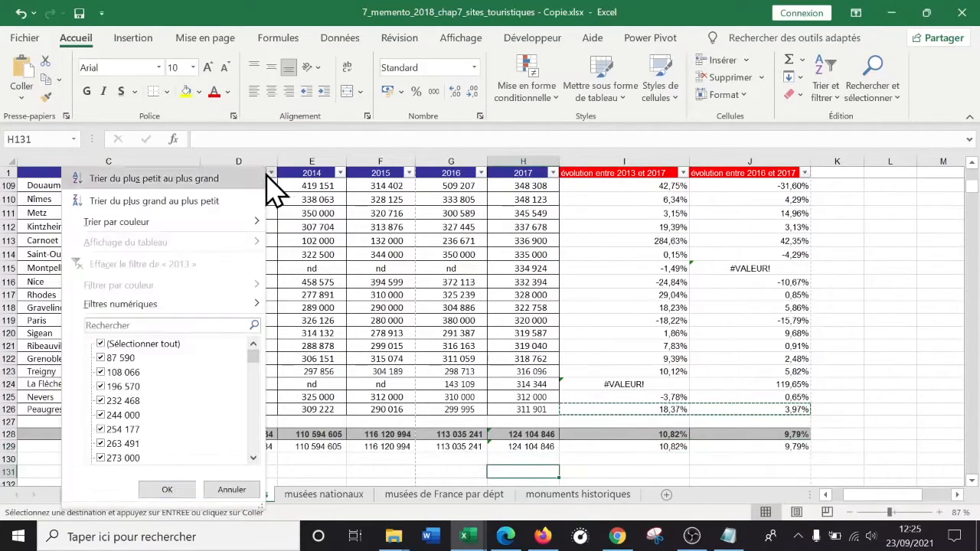
pyautogui.moveTo(256, 363); pyautogui.dragTo(253, 452)
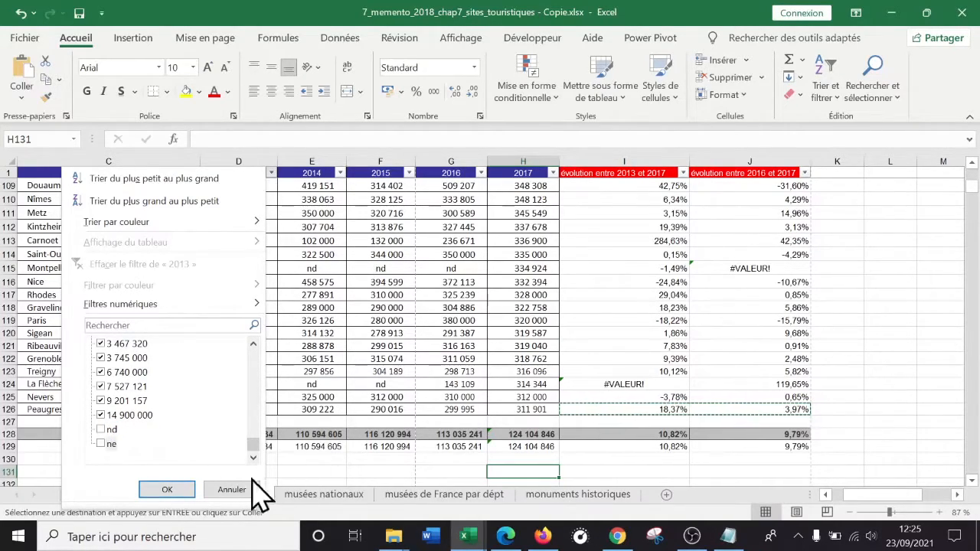
pyautogui.click(167, 490)
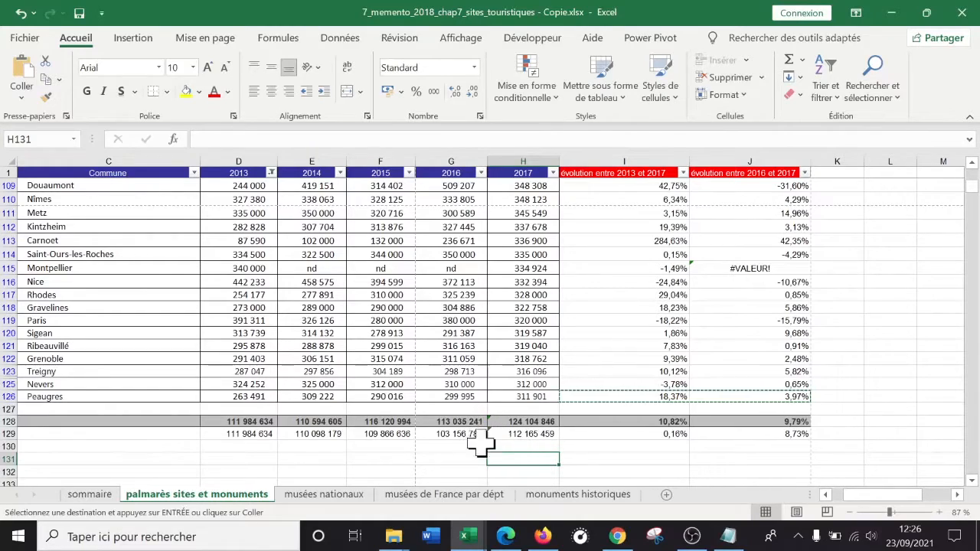
pyautogui.click(240, 434)
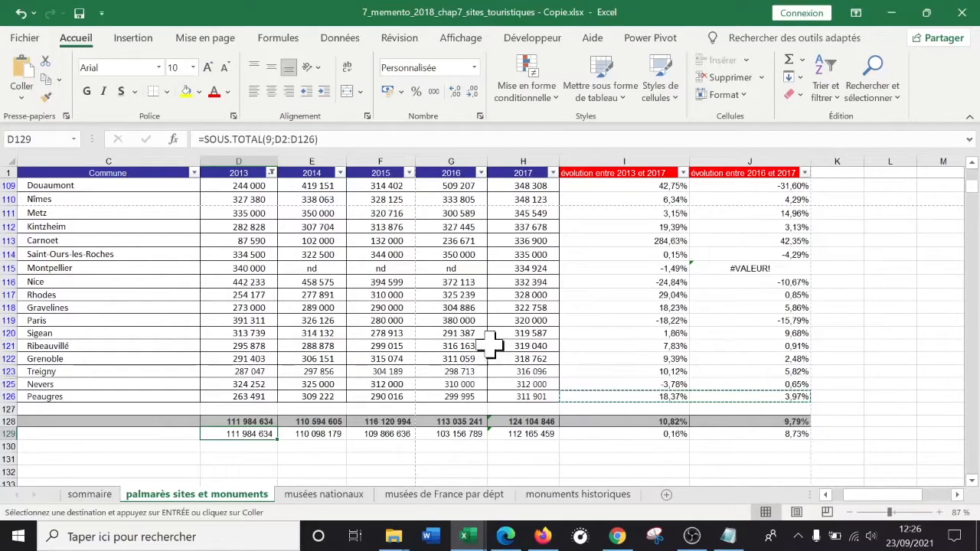
# Review the values in the 2017 column's filter list and the 2013-2017 evolution on the SOUS.TOTAL row.
pyautogui.click(553, 173)
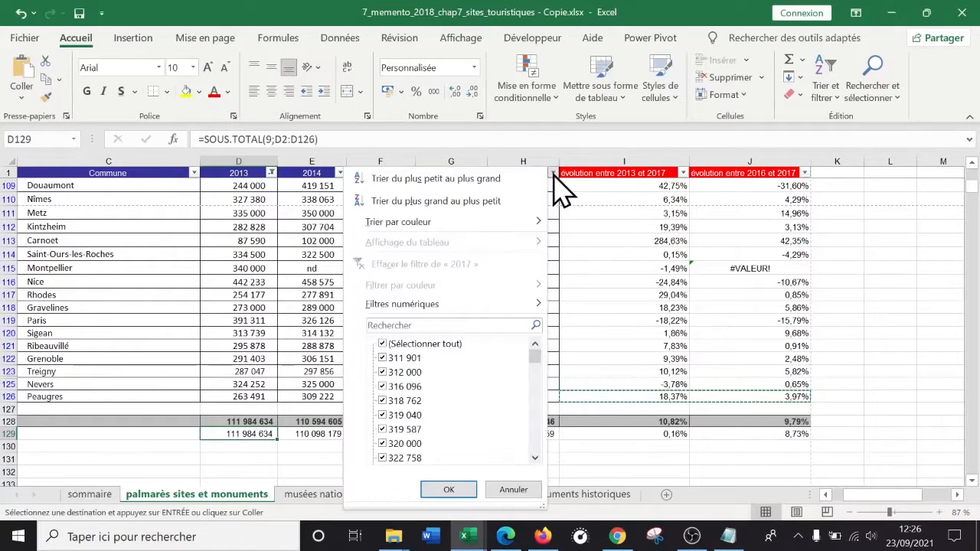
pyautogui.scroll(-10, 490, 387)
pyautogui.moveTo(527, 383); pyautogui.dragTo(535, 323)
pyautogui.click(457, 491)
pyautogui.click(663, 450)
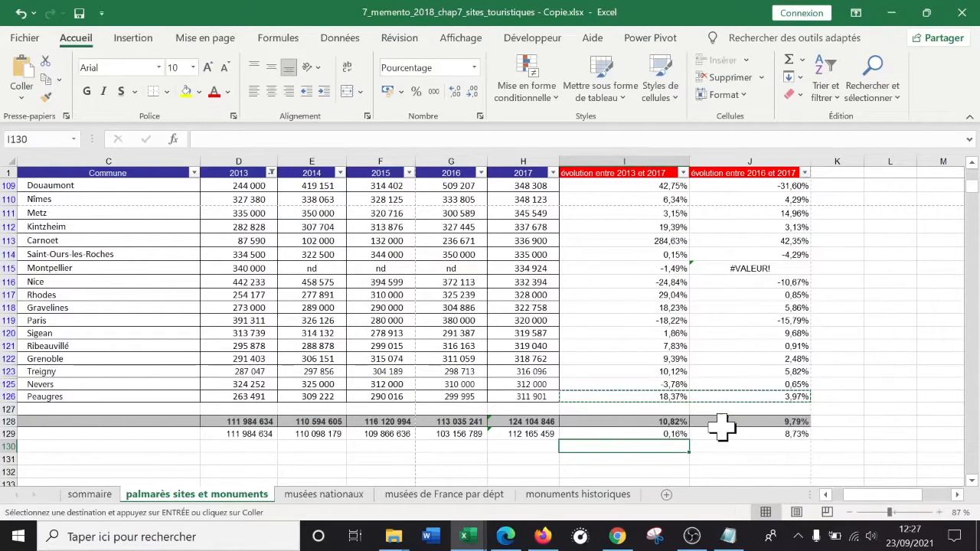
pyautogui.click(661, 433)
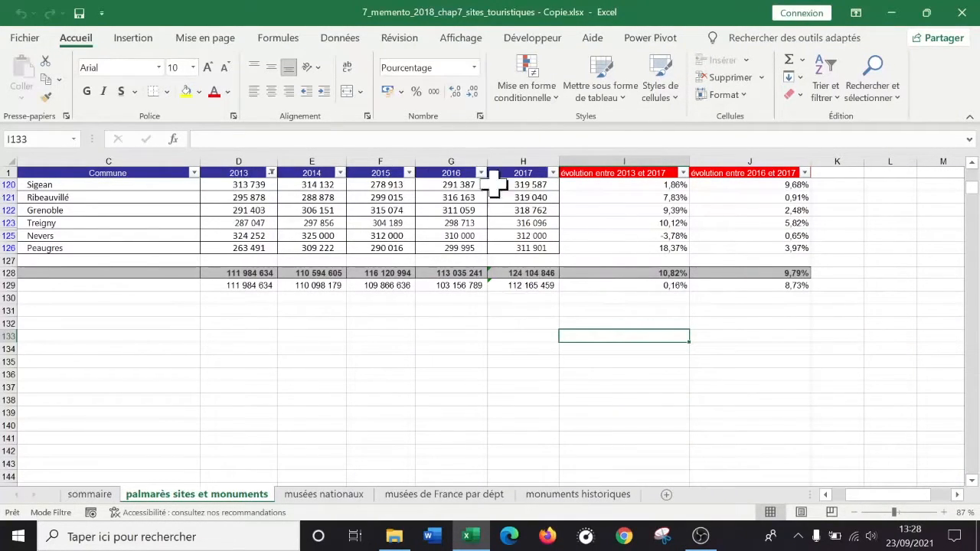
# Check which entries the 2013 filter excludes, and inspect the two evolution formulas in I129 and J129.
pyautogui.click(271, 172)
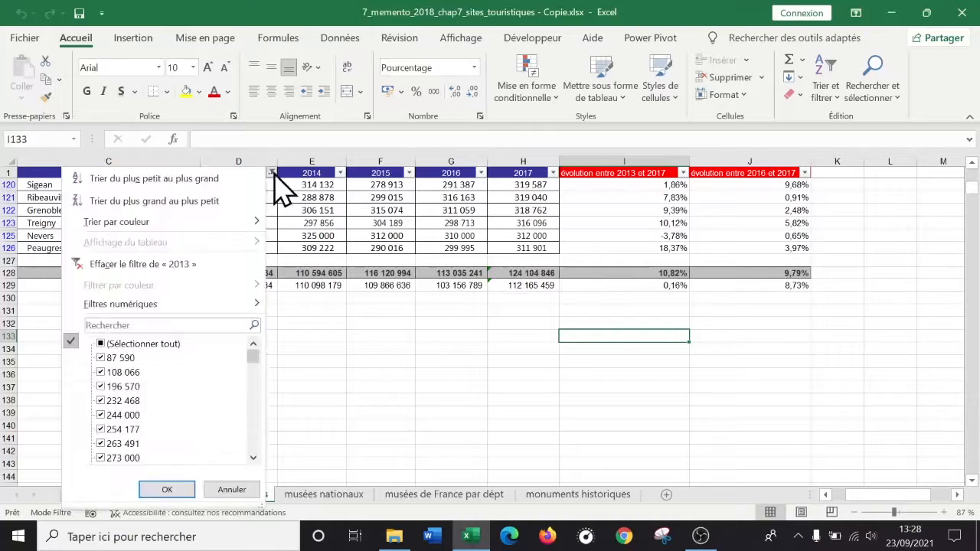
pyautogui.moveTo(243, 360); pyautogui.dragTo(230, 466)
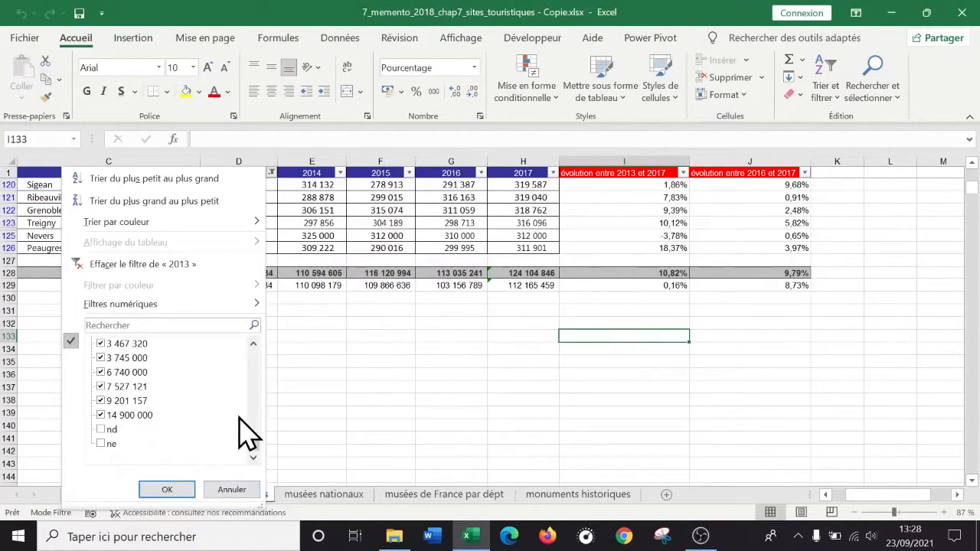
pyautogui.click(229, 490)
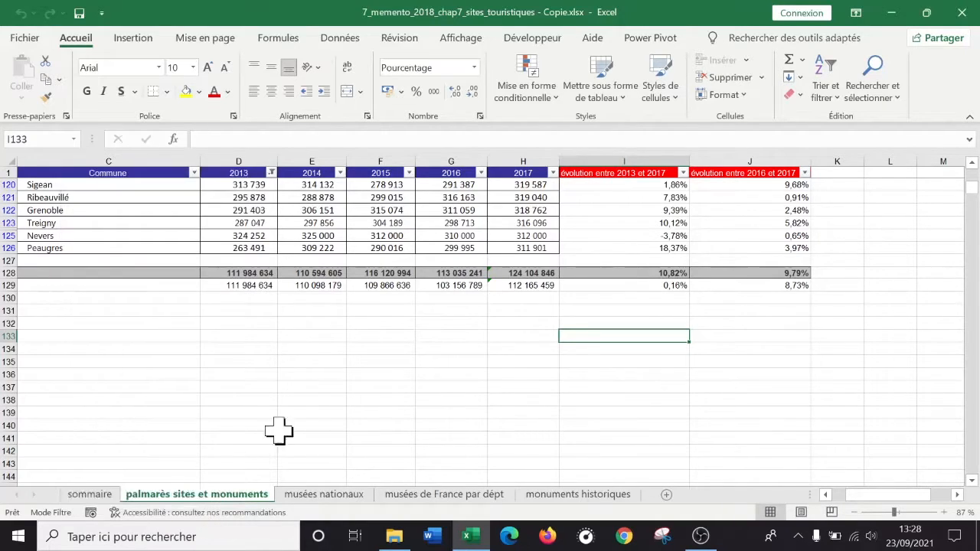
pyautogui.click(677, 284)
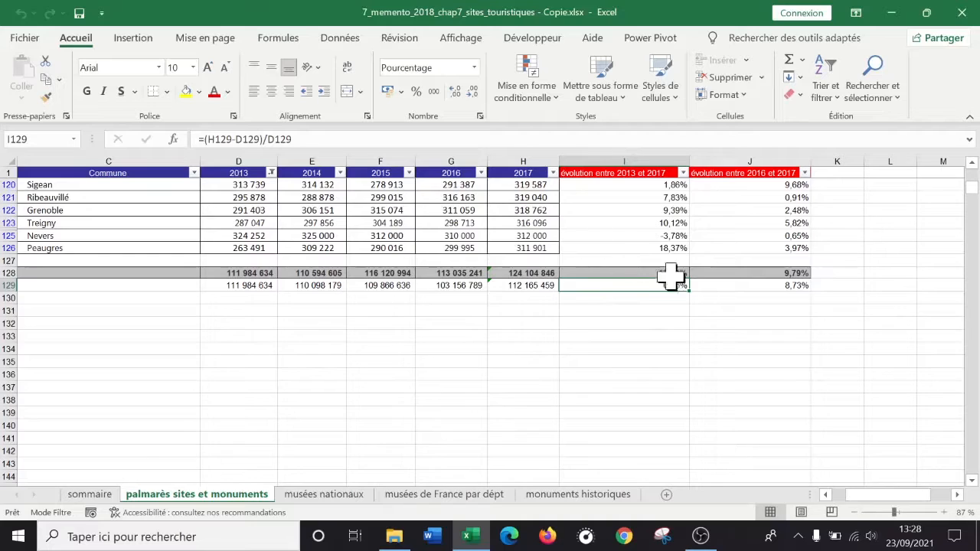
pyautogui.click(766, 285)
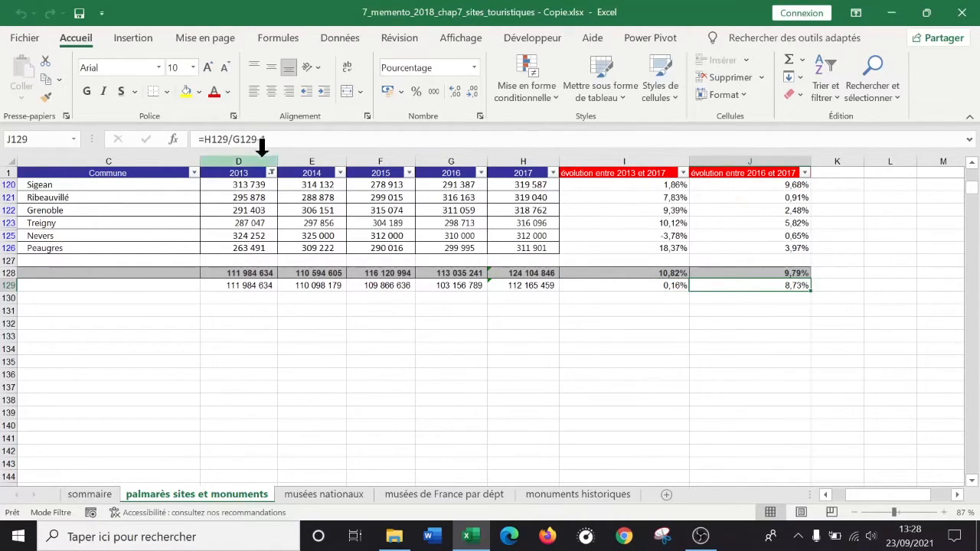
# Remove the filter on the 2013 column by selecting all of its values again.
pyautogui.click(271, 173)
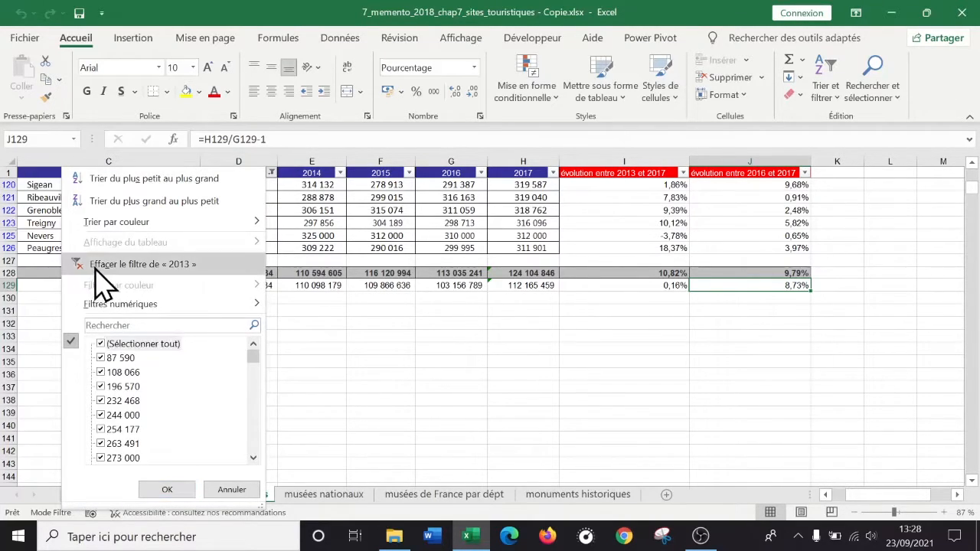
pyautogui.click(167, 491)
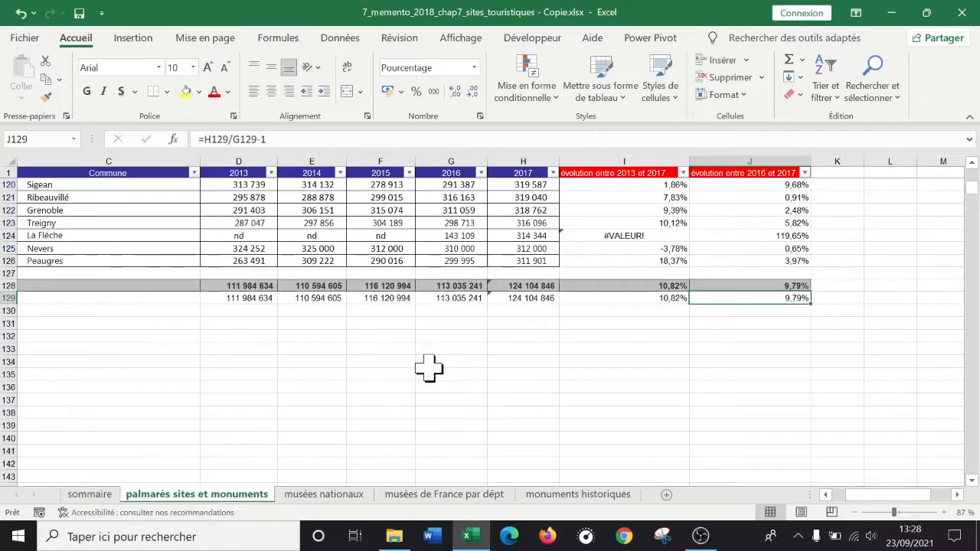
pyautogui.click(429, 371)
# Filter the 2016 column to exclude the nd entries.
pyautogui.click(482, 174)
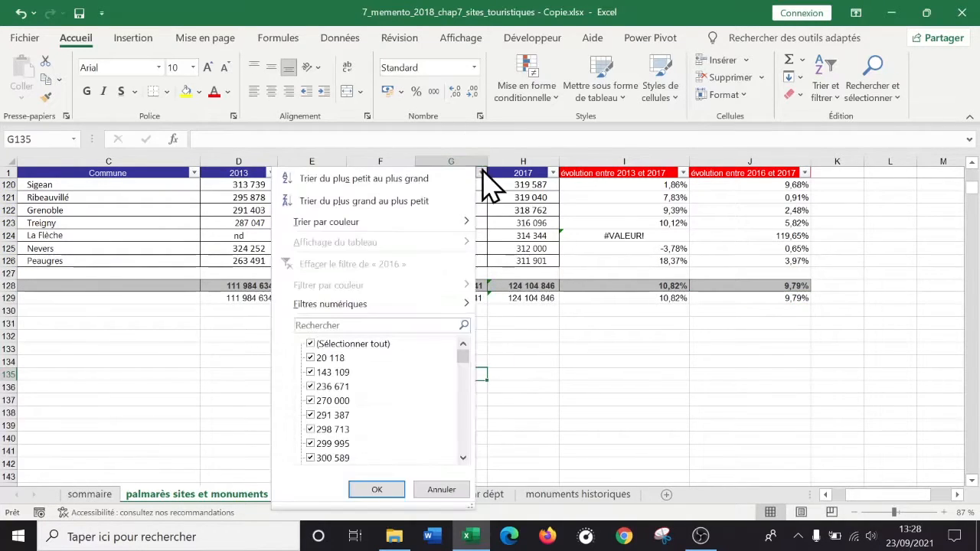
pyautogui.click(464, 375)
pyautogui.moveTo(464, 375); pyautogui.dragTo(459, 470)
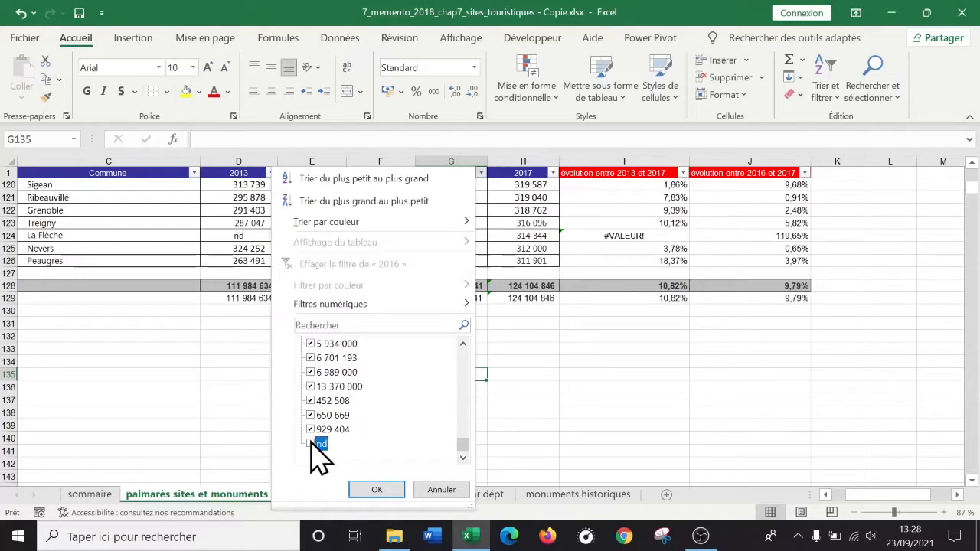
pyautogui.click(377, 490)
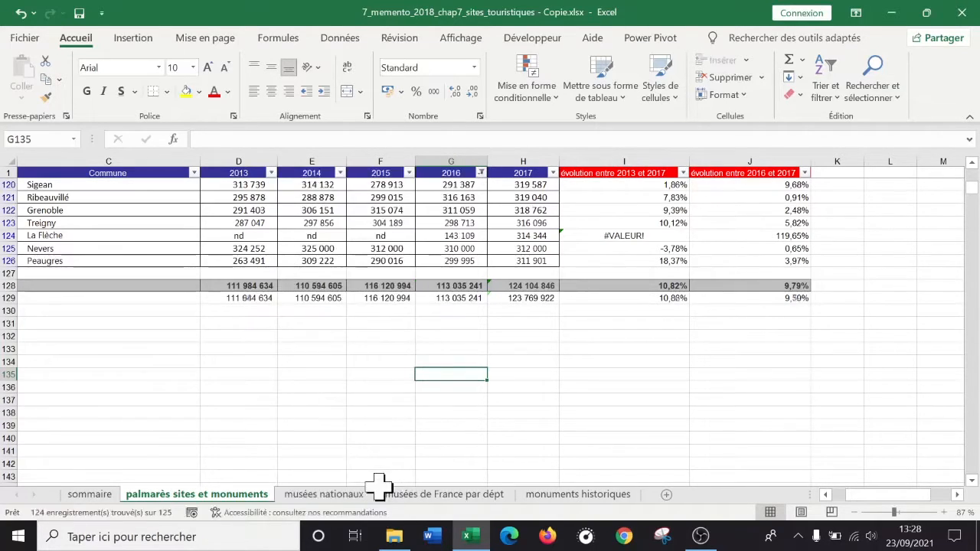
pyautogui.click(657, 399)
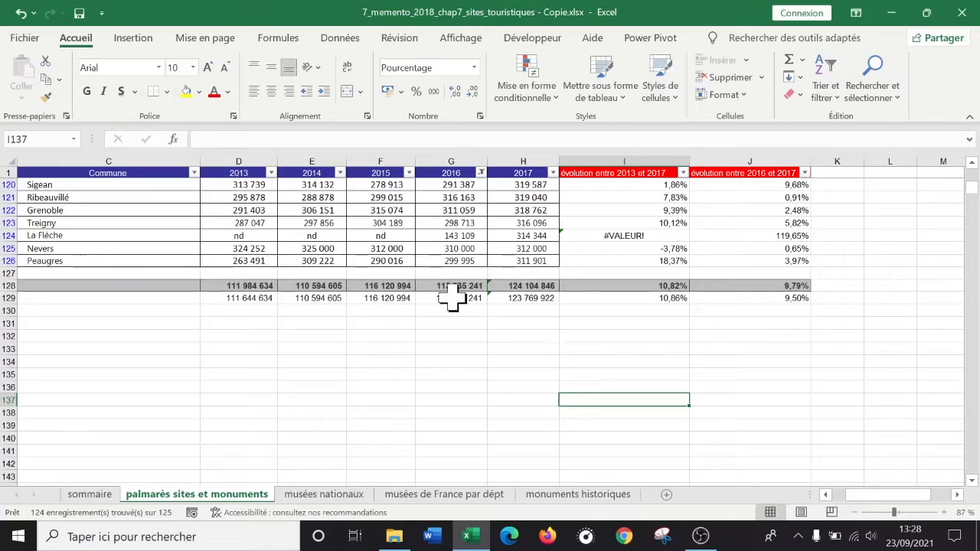
# Compare the 2016 and 2017 subtotals in G129 and H129 with the SOMME totals in row 128.
pyautogui.click(451, 296)
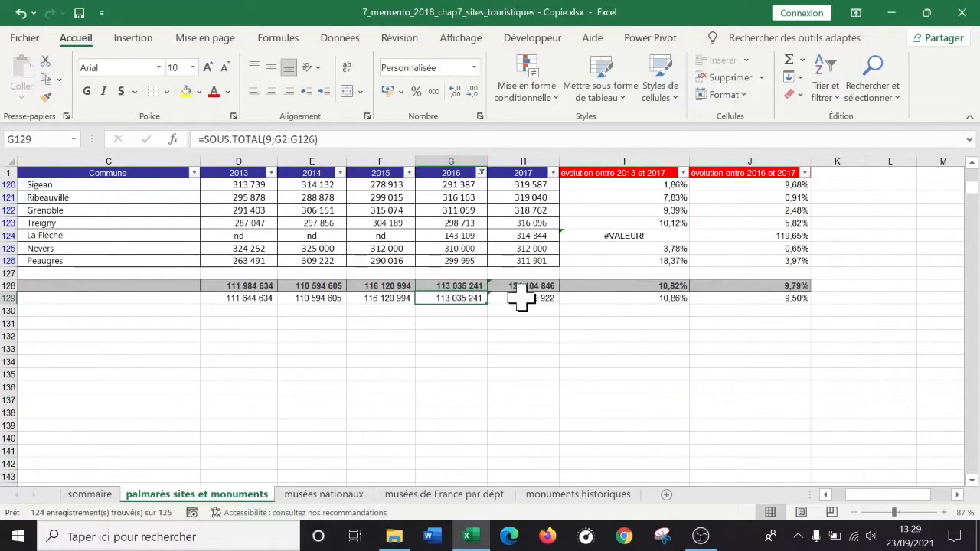
pyautogui.click(518, 299)
pyautogui.click(441, 299)
pyautogui.click(515, 297)
pyautogui.click(448, 297)
pyautogui.click(521, 299)
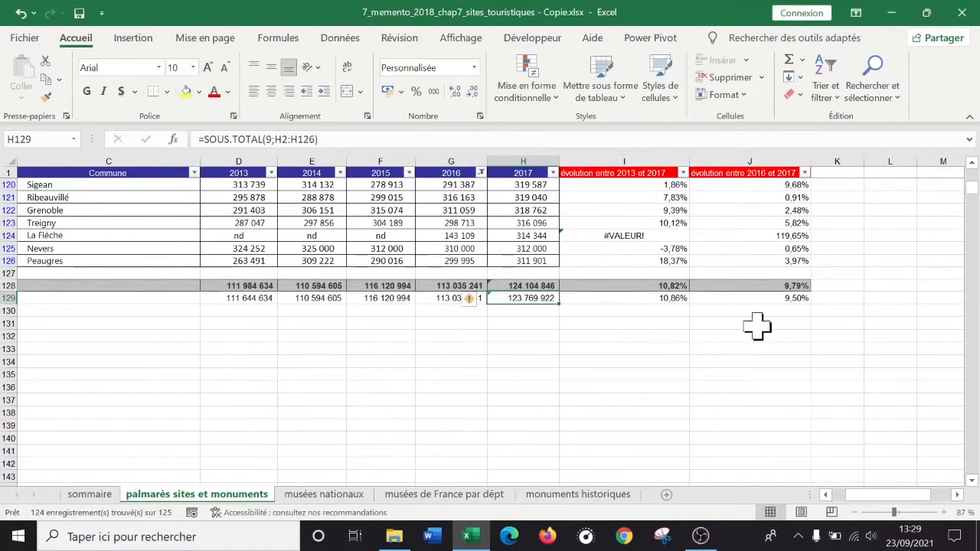
# Review the filtered rows above the totals and compare the 2016-2017 evolution formulas in J128 and J129.
pyautogui.scroll(12, 449, 220)
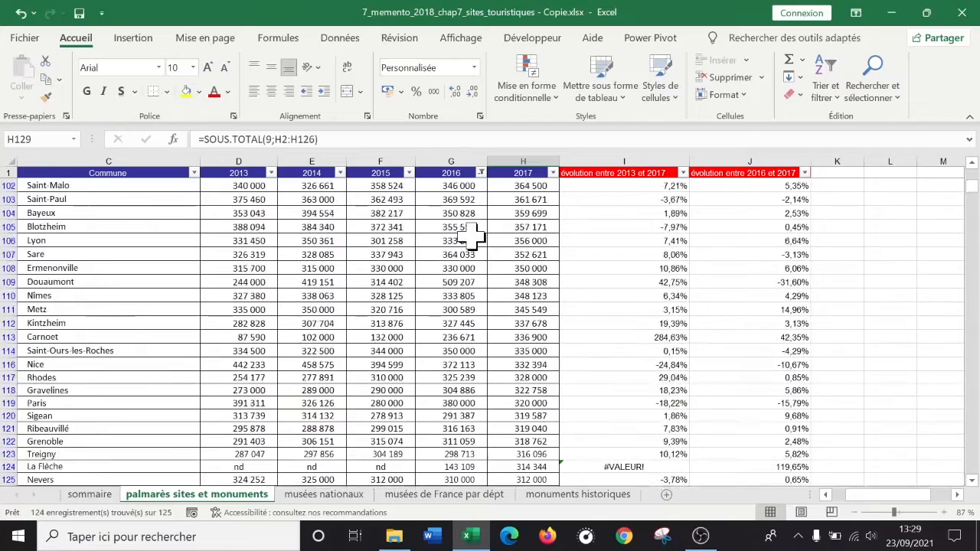
pyautogui.scroll(-8, 469, 224)
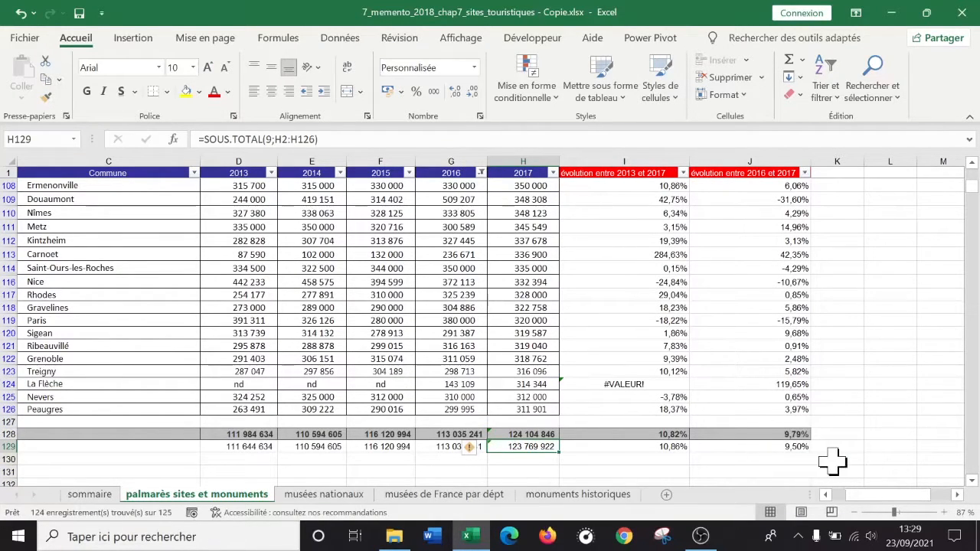
pyautogui.click(797, 435)
pyautogui.scroll(-1, 831, 446)
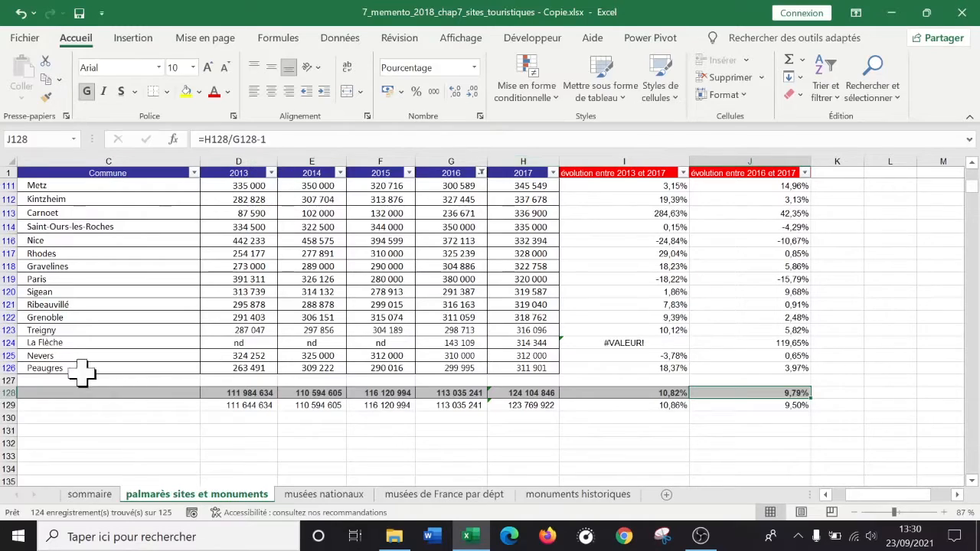
pyautogui.click(6, 344)
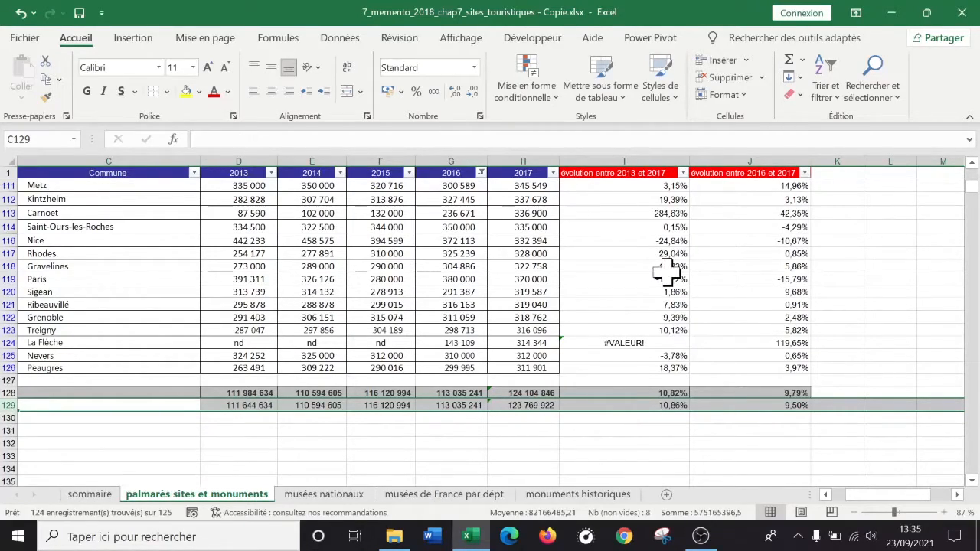
pyautogui.click(772, 406)
# Clear the filter on the 2016 column.
pyautogui.scroll(20, 771, 372)
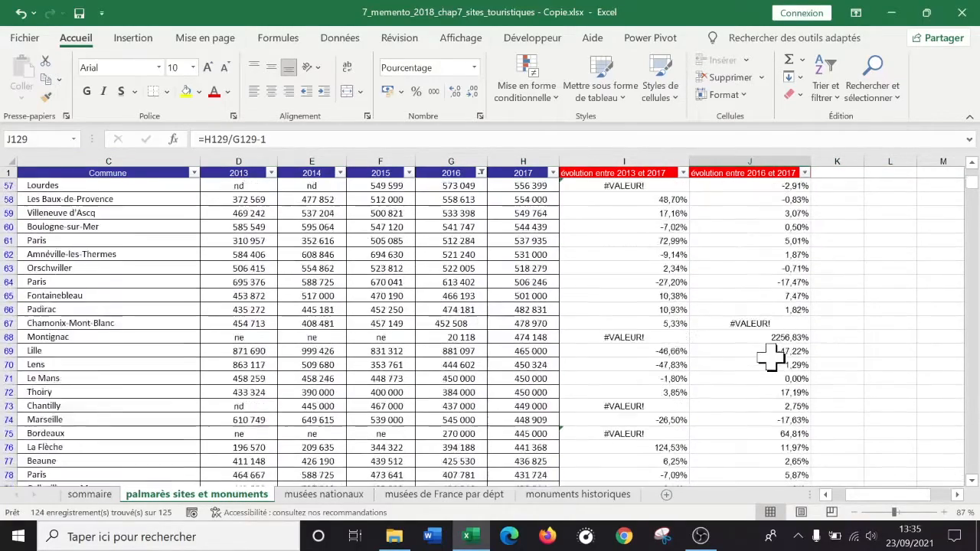
pyautogui.scroll(10, 777, 350)
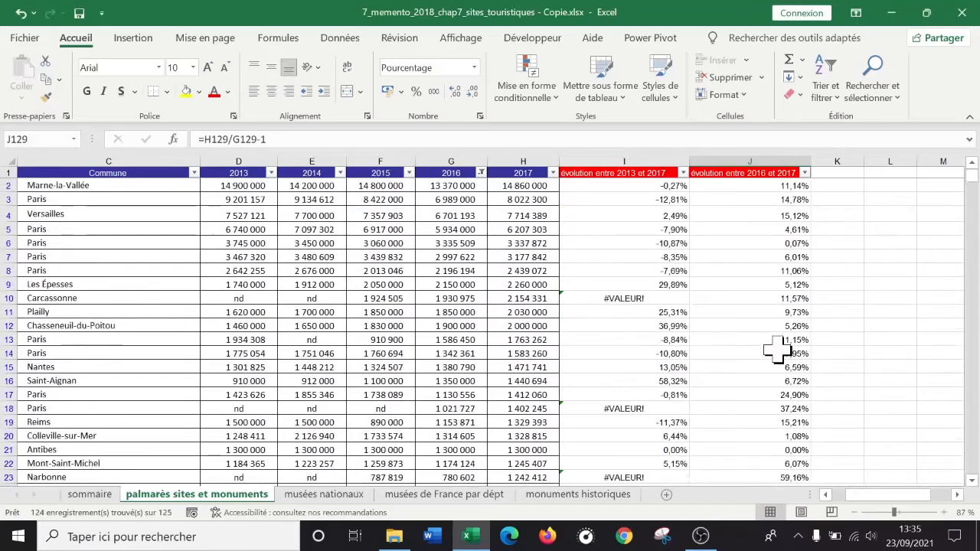
pyautogui.click(272, 289)
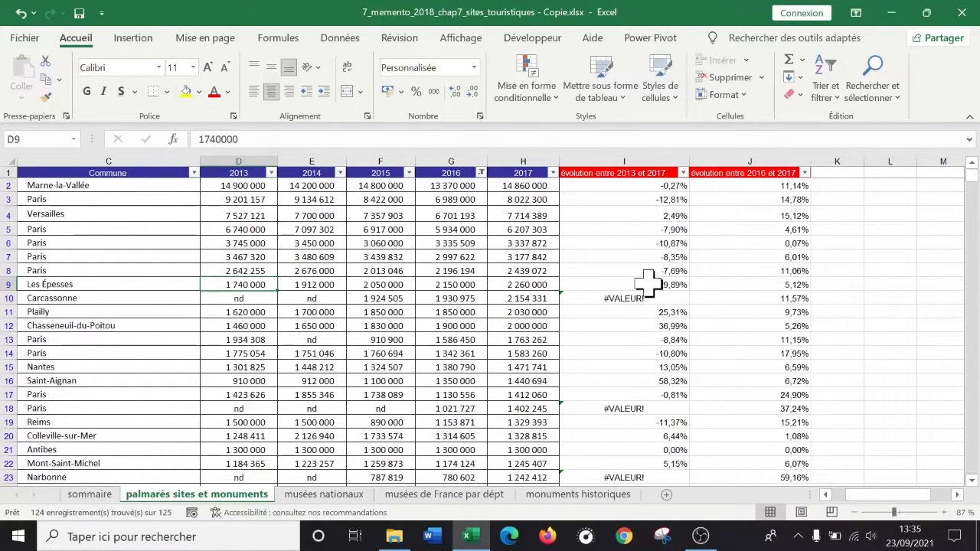
pyautogui.click(481, 173)
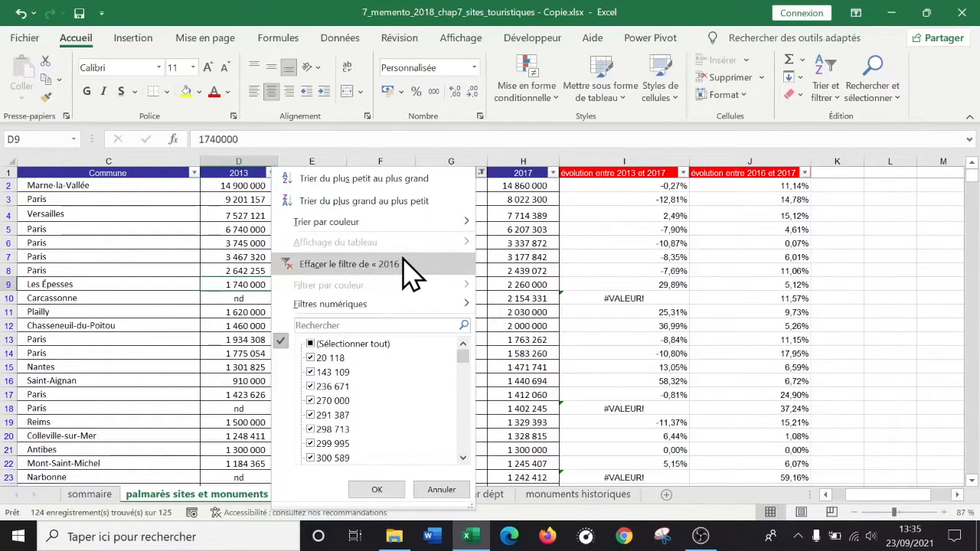
pyautogui.press('Escape')
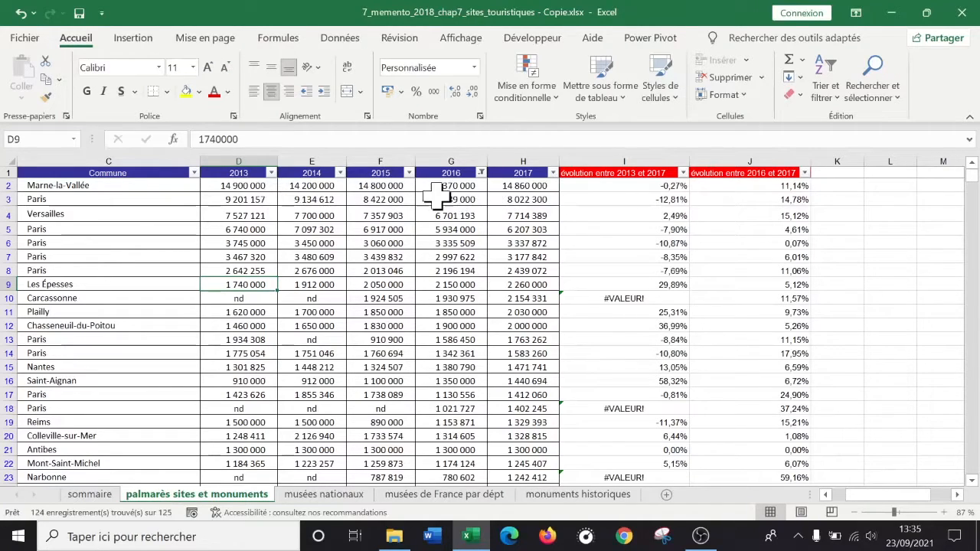
pyautogui.click(259, 214)
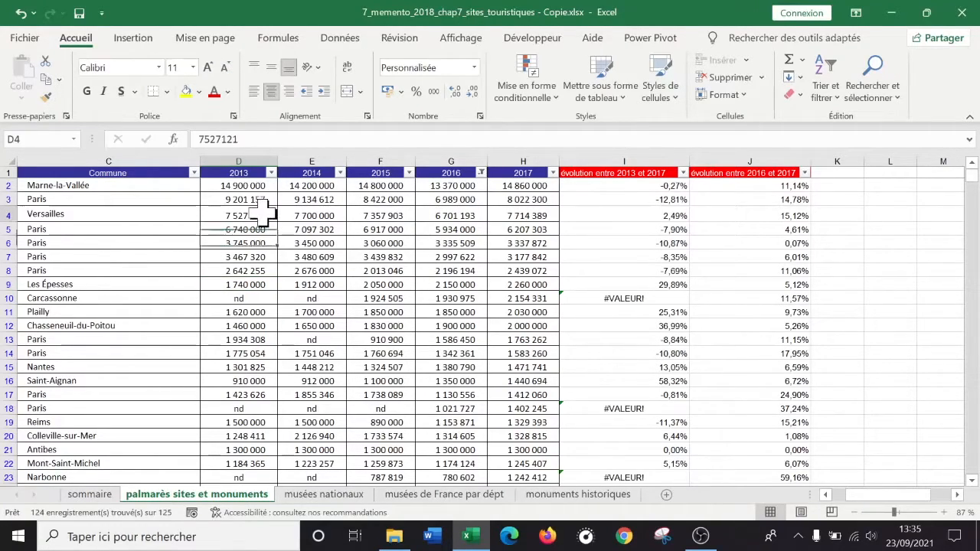
pyautogui.click(481, 173)
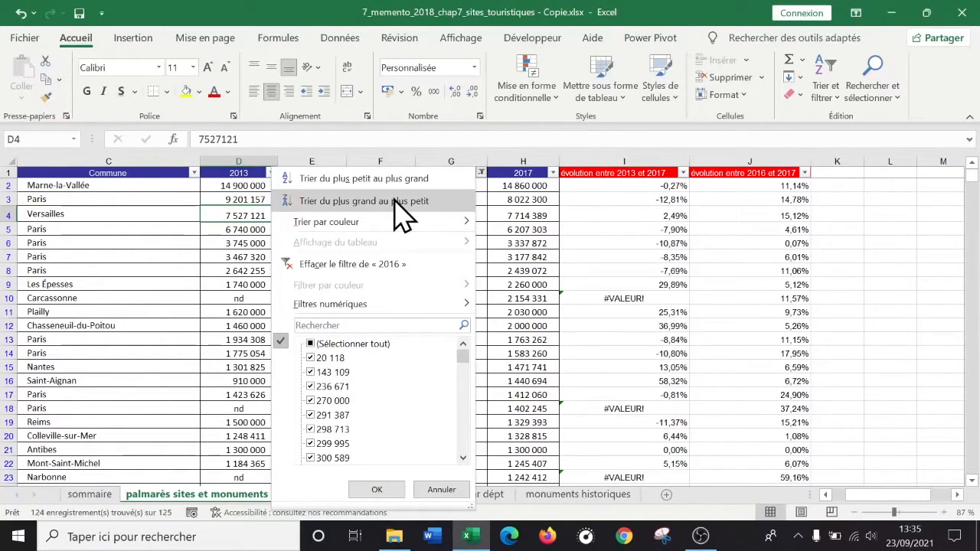
pyautogui.click(385, 264)
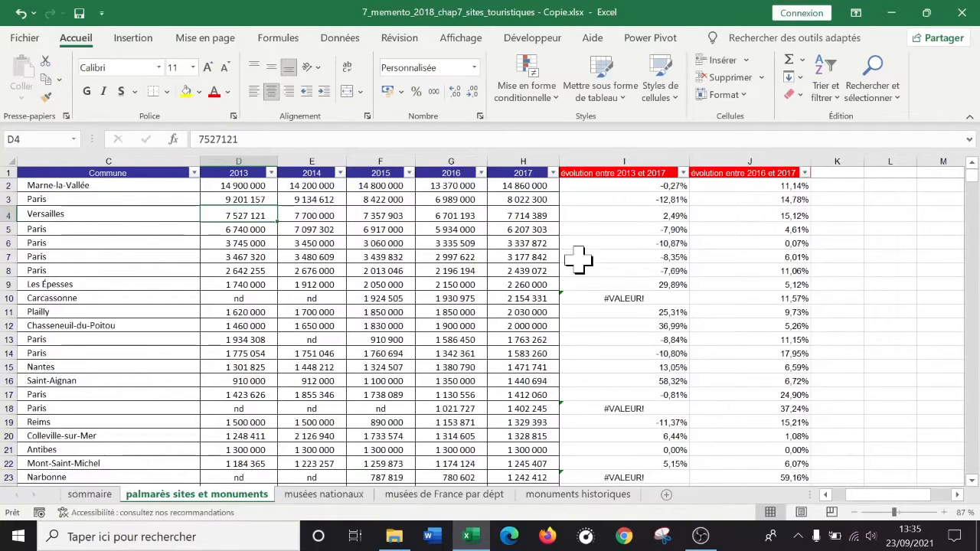
pyautogui.click(772, 213)
pyautogui.click(638, 200)
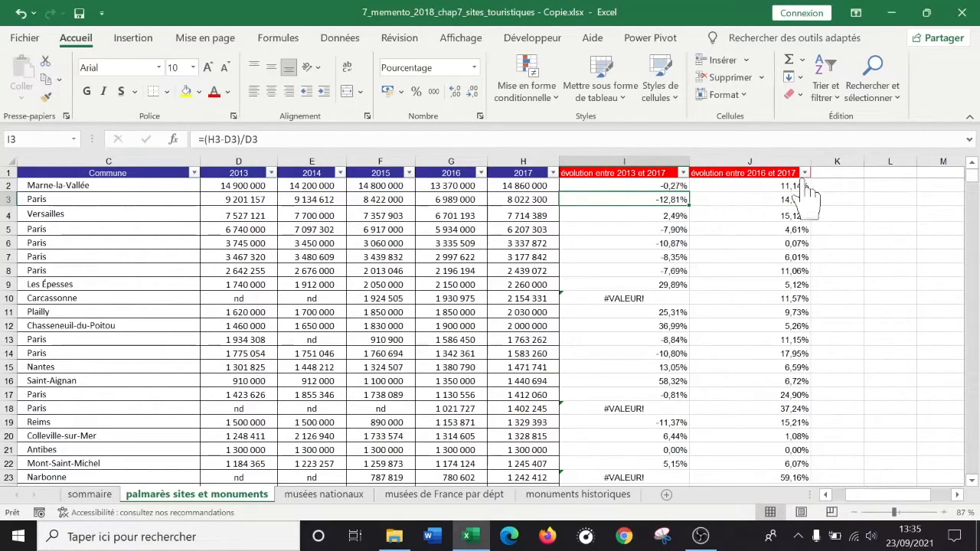
pyautogui.click(122, 243)
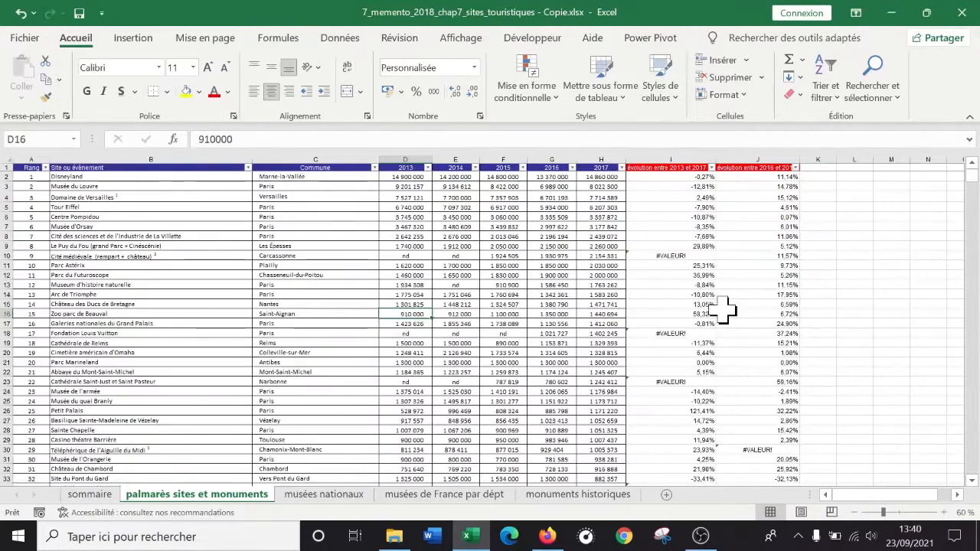
pyautogui.click(246, 255)
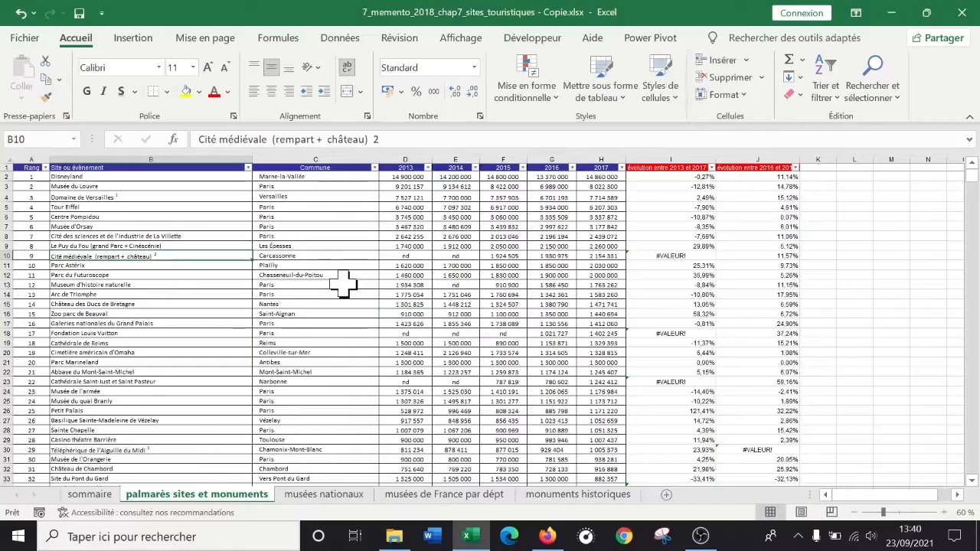
# Check how far the tourist sites data block extends compared with the whole sheet, down to the Total and SOUS.TOTAL rows.
pyautogui.hotkey('ctrl', 'a')
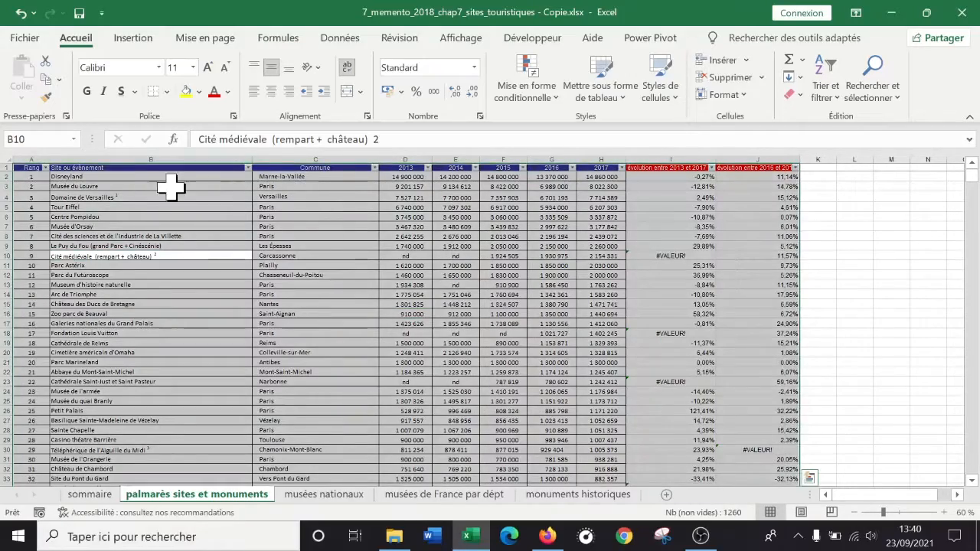
pyautogui.scroll(-20, 280, 333)
pyautogui.scroll(-8, 280, 334)
pyautogui.scroll(20, 308, 348)
pyautogui.scroll(10, 304, 342)
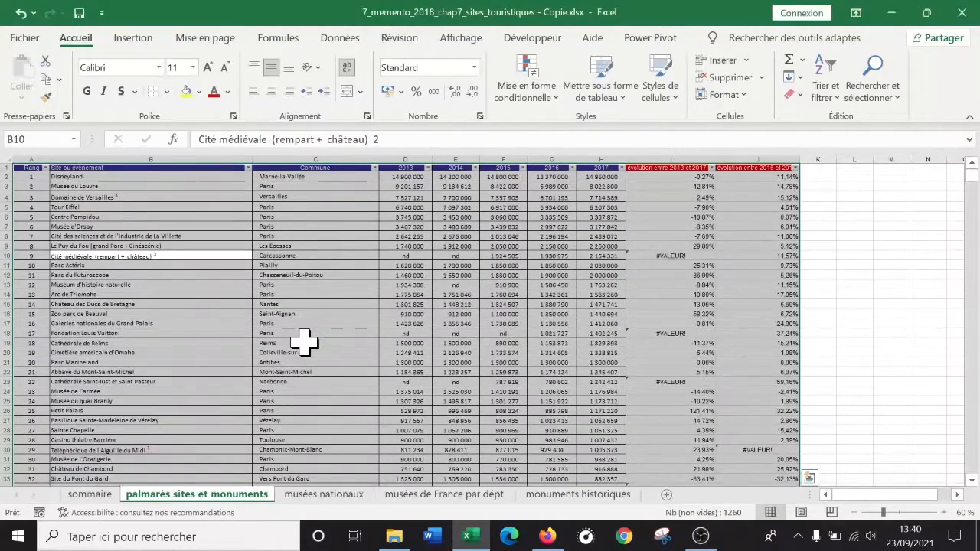
pyautogui.hotkey('ctrl', 'a')
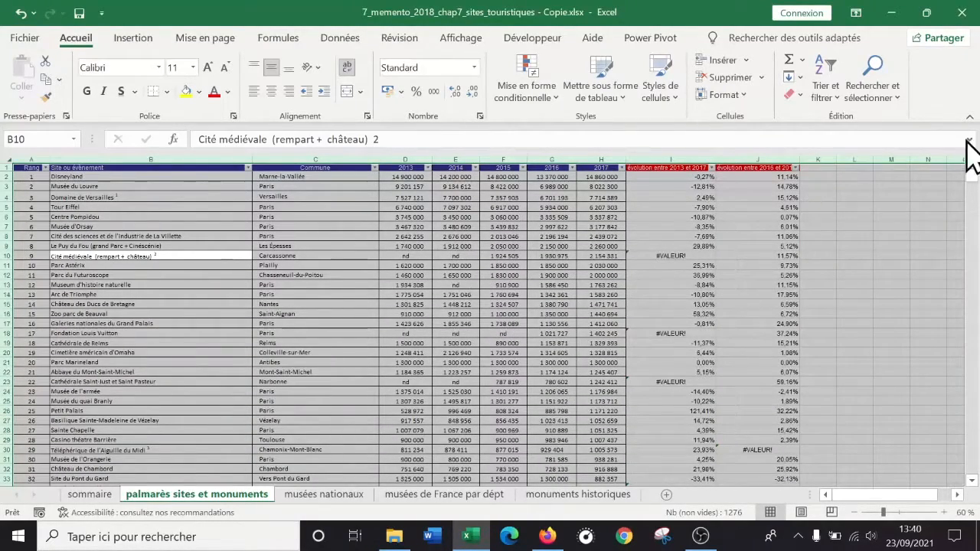
pyautogui.moveTo(975, 185)
pyautogui.mouseDown()
pyautogui.moveTo(974, 241)
pyautogui.moveTo(976, 192)
pyautogui.mouseUp()
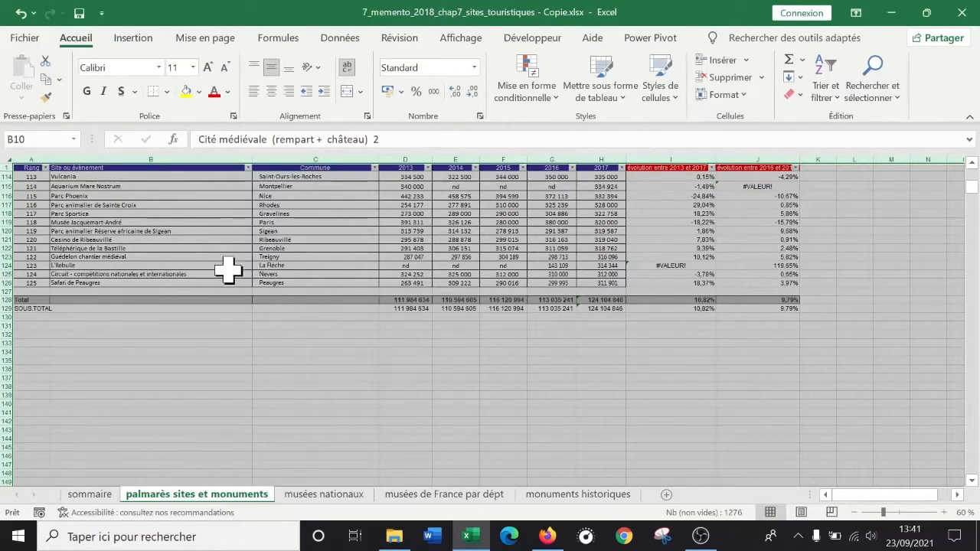
# Select the whole tourist sites data block with its headers, leaving out the Total and SOUS.TOTAL rows.
pyautogui.click(854, 205)
pyautogui.click(156, 206)
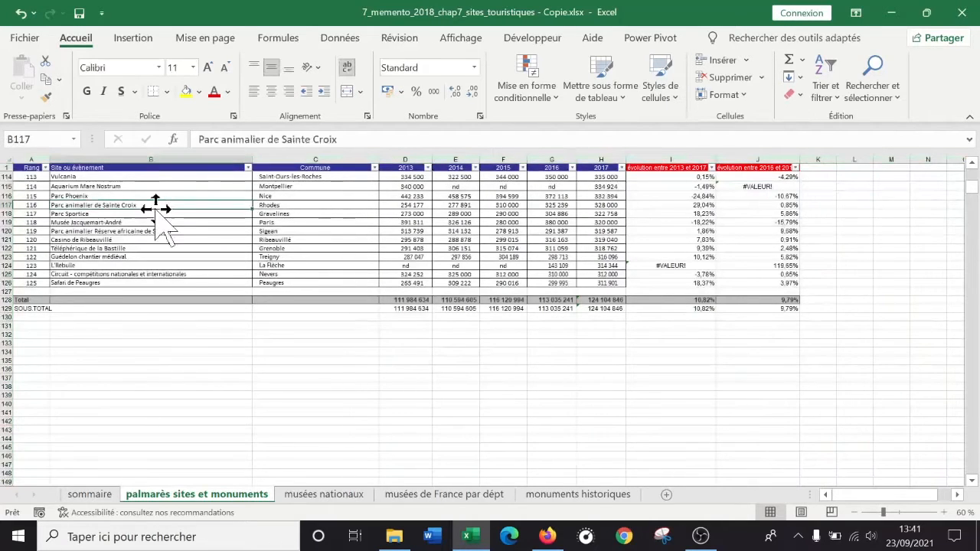
pyautogui.hotkey('ctrl', 'a')
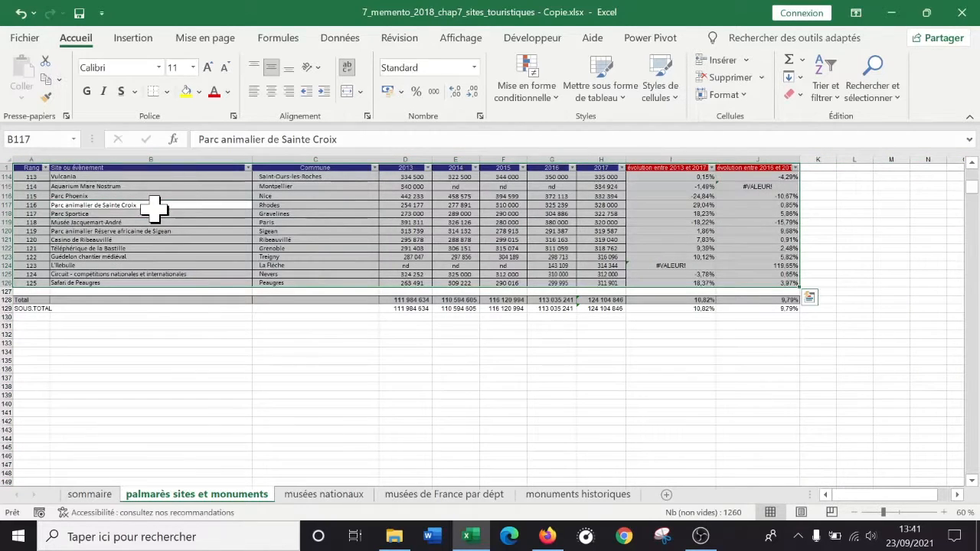
pyautogui.click(248, 222)
pyautogui.hotkey('ctrl', 'a')
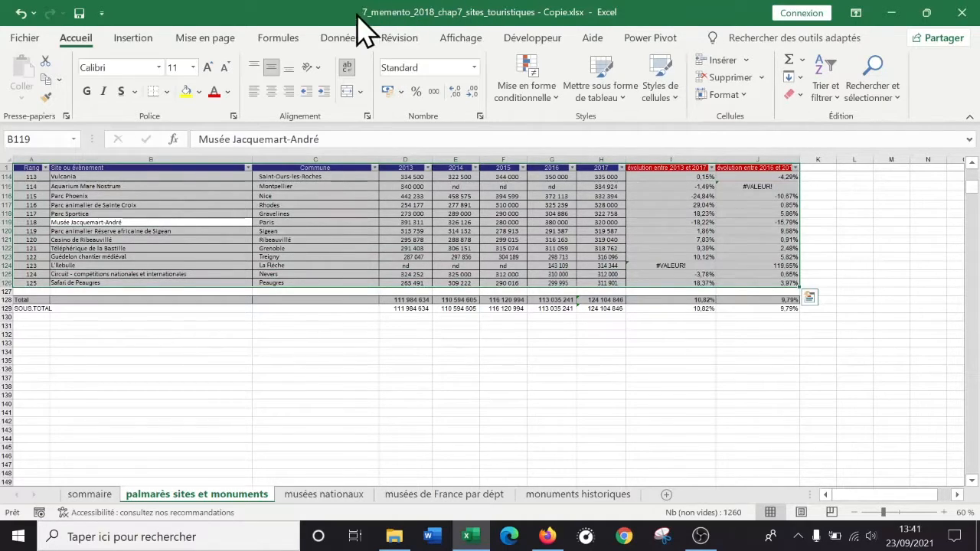
pyautogui.click(342, 42)
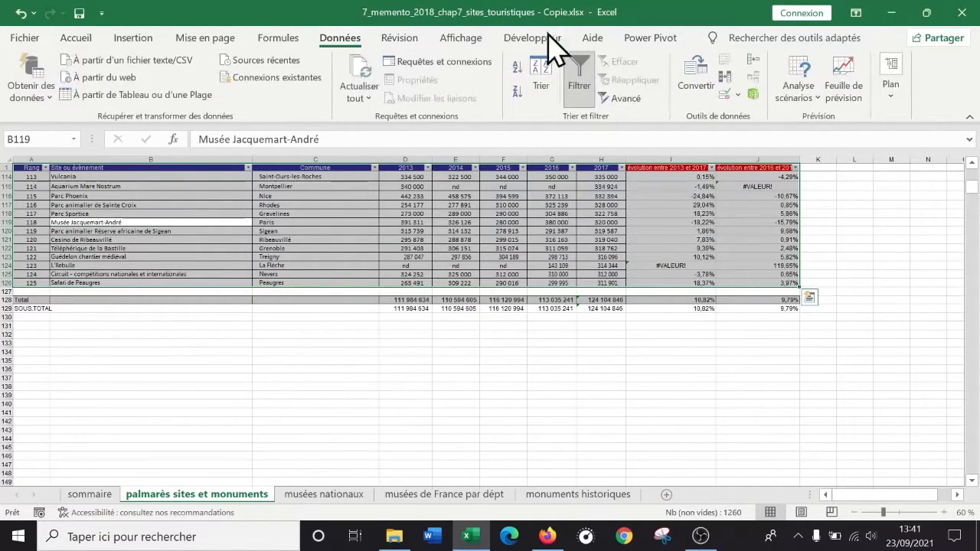
pyautogui.click(542, 79)
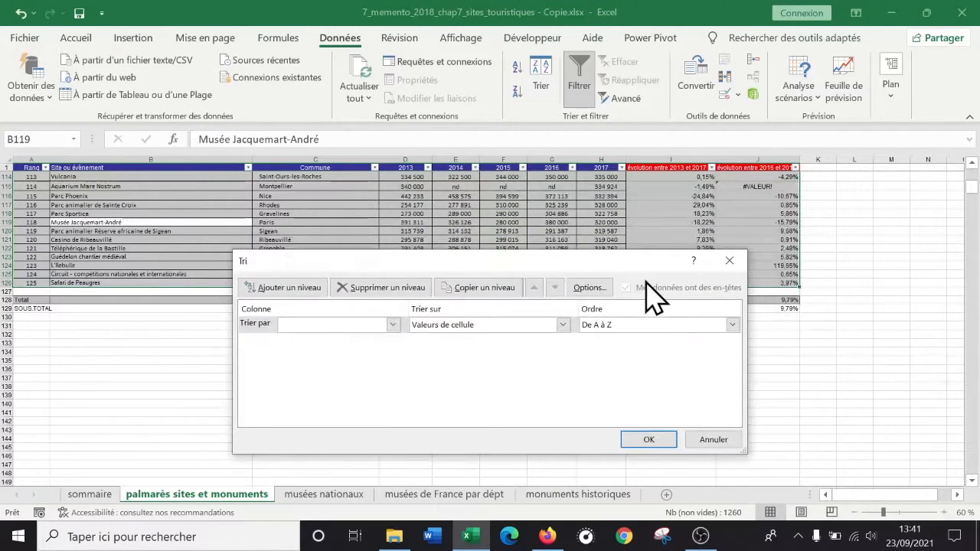
pyautogui.click(385, 328)
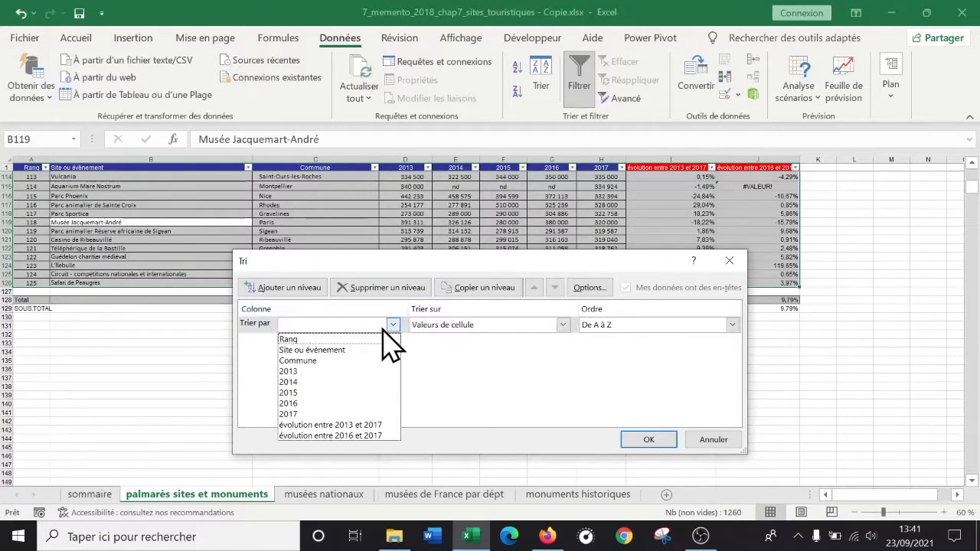
pyautogui.click(337, 423)
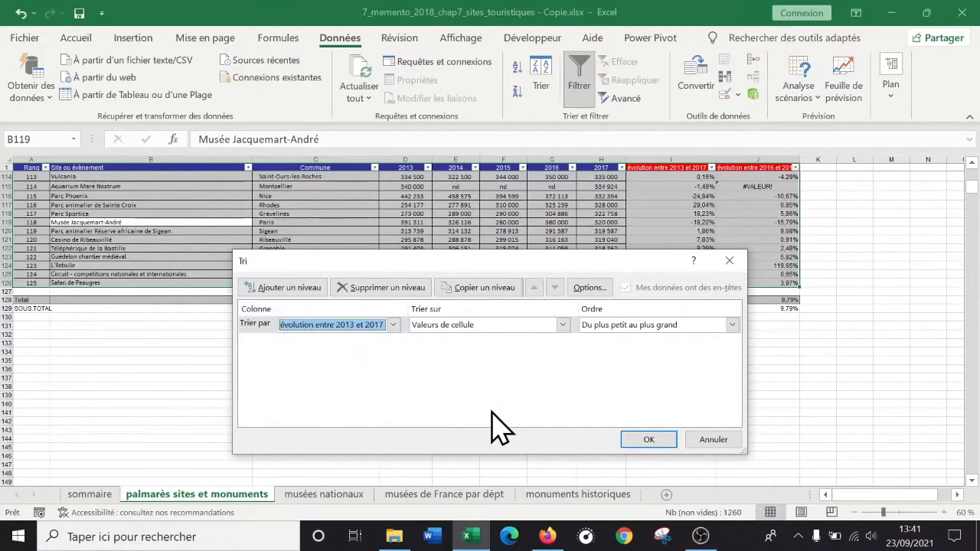
pyautogui.click(694, 326)
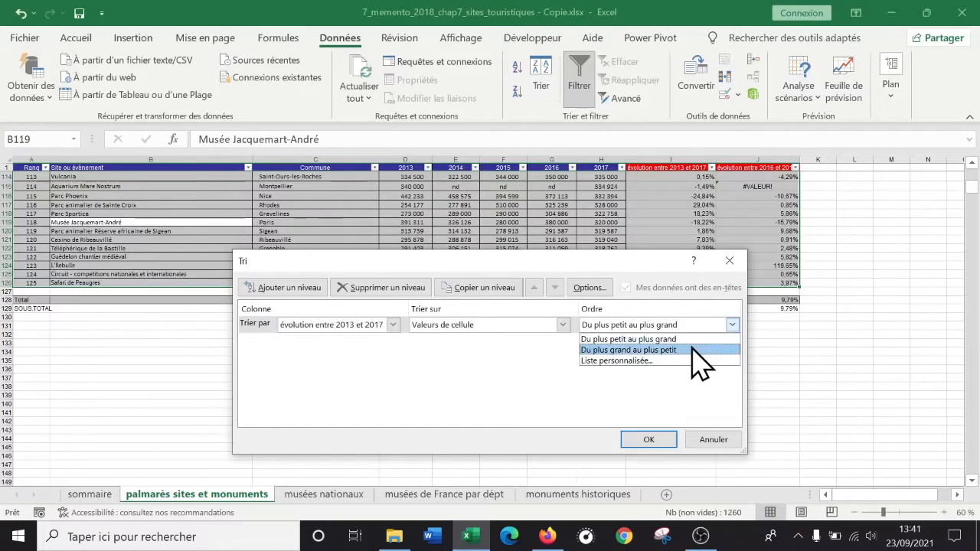
pyautogui.click(723, 449)
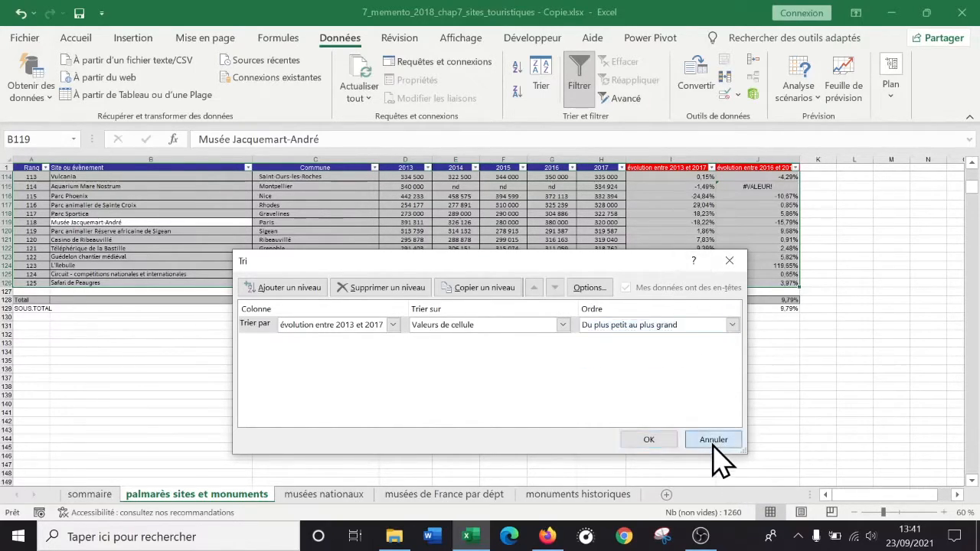
pyautogui.click(713, 441)
# Sort the table by évolution entre 2013 et 2017, from largest to smallest.
pyautogui.click(708, 222)
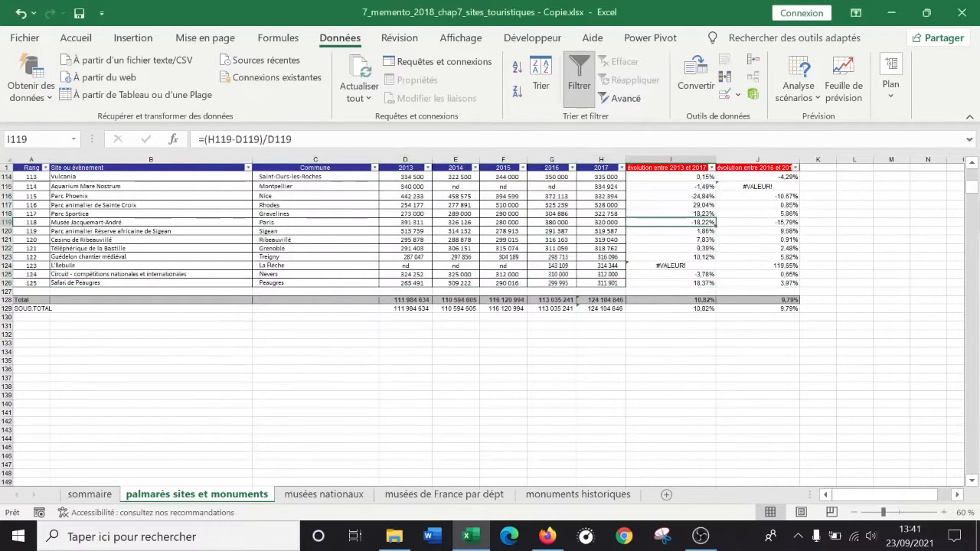
pyautogui.moveTo(973, 201); pyautogui.dragTo(975, 136)
pyautogui.click(721, 246)
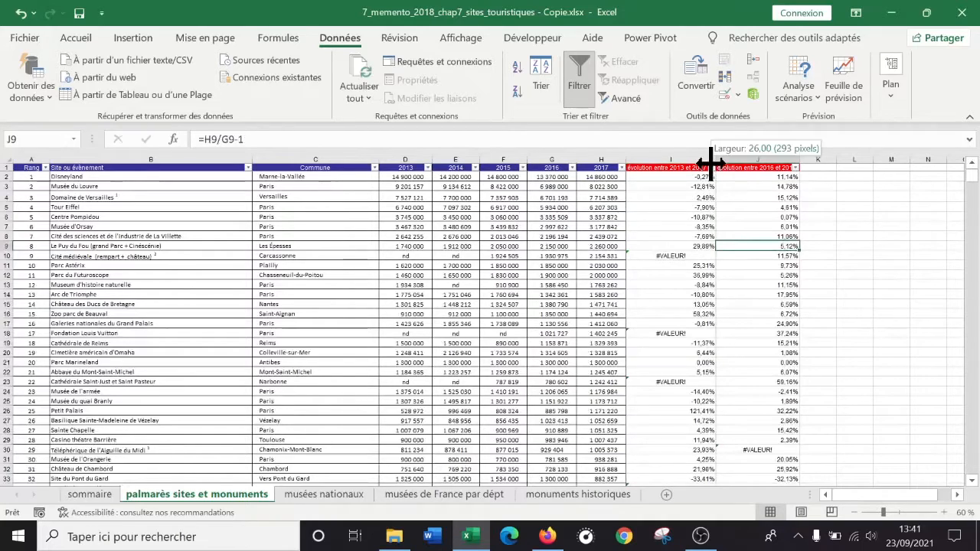
pyautogui.click(712, 167)
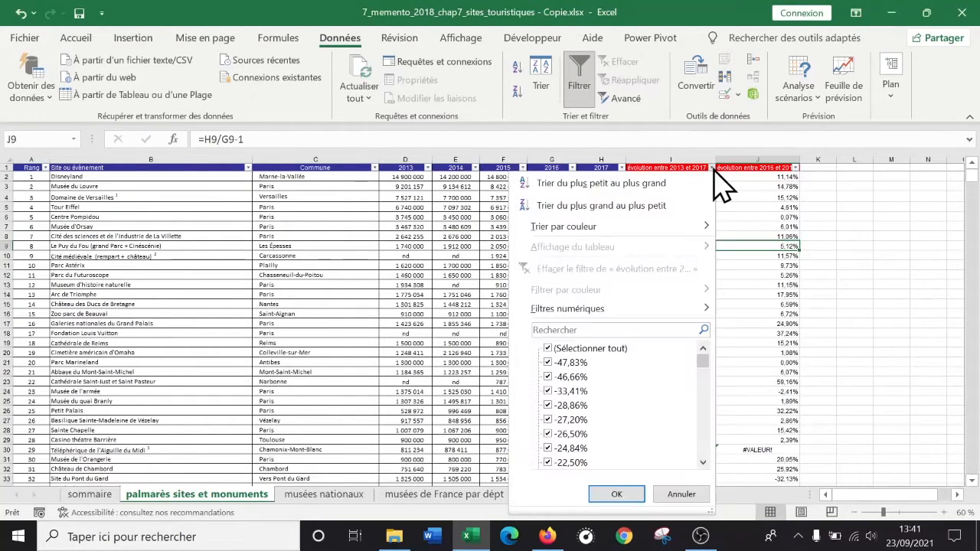
pyautogui.click(636, 206)
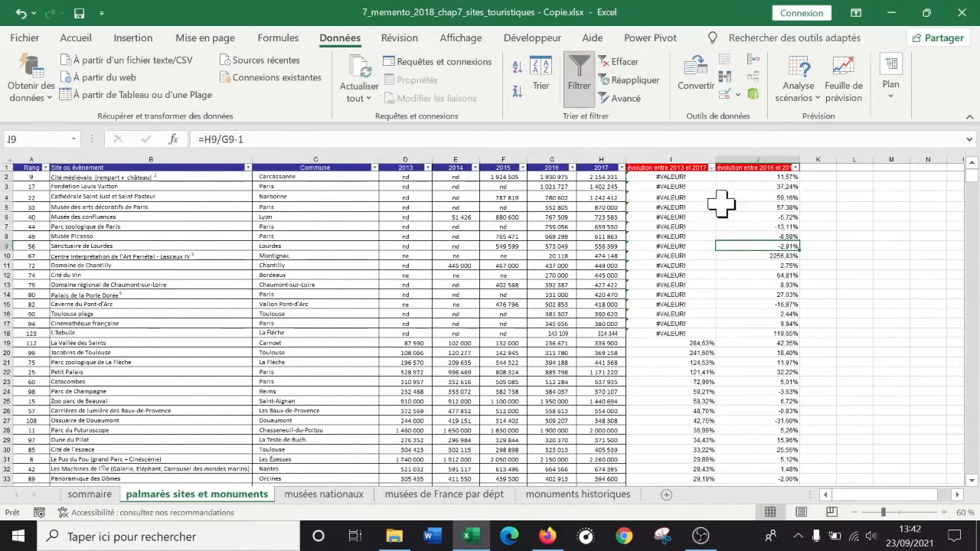
# Enlarge the sheet to 70% and examine the sites just below the #VALEUR! rows, starting with La Vallée des Saints in row 19.
pyautogui.click(700, 342)
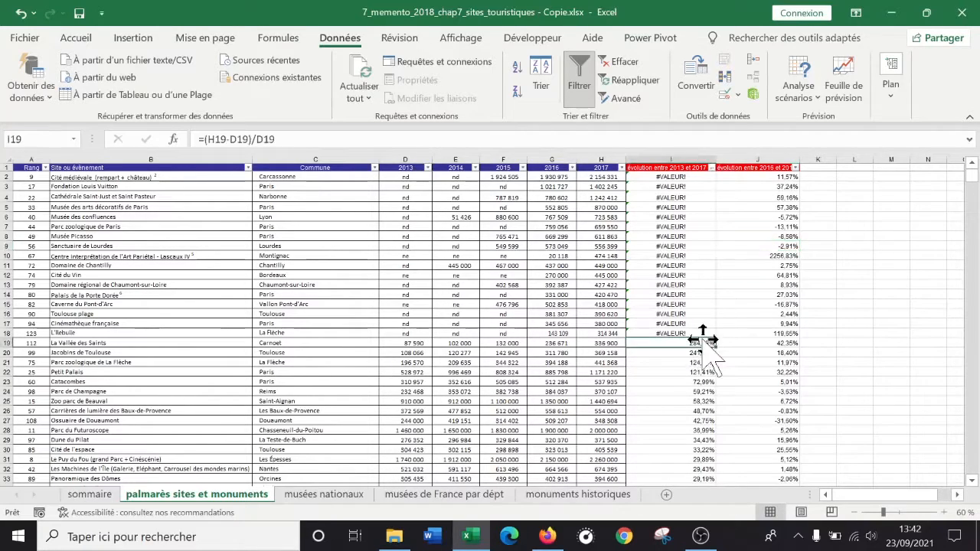
pyautogui.click(9, 343)
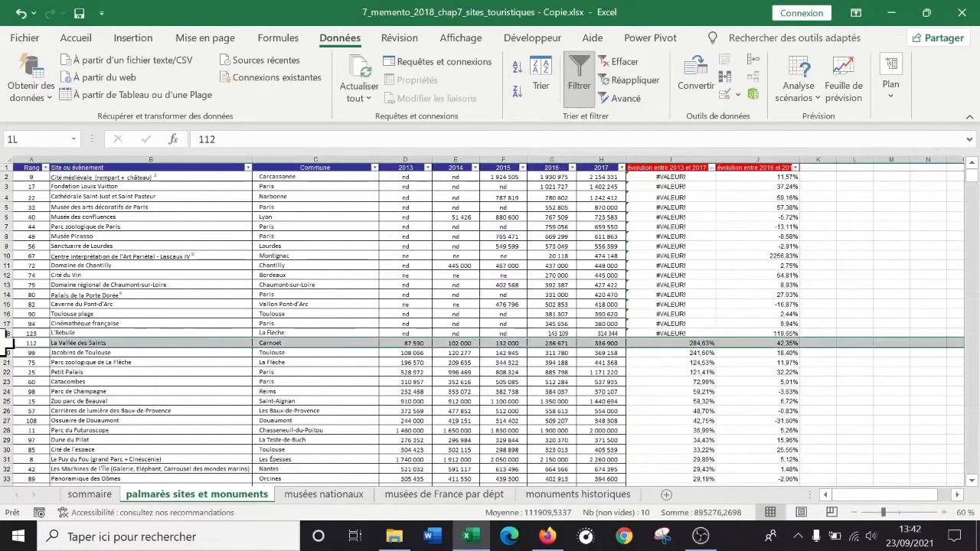
pyautogui.click(944, 512)
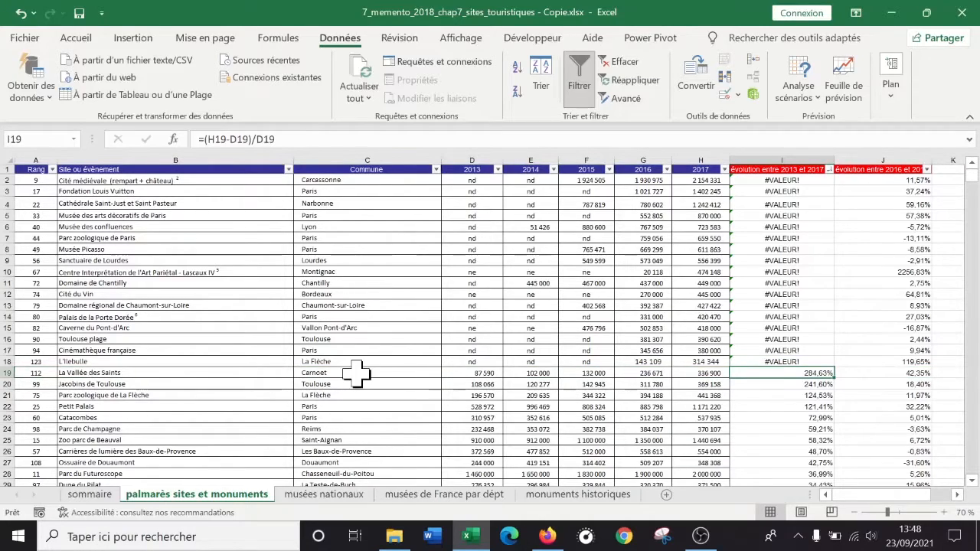
pyautogui.click(126, 373)
pyautogui.press('Right')
pyautogui.press('Right')
pyautogui.press('Right')
pyautogui.press('Left')
pyautogui.press('Left')
pyautogui.press('Left')
pyautogui.press('Down')
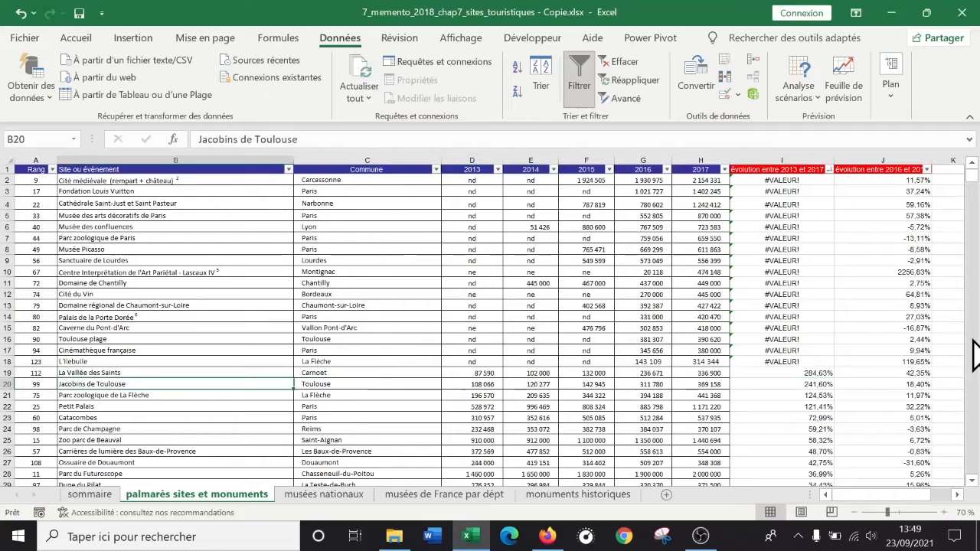
pyautogui.press('Down')
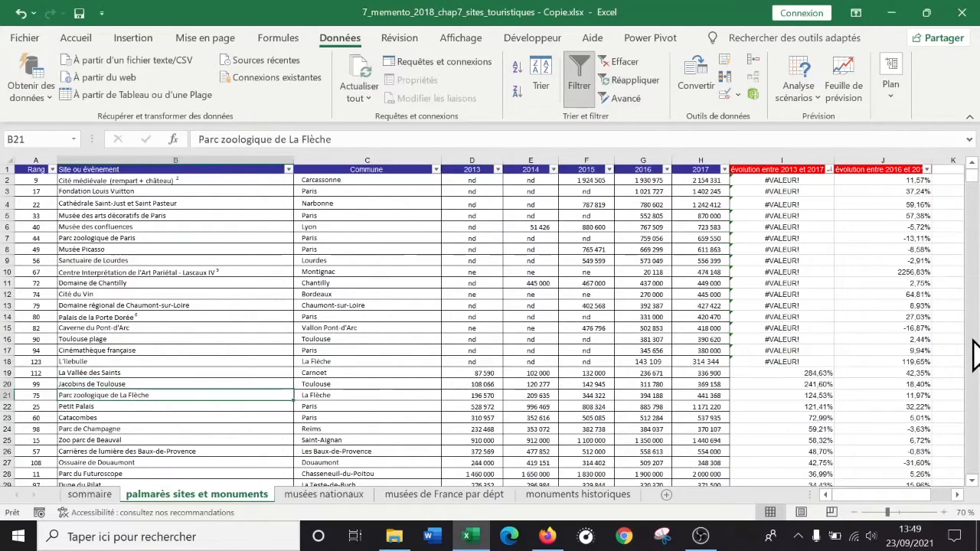
# Compare the 2013 and 2017 visitor numbers of La Vallée des Saints in D19 and H19 with its evolution rate in I19.
pyautogui.press('Right')
pyautogui.press('Right')
pyautogui.press('Up')
pyautogui.press('Up')
pyautogui.press('Right')
pyautogui.press('Right')
pyautogui.press('Right')
pyautogui.press('Right')
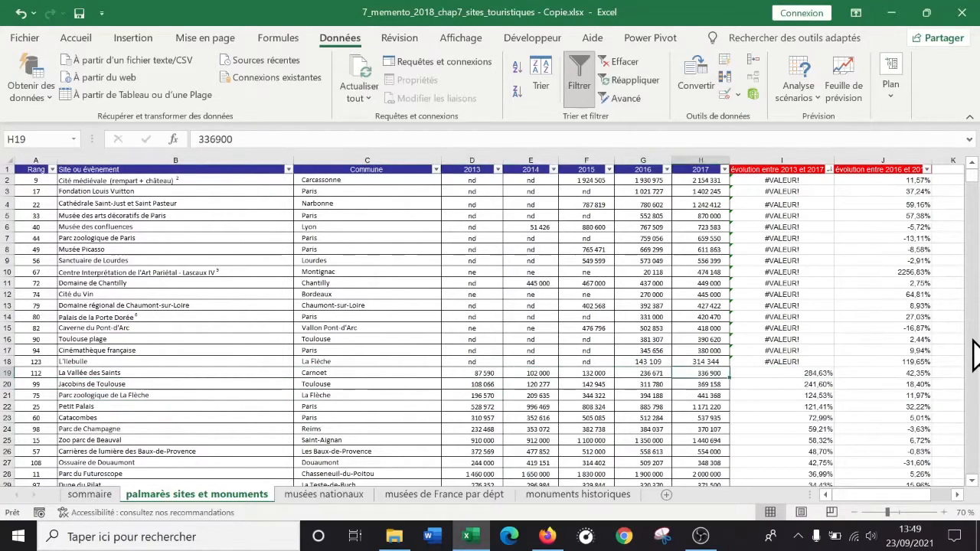
pyautogui.press('Right')
pyautogui.press('Left')
pyautogui.press('Left')
pyautogui.press('Left')
pyautogui.press('Left')
pyautogui.press('Left')
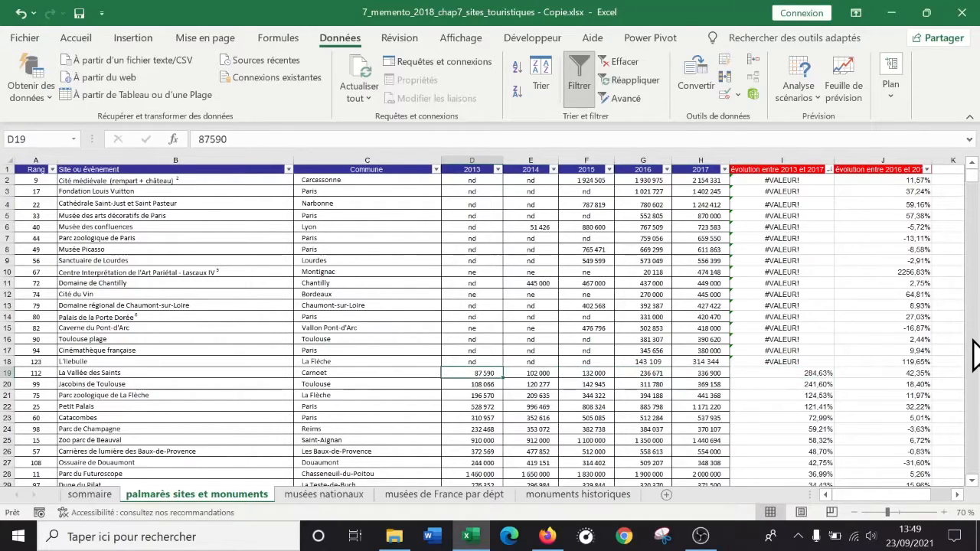
pyautogui.press('Right')
pyautogui.press('Right')
pyautogui.press('Right')
pyautogui.press('Right')
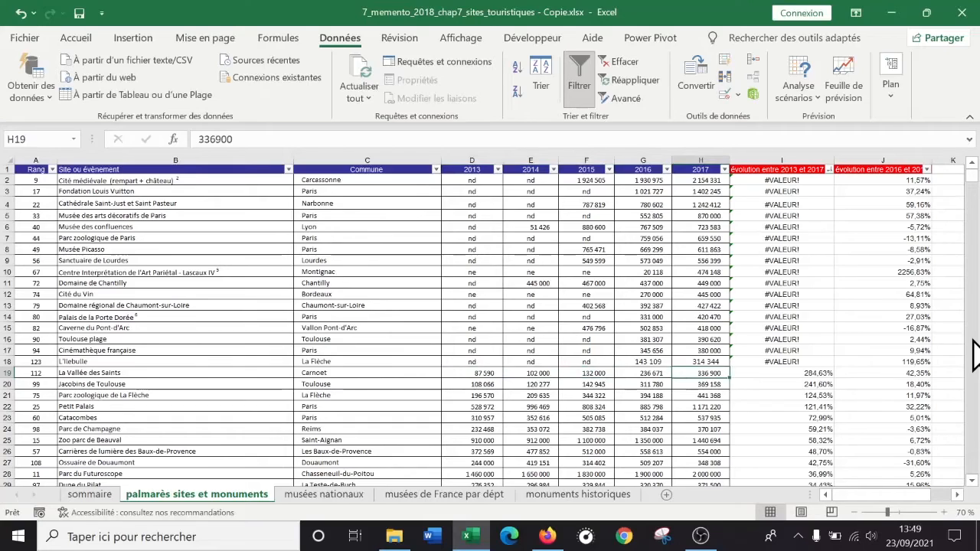
pyautogui.press('Right')
pyautogui.press('Left')
pyautogui.press('Left')
pyautogui.press('Left')
pyautogui.press('Left')
pyautogui.press('Left')
pyautogui.press('Right')
pyautogui.press('Right')
pyautogui.press('Right')
pyautogui.press('Right')
pyautogui.press('Right')
pyautogui.press('Left')
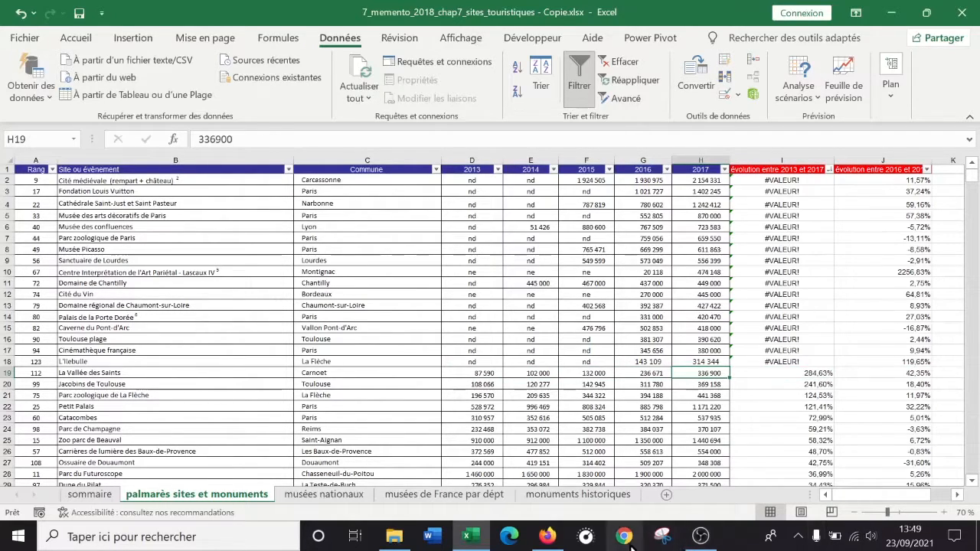
# Switch to Chrome and search Google for "vallée des saints".
pyautogui.click(625, 537)
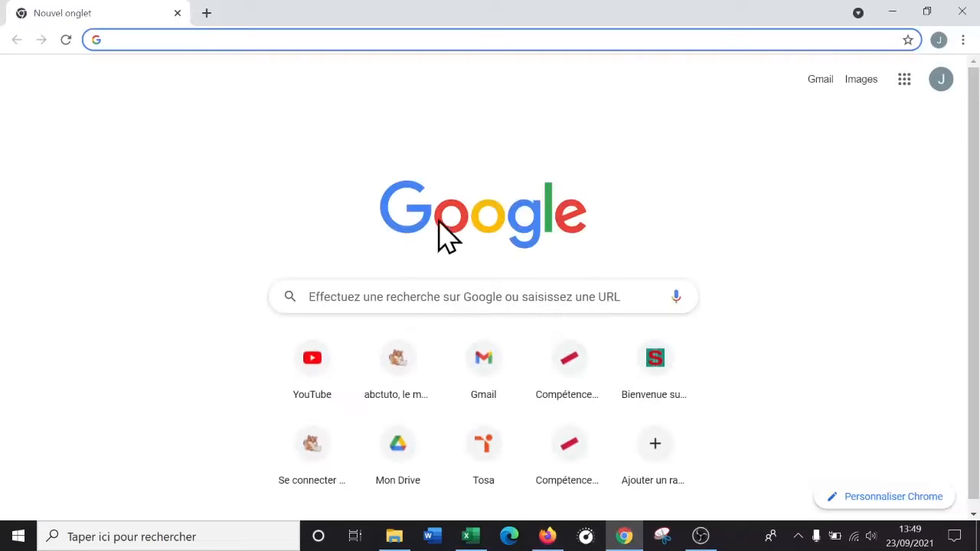
pyautogui.write('vallée des saints')
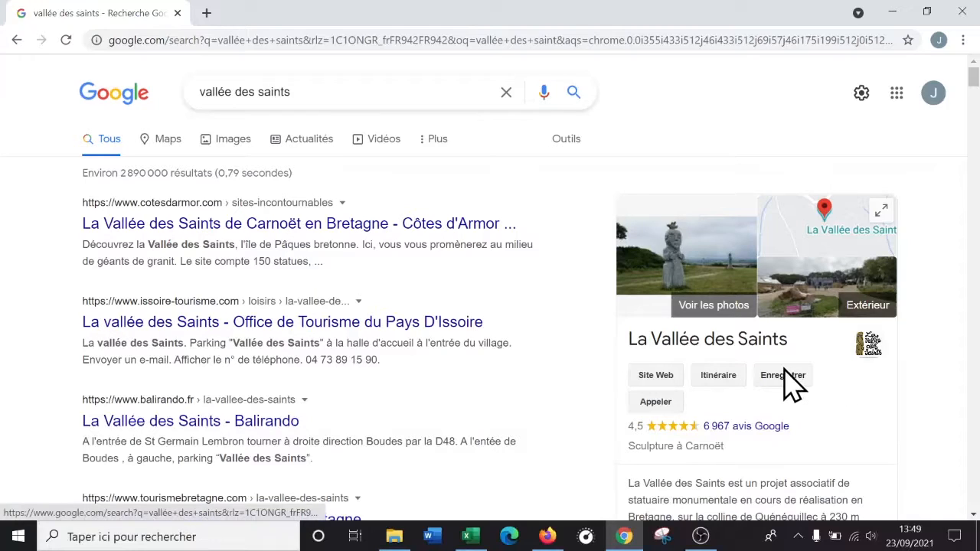
pyautogui.click(623, 540)
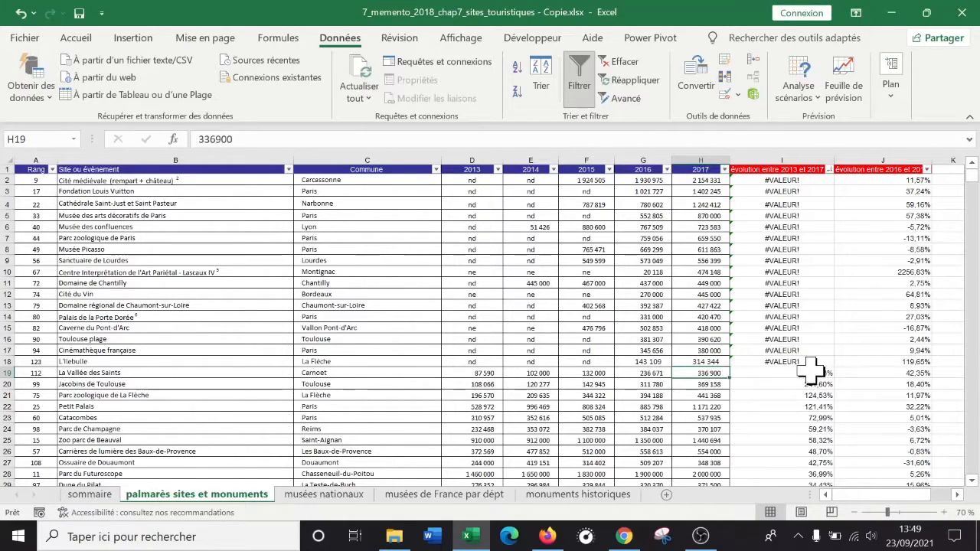
pyautogui.click(616, 540)
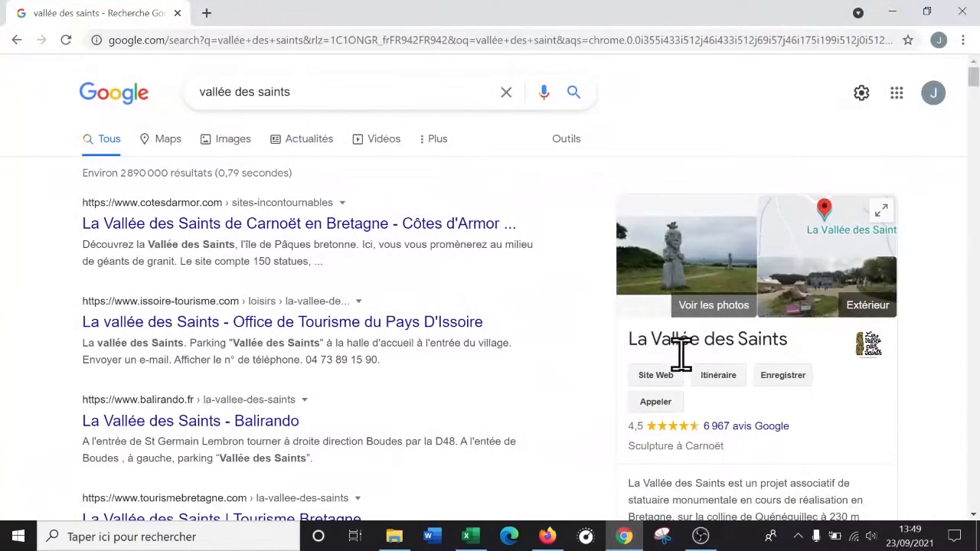
# Look through the Google image results for vallée des saints and return to the general search results.
pyautogui.click(232, 150)
pyautogui.scroll(-6, 762, 302)
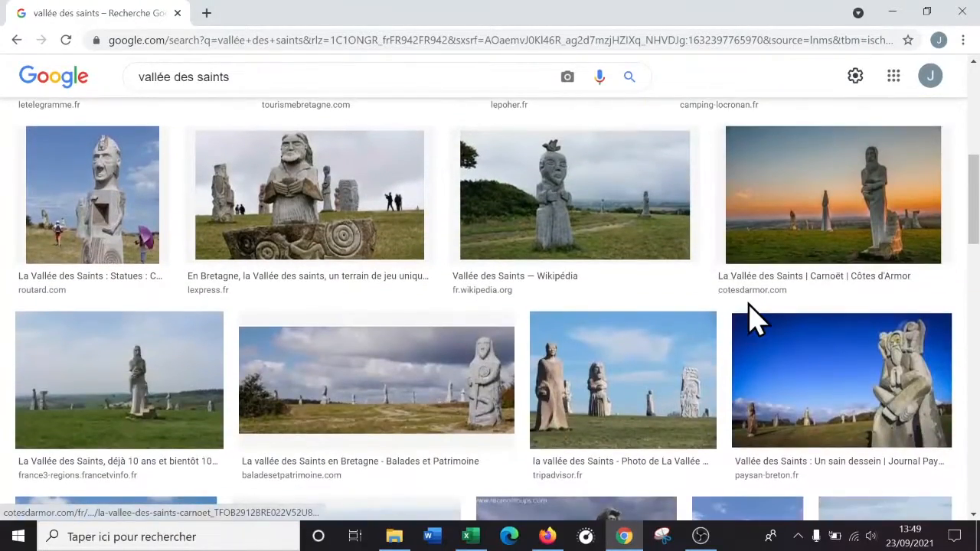
pyautogui.scroll(-5, 779, 417)
pyautogui.scroll(-12, 773, 411)
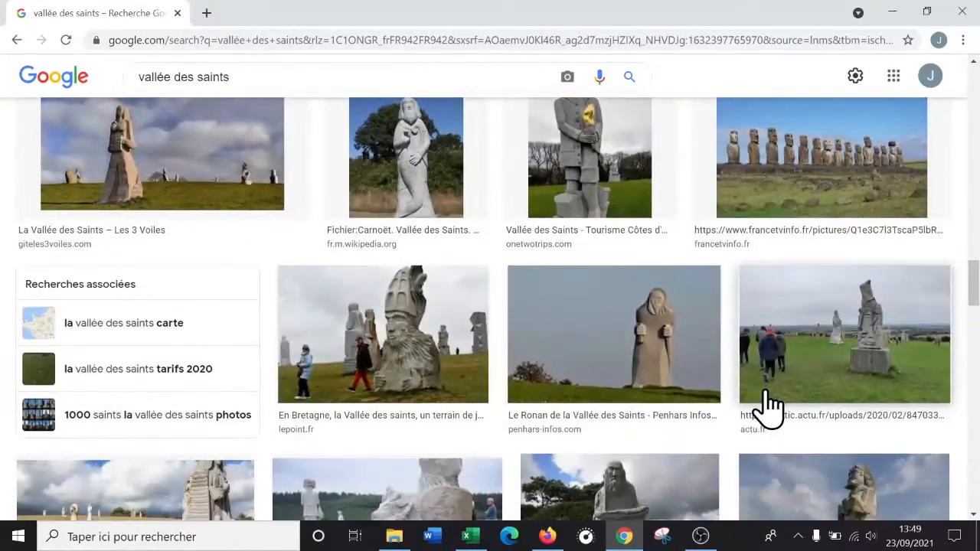
pyautogui.scroll(-15, 768, 404)
pyautogui.scroll(-9, 758, 400)
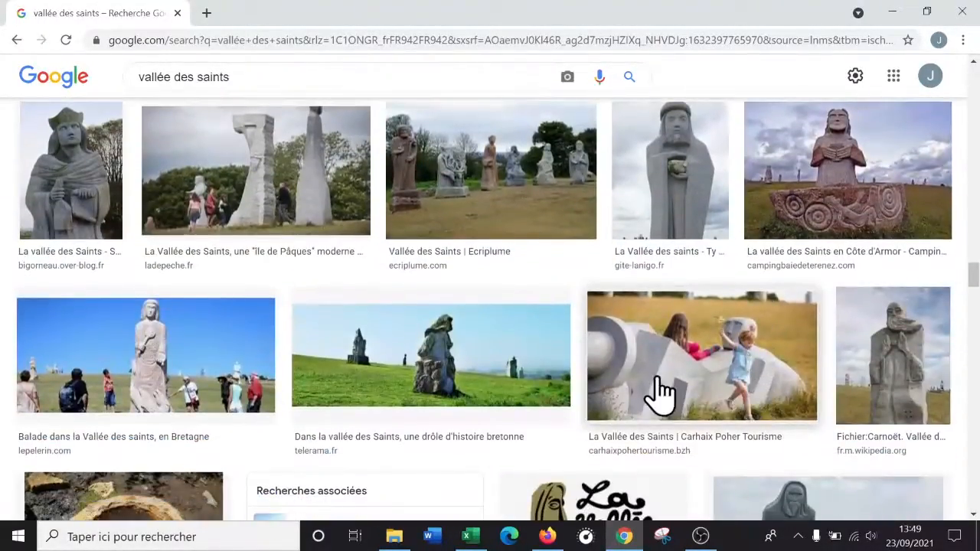
pyautogui.click(17, 40)
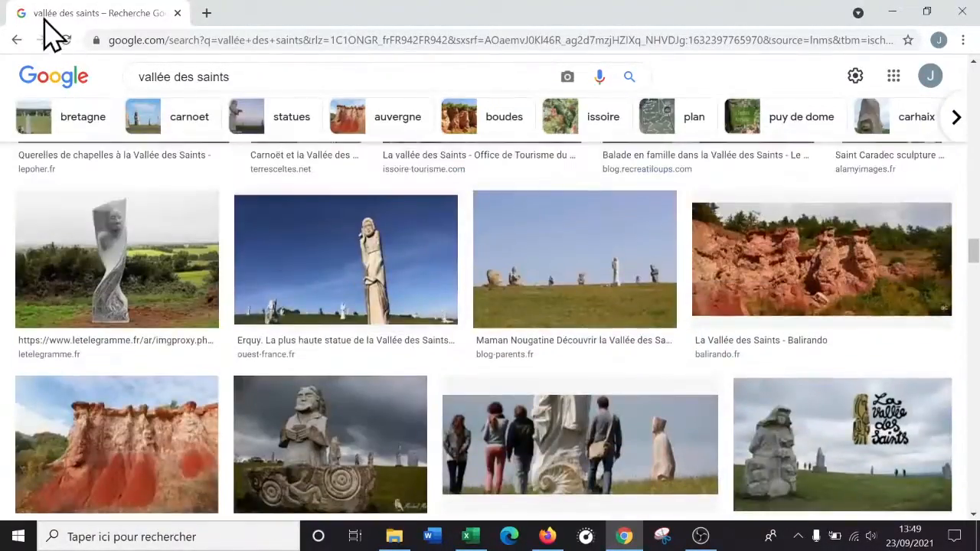
pyautogui.click(17, 40)
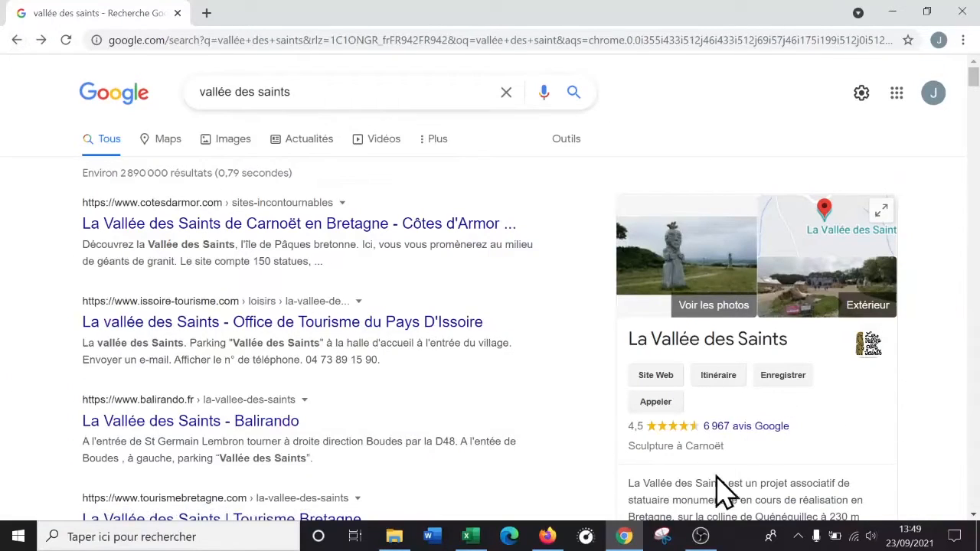
# Open the official La Vallée des Saints website and look through its home page presentation.
pyautogui.click(655, 375)
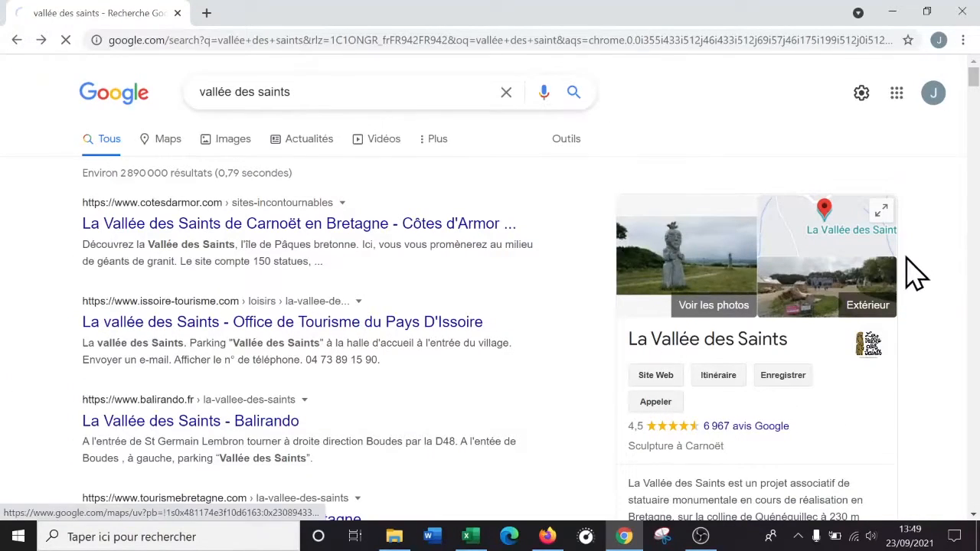
pyautogui.scroll(-1, 737, 268)
pyautogui.scroll(-4, 739, 272)
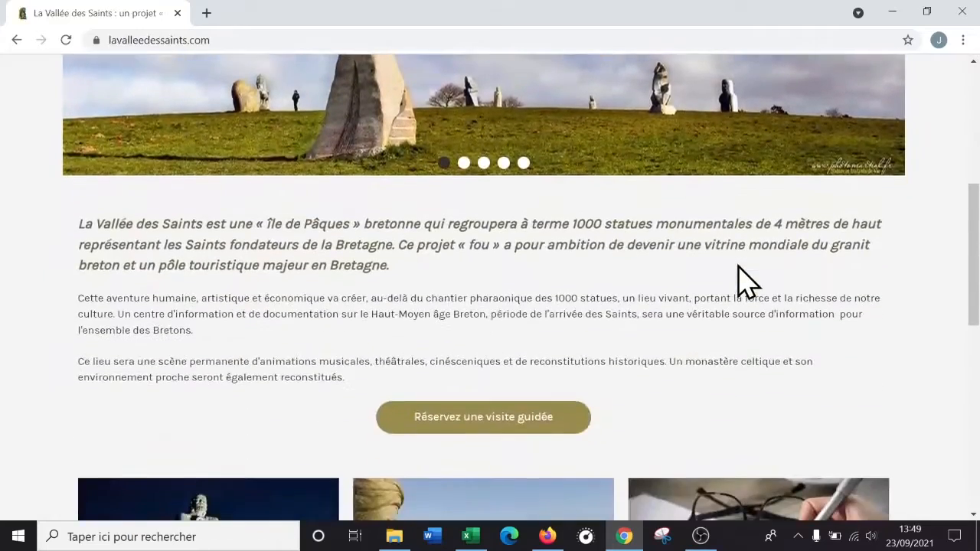
pyautogui.scroll(5, 741, 275)
pyautogui.scroll(-7, 873, 264)
pyautogui.scroll(7, 873, 298)
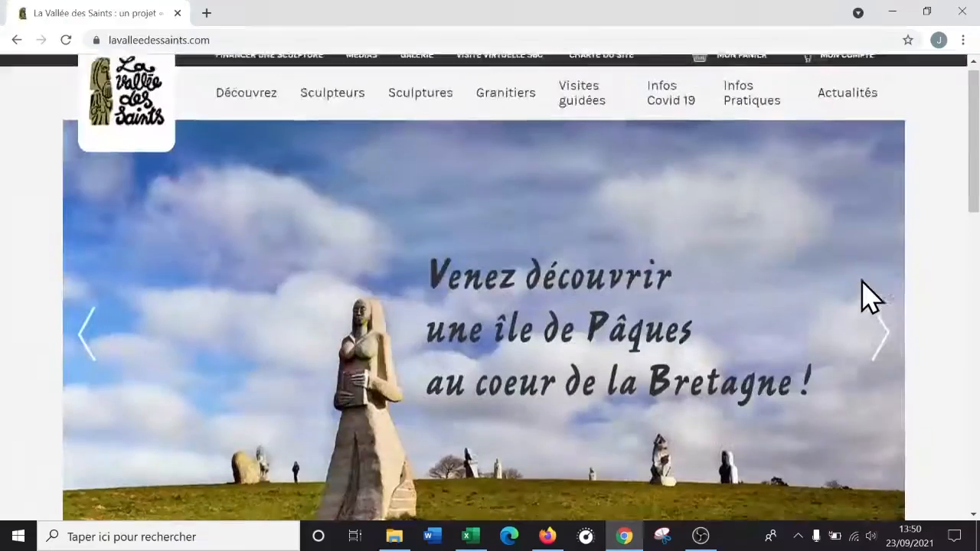
pyautogui.scroll(-2, 872, 298)
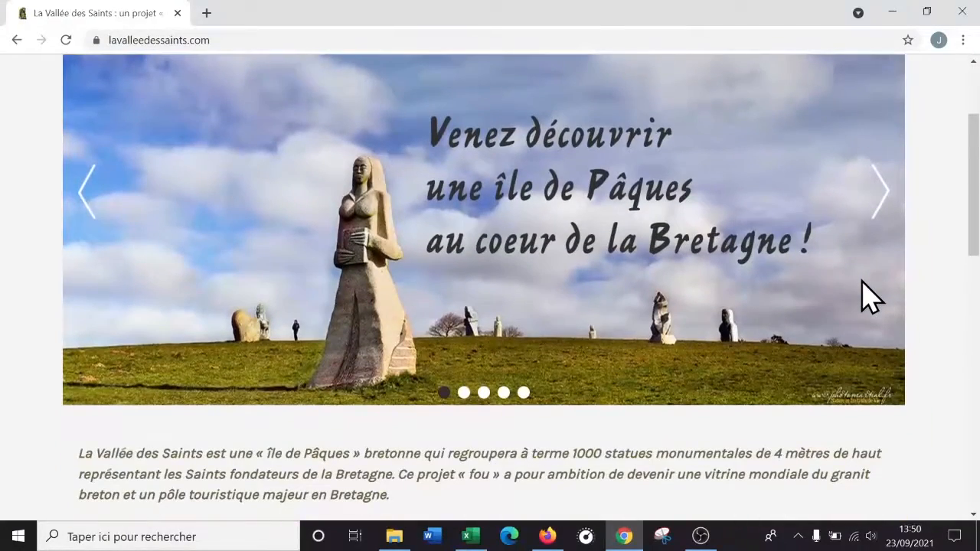
# Switch back to the Excel workbook and review the 2013-2017 evolution rates in I19 and I20.
pyautogui.click(624, 538)
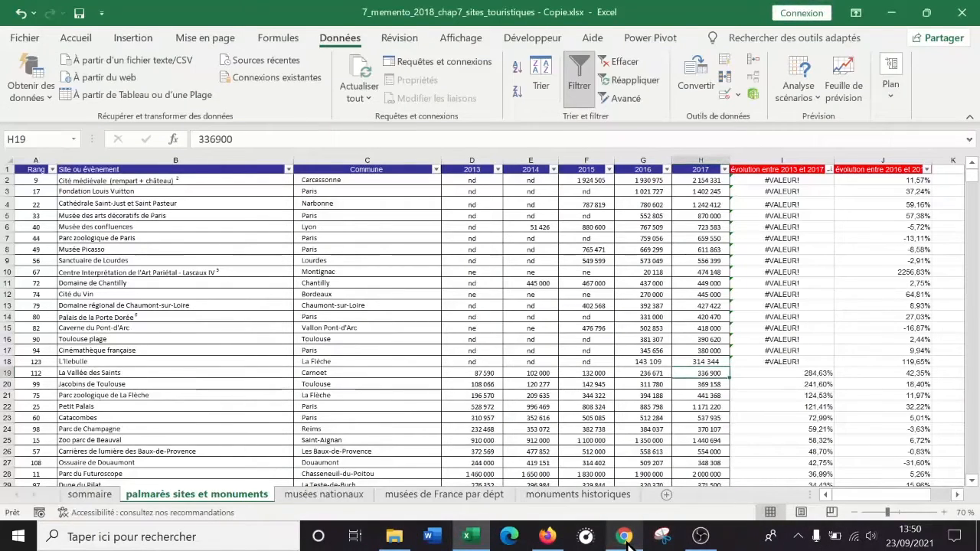
pyautogui.press('Right')
pyautogui.press('Right')
pyautogui.press('Right')
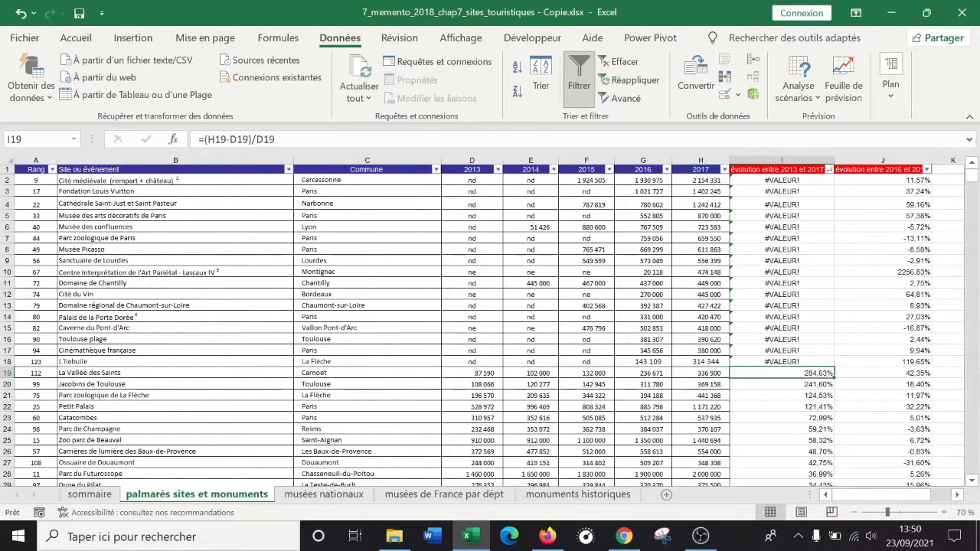
pyautogui.press('Left')
pyautogui.press('Left')
pyautogui.press('Down')
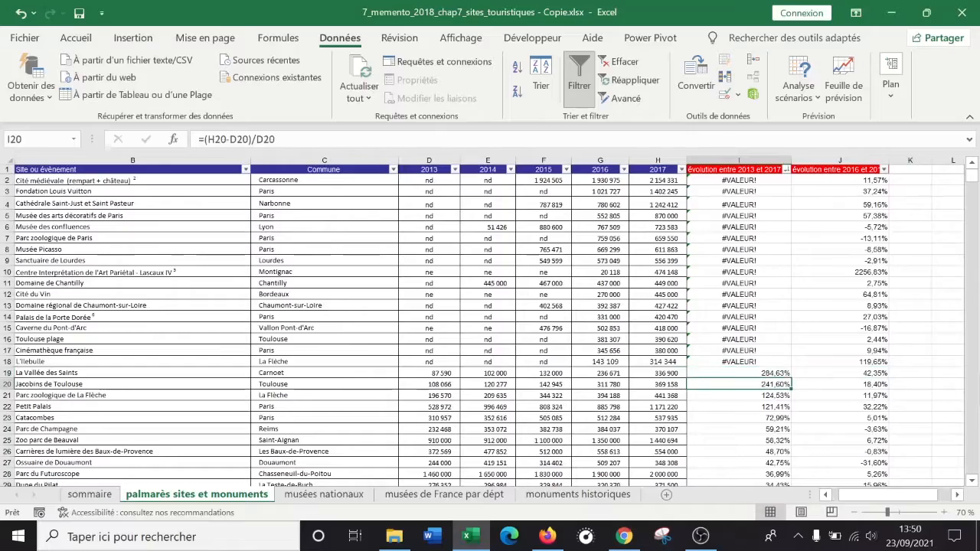
# Go down the 2013-2017 evolution column to examine the sites with the strongest declines, ending at I126.
pyautogui.press('Down')
pyautogui.press('Down')
pyautogui.press('Down')
pyautogui.press('Down')
pyautogui.press('Down')
pyautogui.press('Down')
pyautogui.press('Down')
pyautogui.press('Down')
pyautogui.press('Down')
pyautogui.press('Down')
pyautogui.press('Down')
pyautogui.press('Down')
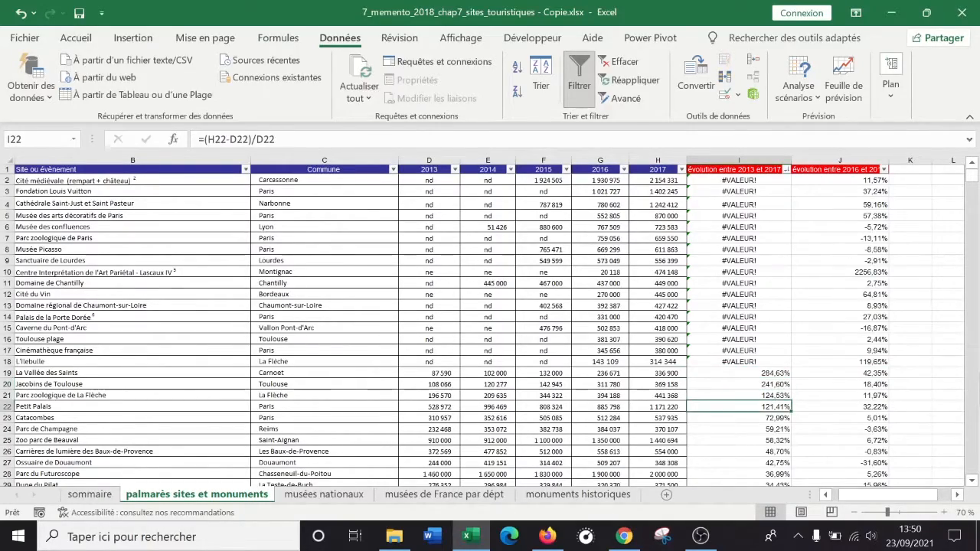
pyautogui.press('Down')
pyautogui.press('Down')
pyautogui.press('Down')
pyautogui.press('Down')
pyautogui.press('Down')
pyautogui.press('Down')
pyautogui.press('Down')
pyautogui.press('Down')
pyautogui.press('Down')
pyautogui.press('Down')
pyautogui.press('Down')
pyautogui.press('Down')
pyautogui.press('Down')
pyautogui.press('Down')
pyautogui.press('Down')
pyautogui.press('Down')
pyautogui.press('Down')
pyautogui.press('Down')
pyautogui.press('Down')
pyautogui.press('Down')
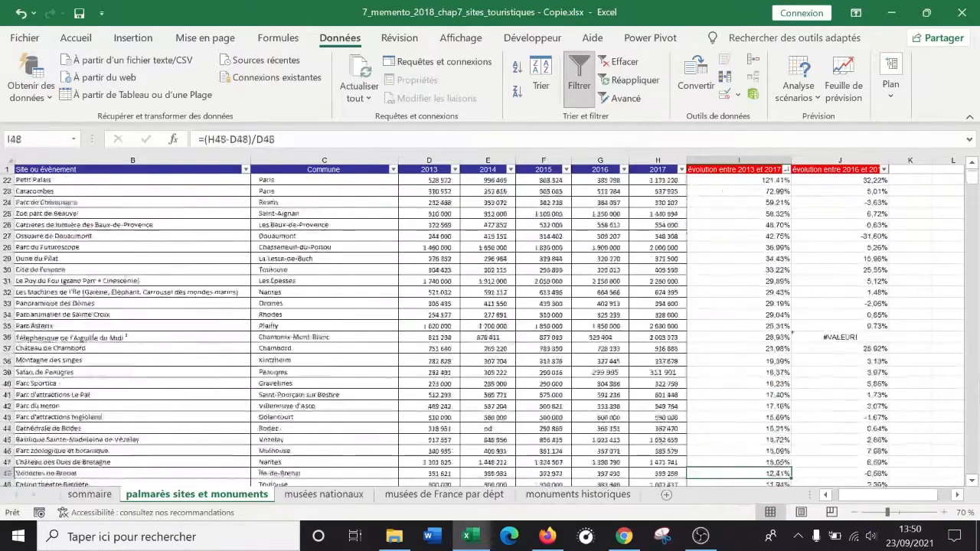
pyautogui.press('Down')
pyautogui.press('Down')
pyautogui.press('Down')
pyautogui.press('Down')
pyautogui.press('Down')
pyautogui.press('Down')
pyautogui.press('Down')
pyautogui.press('Down')
pyautogui.press('Down')
pyautogui.press('Down')
pyautogui.press('Down')
pyautogui.press('Down')
pyautogui.press('Down')
pyautogui.press('Down')
pyautogui.press('Down')
pyautogui.press('Down')
pyautogui.press('Down')
pyautogui.press('Down')
pyautogui.press('Down')
pyautogui.press('Down')
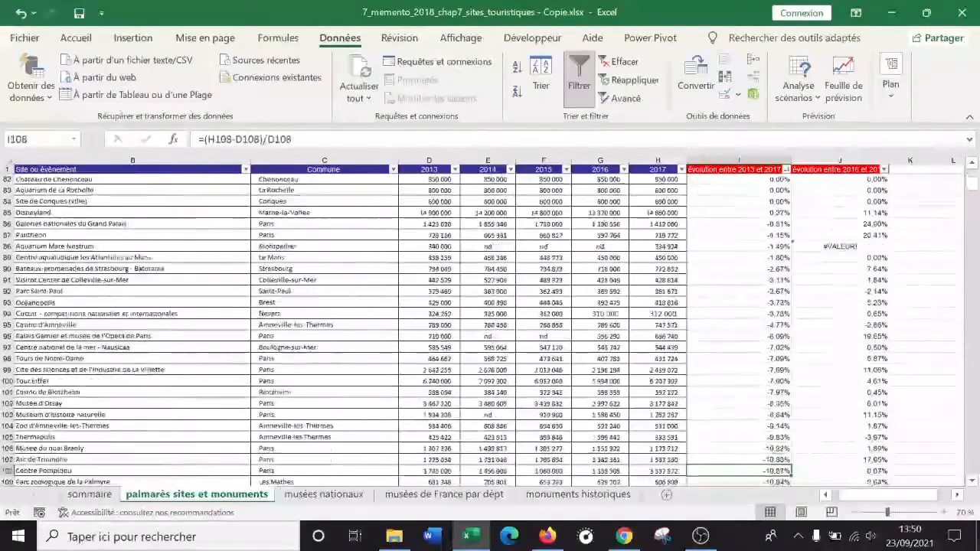
pyautogui.press('Up')
pyautogui.press('Up')
pyautogui.press('Up')
pyautogui.press('Up')
pyautogui.press('Up')
pyautogui.press('Up')
pyautogui.press('Up')
pyautogui.press('Up')
pyautogui.press('Up')
pyautogui.press('Up')
pyautogui.press('Up')
pyautogui.press('Up')
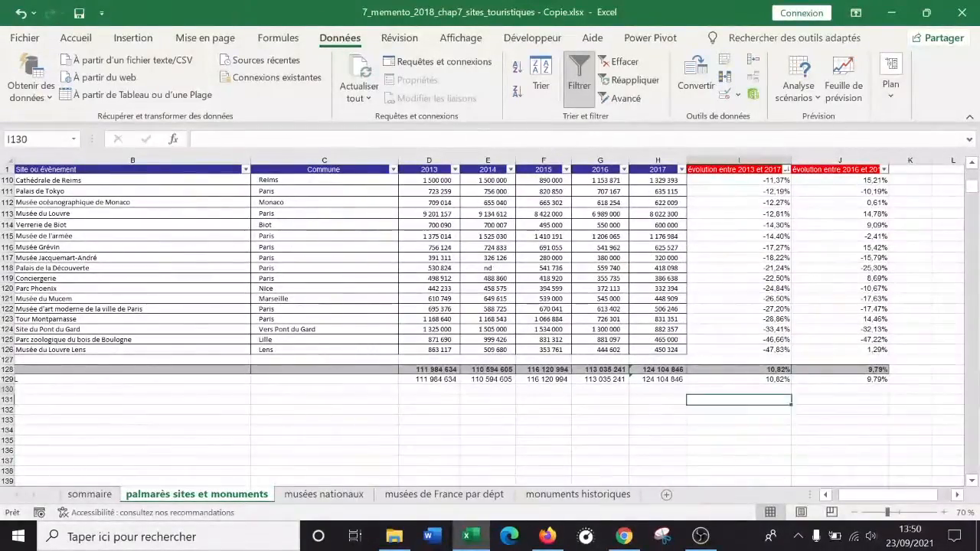
pyautogui.press('Down')
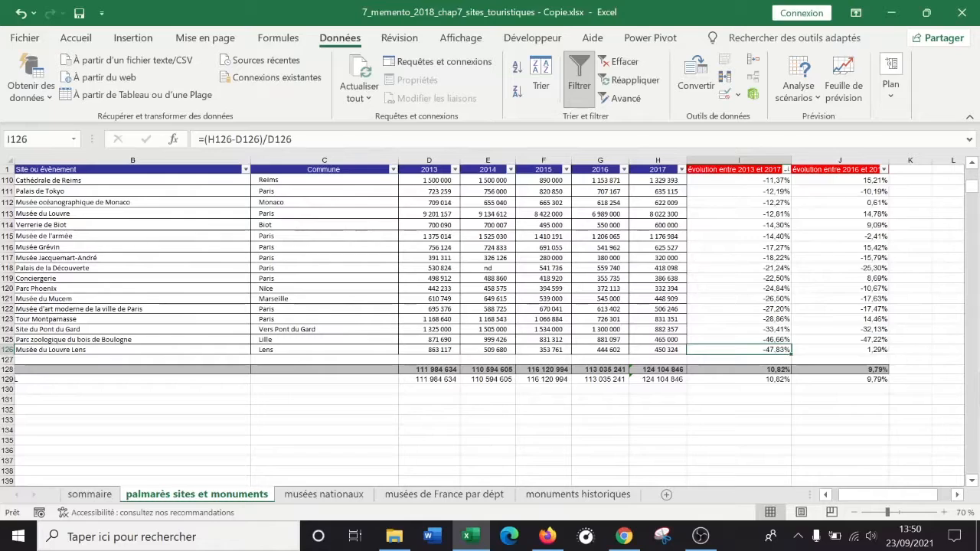
# Examine the names of the lowest-ranked sites, from Musée du Louvre Lens in row 126 up to Site du Pont du Gard in B124.
pyautogui.press('Left')
pyautogui.press('Left')
pyautogui.press('Left')
pyautogui.press('Left')
pyautogui.press('Left')
pyautogui.press('Left')
pyautogui.press('Left')
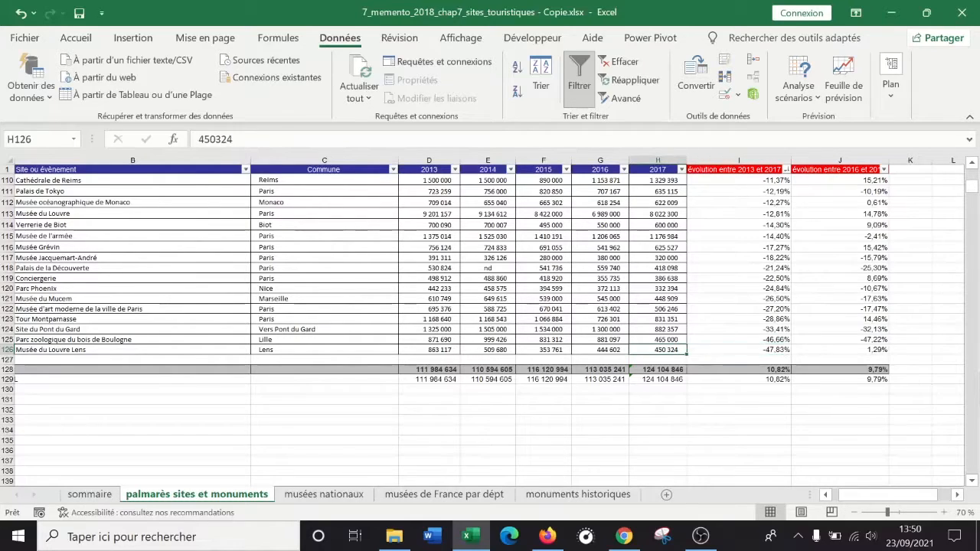
pyautogui.press('Up')
pyautogui.press('Up')
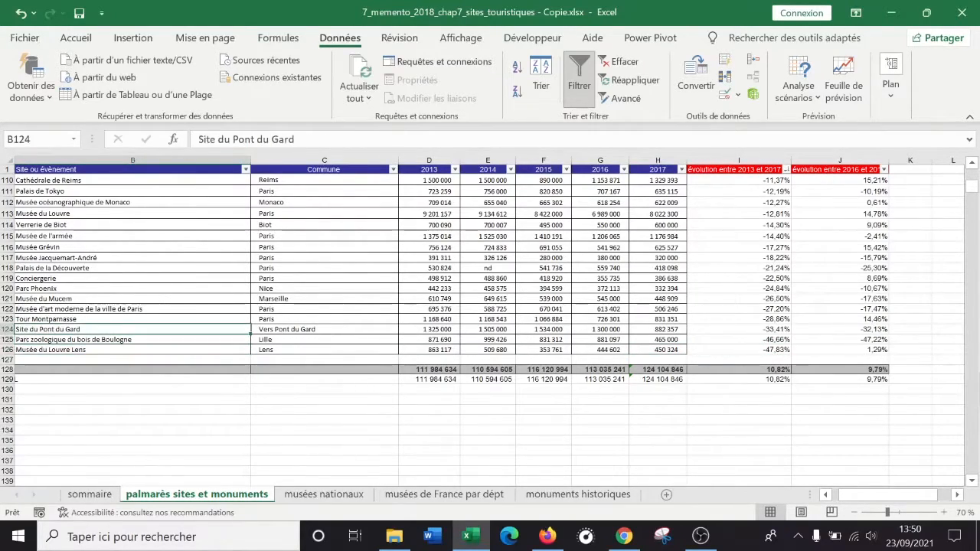
# Review the yearly visitor numbers of Site du Pont du Gard across row 124, up to 2017.
pyautogui.press('Right')
pyautogui.press('Right')
pyautogui.press('Right')
pyautogui.press('Right')
pyautogui.press('Right')
pyautogui.press('Right')
pyautogui.press('Right')
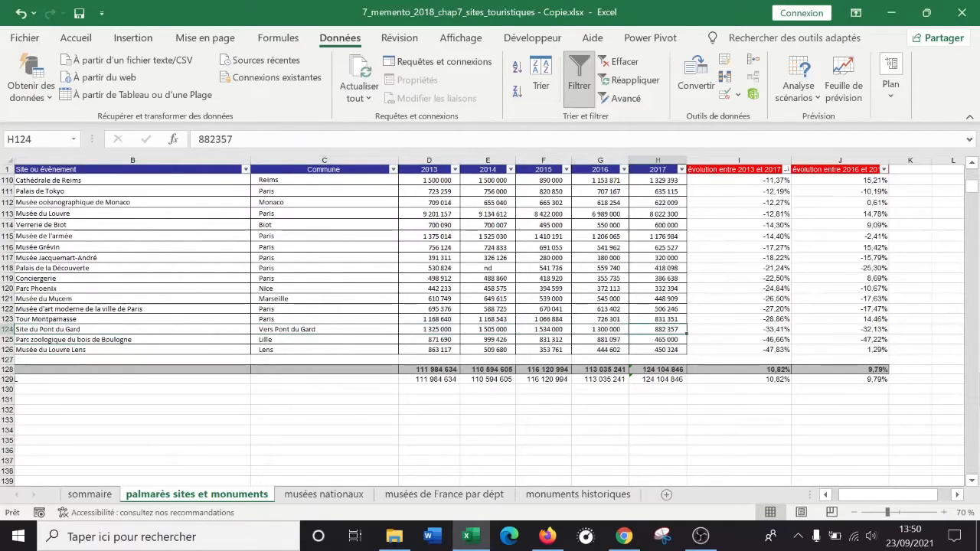
pyautogui.press('Left')
pyautogui.press('Right')
pyautogui.press('Left')
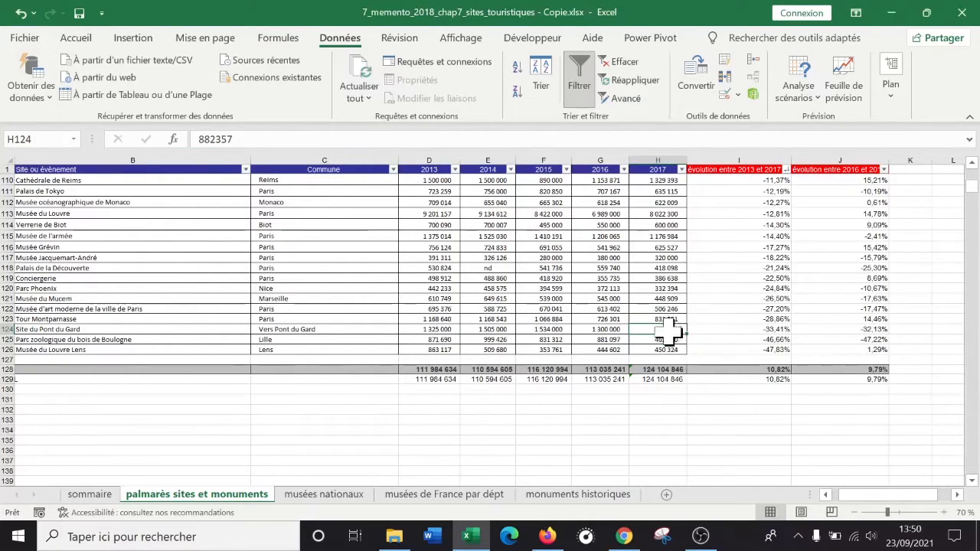
# Compare the evolution rate of Musée du Louvre Lens in I126 with its 2013 and 2017 visitor numbers.
pyautogui.click(784, 350)
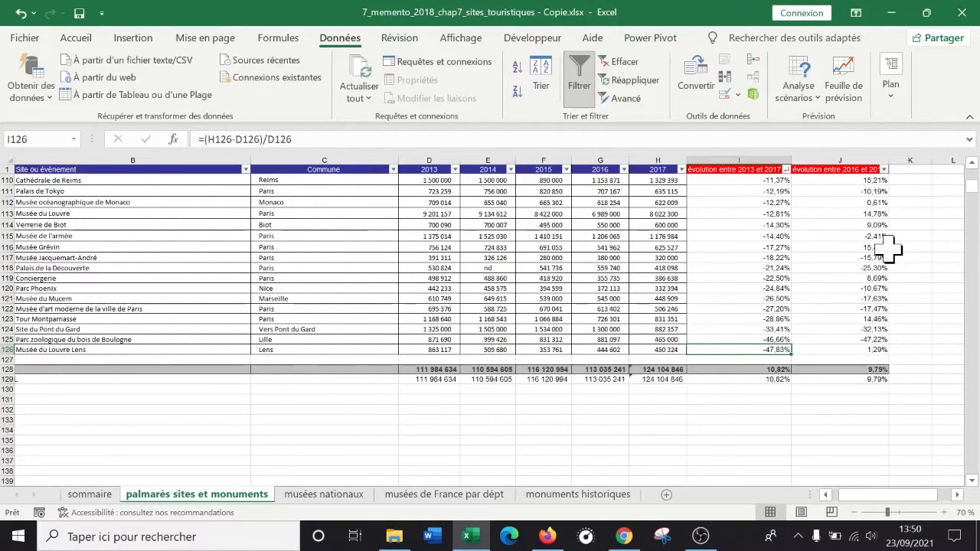
pyautogui.click(430, 349)
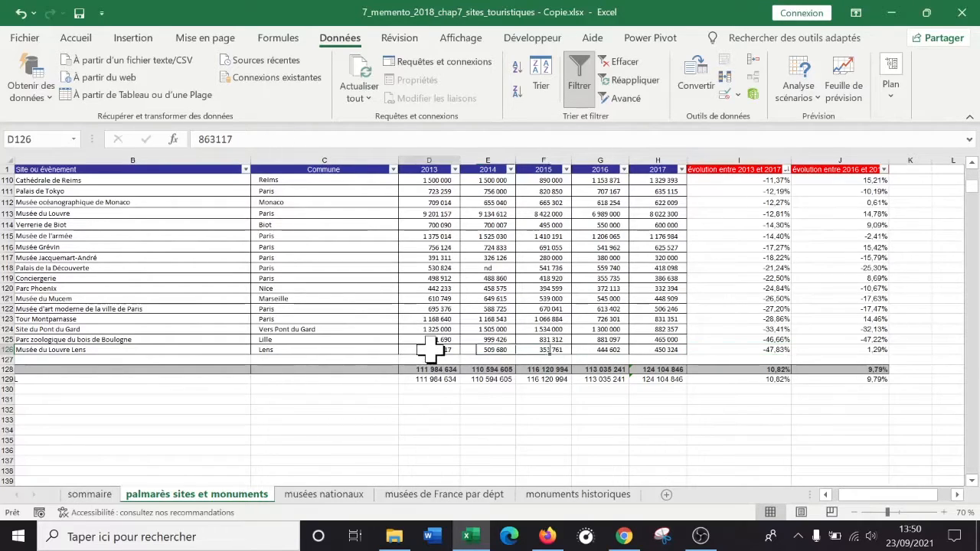
pyautogui.click(664, 349)
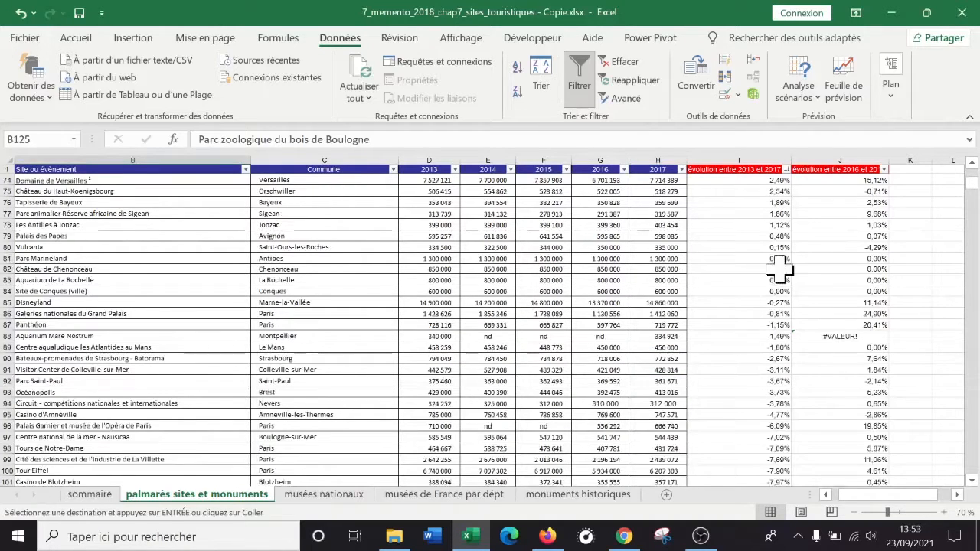
# Select I81:J85 and then rows 81 to 84 to examine the sites with zero evolution between 2013 and 2017.
pyautogui.scroll(1, 866, 283)
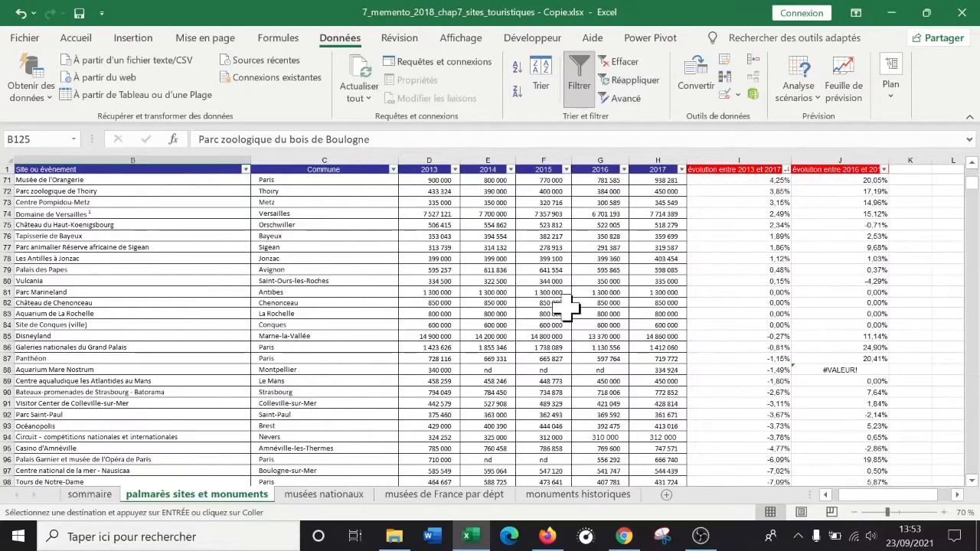
pyautogui.click(762, 325)
pyautogui.moveTo(763, 292); pyautogui.dragTo(865, 337)
pyautogui.hotkey('ctrl', 'v')
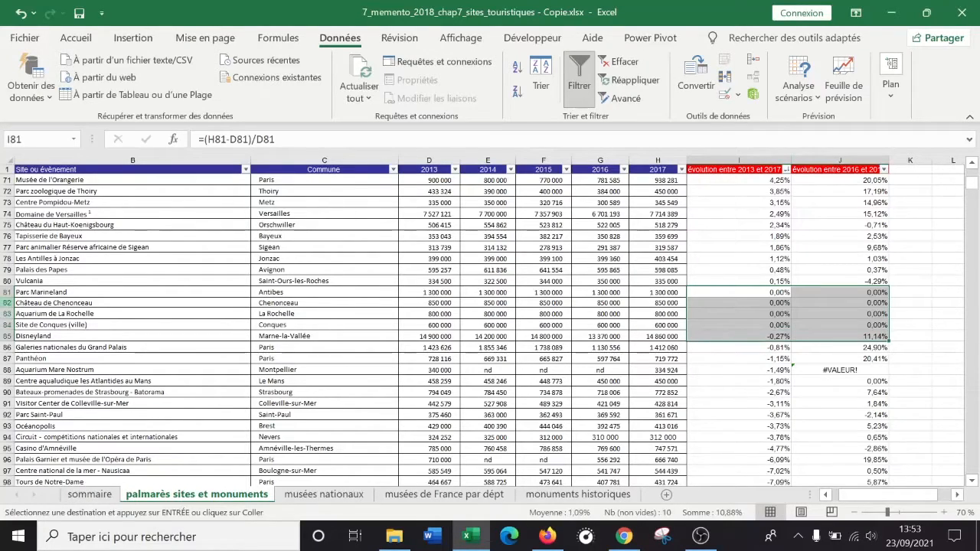
pyautogui.moveTo(6, 293); pyautogui.dragTo(6, 328)
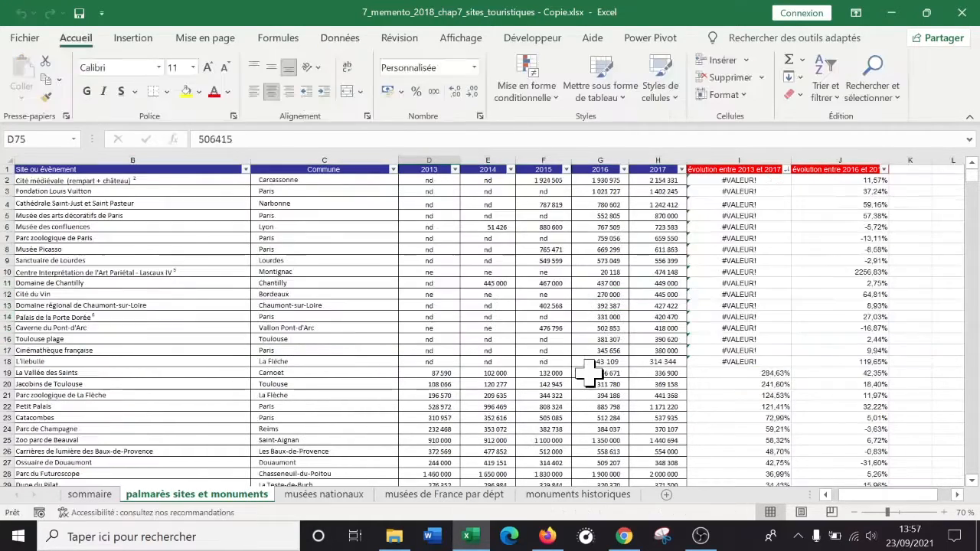
# Sort the sites by the 2016-2017 evolution in column J from largest to smallest.
pyautogui.click(655, 282)
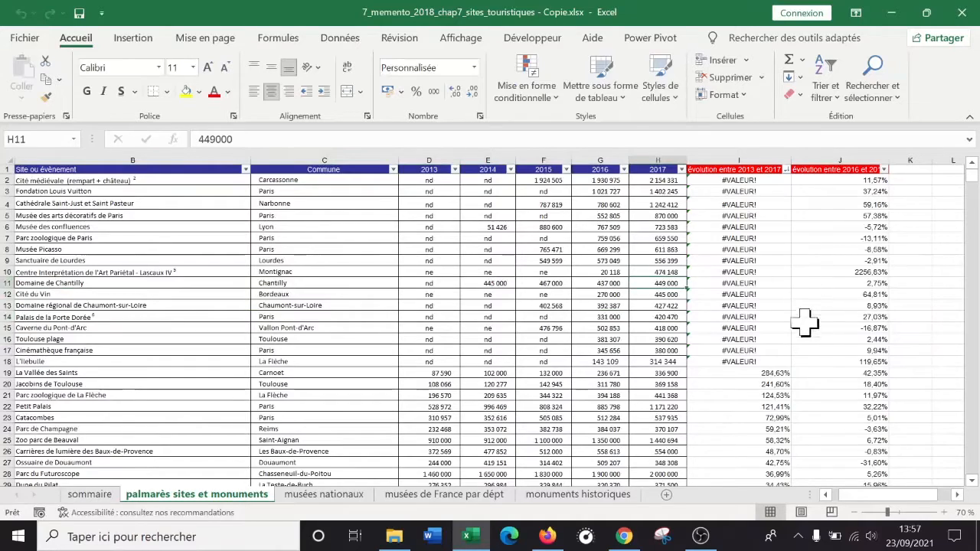
pyautogui.click(851, 304)
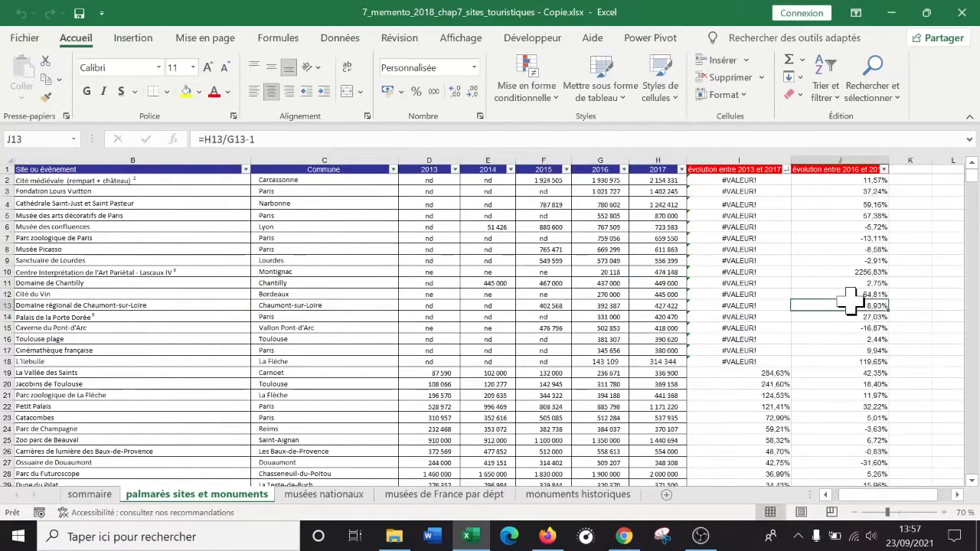
pyautogui.click(885, 170)
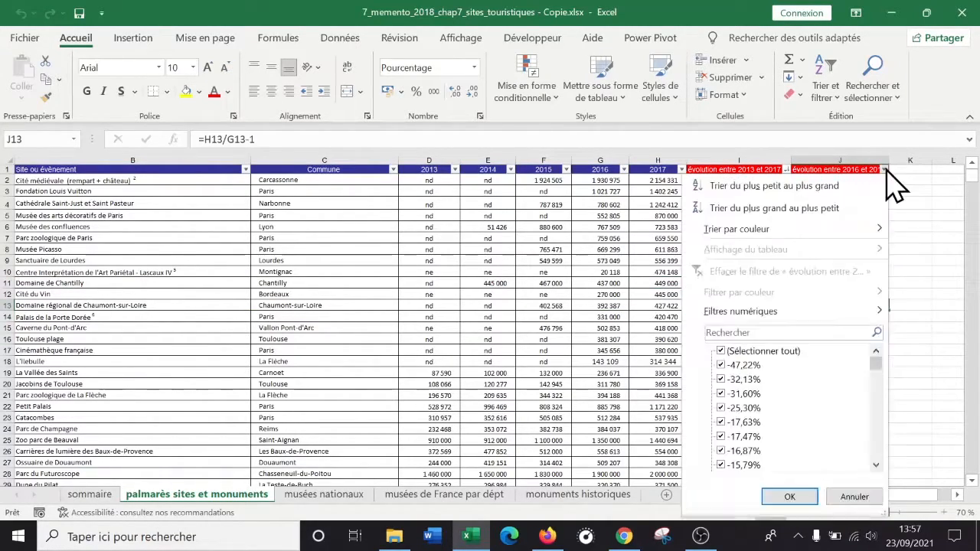
pyautogui.click(756, 207)
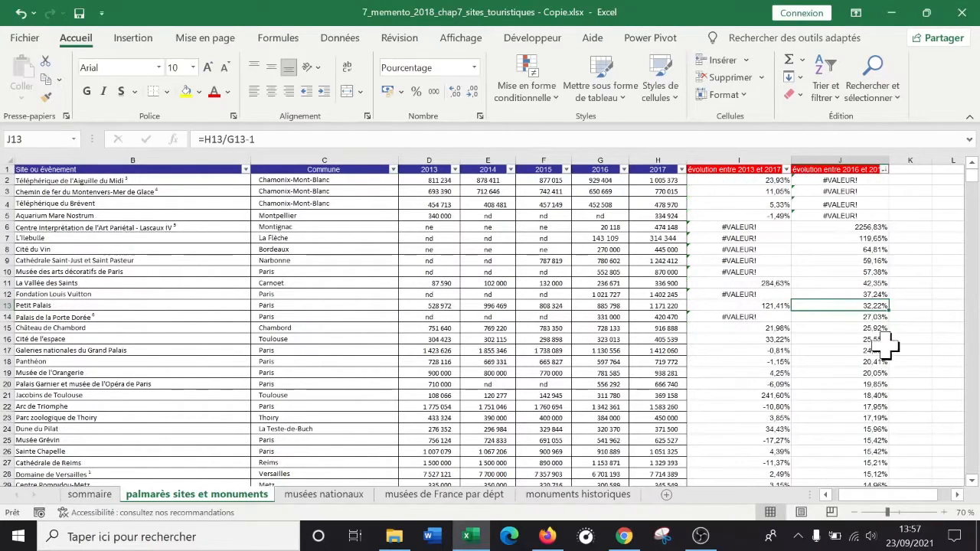
# Examine the 2016-2017 evolution rate of Centre Interprétation de l'Art Pariétal - Lascaux IV in J6 and its visitor numbers in row 6.
pyautogui.click(870, 227)
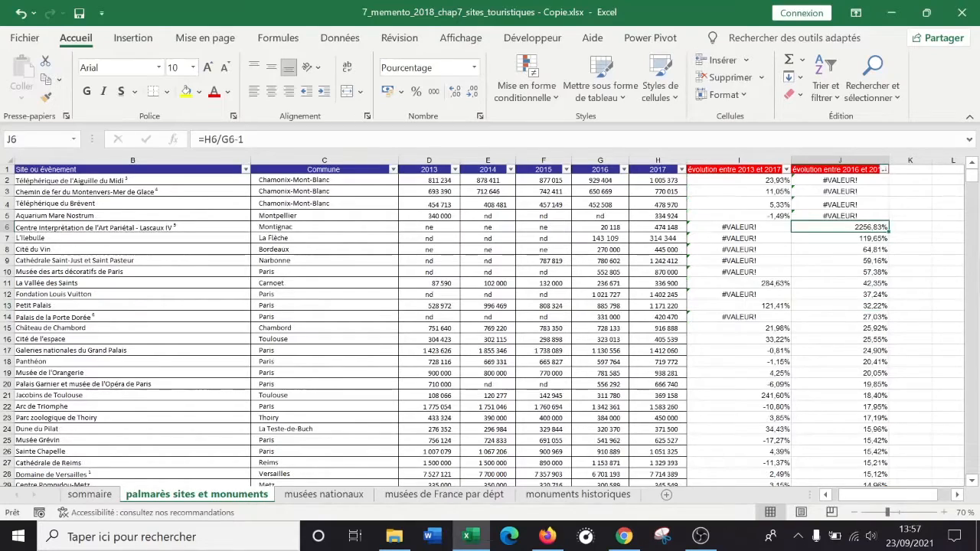
pyautogui.press('Left')
pyautogui.press('Left')
pyautogui.press('Right')
pyautogui.press('Right')
pyautogui.press('Right')
pyautogui.press('Left')
pyautogui.press('Right')
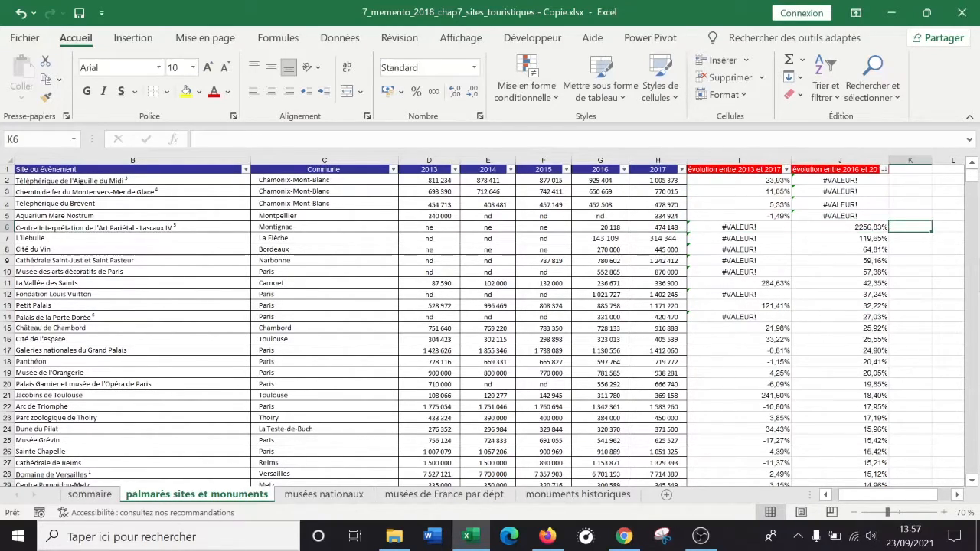
pyautogui.press('Left')
pyautogui.press('Left')
pyautogui.press('Left')
pyautogui.press('Left')
pyautogui.press('Left')
pyautogui.press('Left')
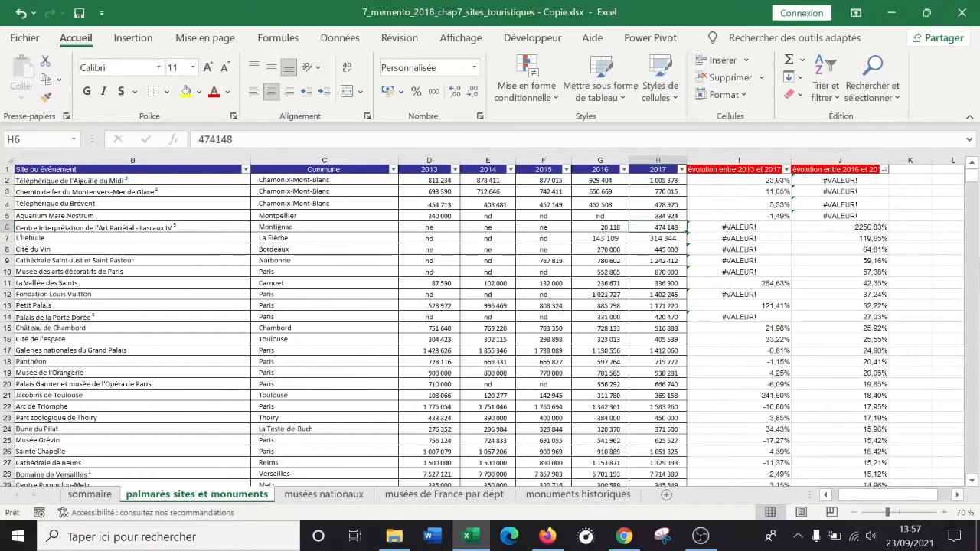
# Check the Lascaux IV centre's rank in A6 and its 2016 visitor number in G6.
pyautogui.press('Left')
pyautogui.press('Left')
pyautogui.press('Left')
pyautogui.press('Left')
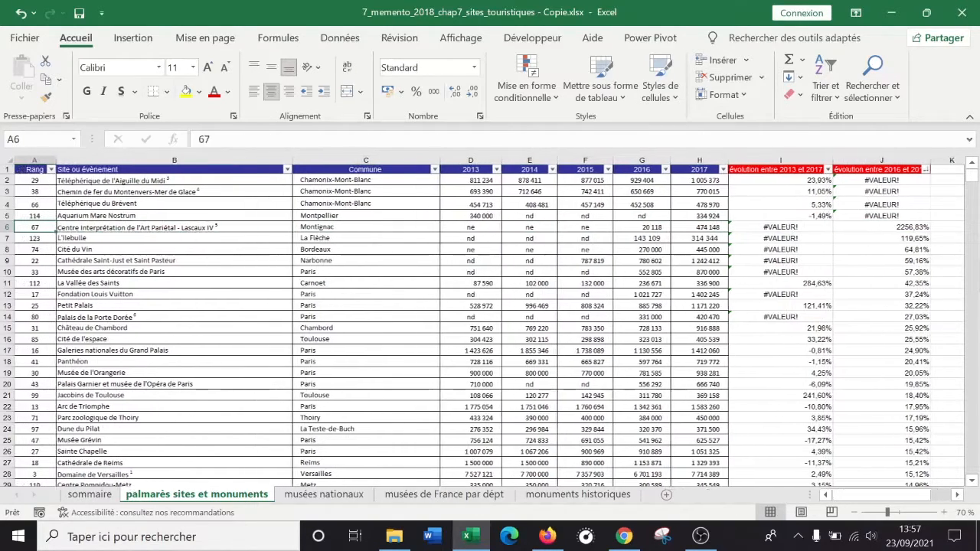
pyautogui.press('Right')
pyautogui.press('Right')
pyautogui.press('Right')
pyautogui.press('Right')
pyautogui.press('Right')
pyautogui.press('Right')
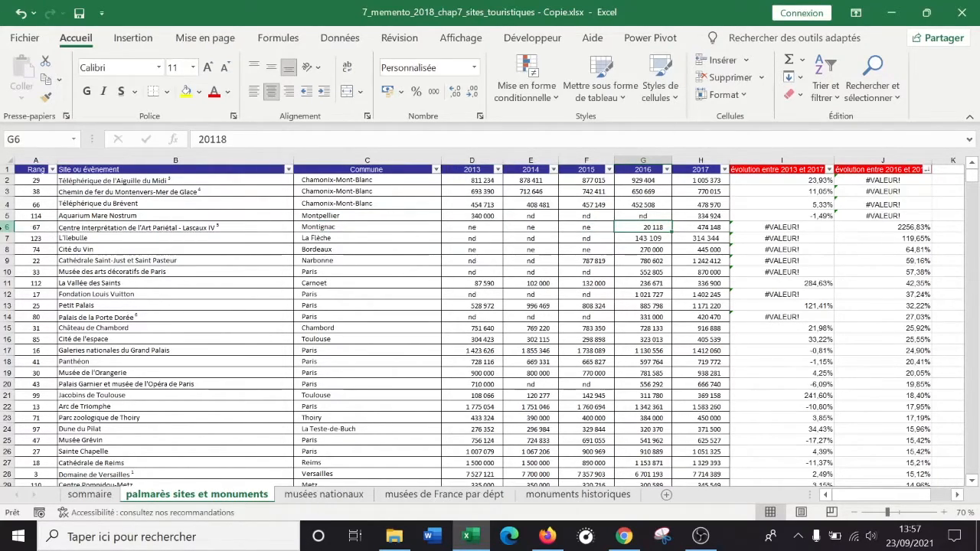
# Select row 6 and go through the Lascaux IV centre's data, comparing its 2016 and 2017 visitor numbers in G6 and H6.
pyautogui.click(9, 226)
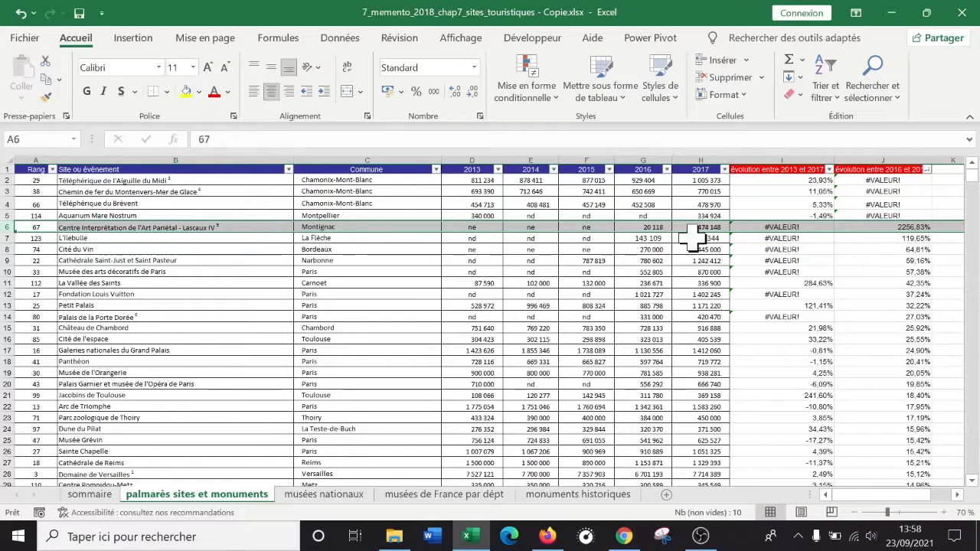
pyautogui.press('Right')
pyautogui.press('Right')
pyautogui.press('Right')
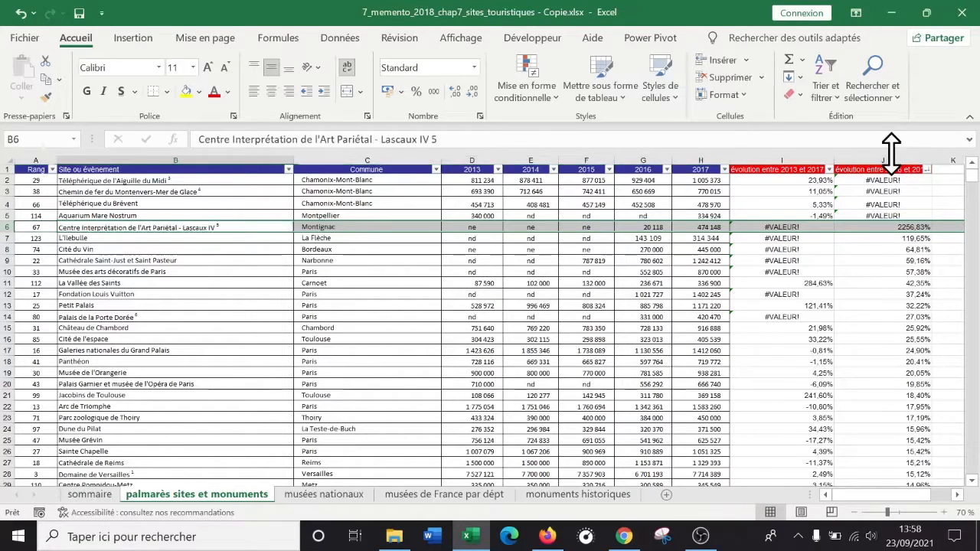
pyautogui.press('Right')
pyautogui.press('Right')
pyautogui.press('Left')
pyautogui.press('Left')
pyautogui.press('Left')
pyautogui.press('Right')
pyautogui.press('Right')
pyautogui.press('Right')
pyautogui.press('Right')
pyautogui.press('Right')
pyautogui.press('Right')
pyautogui.press('Right')
pyautogui.press('Right')
pyautogui.press('Left')
pyautogui.press('Left')
pyautogui.press('Left')
pyautogui.press('Left')
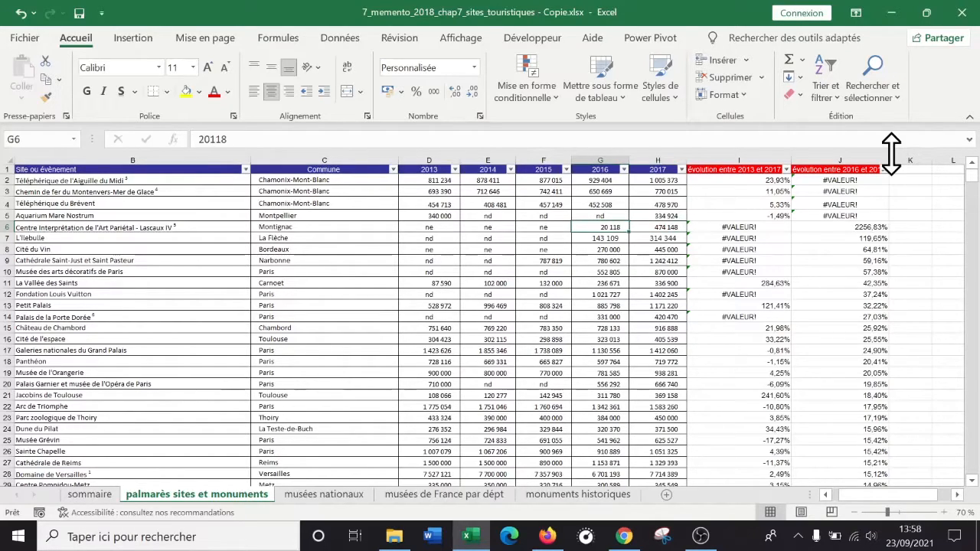
pyautogui.press('Right')
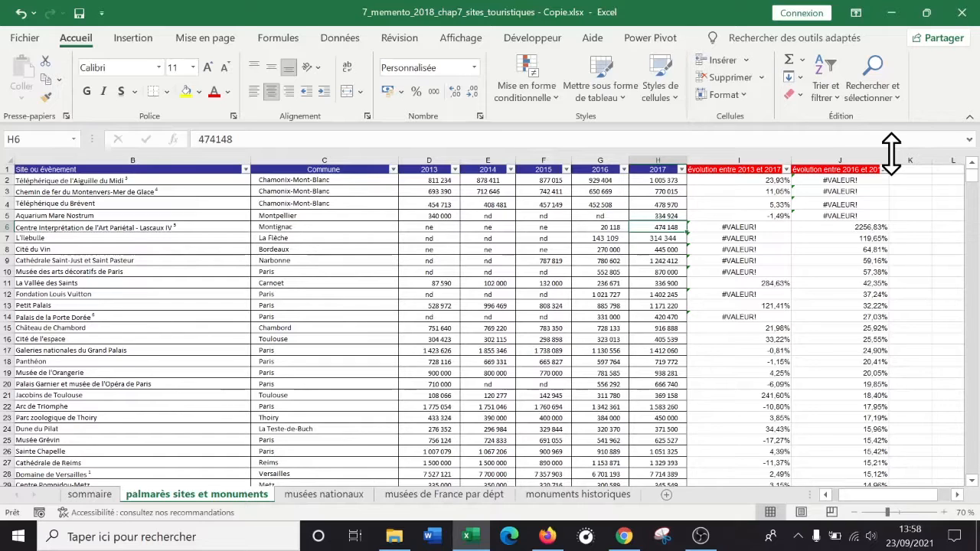
# Compare the evolution formulas in I6 and J6 with the Lascaux IV centre's 2016 visitor number in G6.
pyautogui.press('Right')
pyautogui.press('Right')
pyautogui.press('Right')
pyautogui.press('Right')
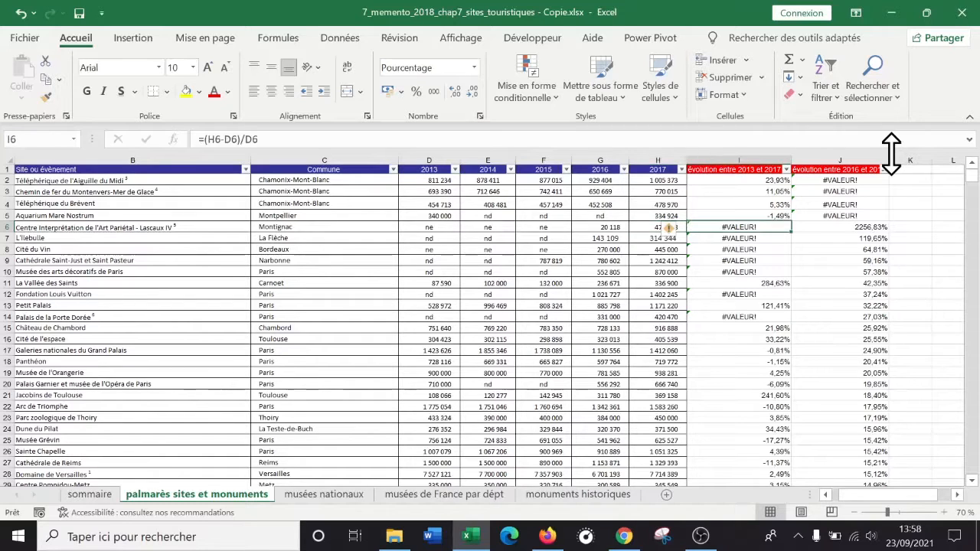
pyautogui.press('Left')
pyautogui.press('Left')
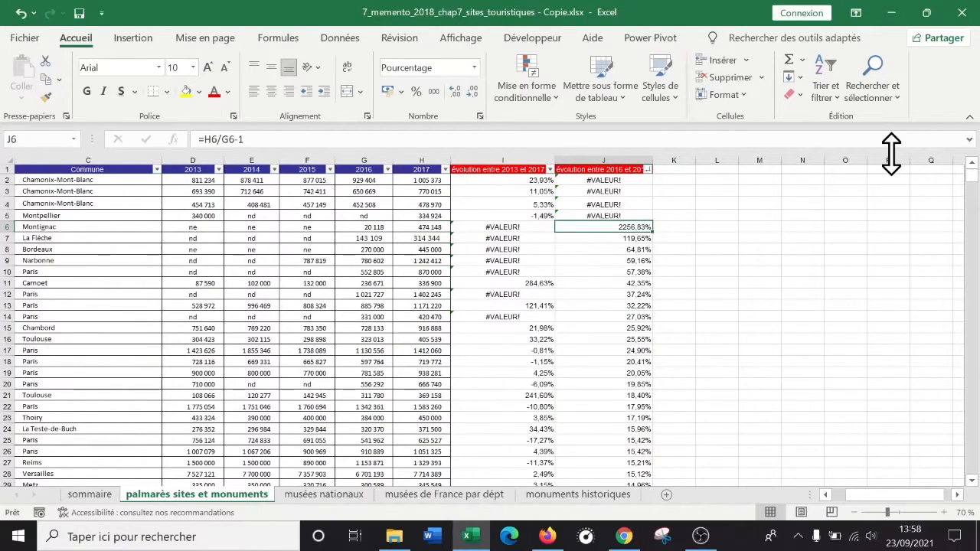
pyautogui.press('Left')
pyautogui.press('Left')
pyautogui.press('Left')
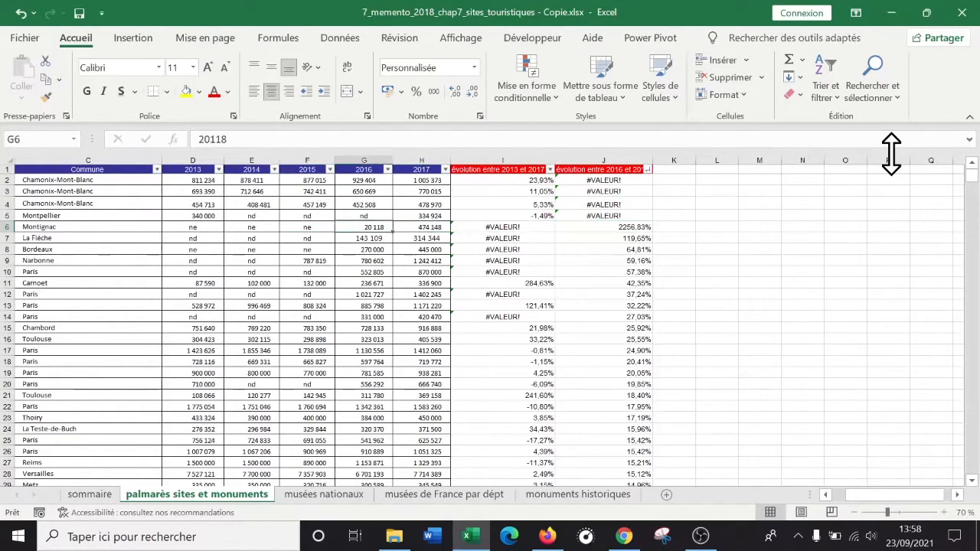
pyautogui.press('Right')
pyautogui.press('Right')
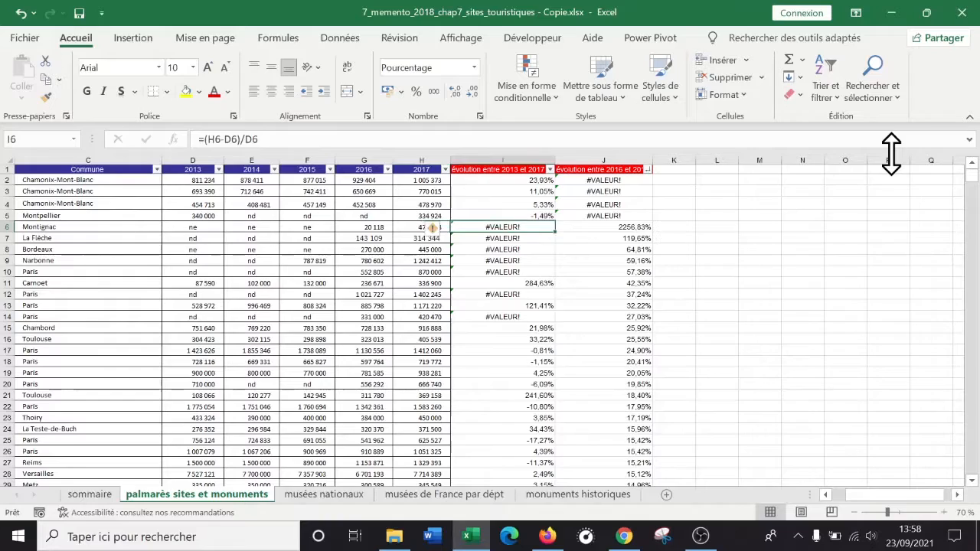
pyautogui.press('Right')
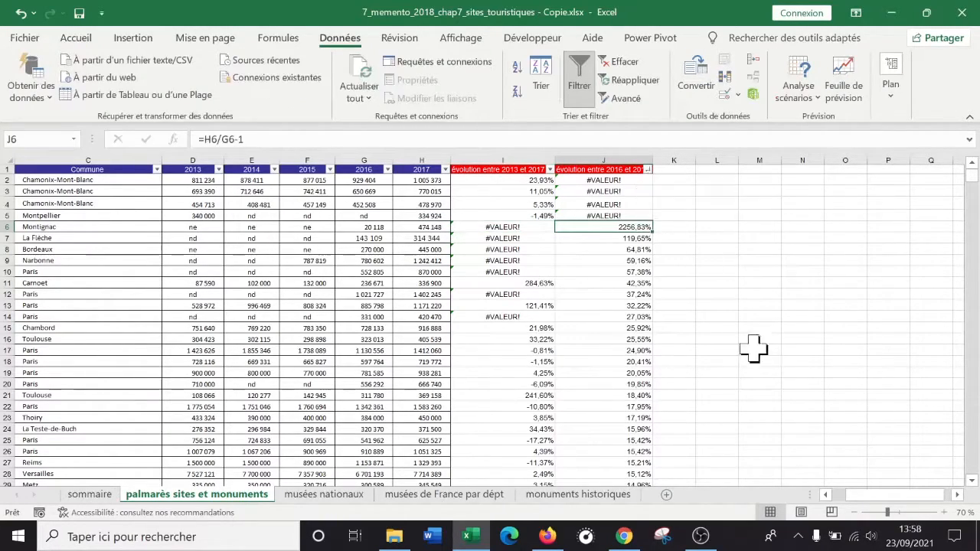
# Enlarge the sheet view to 140% to read the figures in the two evolution columns.
pyautogui.click(958, 512)
pyautogui.click(958, 512)
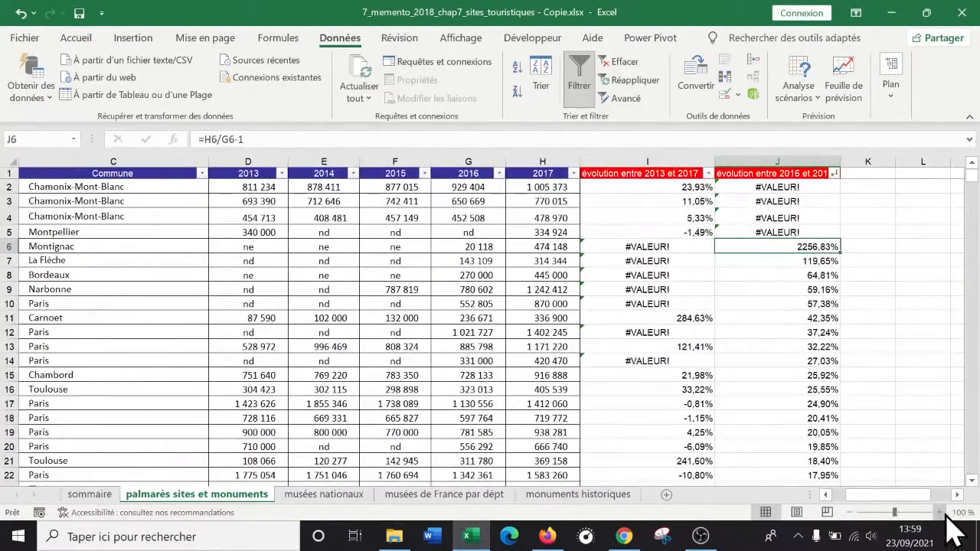
pyautogui.click(958, 513)
pyautogui.click(957, 512)
pyautogui.click(958, 512)
pyautogui.click(958, 513)
pyautogui.click(958, 513)
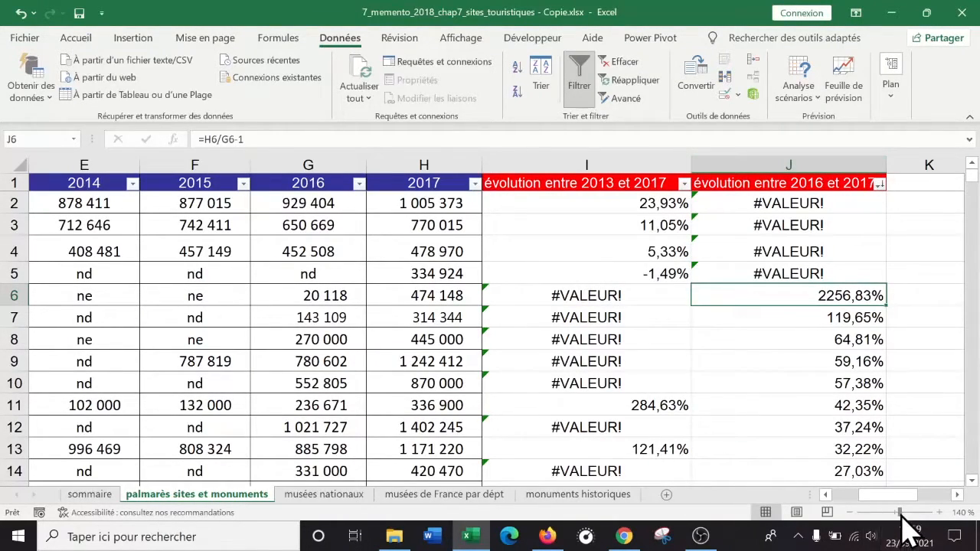
# Reduce the sheet view to 70% so that the site rows are readable from column A through column J.
pyautogui.click(855, 513)
pyautogui.click(855, 513)
pyautogui.click(854, 512)
pyautogui.click(855, 514)
pyautogui.click(854, 513)
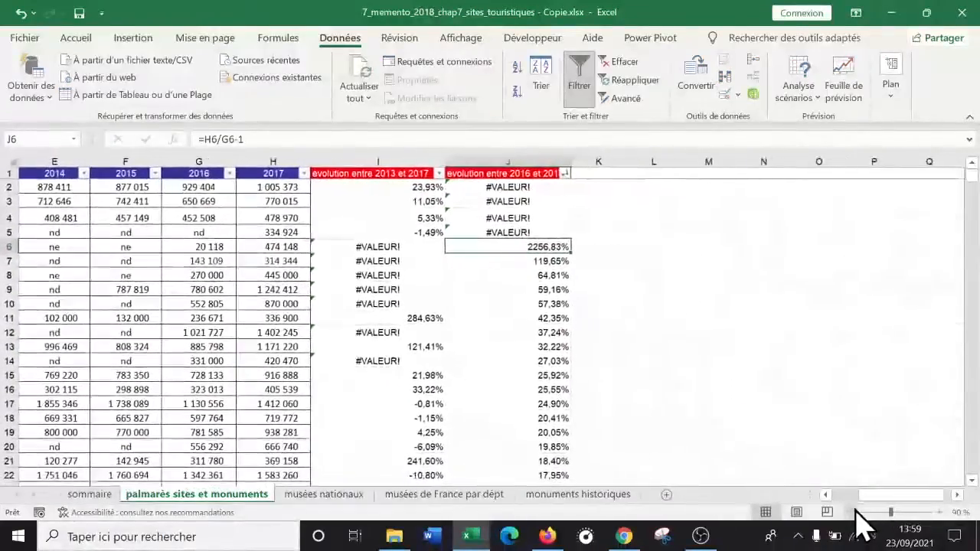
pyautogui.moveTo(894, 498); pyautogui.dragTo(845, 497)
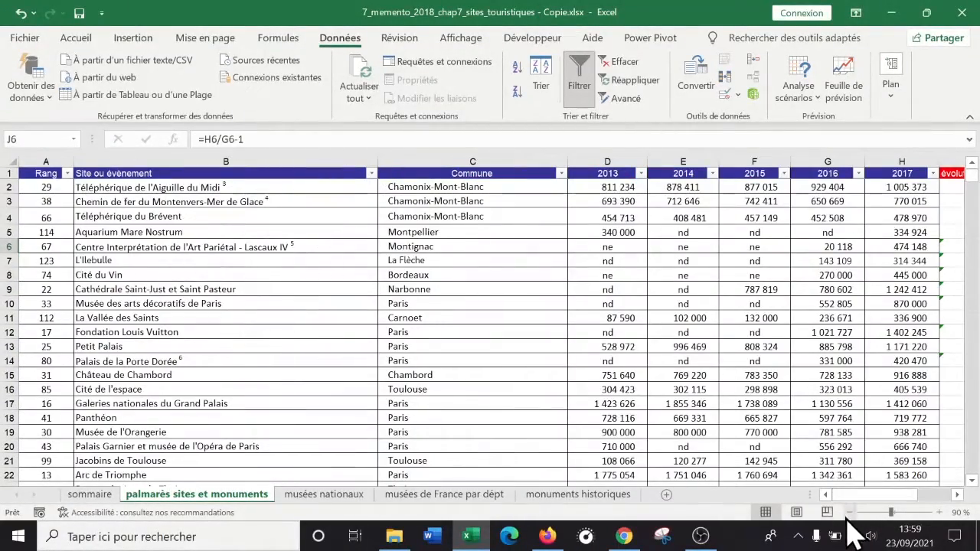
pyautogui.click(850, 512)
pyautogui.click(850, 513)
pyautogui.click(850, 512)
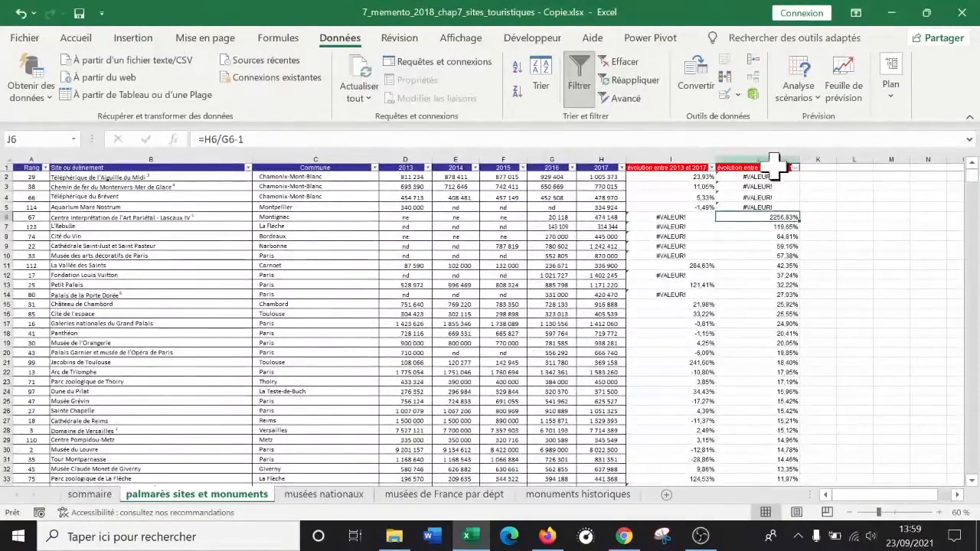
pyautogui.click(940, 512)
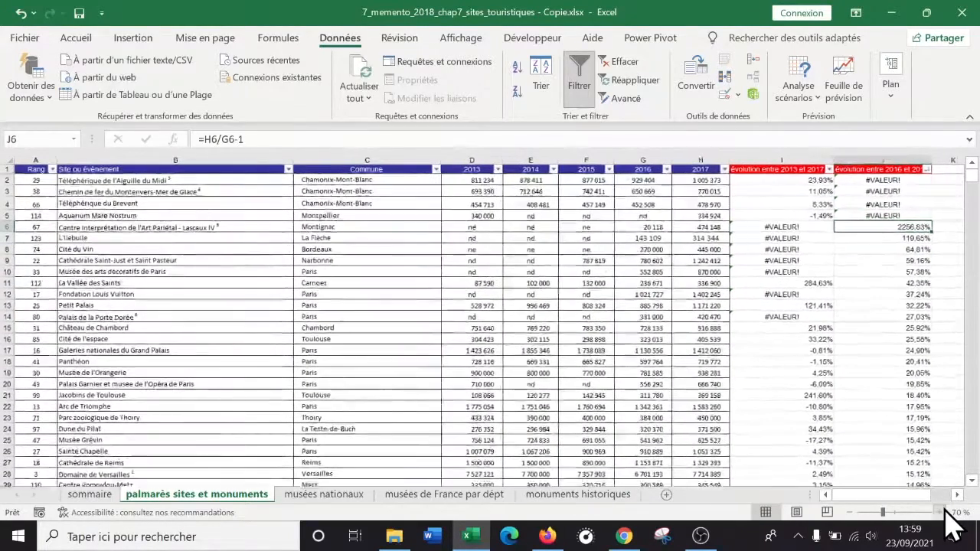
# Copy the site name L'Ilebulle from B7 and search for it with "la fleche" on Google in a new Firefox tab.
pyautogui.click(7, 239)
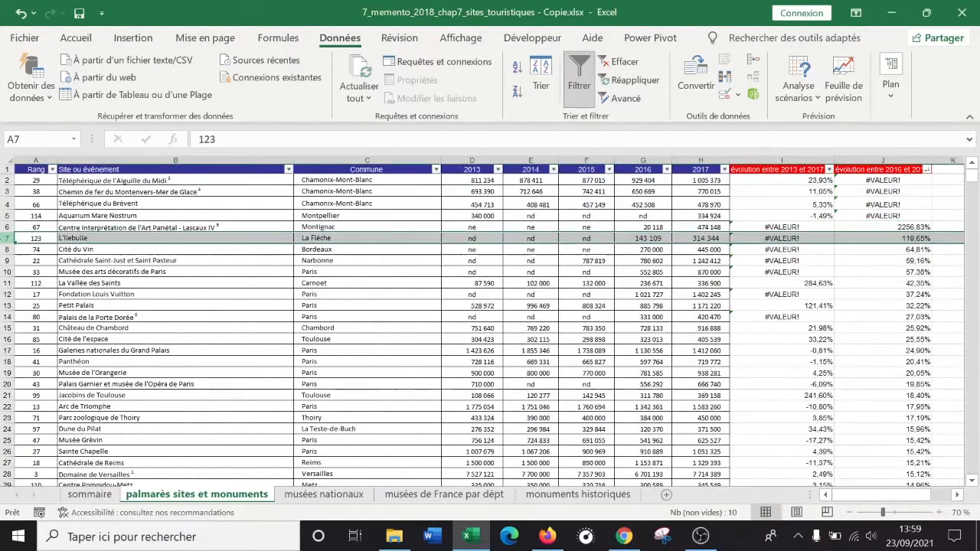
pyautogui.click(8, 250)
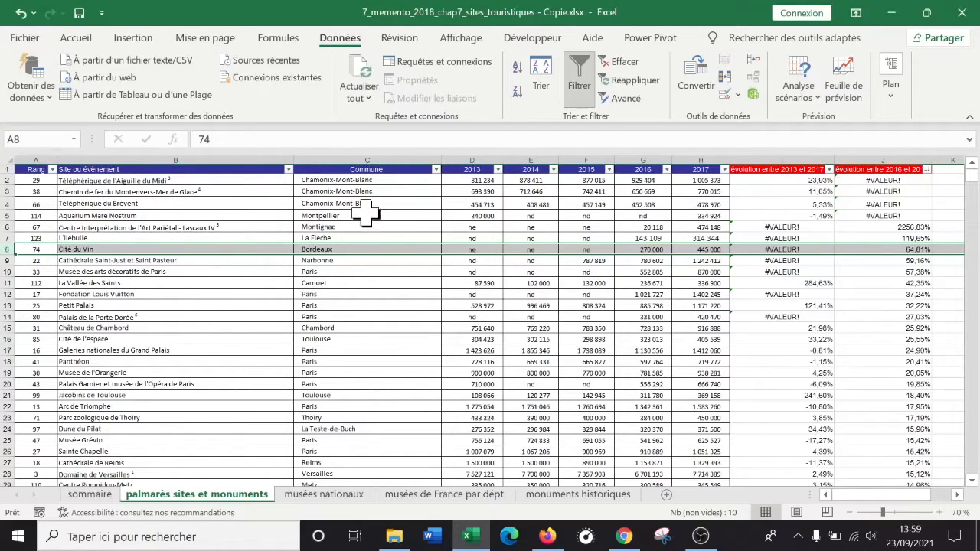
pyautogui.click(184, 238)
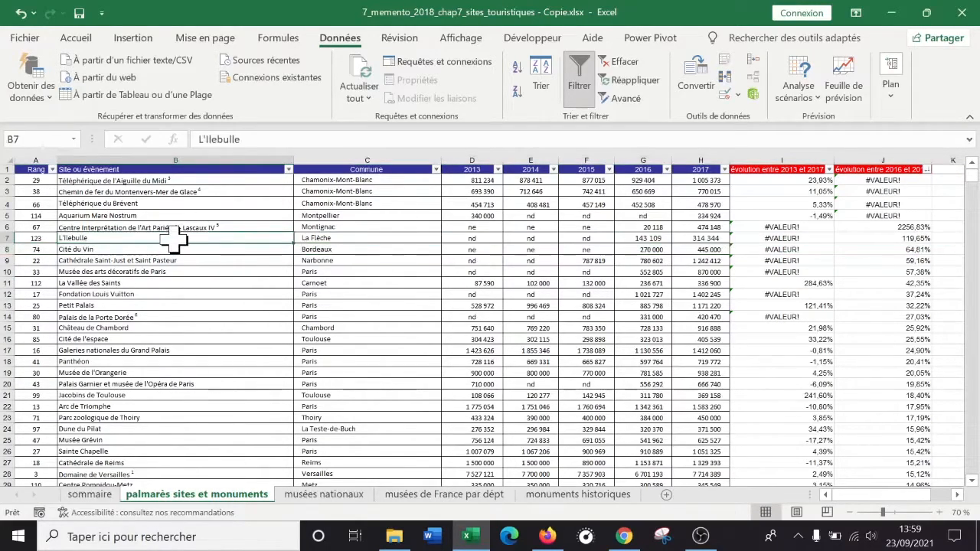
pyautogui.hotkey('ctrl', 'c')
pyautogui.moveTo(545, 538)
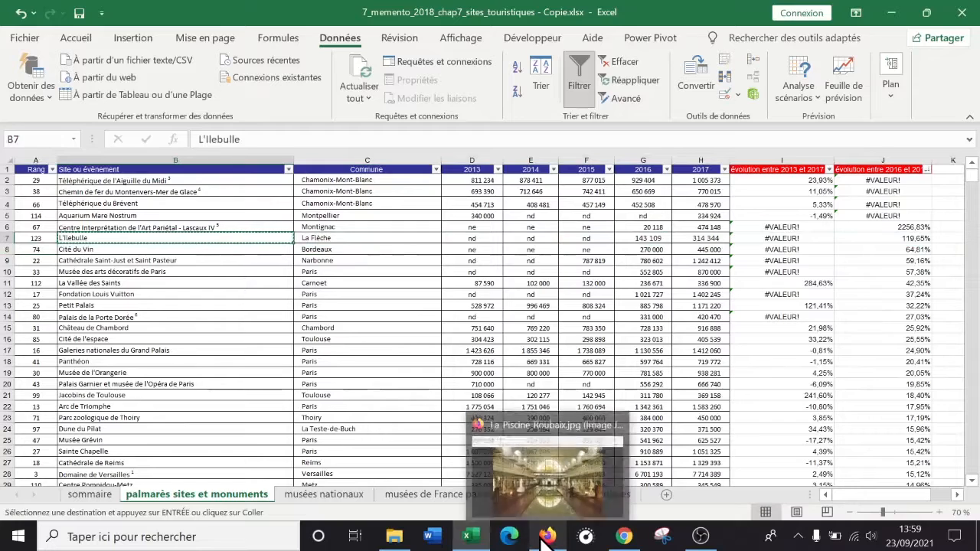
pyautogui.click(545, 537)
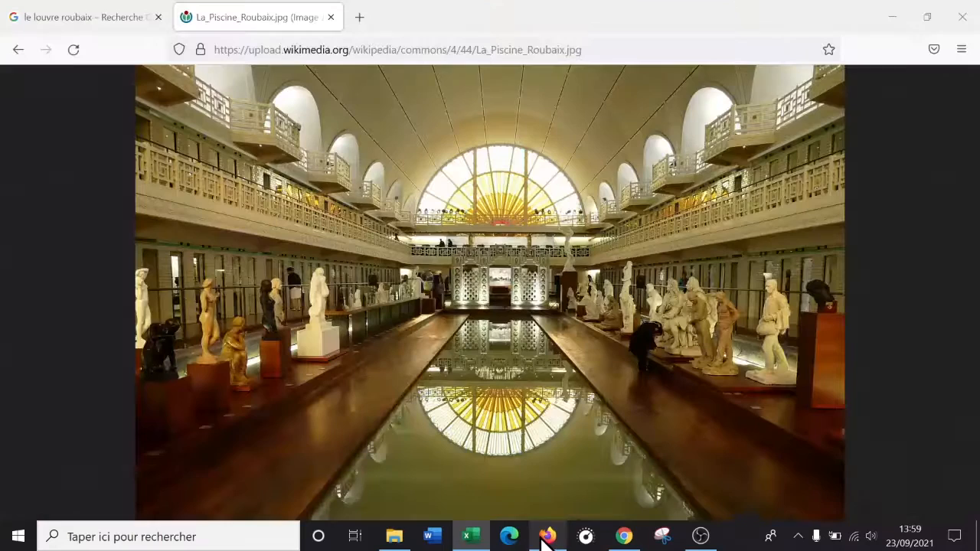
pyautogui.click(359, 17)
pyautogui.hotkey('ctrl', 'v')
pyautogui.write('la fleche')
pyautogui.press('Return')
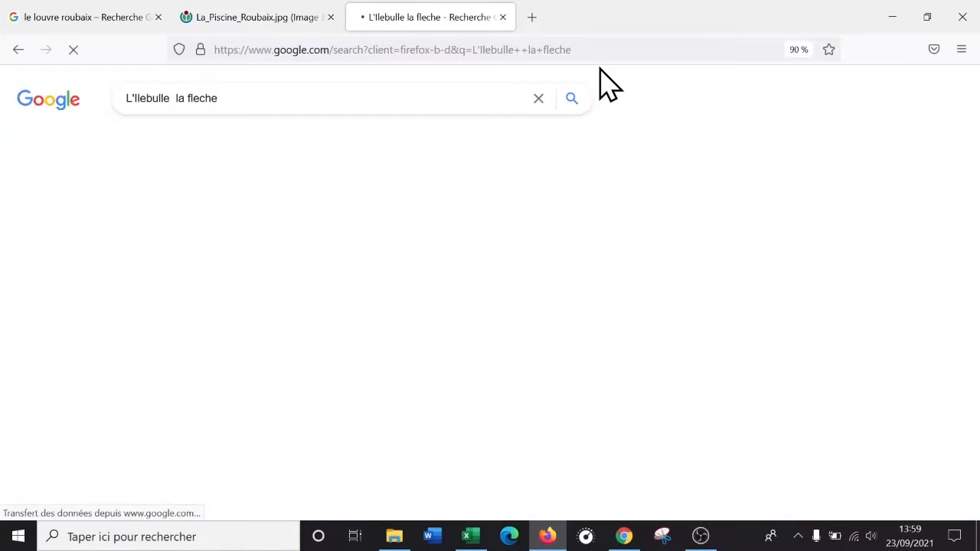
# Look through the web results and image results for L'Ilebulle to see what kind of site it is.
pyautogui.scroll(-2, 761, 340)
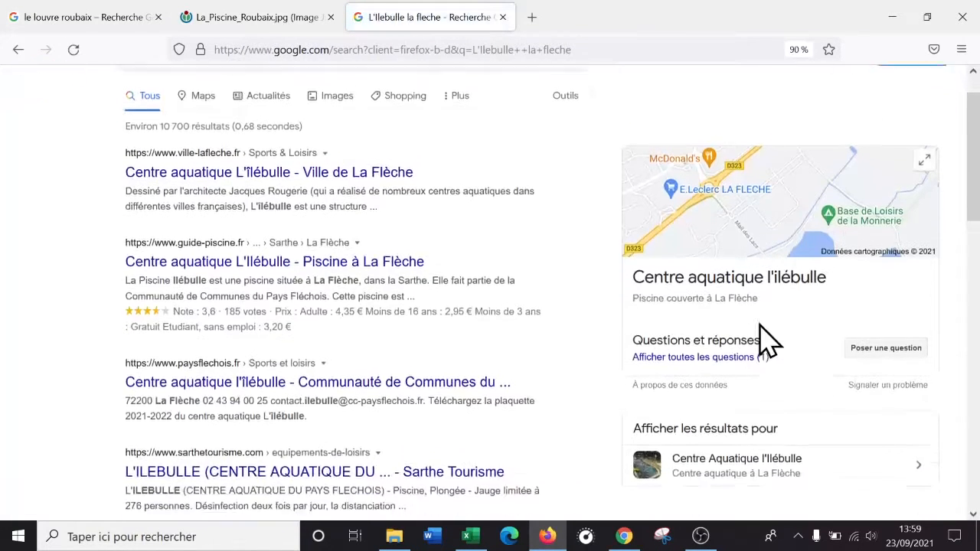
pyautogui.scroll(2, 713, 320)
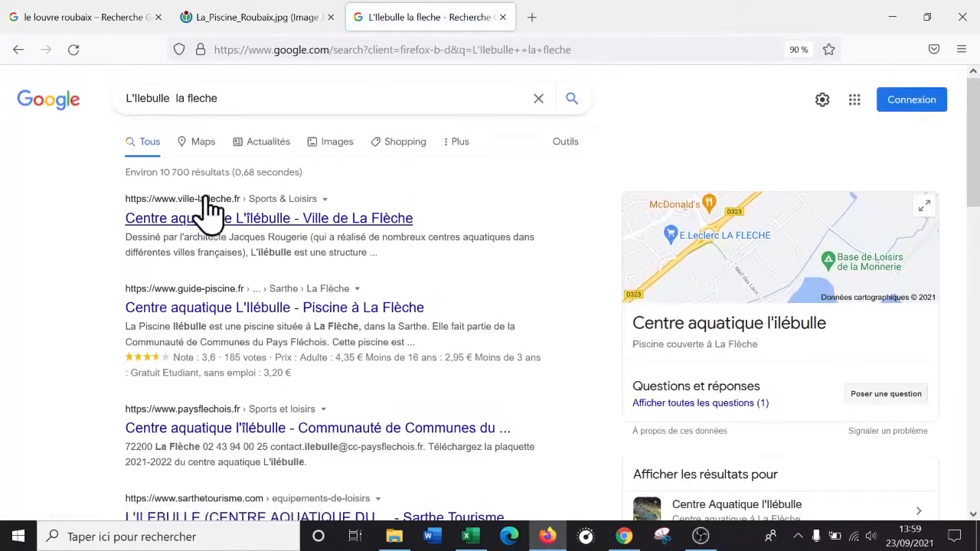
pyautogui.click(335, 143)
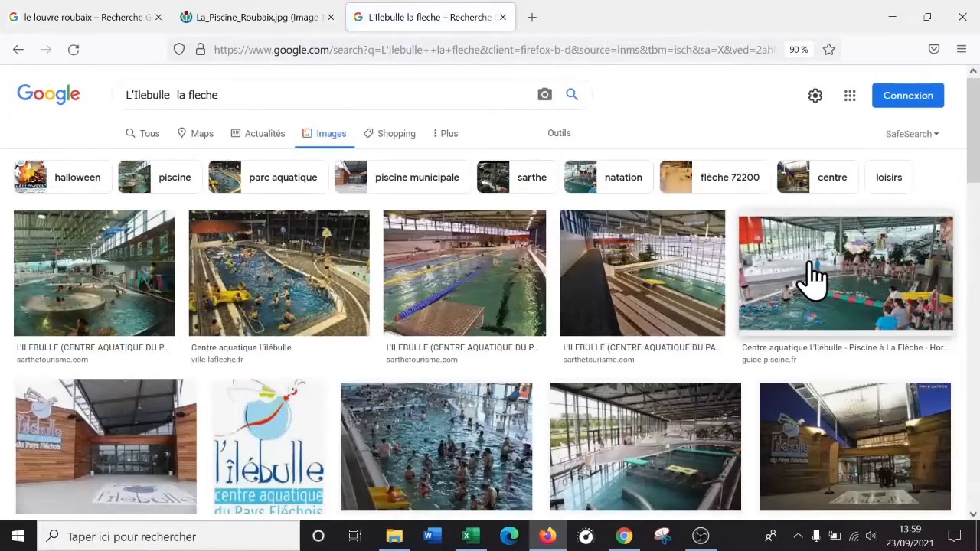
pyautogui.scroll(-5, 662, 313)
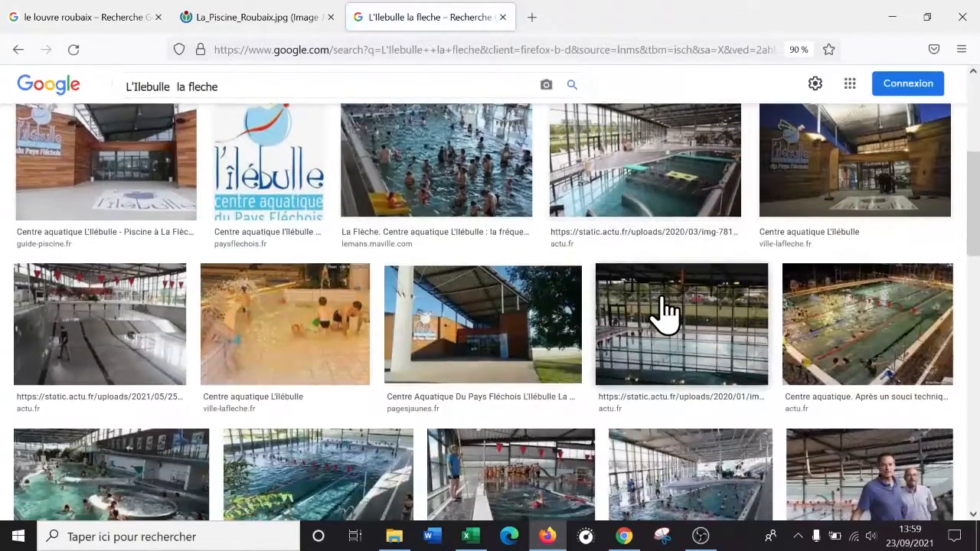
pyautogui.scroll(4, 667, 307)
pyautogui.scroll(-5, 666, 306)
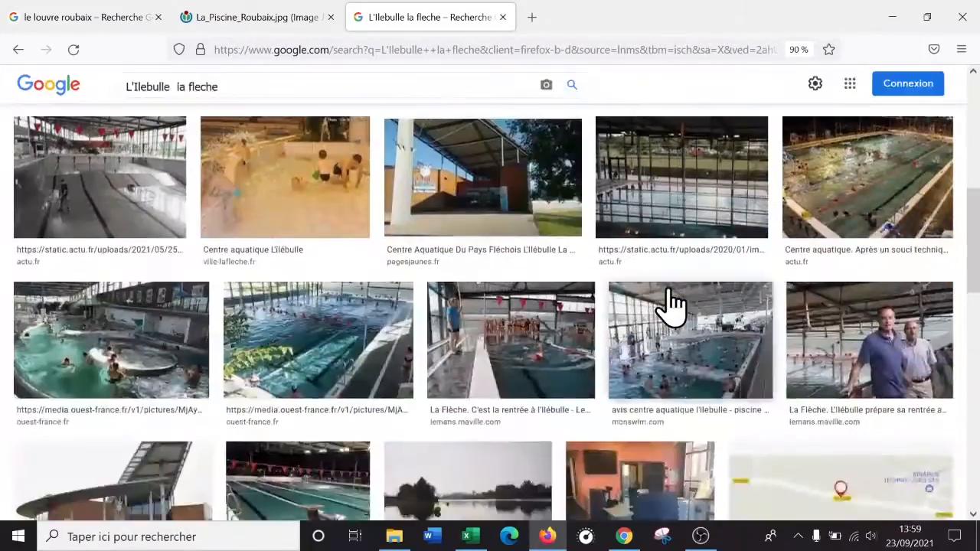
pyautogui.scroll(-5, 678, 295)
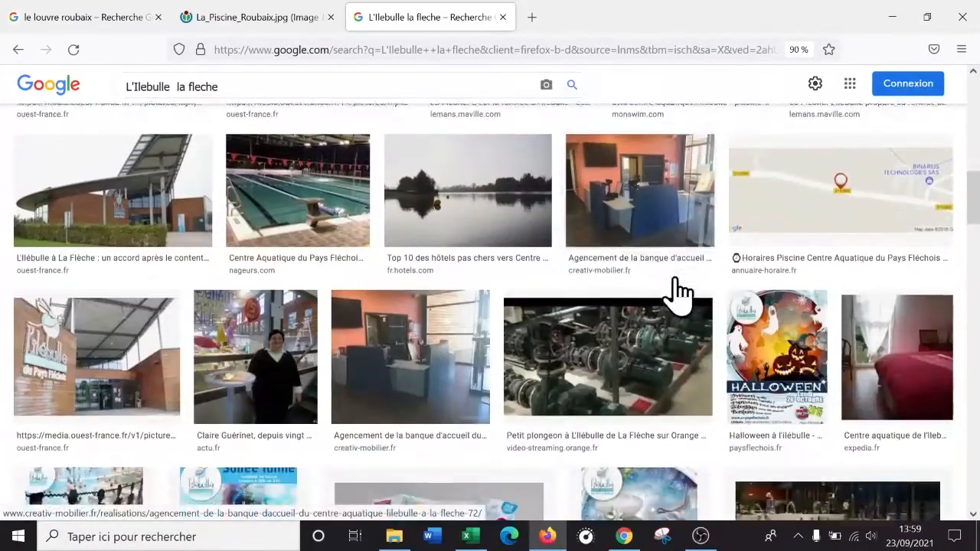
pyautogui.scroll(8, 678, 295)
pyautogui.scroll(3, 678, 295)
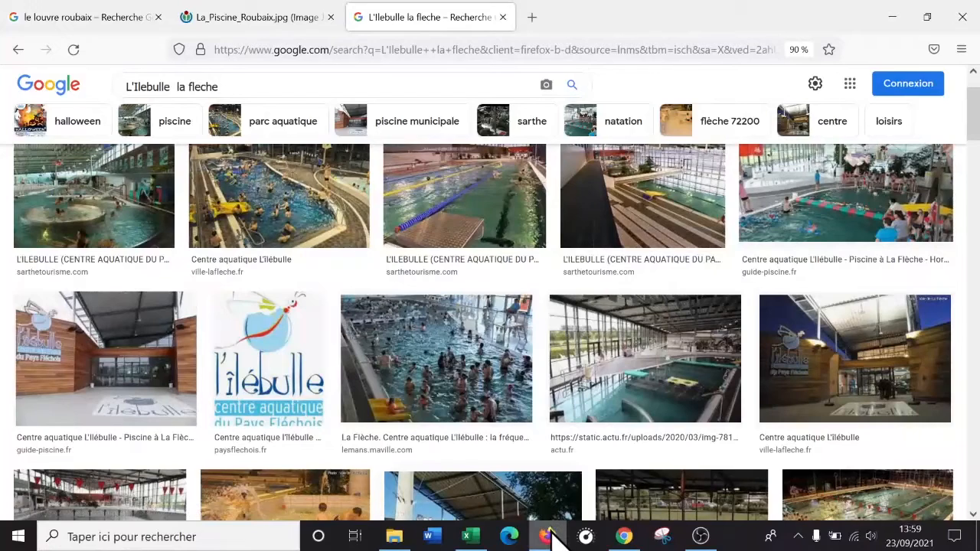
# Return to the Excel workbook and go through the Cité du Vin's yearly visitor numbers in row 8.
pyautogui.click(469, 536)
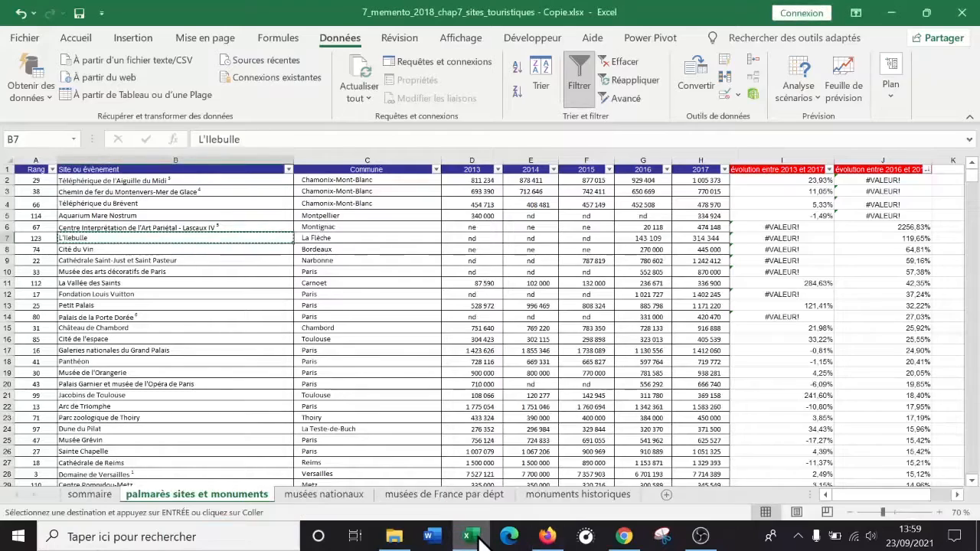
pyautogui.press('Down')
pyautogui.press('Right')
pyautogui.press('Right')
pyautogui.press('Right')
pyautogui.press('Right')
pyautogui.press('Right')
pyautogui.press('Right')
pyautogui.press('Right')
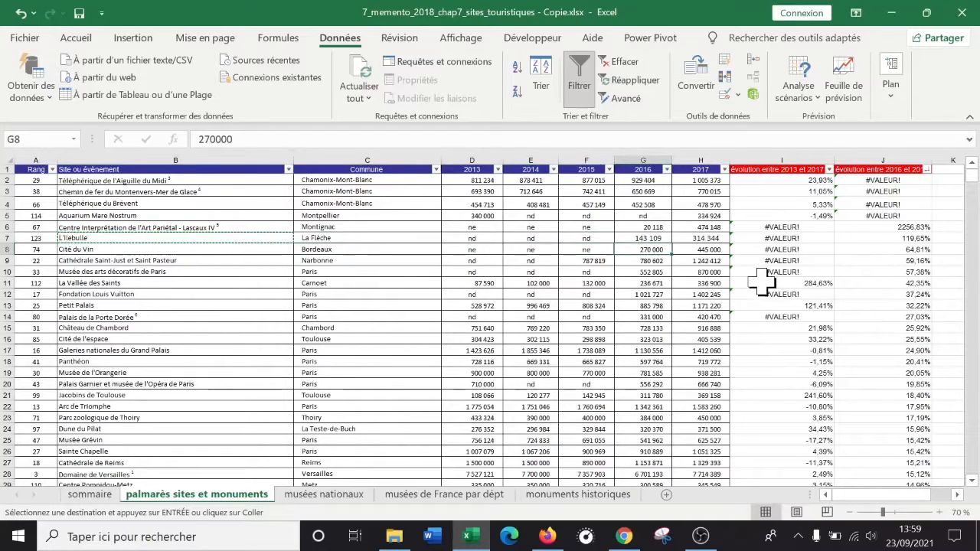
# Examine the 2016 and 2017 visitor numbers and evolution rates of L'Ilebulle and the sites just below it.
pyautogui.press('Left')
pyautogui.press('Left')
pyautogui.press('Up')
pyautogui.press('Right')
pyautogui.press('Right')
pyautogui.press('Right')
pyautogui.press('Right')
pyautogui.press('Right')
pyautogui.press('Down')
pyautogui.press('Down')
pyautogui.press('Down')
pyautogui.press('Left')
pyautogui.press('Left')
pyautogui.press('Left')
pyautogui.press('Left')
pyautogui.press('Left')
pyautogui.press('Left')
# Examine the 2015 to 2017 visitor numbers of the three Chamonix-Mont-Blanc sites in rows 2 to 4.
pyautogui.press('Up')
pyautogui.hotkey('ctrl', 'Up')
pyautogui.press('Up')
pyautogui.press('Down')
pyautogui.press('Down')
pyautogui.press('Down')
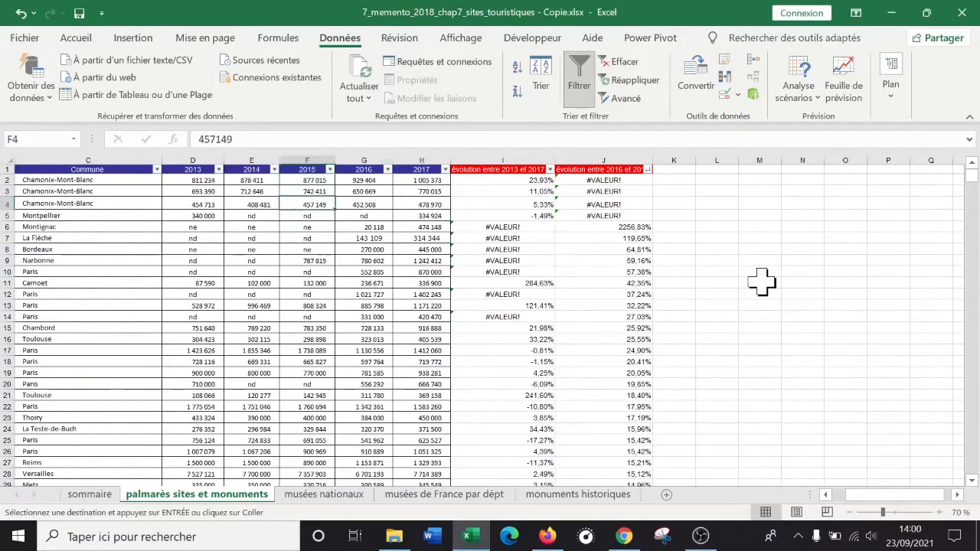
pyautogui.press('Right')
pyautogui.press('Right')
pyautogui.press('Up')
pyautogui.press('Up')
pyautogui.press('Up')
pyautogui.press('Left')
pyautogui.press('Left')
pyautogui.press('Down')
pyautogui.press('Down')
pyautogui.press('Right')
pyautogui.press('Down')
pyautogui.press('Up')
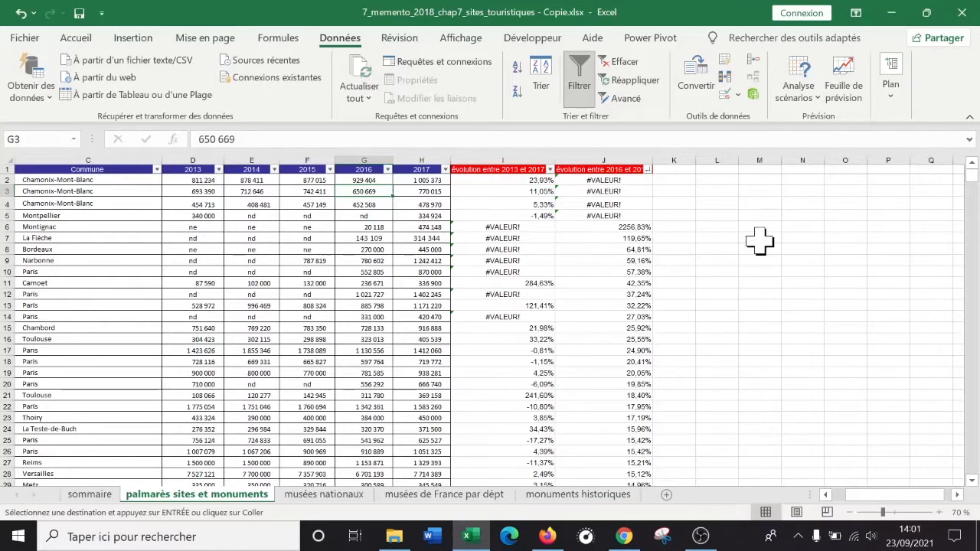
# Check the evolution formula in J5 and compare how the numbers in G4 and H4 are stored.
pyautogui.click(638, 215)
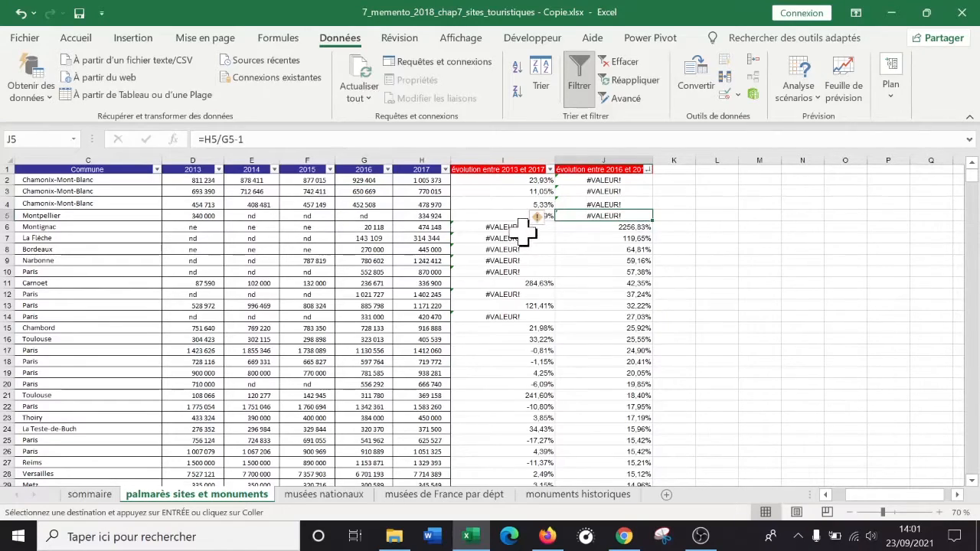
pyautogui.click(363, 205)
pyautogui.moveTo(427, 203)
pyautogui.mouseDown()
pyautogui.moveTo(387, 203)
pyautogui.moveTo(413, 205)
pyautogui.mouseUp()
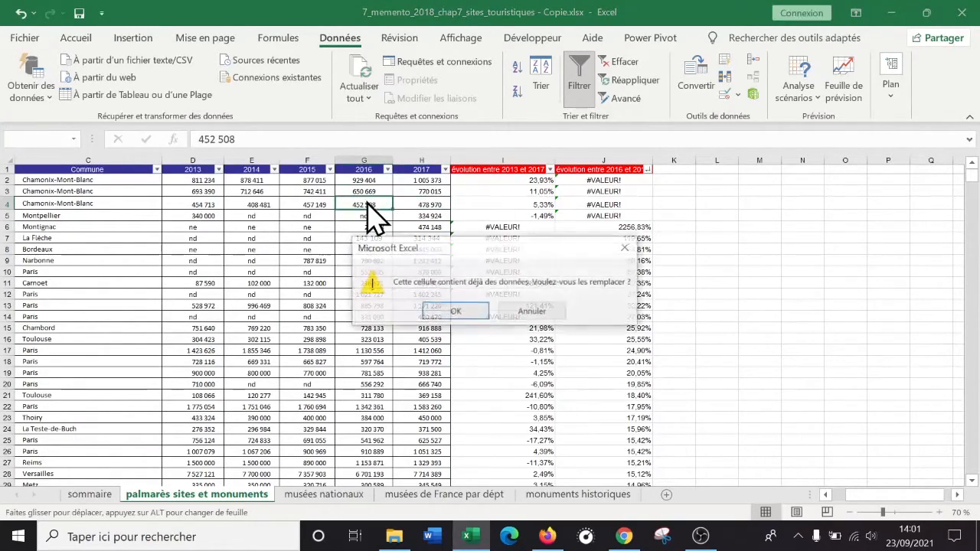
pyautogui.click(547, 312)
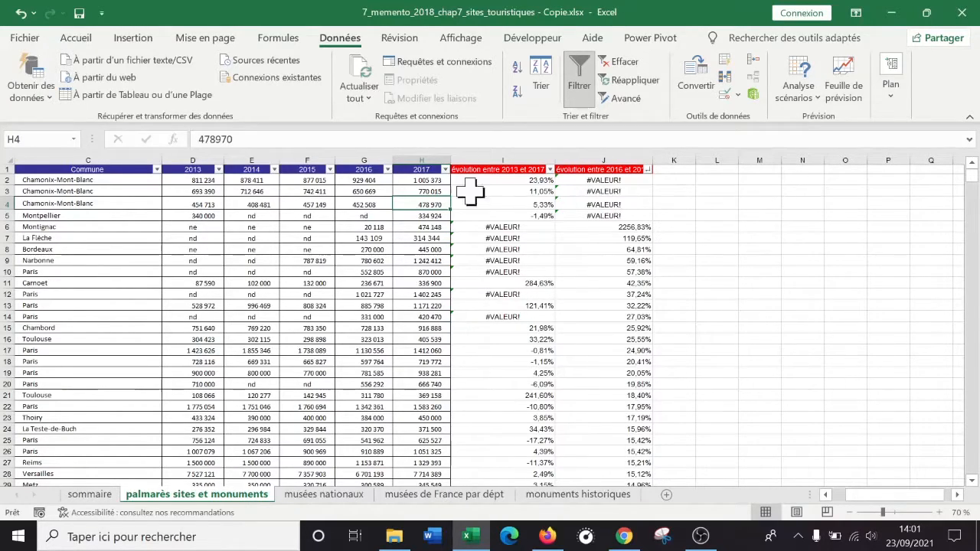
pyautogui.click(369, 204)
pyautogui.click(443, 202)
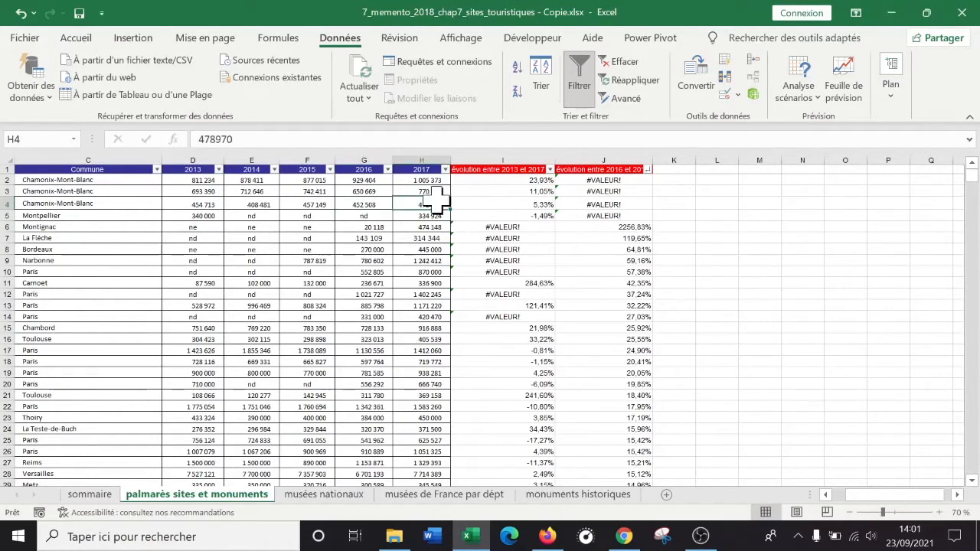
# Correct the 2016 visitor number in G4 by removing its space so that it reads 452508.
pyautogui.click(621, 203)
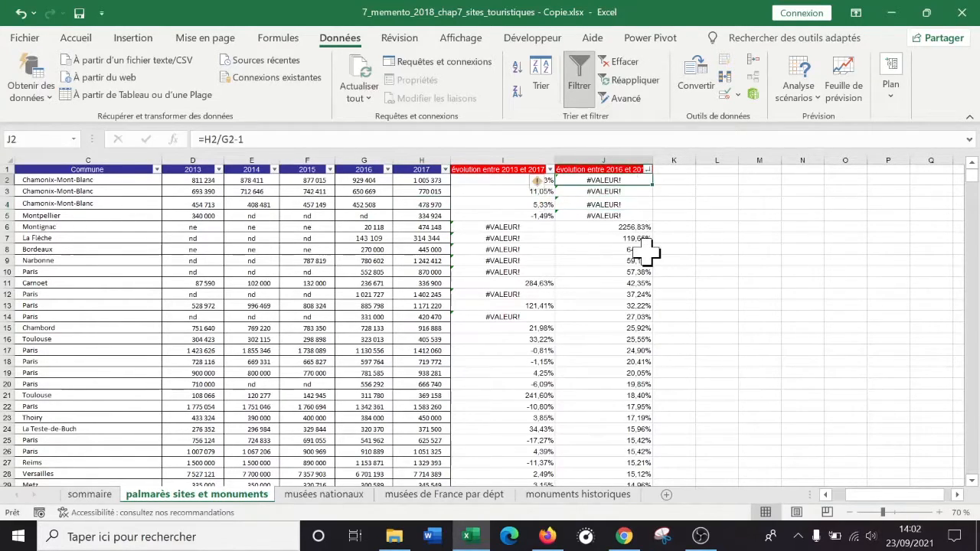
pyautogui.click(378, 205)
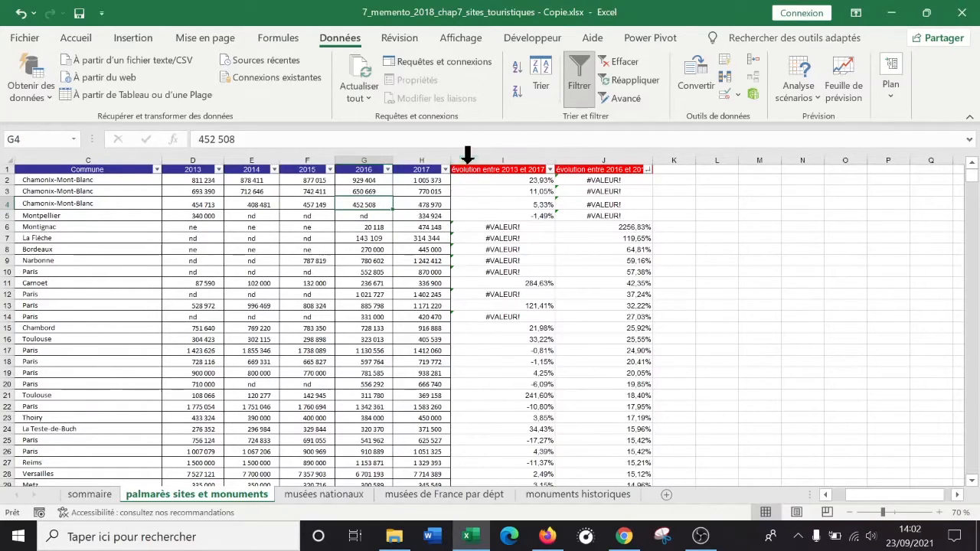
pyautogui.doubleClick(362, 204)
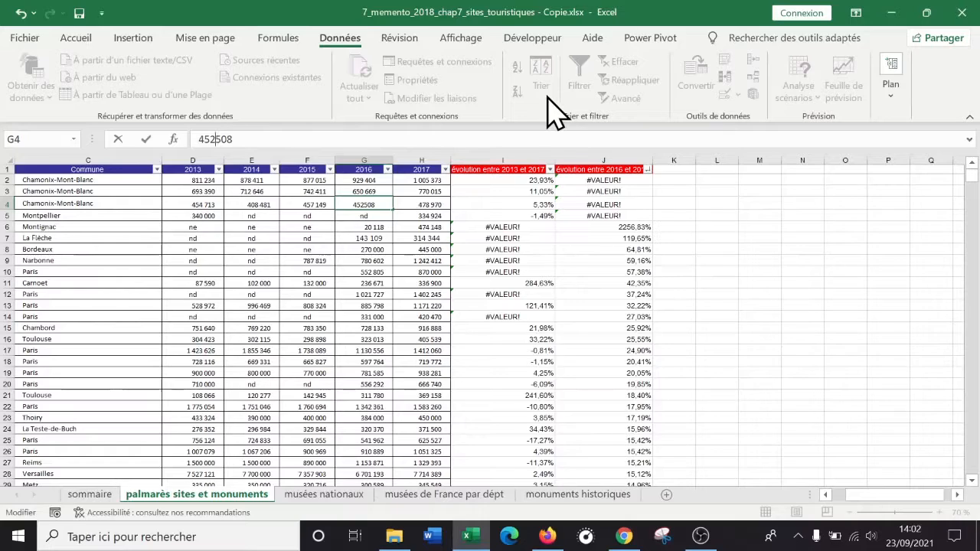
pyautogui.press('Return')
pyautogui.press('Up')
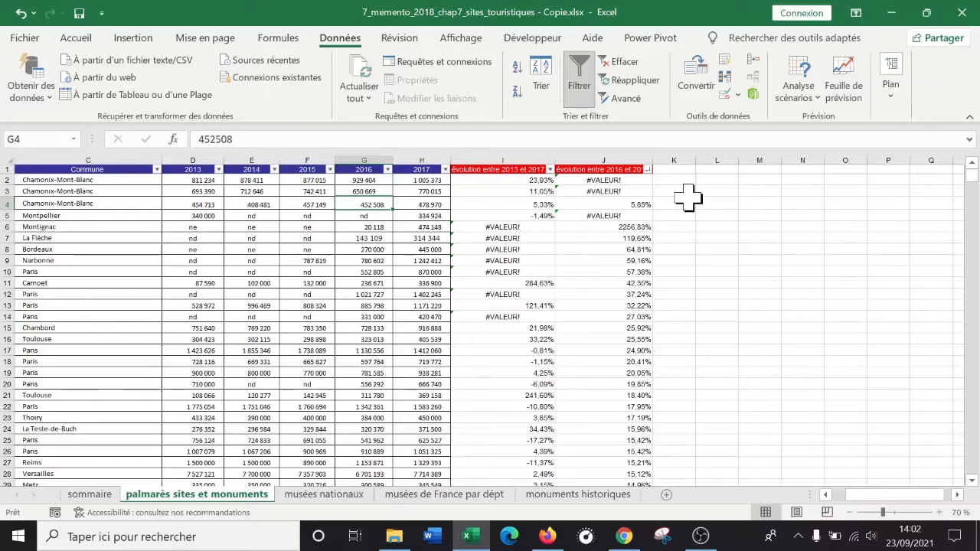
# Try to strip the space from the 2016 number in G3 with =SUPPRESPACE(G3) in K3, and clear the test cell.
pyautogui.press('Up')
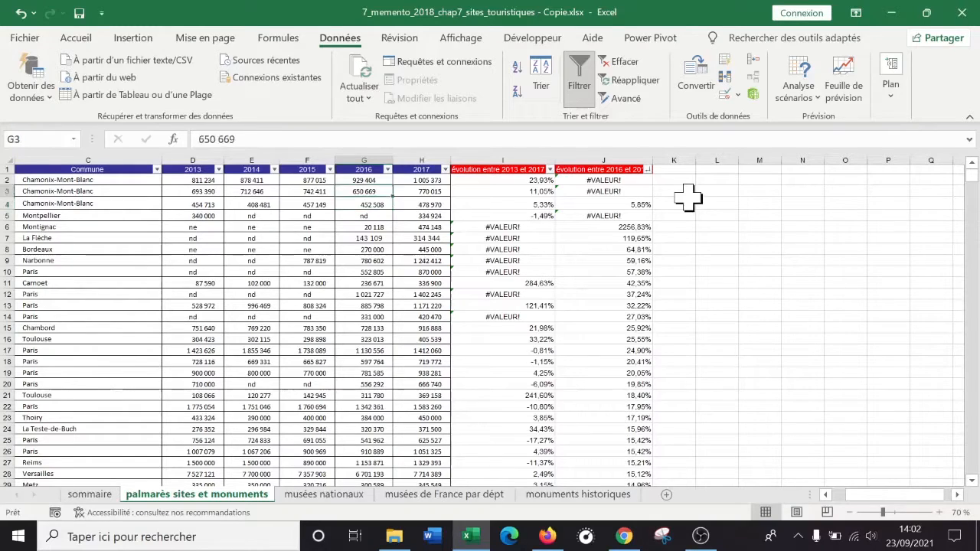
pyautogui.press('Right')
pyautogui.press('Right')
pyautogui.press('Right')
pyautogui.press('Right')
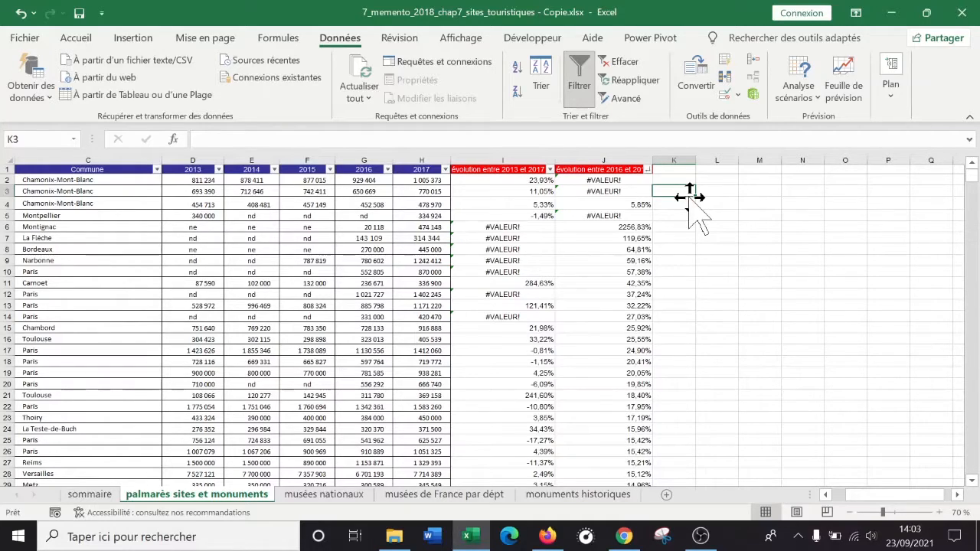
pyautogui.write('=su')
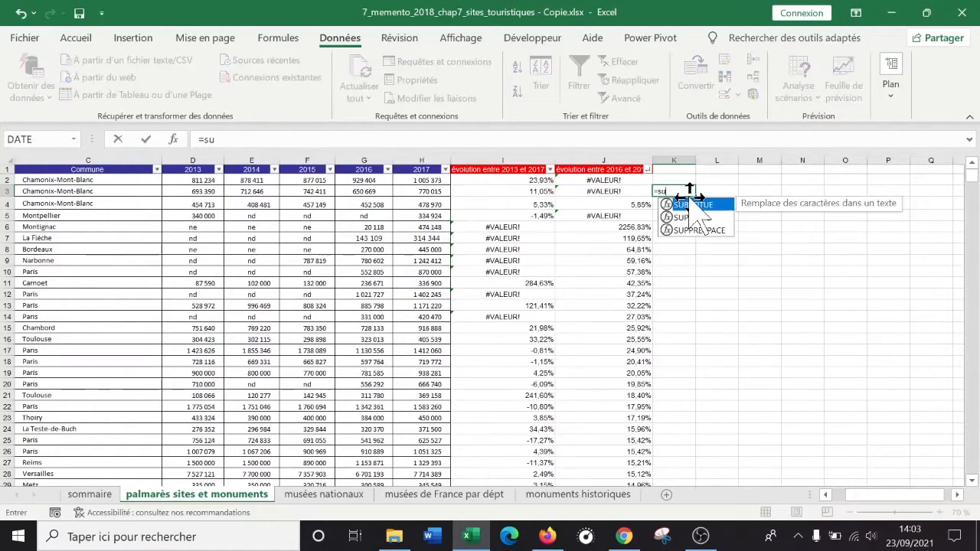
pyautogui.doubleClick(699, 230)
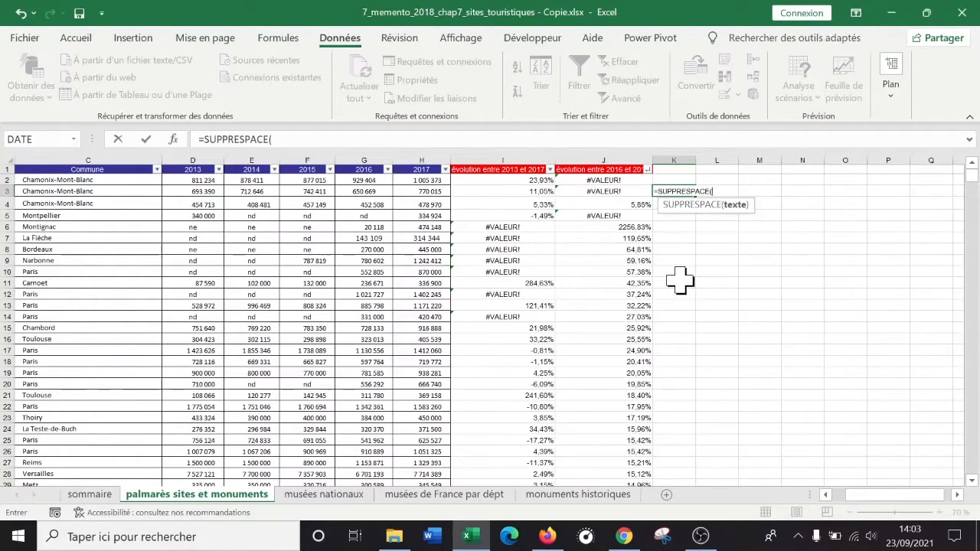
pyautogui.click(361, 190)
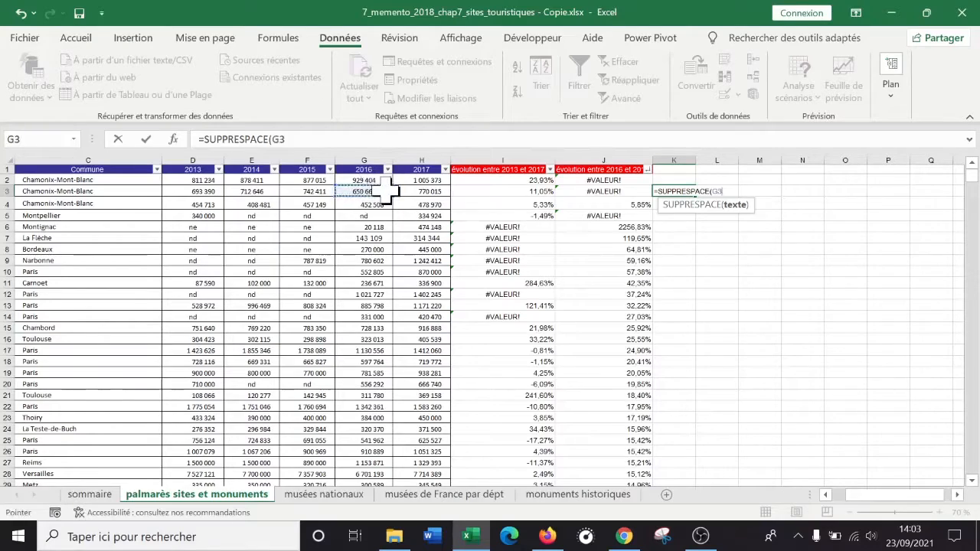
pyautogui.write(')')
pyautogui.press('Return')
pyautogui.press('Up')
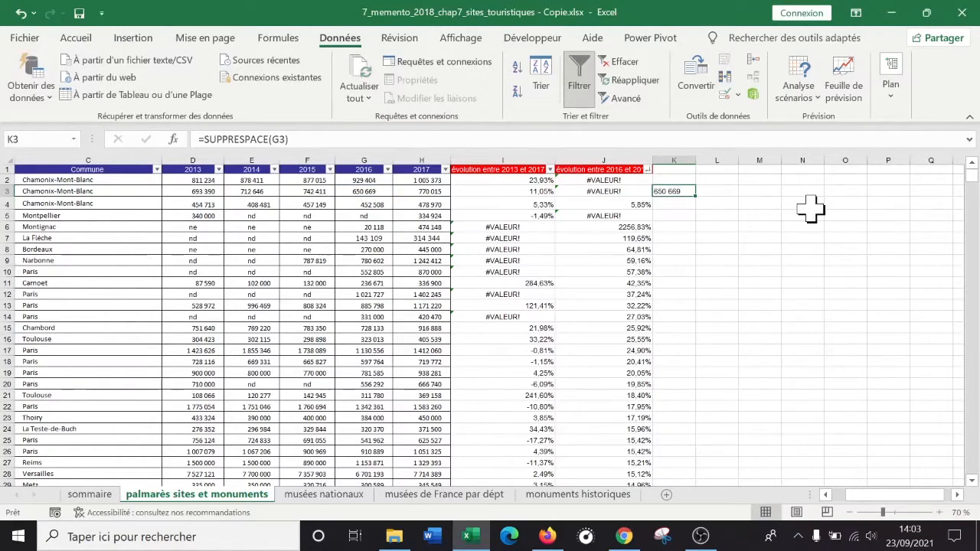
pyautogui.press('BackSpace')
pyautogui.press('Return')
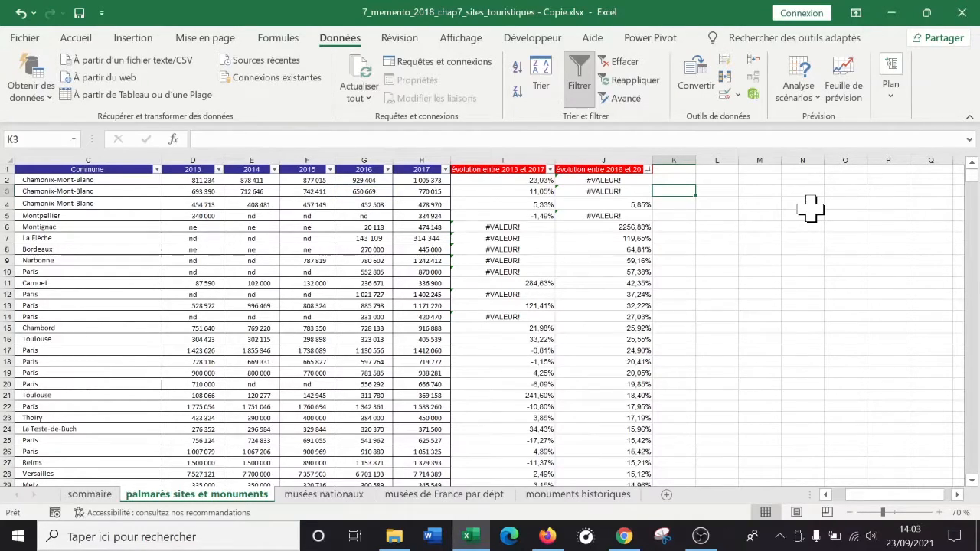
# Widen column K and enter the header ESTNUM in K1.
pyautogui.click(647, 249)
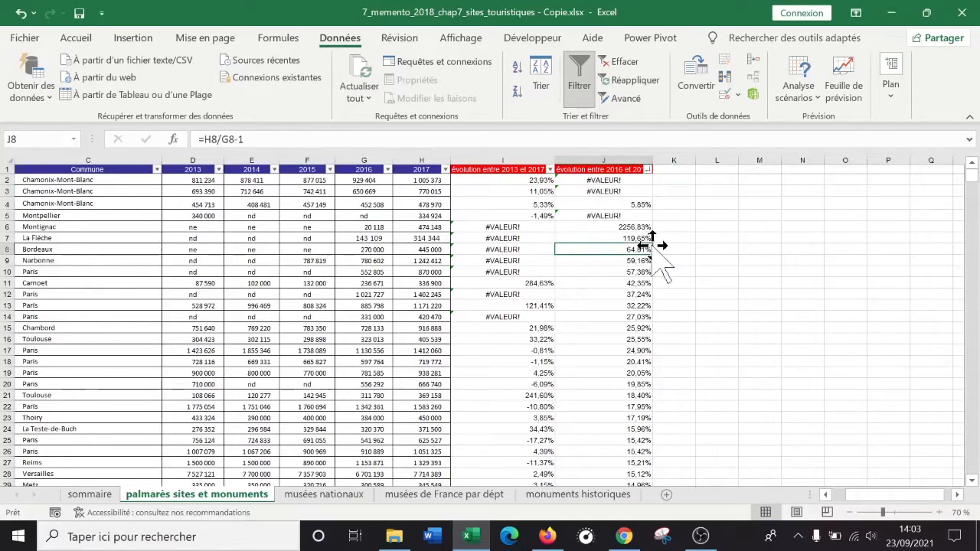
pyautogui.click(684, 180)
pyautogui.moveTo(695, 160); pyautogui.dragTo(728, 160)
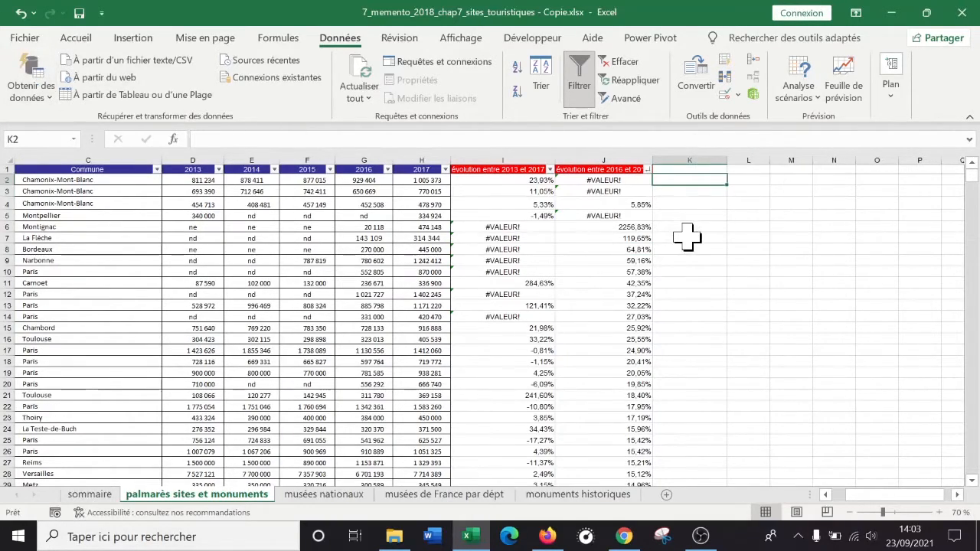
pyautogui.press('Up')
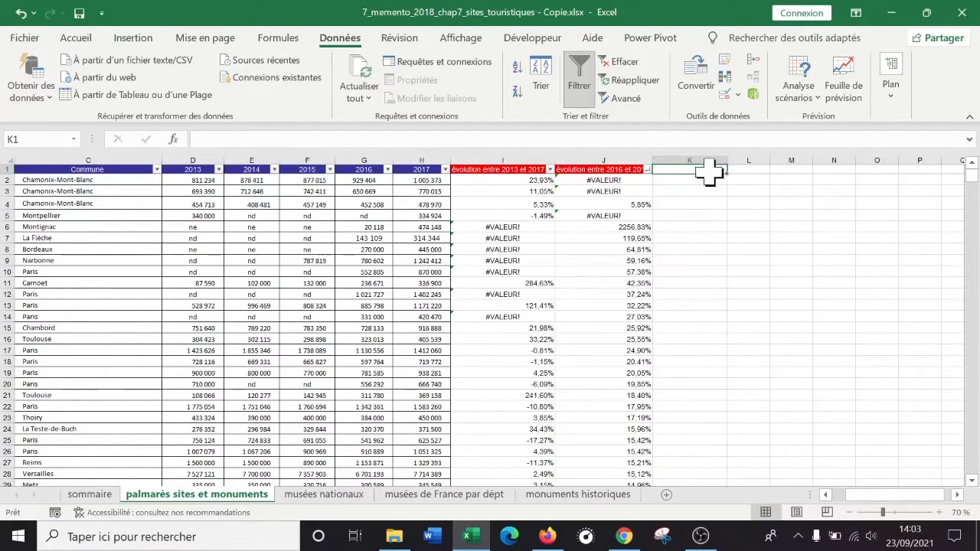
pyautogui.moveTo(727, 157); pyautogui.dragTo(753, 157)
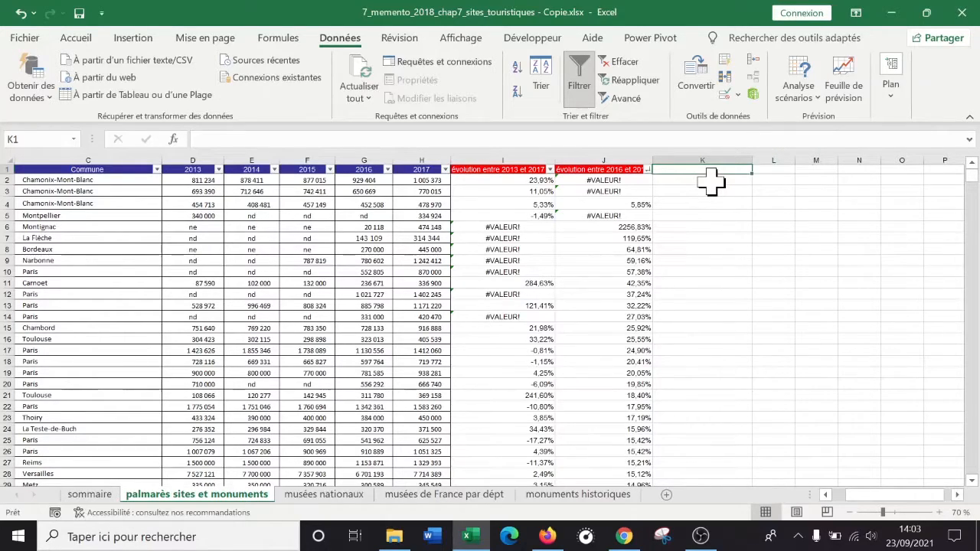
pyautogui.write('ES')
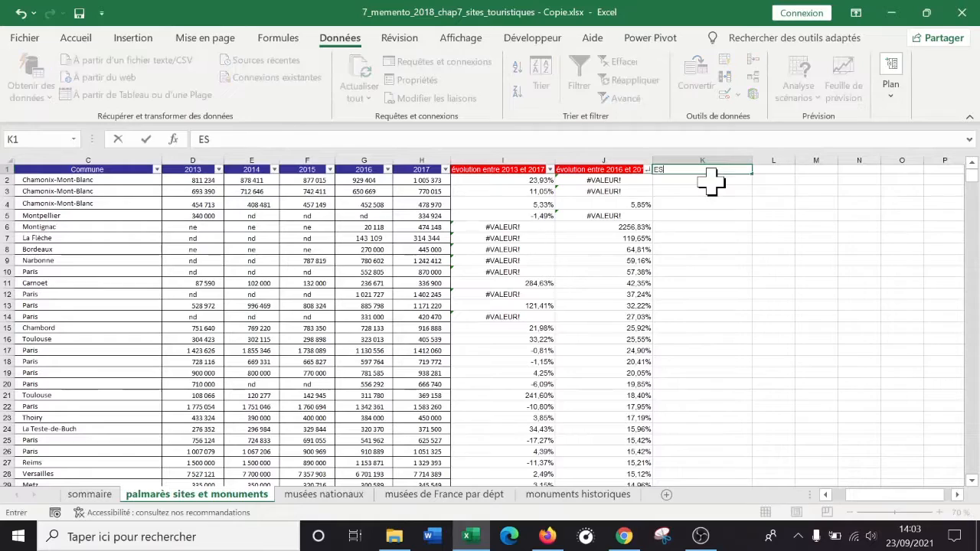
pyautogui.write('TNUM')
pyautogui.press('Return')
# Copy the formatting of the 2017 header in H1 onto the ESTNUM header in K1.
pyautogui.click(693, 170)
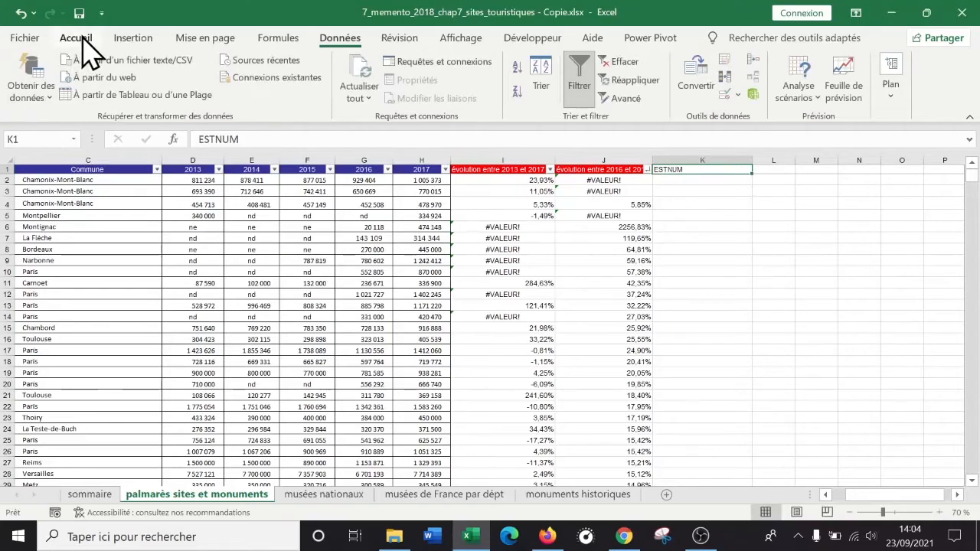
pyautogui.click(421, 170)
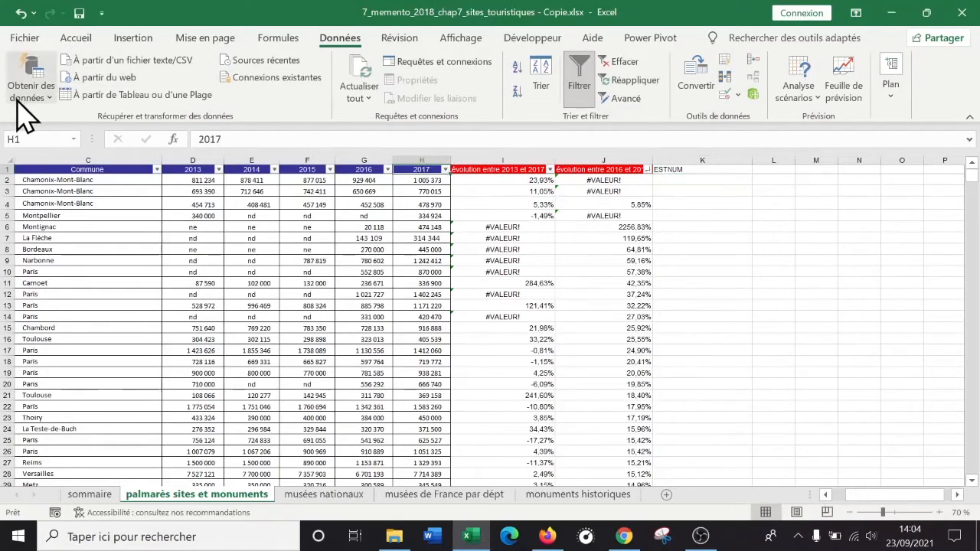
pyautogui.click(77, 40)
pyautogui.click(47, 98)
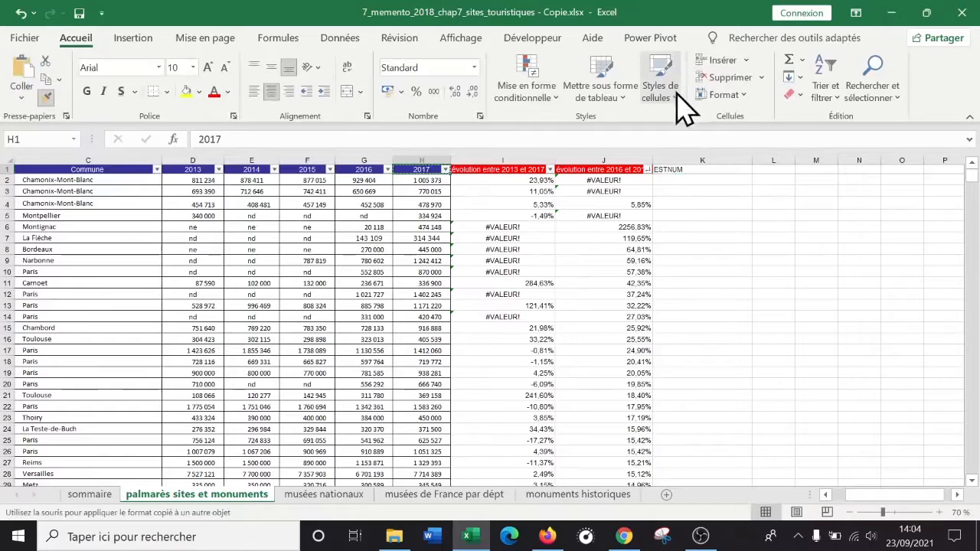
pyautogui.click(700, 169)
# Enter the formula =ESTNUM(G2) in K2 to test whether the 2016 value is a number.
pyautogui.click(724, 181)
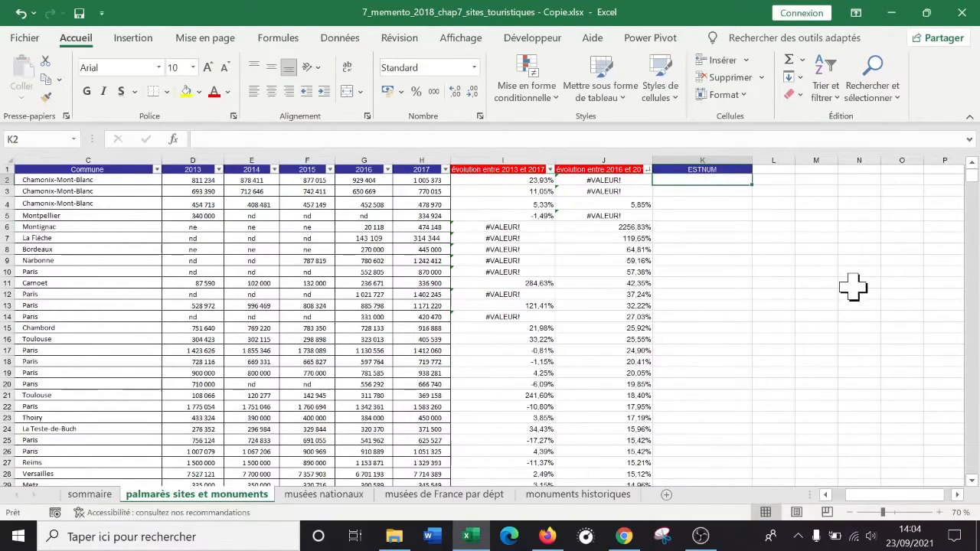
pyautogui.keyDown('ctrl'); pyautogui.scroll(2, 852, 287); pyautogui.keyUp('ctrl')
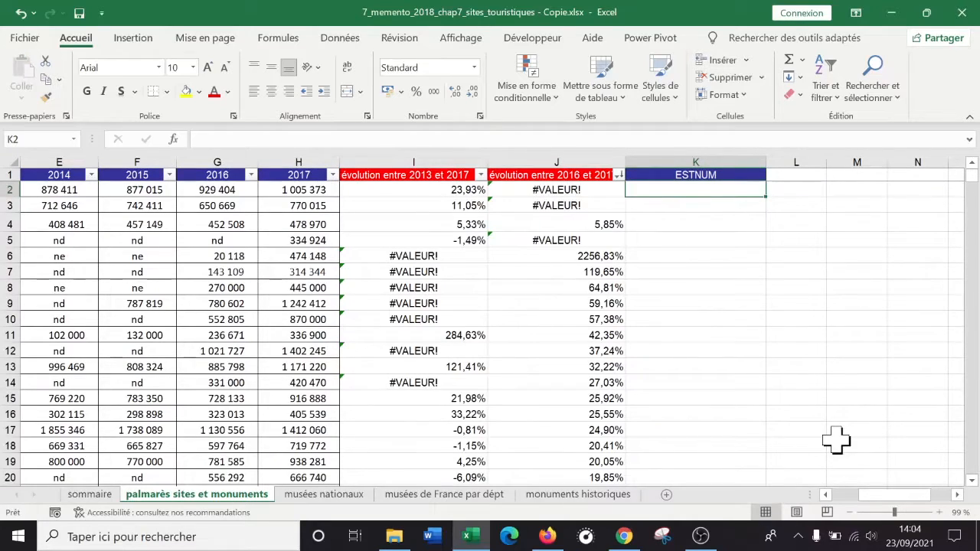
pyautogui.doubleClick(689, 188)
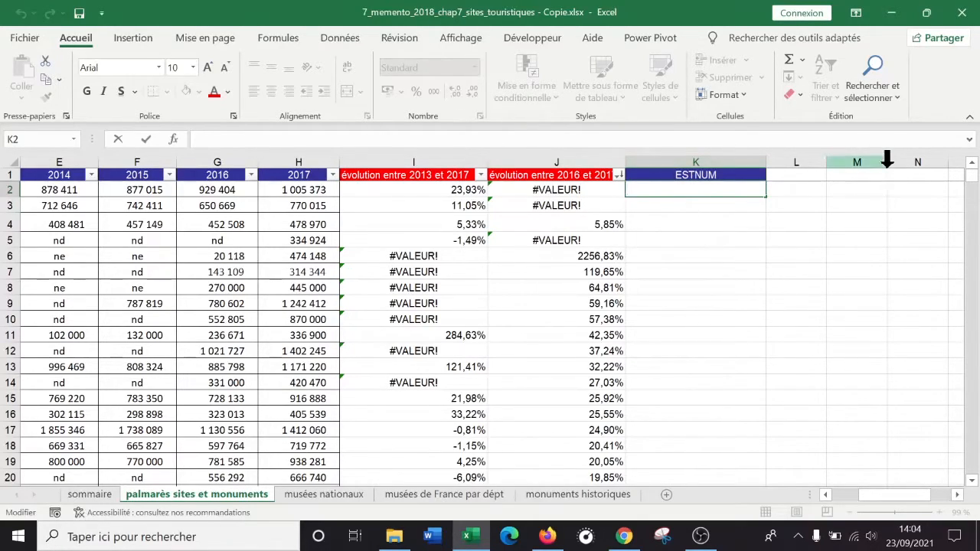
pyautogui.write('=estnum')
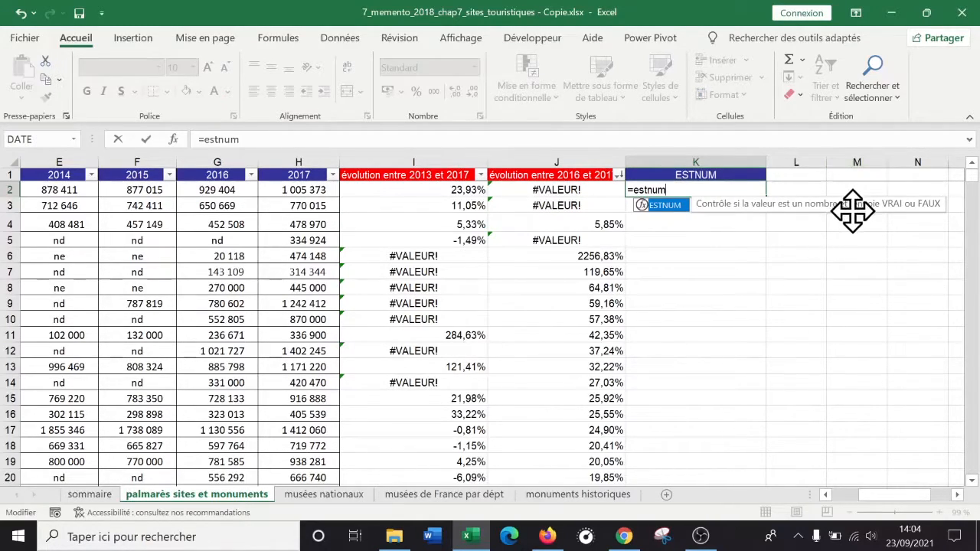
pyautogui.write('(')
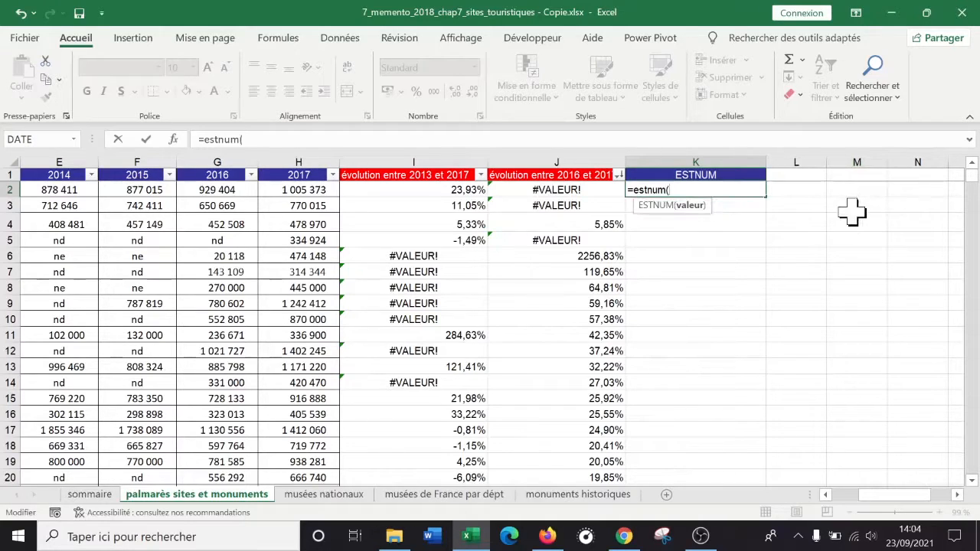
pyautogui.click(230, 191)
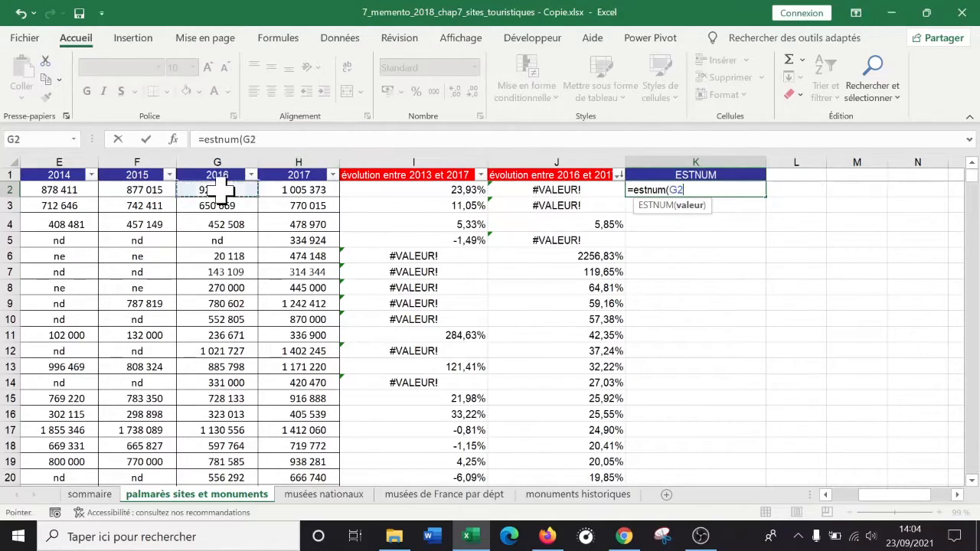
pyautogui.write(')')
pyautogui.press('Return')
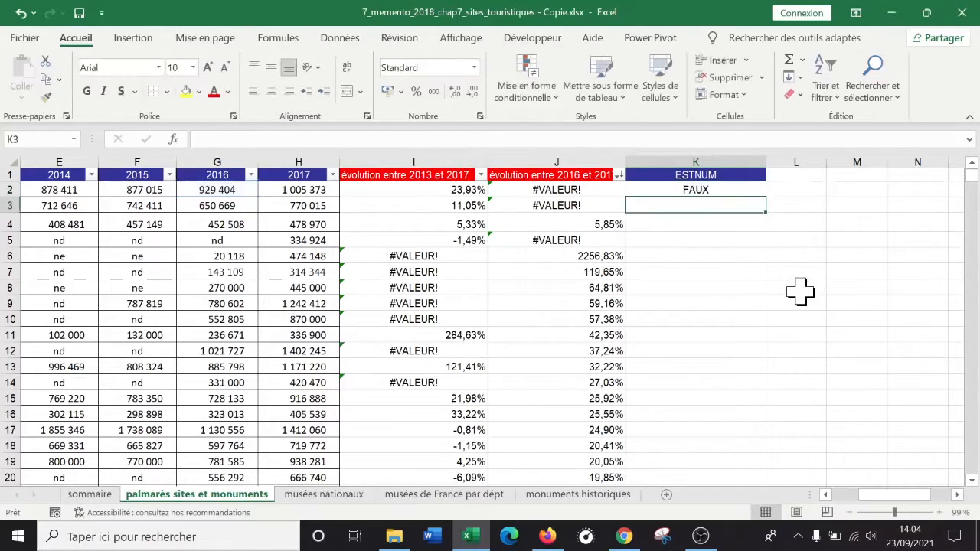
# Fill the ESTNUM formula from K2 down to row 126 and check the results along column K.
pyautogui.click(700, 192)
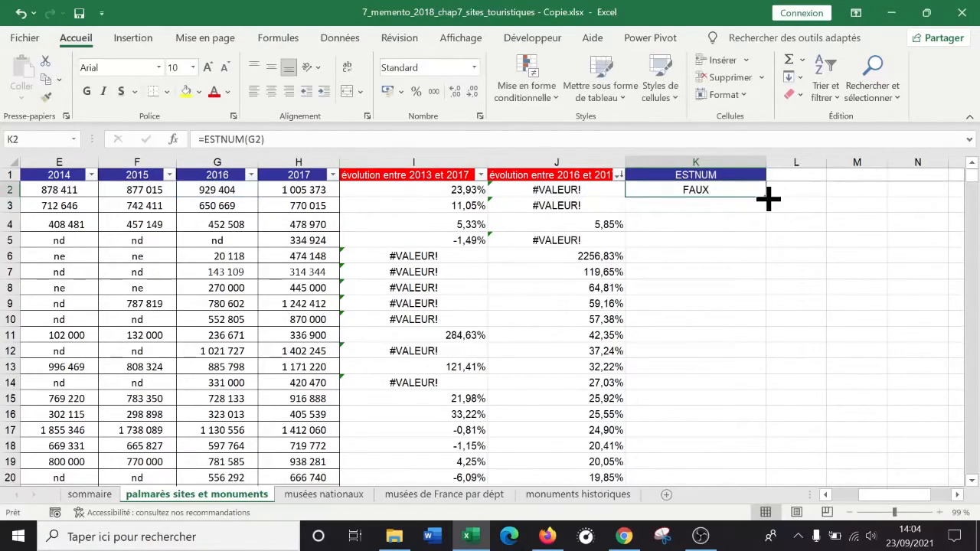
pyautogui.doubleClick(766, 197)
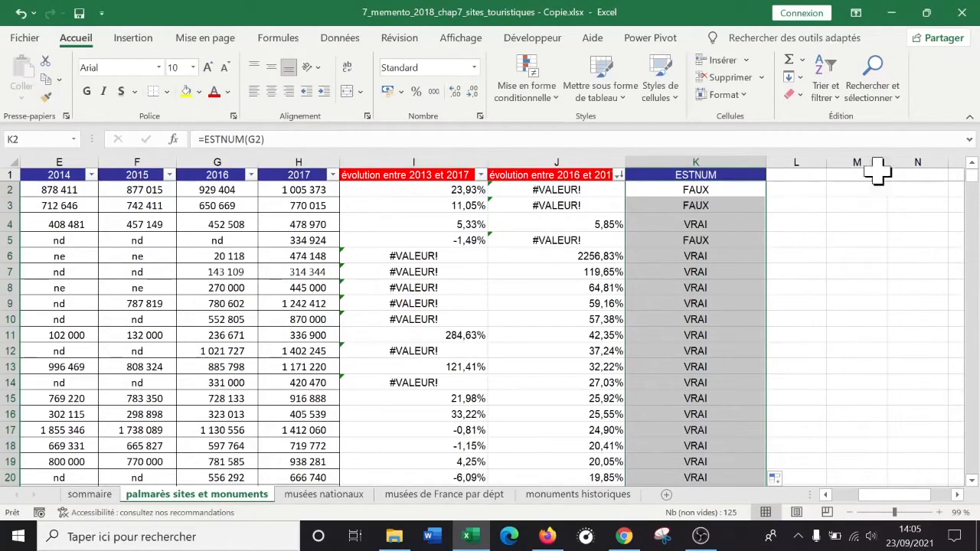
pyautogui.moveTo(971, 176)
pyautogui.mouseDown()
pyautogui.moveTo(974, 427)
pyautogui.moveTo(969, 185)
pyautogui.mouseUp()
pyautogui.scroll(-15, 896, 283)
pyautogui.scroll(1, 883, 337)
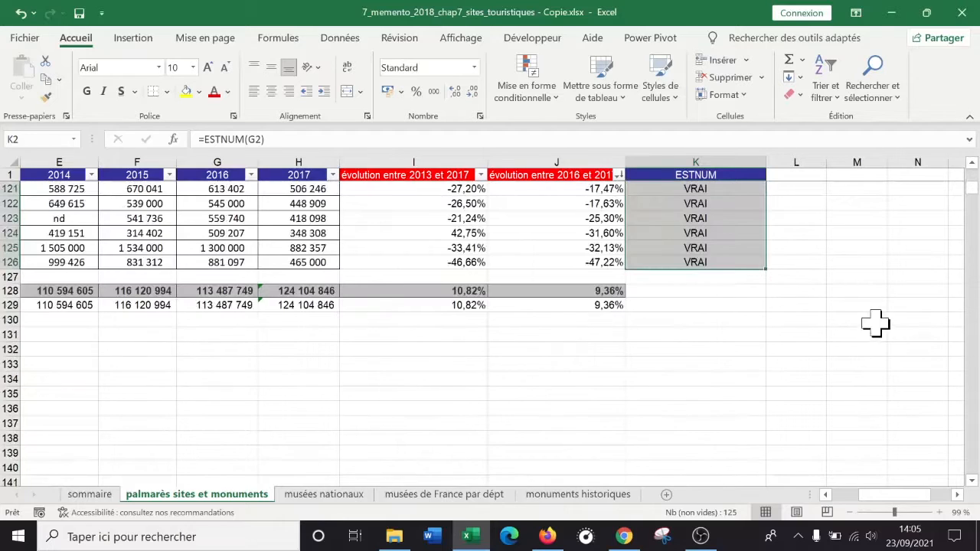
pyautogui.scroll(1, 663, 316)
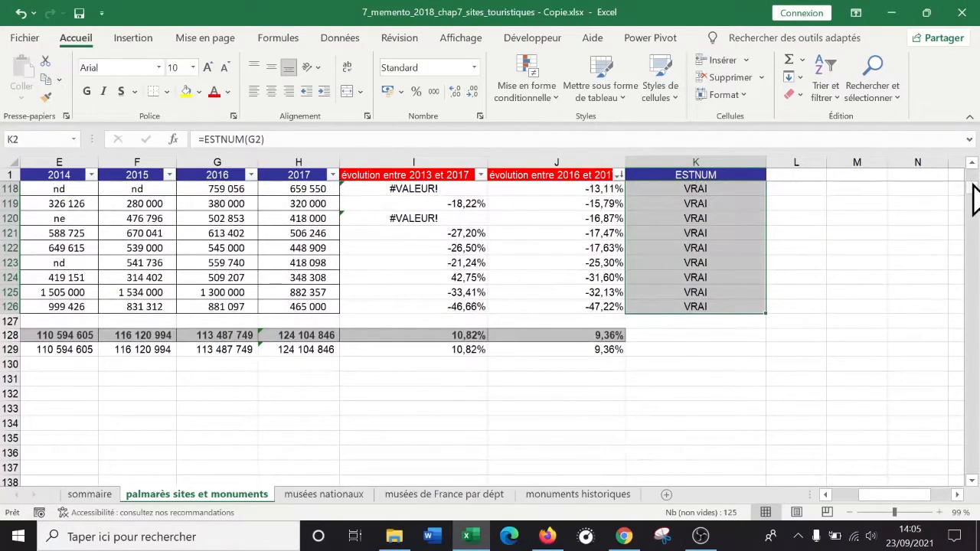
pyautogui.moveTo(977, 199); pyautogui.dragTo(973, 153)
pyautogui.scroll(17, 782, 256)
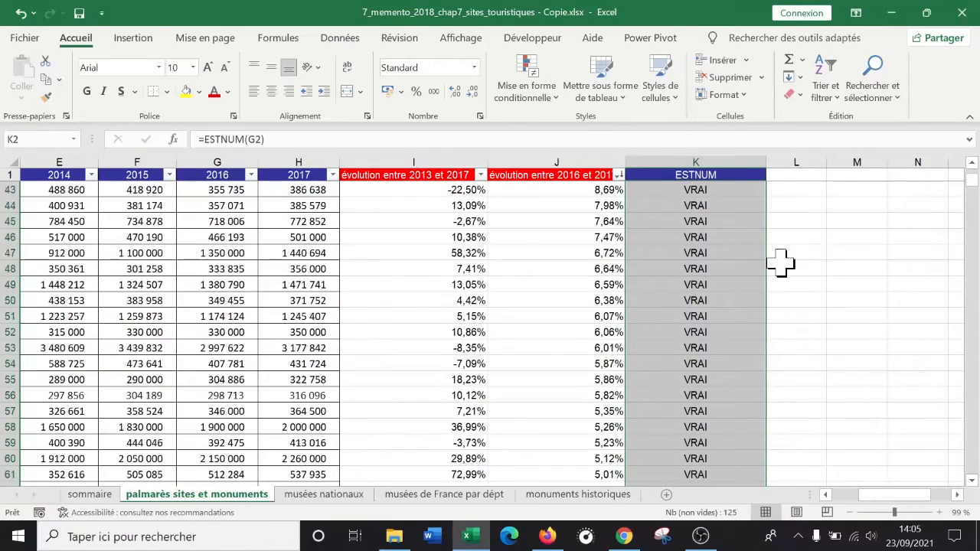
pyautogui.scroll(3, 778, 236)
# Change the header in K1 to "ESTNUM (2016)".
pyautogui.click(703, 222)
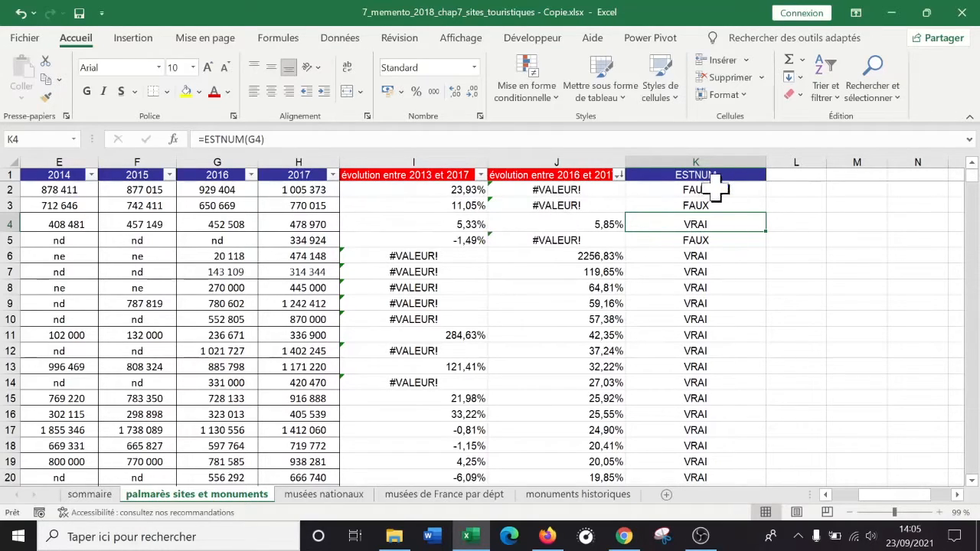
pyautogui.doubleClick(737, 175)
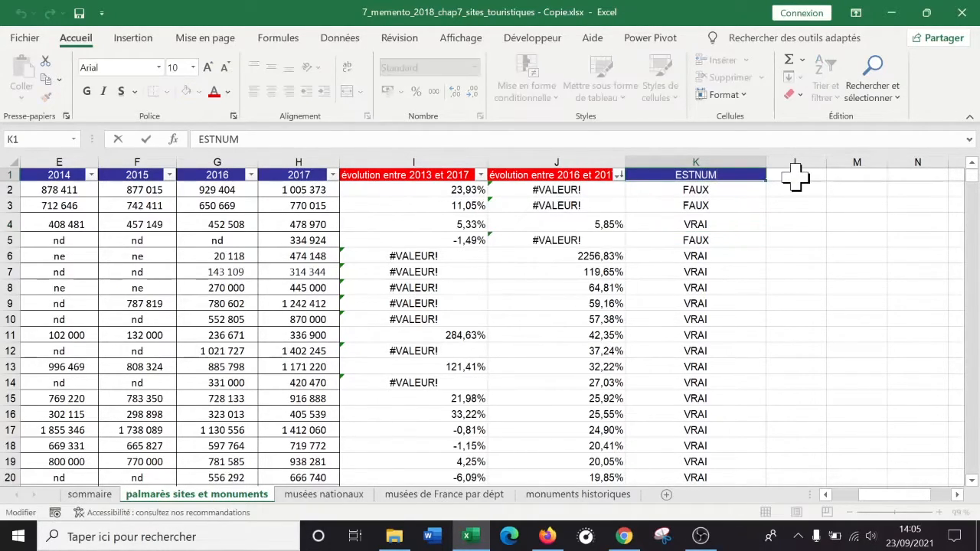
pyautogui.write('(2016)')
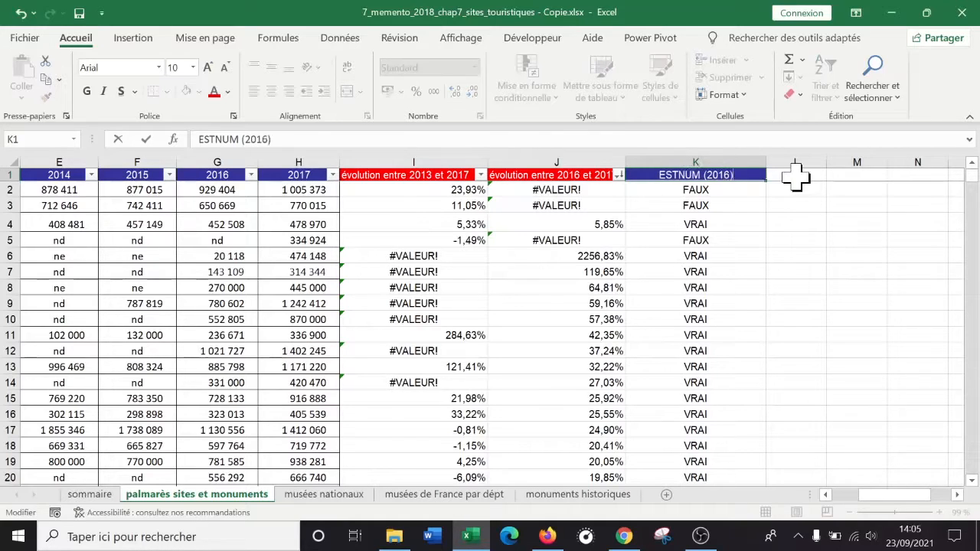
pyautogui.press('Return')
pyautogui.click(321, 381)
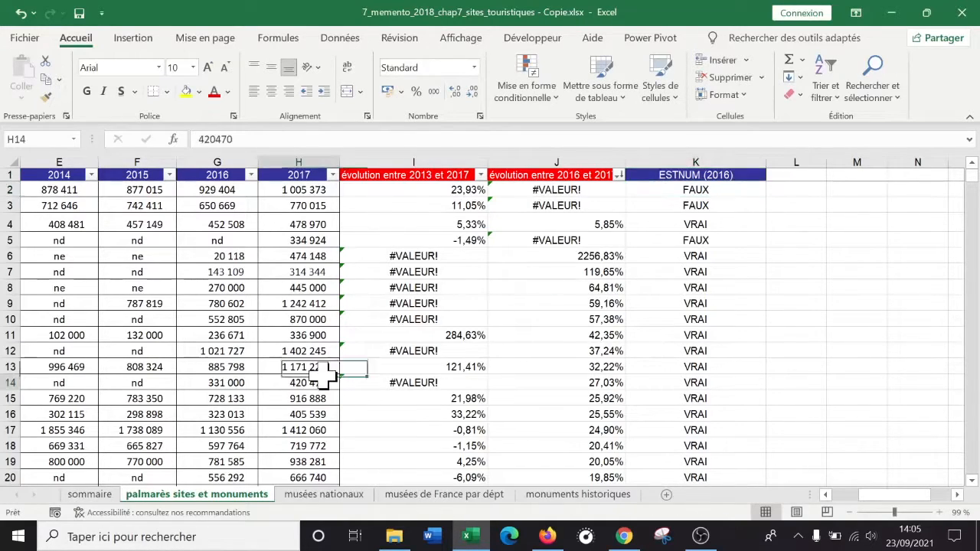
# Sort the whole table by ESTNUM (2016) cell values, from smallest to largest.
pyautogui.hotkey('ctrl', 'a')
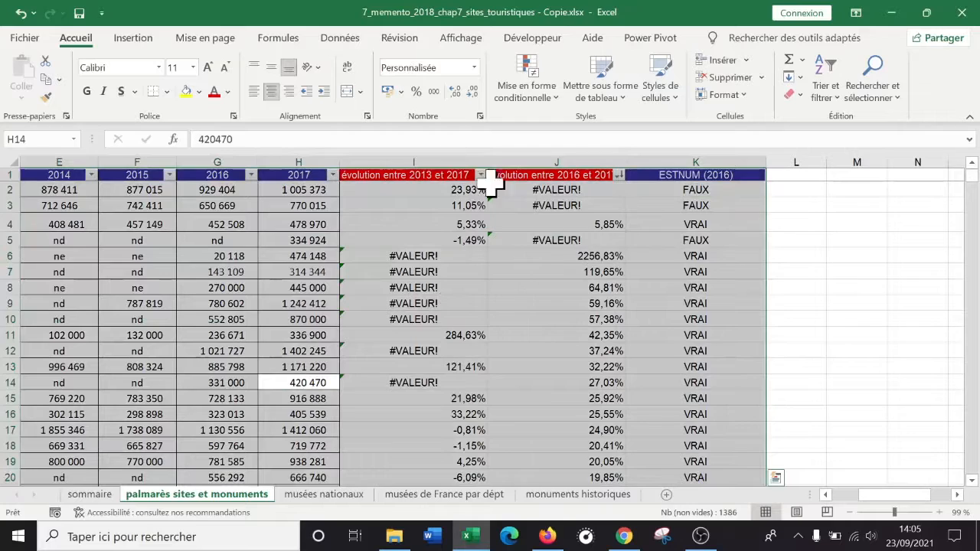
pyautogui.click(337, 39)
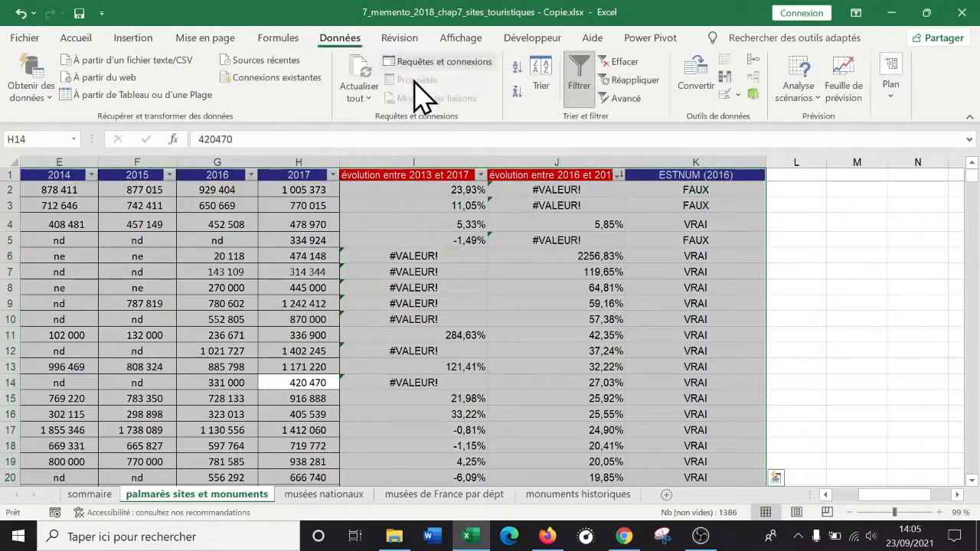
pyautogui.click(547, 94)
pyautogui.click(489, 236)
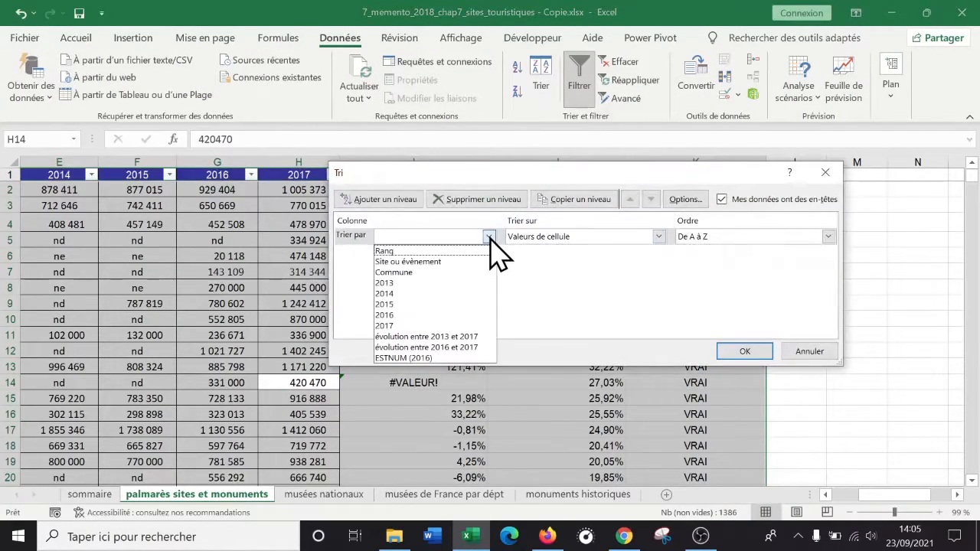
pyautogui.click(460, 357)
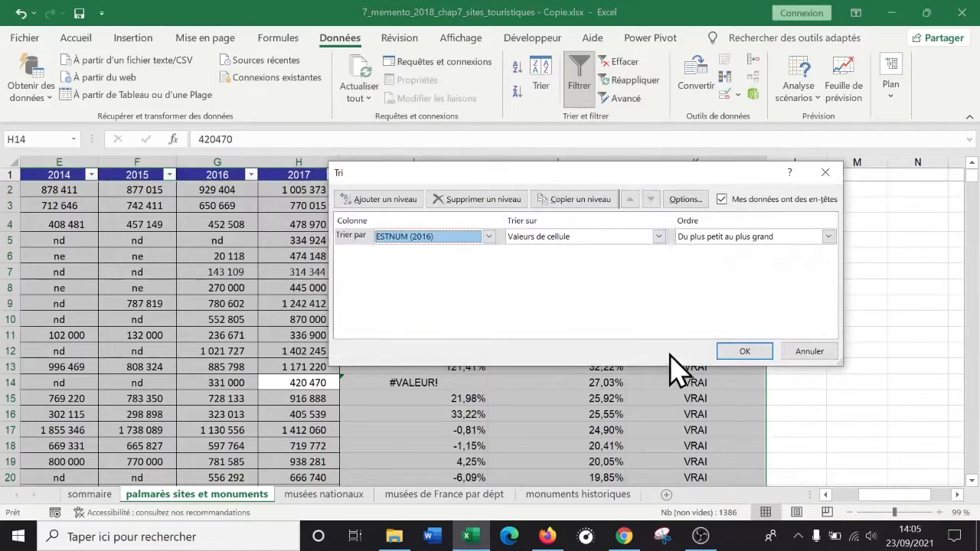
pyautogui.click(829, 237)
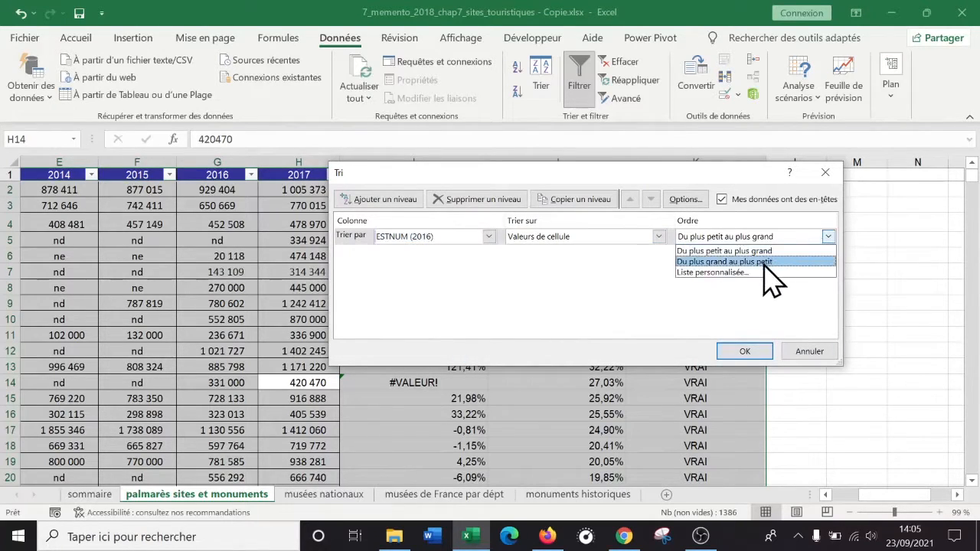
pyautogui.click(748, 250)
pyautogui.click(744, 351)
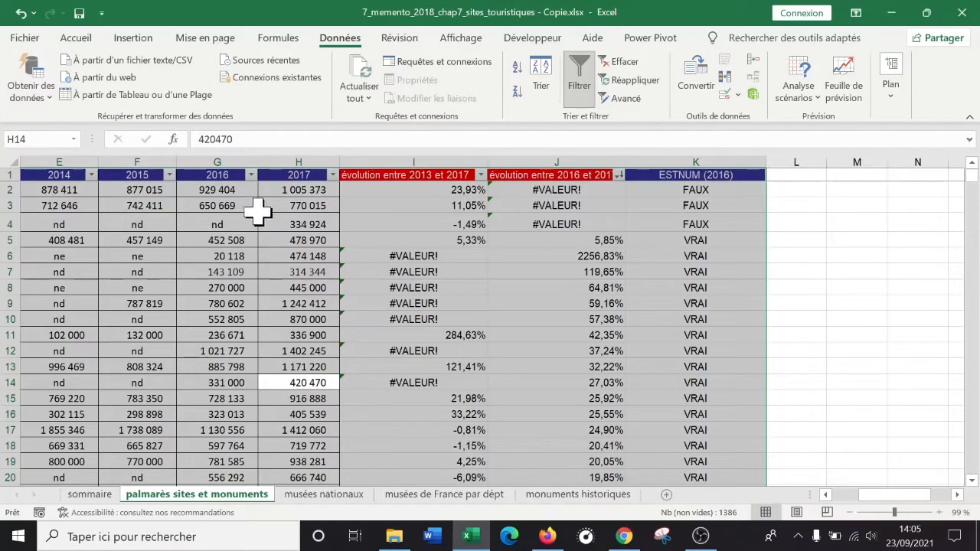
# Correct the badly formatted 2016 visitor values in G2 and G3 to the plain numbers 929404 and 650669.
pyautogui.doubleClick(208, 188)
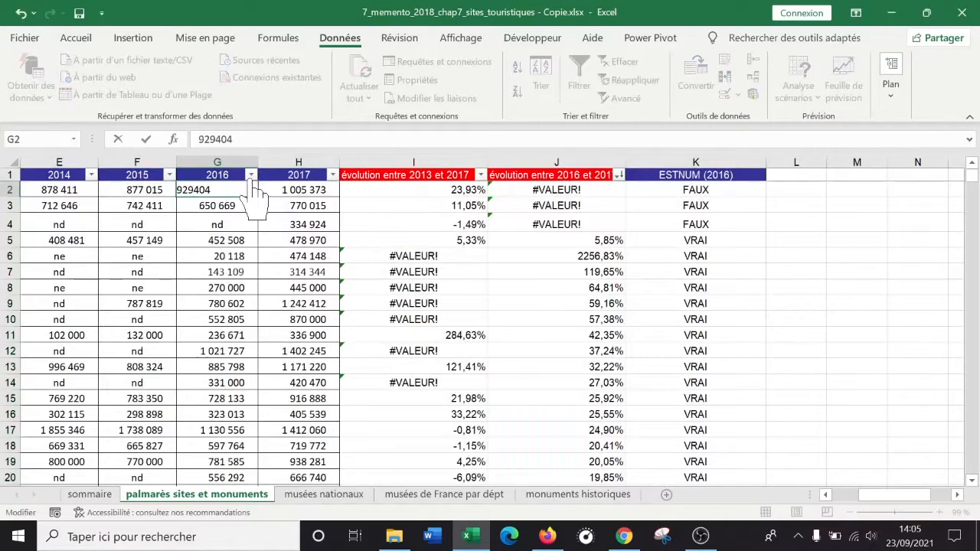
pyautogui.click(224, 205)
pyautogui.doubleClick(225, 205)
pyautogui.click(196, 206)
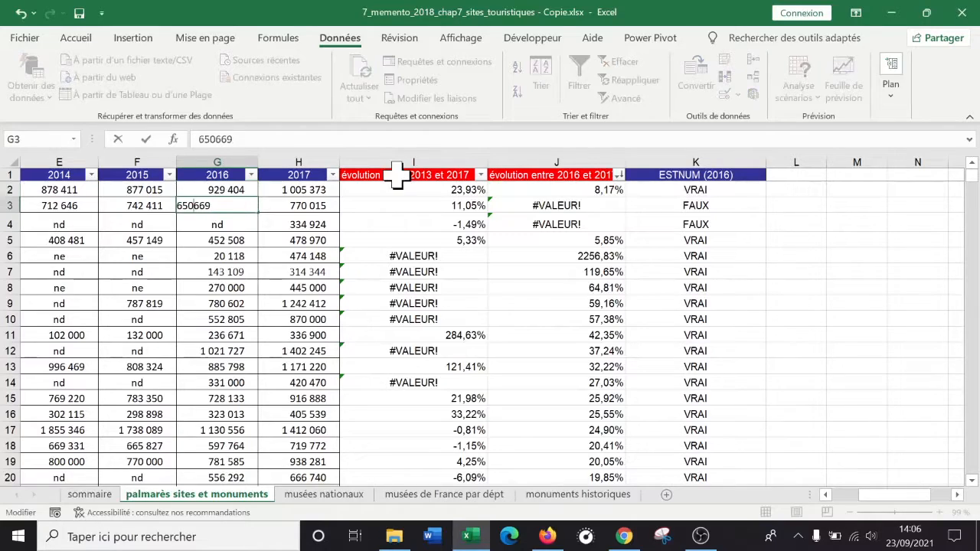
pyautogui.press('Return')
pyautogui.press('Up')
pyautogui.press('Up')
pyautogui.press('Down')
pyautogui.press('Down')
pyautogui.press('Down')
pyautogui.press('Down')
pyautogui.press('Up')
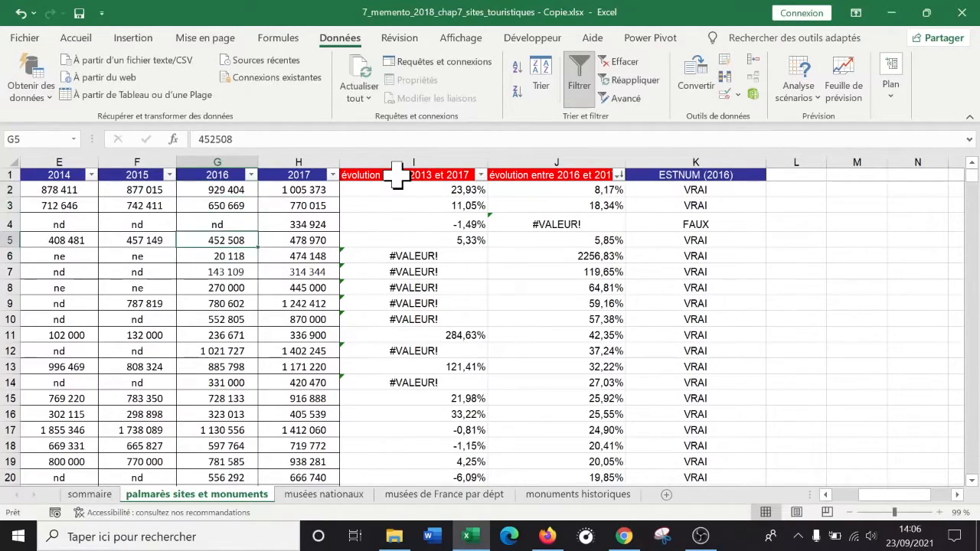
# Check the content of the 2016 values in G5 and G4.
pyautogui.doubleClick(239, 241)
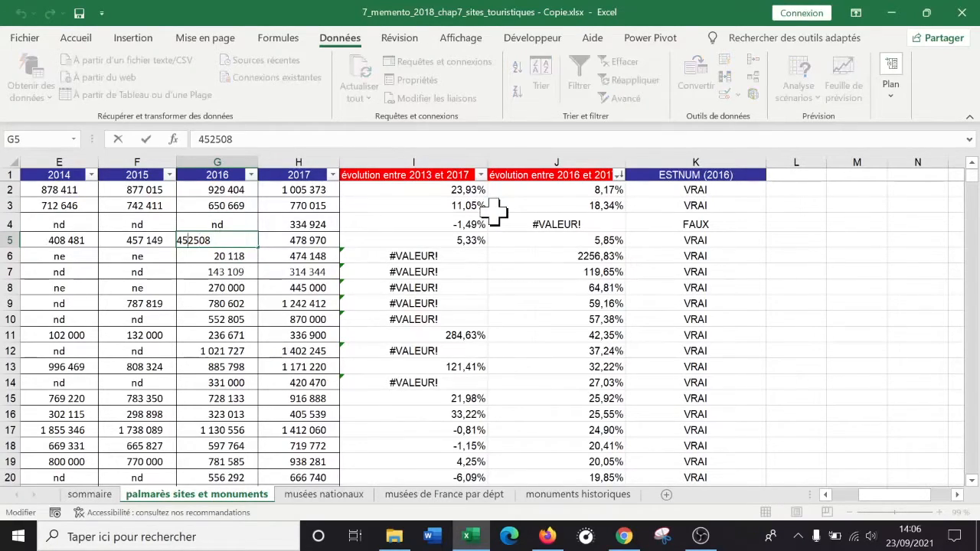
pyautogui.press('Return')
pyautogui.press('Up')
pyautogui.press('Up')
pyautogui.press('Up')
pyautogui.press('Down')
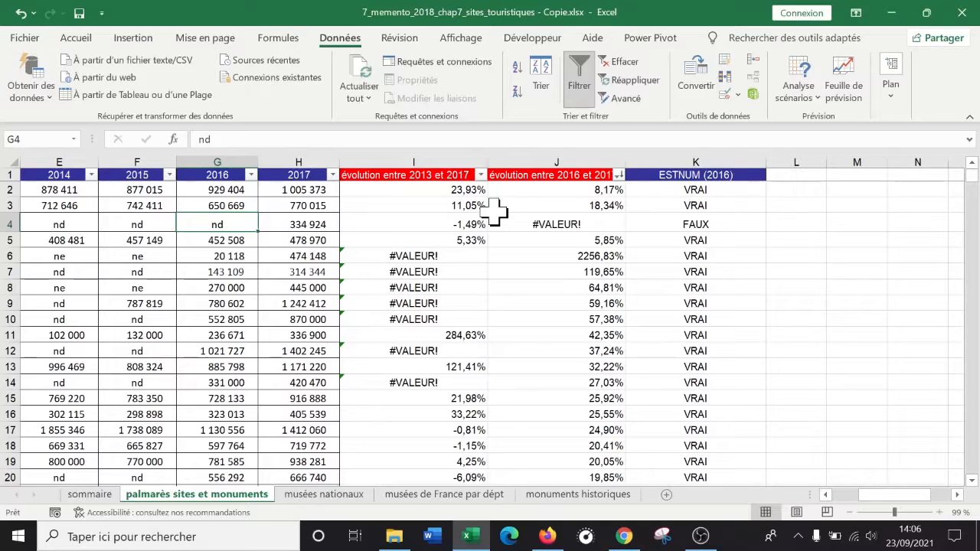
# Review the ESTNUM formula in K2, the ESTNUM column and the 2016 values in G2, G3 and G5.
pyautogui.doubleClick(686, 190)
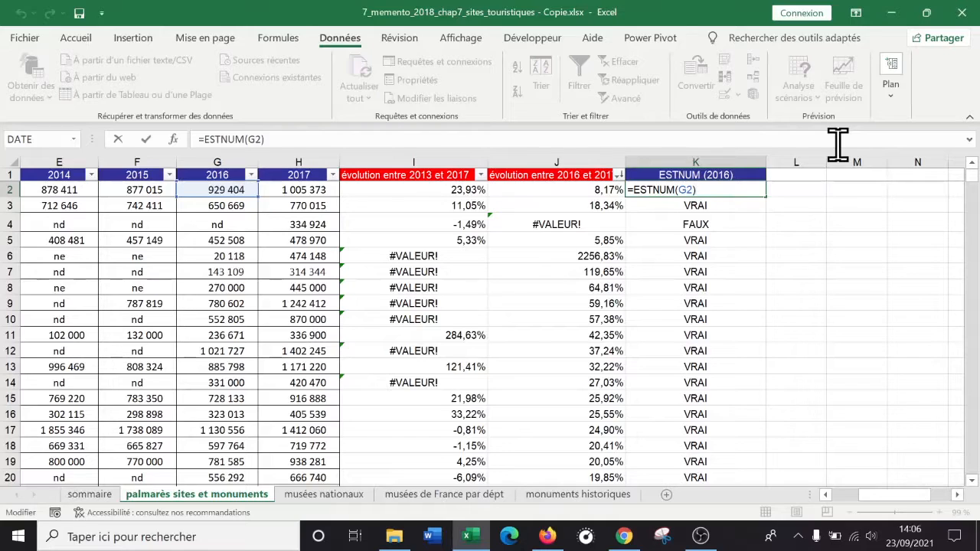
pyautogui.press('Return')
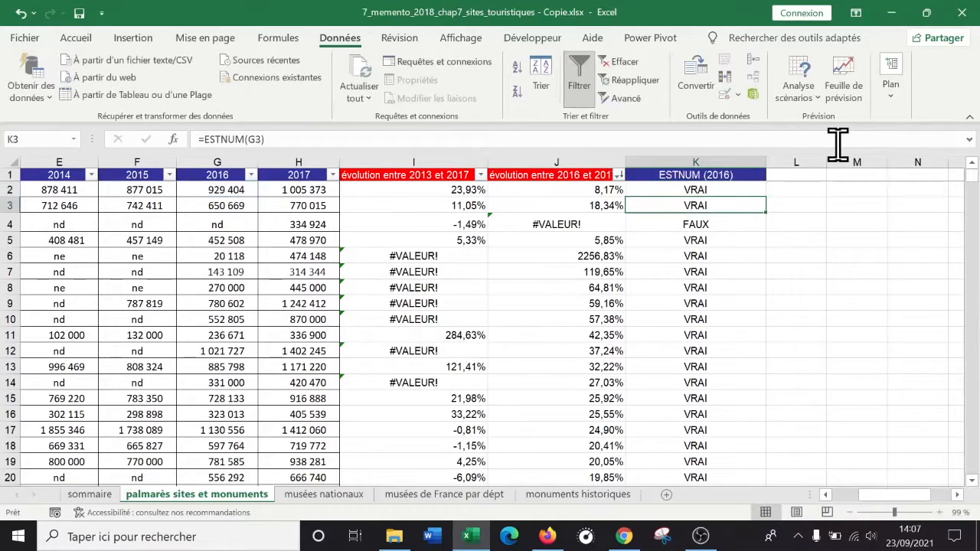
pyautogui.click(736, 162)
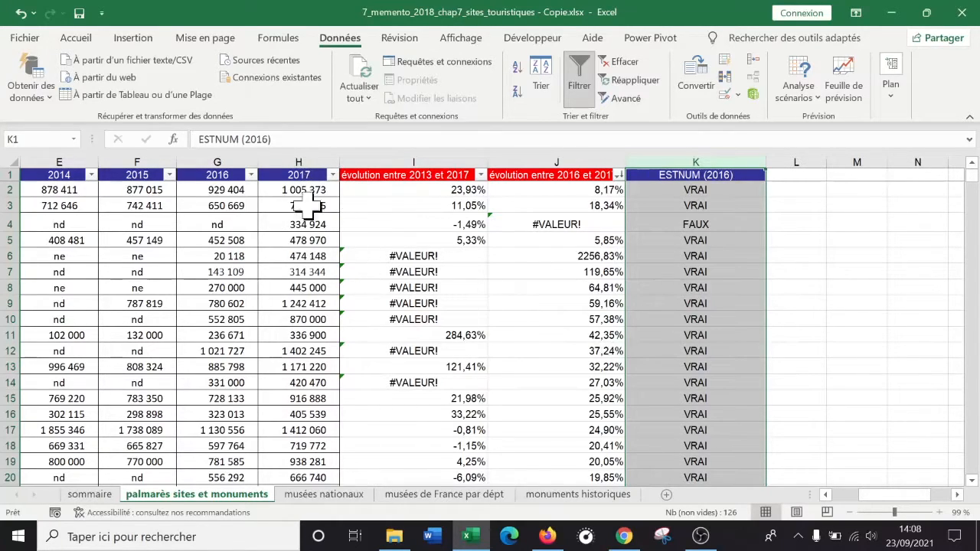
pyautogui.click(244, 190)
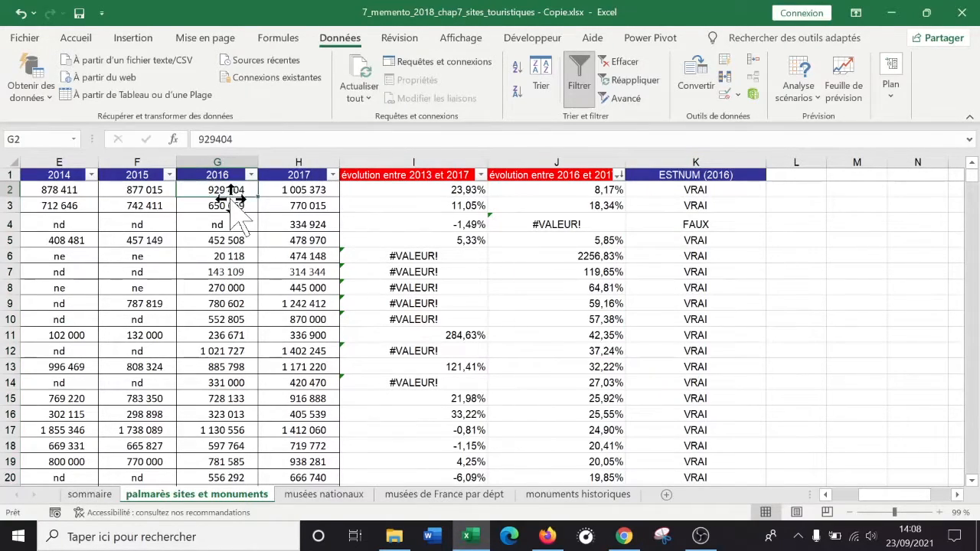
pyautogui.click(234, 206)
pyautogui.click(233, 242)
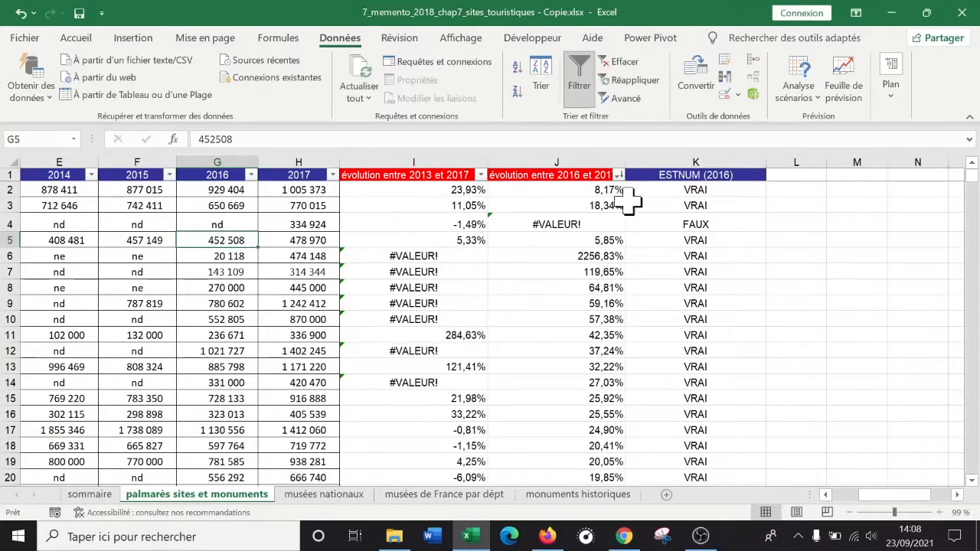
pyautogui.click(727, 161)
pyautogui.rightClick(728, 164)
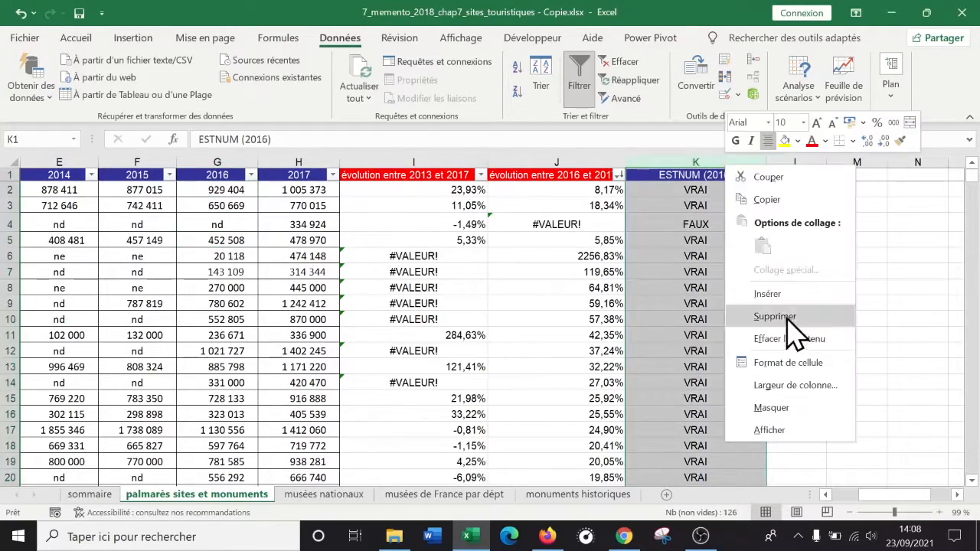
pyautogui.press('Escape')
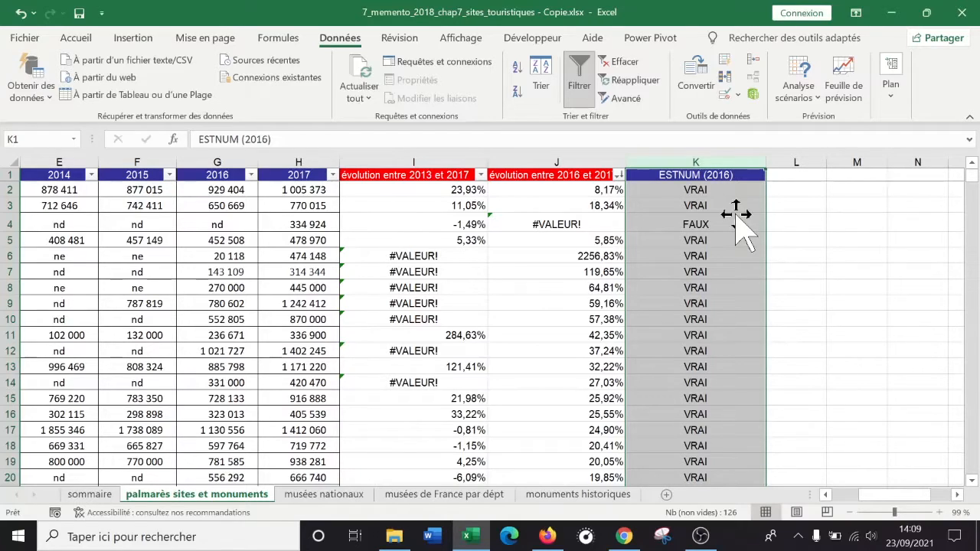
# Review the table from the site names across to the ESTNUM column and inspect the evolution formula in I5.
pyautogui.moveTo(893, 494); pyautogui.dragTo(857, 495)
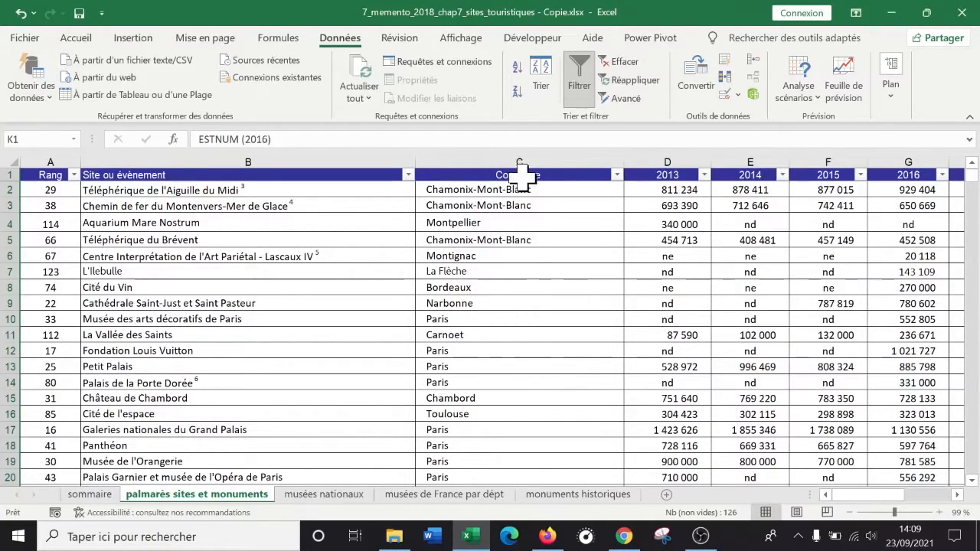
pyautogui.click(958, 495)
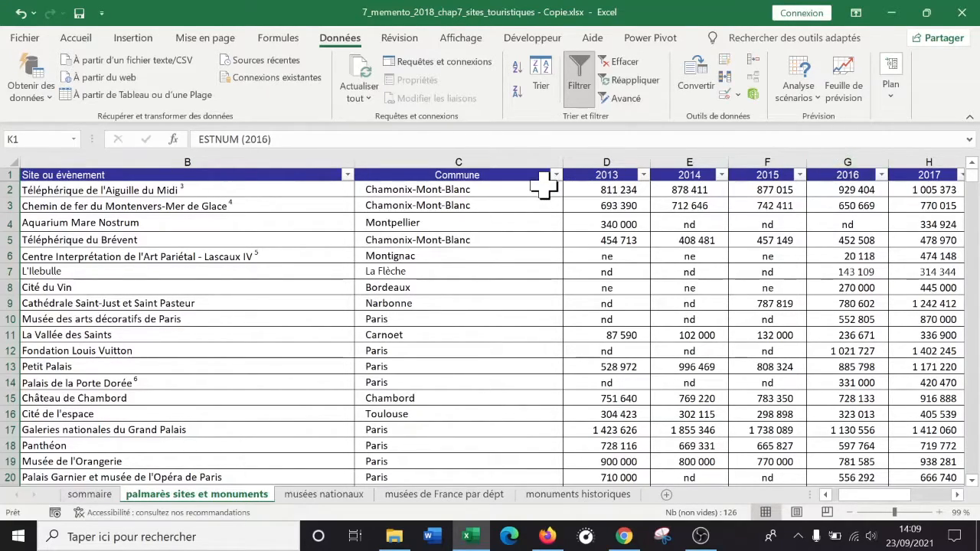
pyautogui.scroll(-1, 461, 321)
pyautogui.scroll(1, 461, 322)
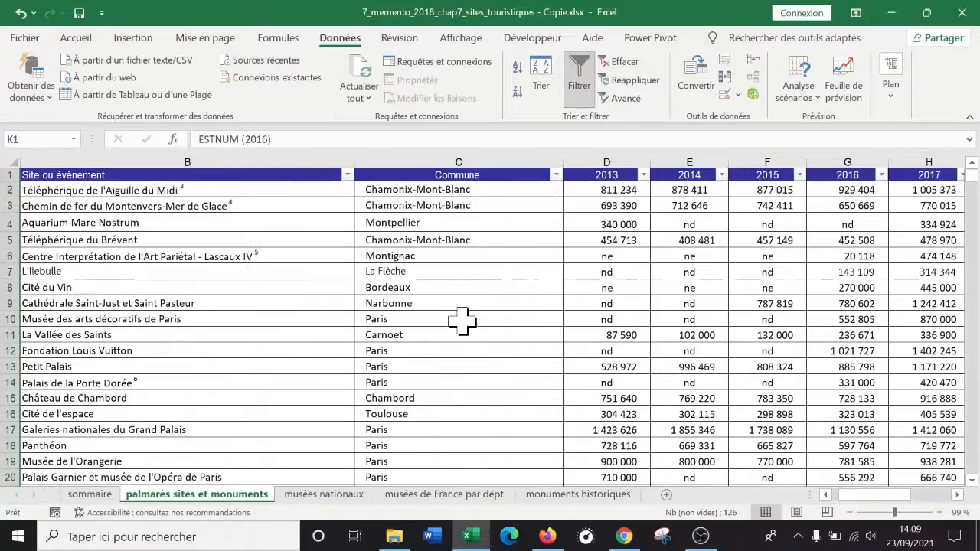
pyautogui.click(958, 495)
pyautogui.click(958, 495)
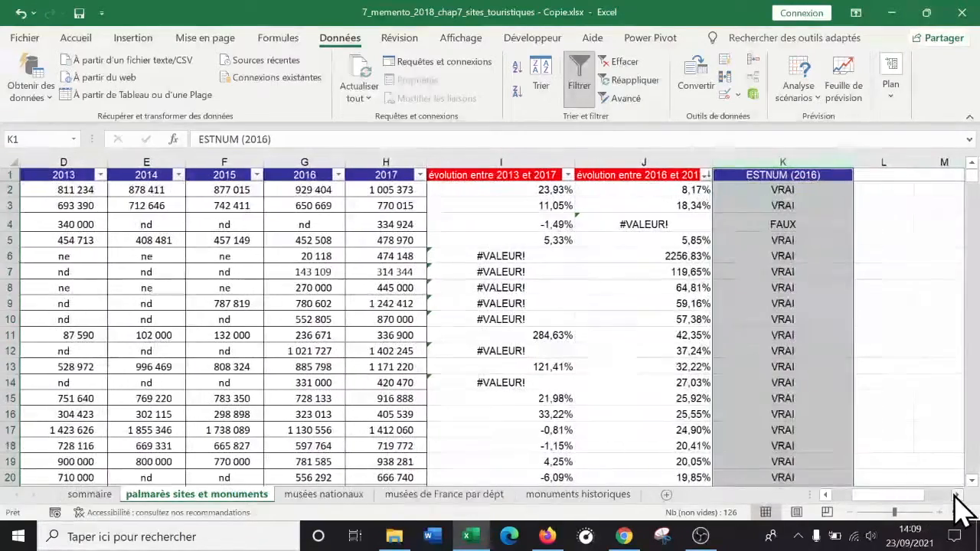
pyautogui.click(489, 239)
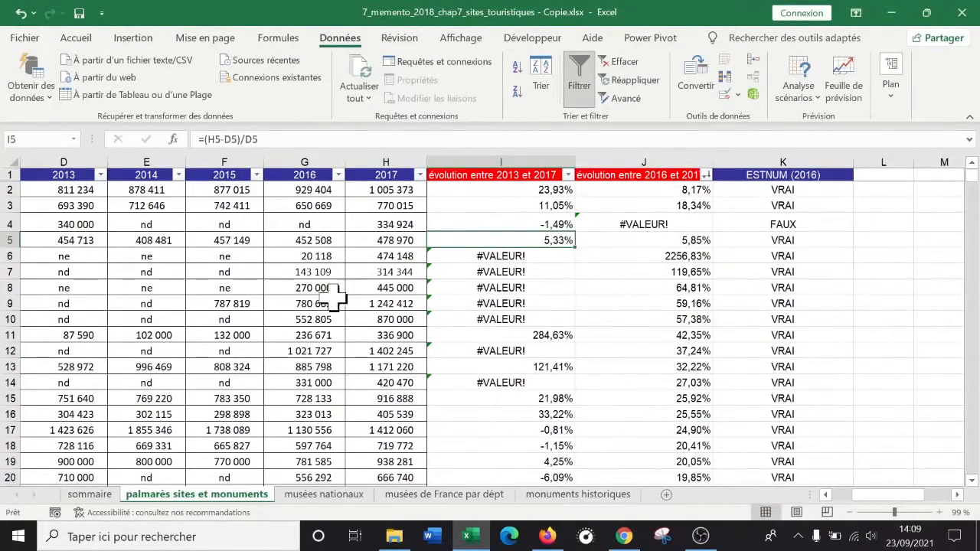
# Reduce the sheet zoom to 70% and look over the site rows and their evolution columns.
pyautogui.moveTo(854, 494); pyautogui.dragTo(843, 492)
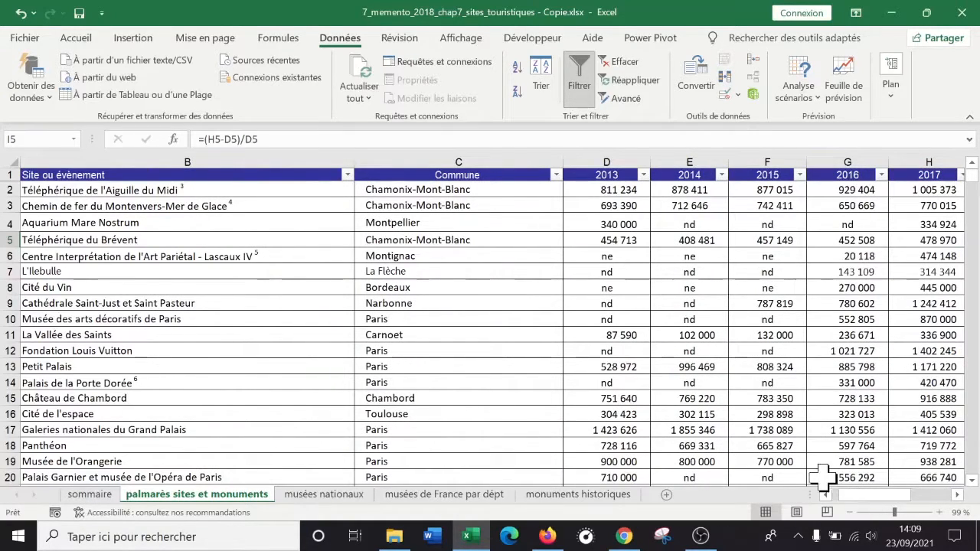
pyautogui.click(848, 513)
pyautogui.click(849, 512)
pyautogui.click(848, 513)
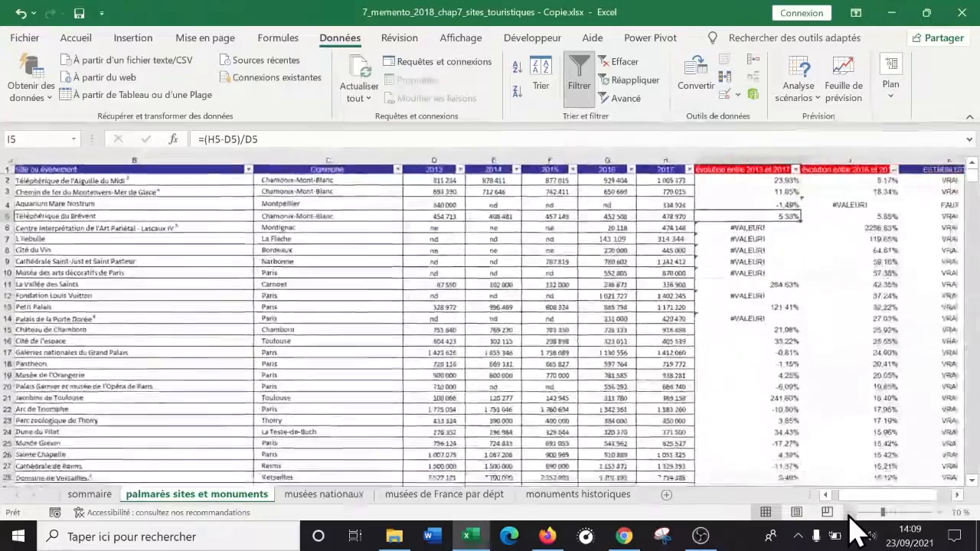
pyautogui.click(848, 512)
pyautogui.click(937, 513)
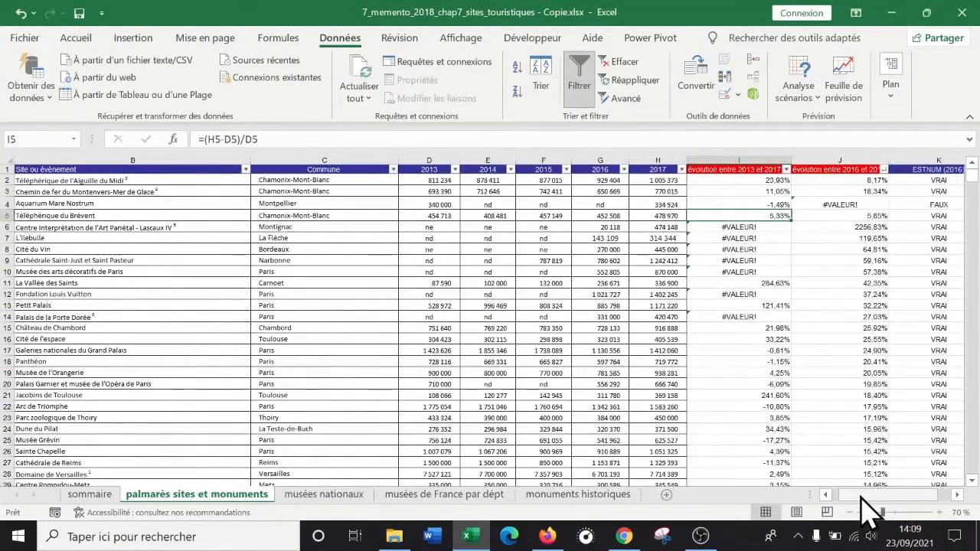
pyautogui.scroll(-7, 710, 368)
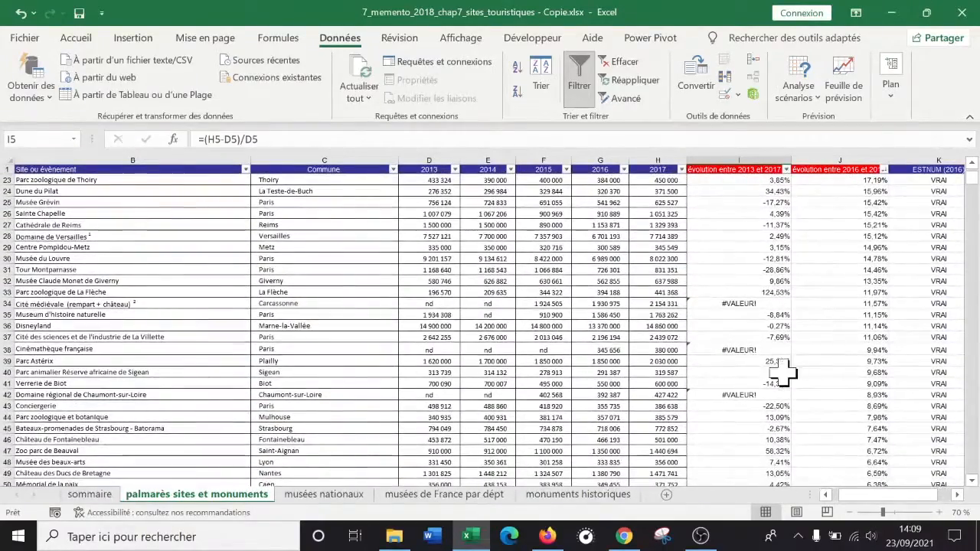
pyautogui.scroll(7, 712, 366)
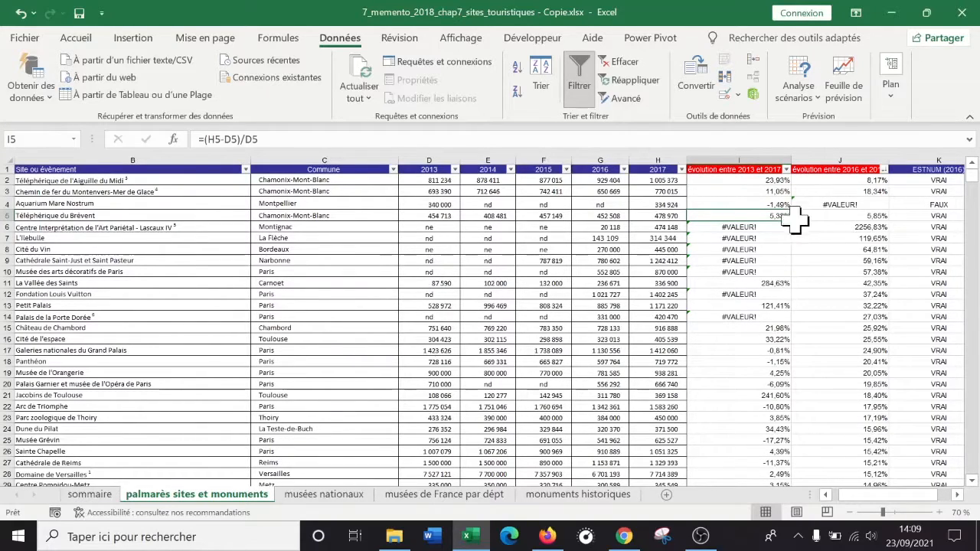
# Inspect several 2017 visitor values in column H and the 2016 value in G2.
pyautogui.click(661, 171)
pyautogui.click(658, 192)
pyautogui.click(659, 238)
pyautogui.click(616, 181)
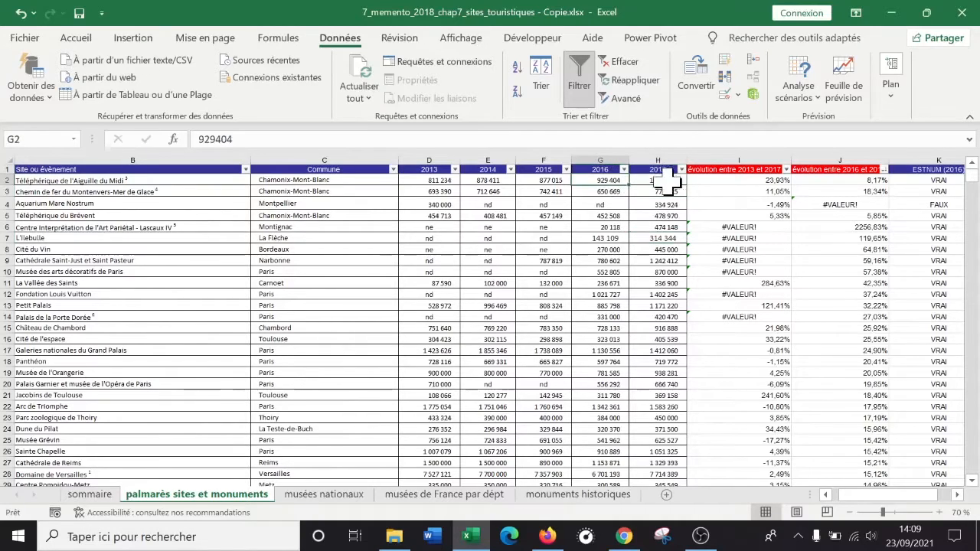
# Inspect the 2013 to 2017 evolution formulas in the #VALEUR! cells I6 to I10 and in I2.
pyautogui.click(958, 496)
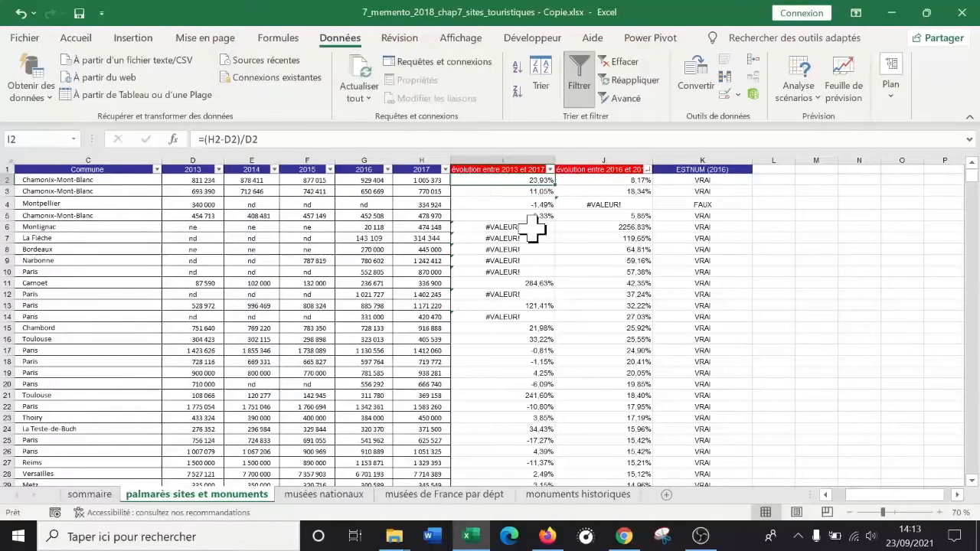
pyautogui.click(534, 227)
pyautogui.click(534, 238)
pyautogui.click(534, 250)
pyautogui.click(534, 261)
pyautogui.click(533, 272)
pyautogui.click(533, 227)
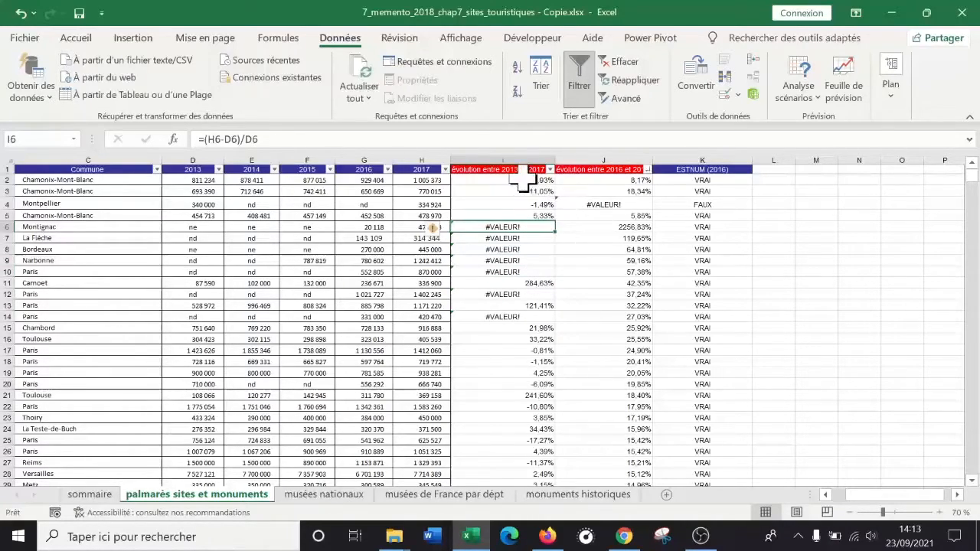
pyautogui.click(484, 180)
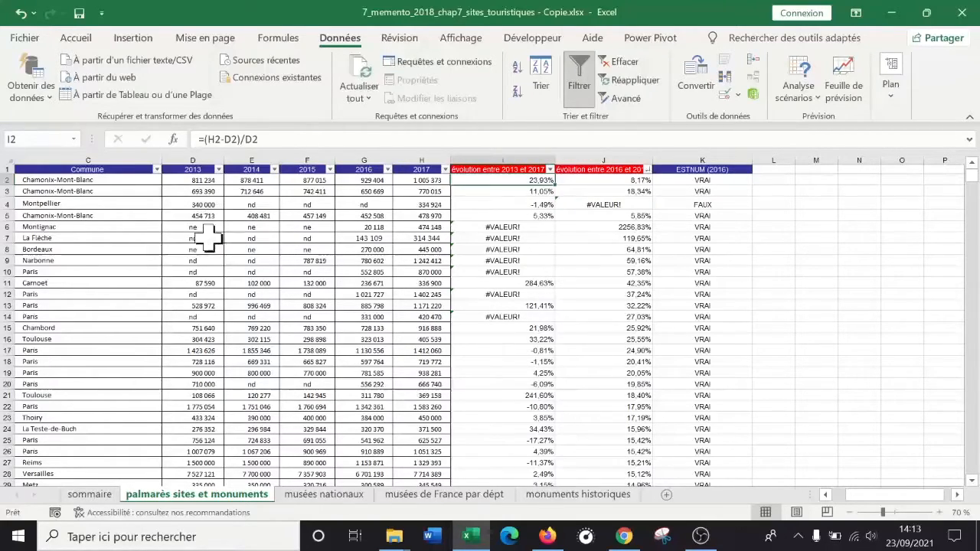
# Examine the text entries in E4, E6 and F6 of the 2014 and 2015 columns.
pyautogui.click(249, 203)
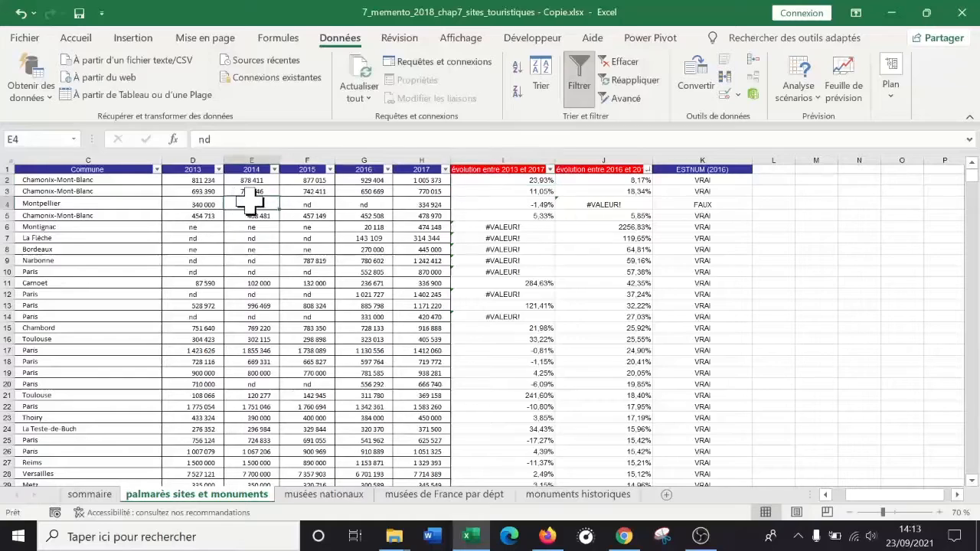
pyautogui.click(259, 225)
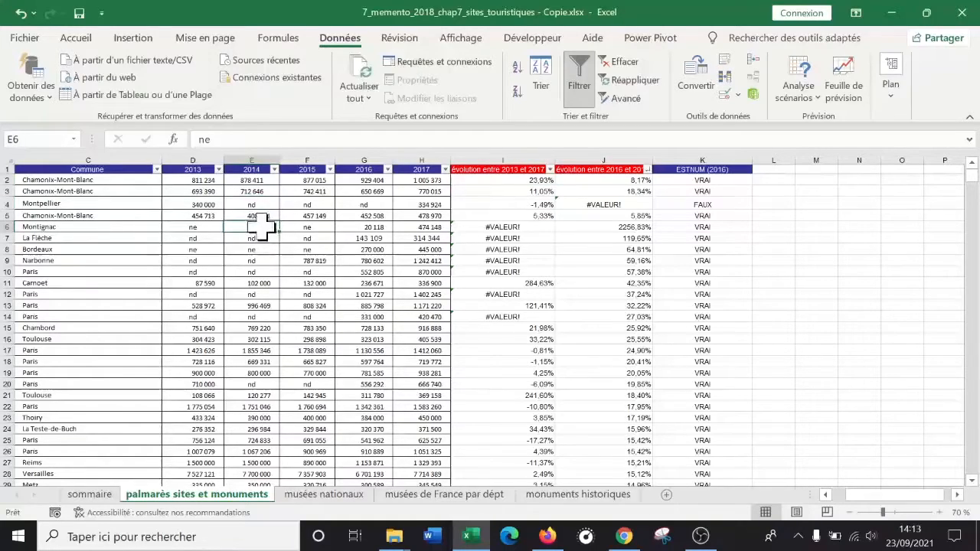
pyautogui.click(306, 226)
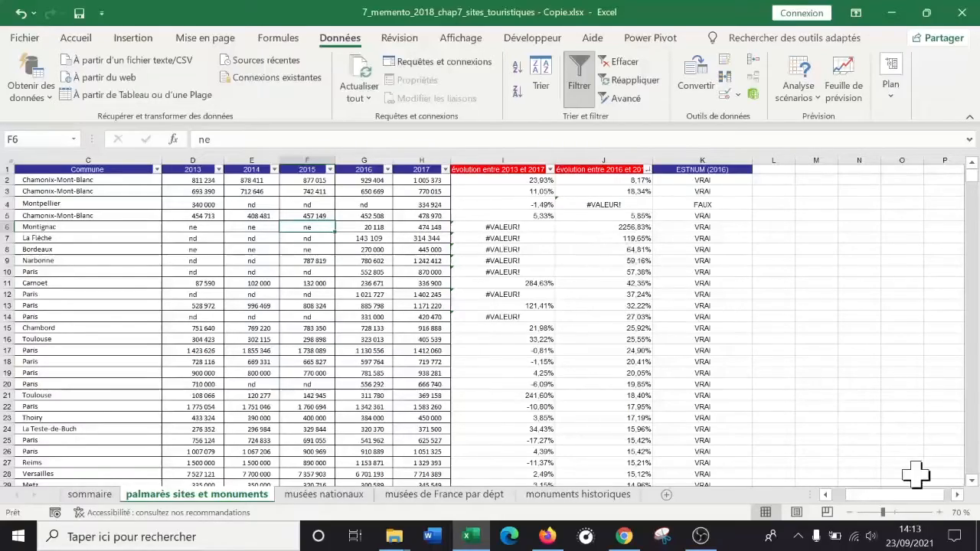
# Insert the SIERREUR function at the start of the 2013 to 2017 evolution formula in I2.
pyautogui.click(940, 512)
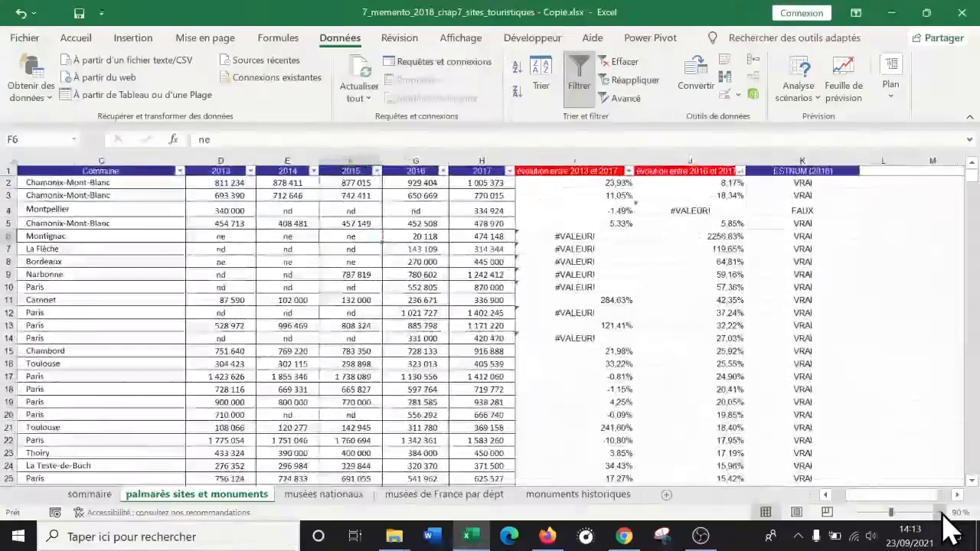
pyautogui.click(941, 512)
pyautogui.click(659, 246)
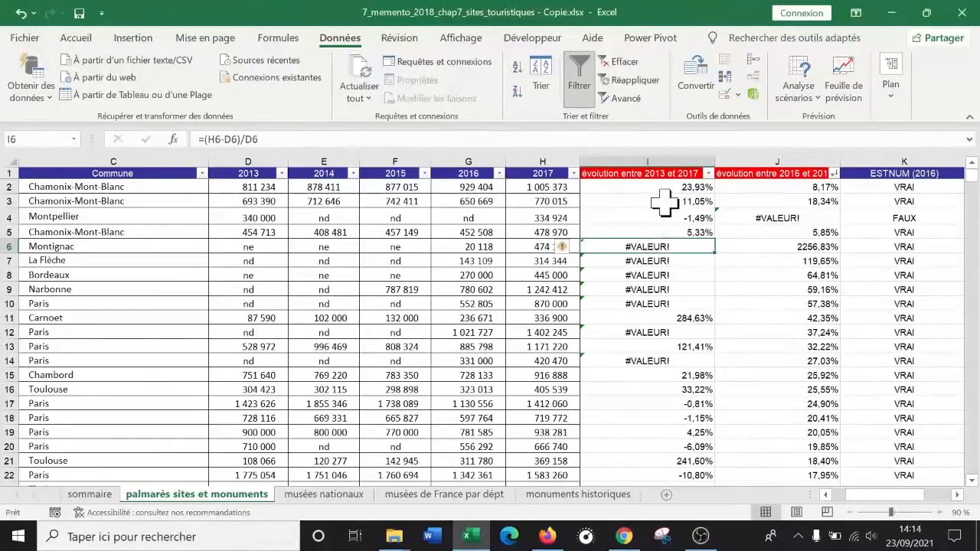
pyautogui.doubleClick(636, 186)
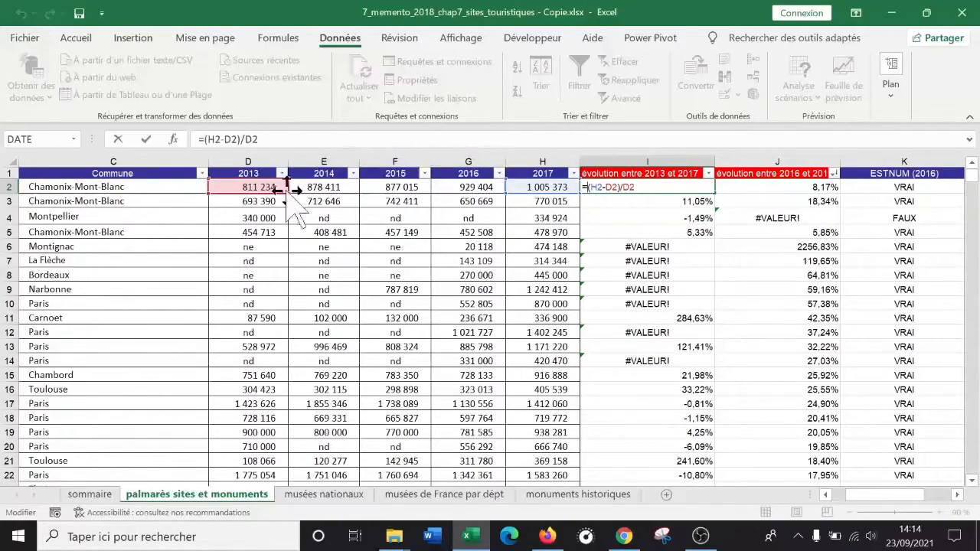
pyautogui.write('si')
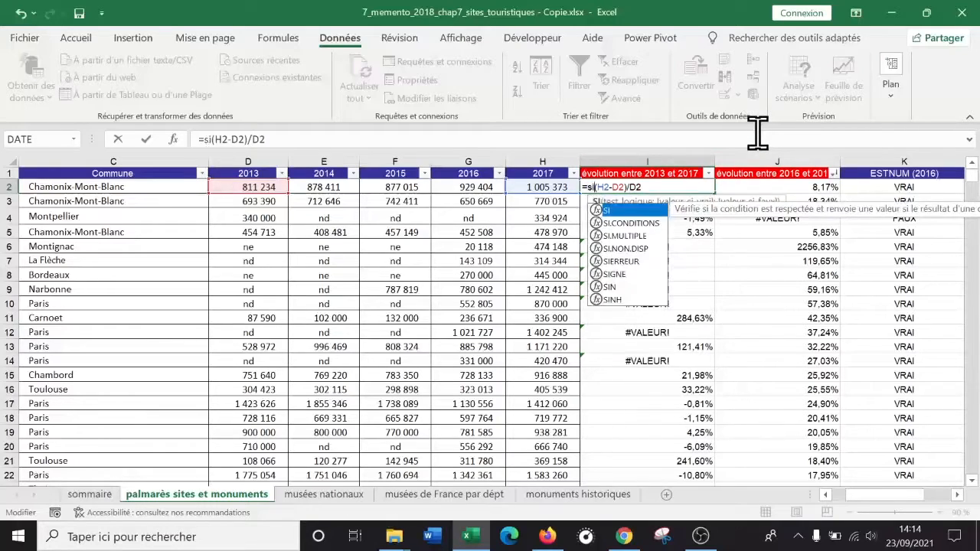
pyautogui.press('Down')
pyautogui.press('Down')
pyautogui.press('Down')
pyautogui.press('Down')
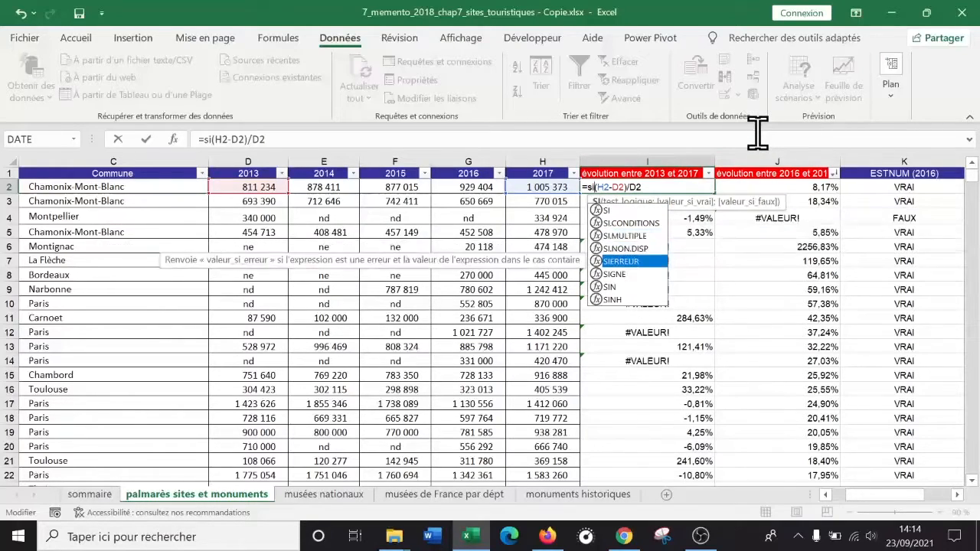
pyautogui.press('Tab')
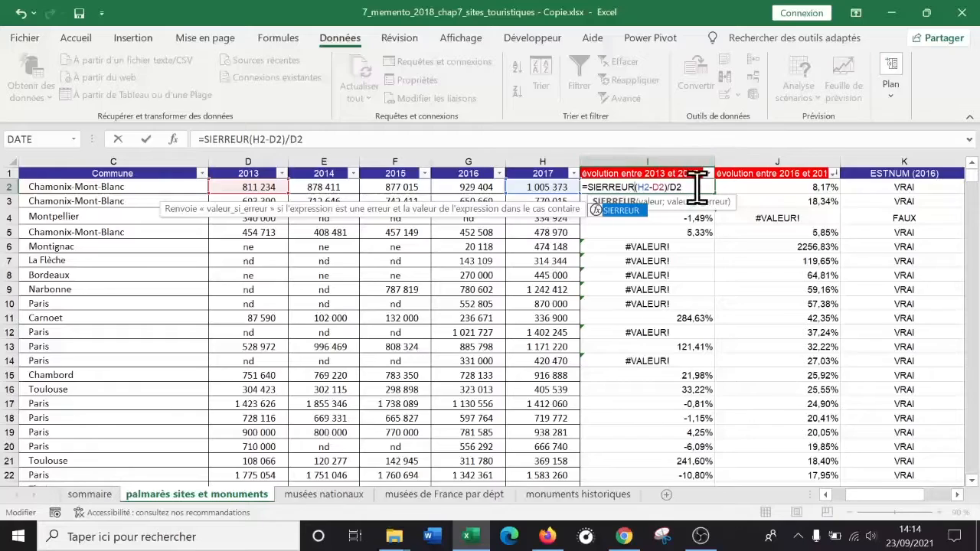
# Complete the I2 formula as =SIERREUR((H2-D2)/D2;"donnée indisponible").
pyautogui.moveTo(657, 181); pyautogui.dragTo(639, 185)
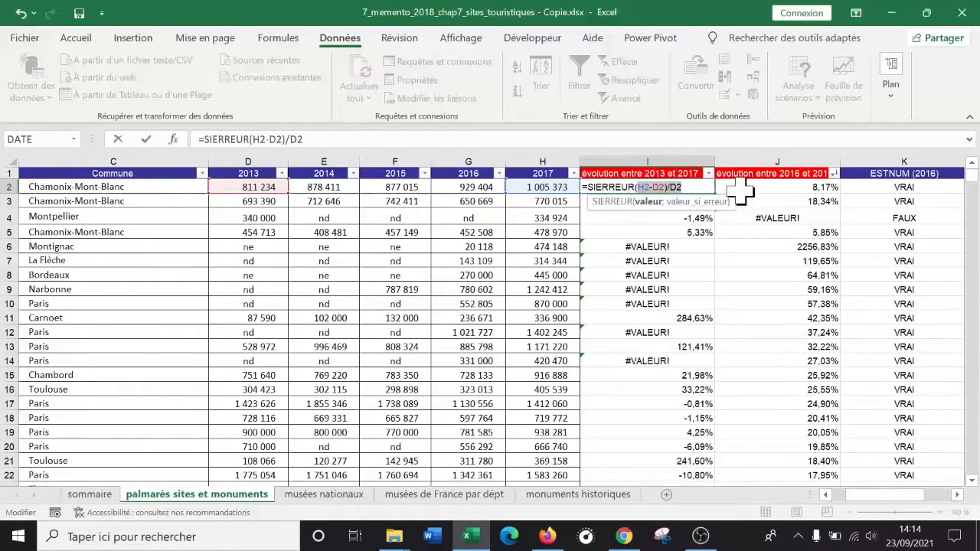
pyautogui.click(643, 188)
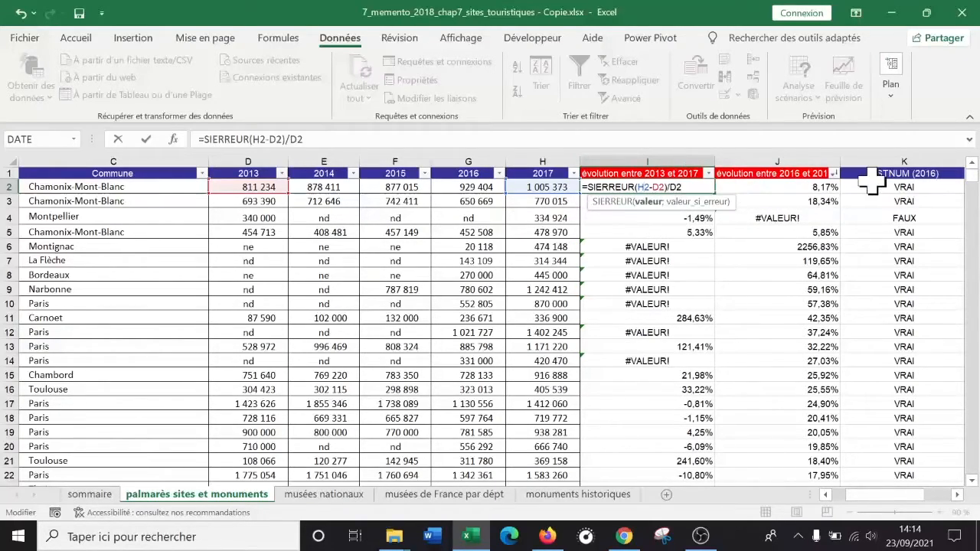
pyautogui.write('(')
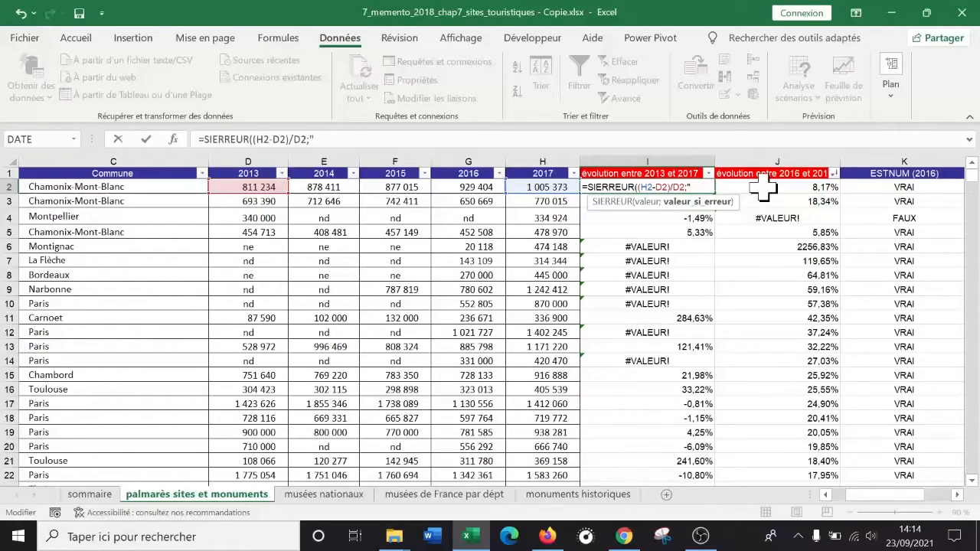
pyautogui.write('nnée indisponible')
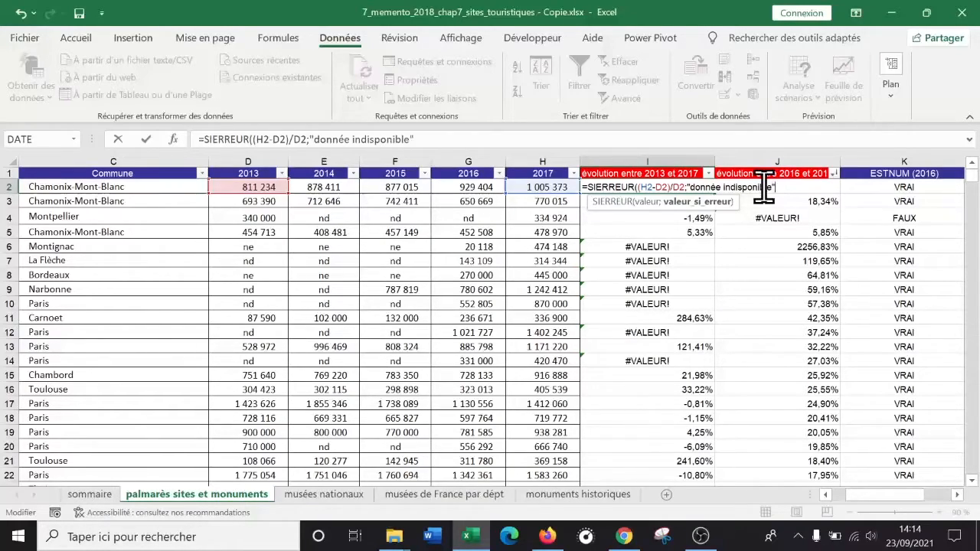
pyautogui.write(')')
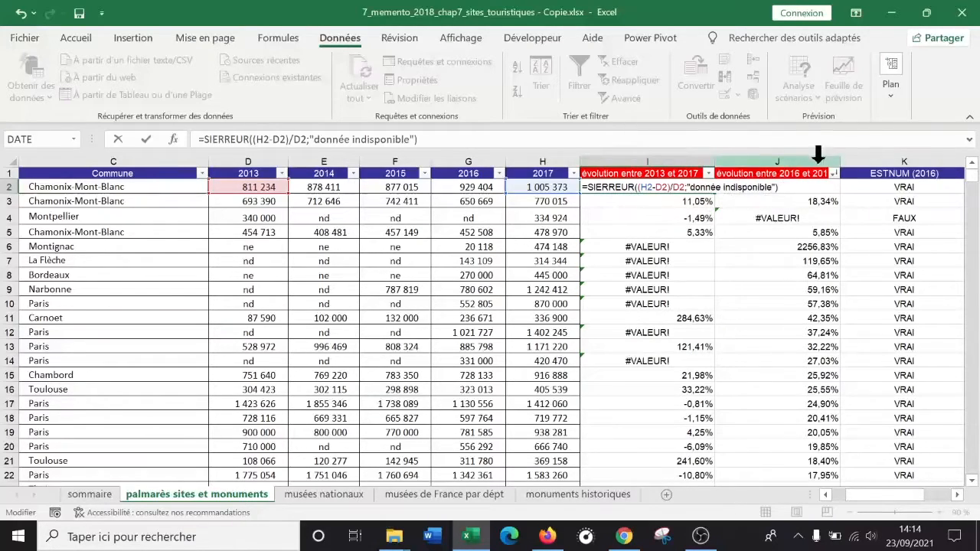
pyautogui.press('Return')
# Copy the I2 formula down the 2013 to 2017 evolution column and centre all of column I.
pyautogui.click(664, 191)
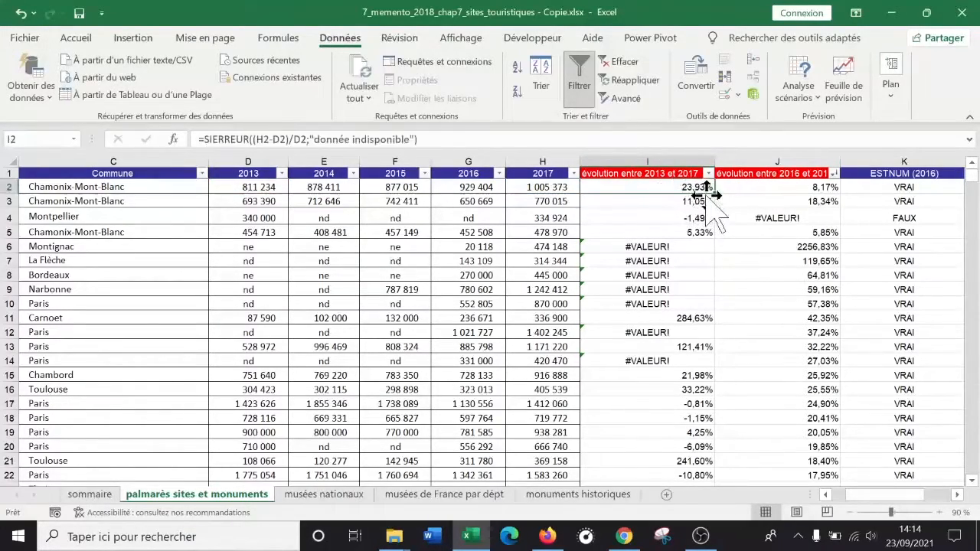
pyautogui.doubleClick(715, 193)
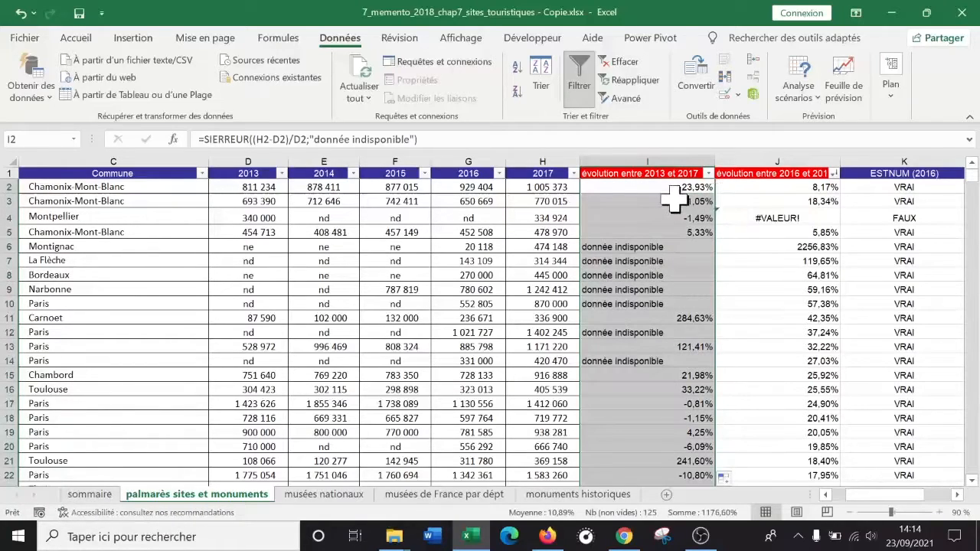
pyautogui.click(636, 161)
pyautogui.click(75, 37)
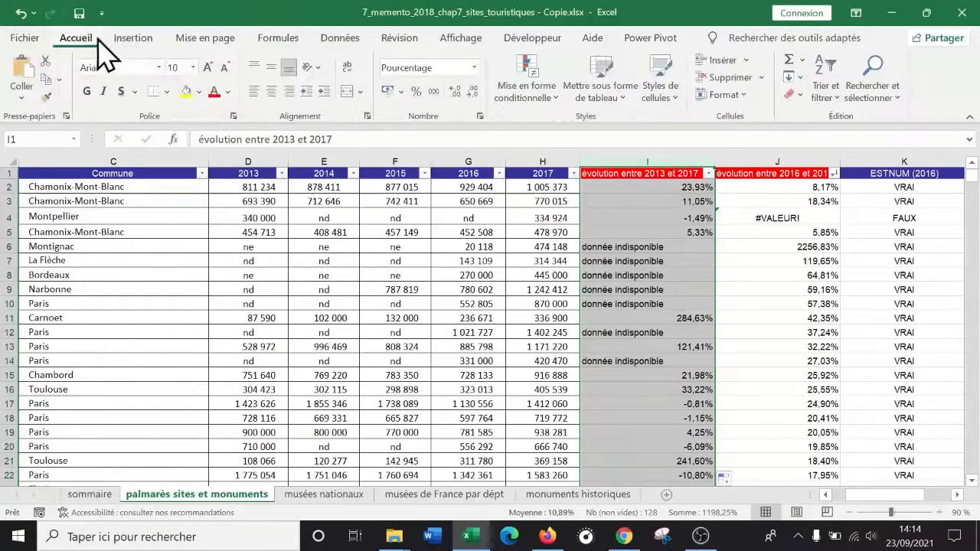
pyautogui.click(271, 91)
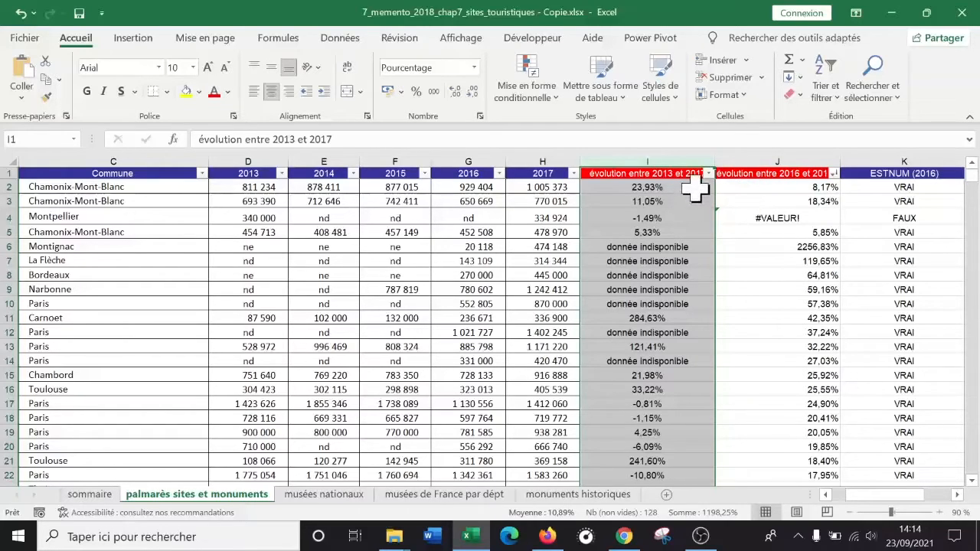
# Change the 2016 to 2017 evolution formula in J2 to =SIERREUR(H2/G2-1;"donnée indisponible").
pyautogui.doubleClick(723, 188)
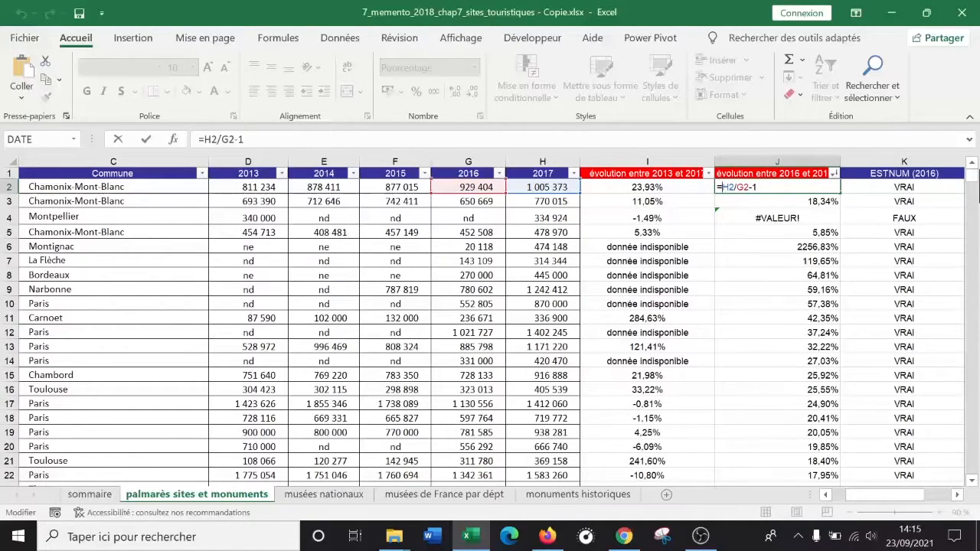
pyautogui.write('si')
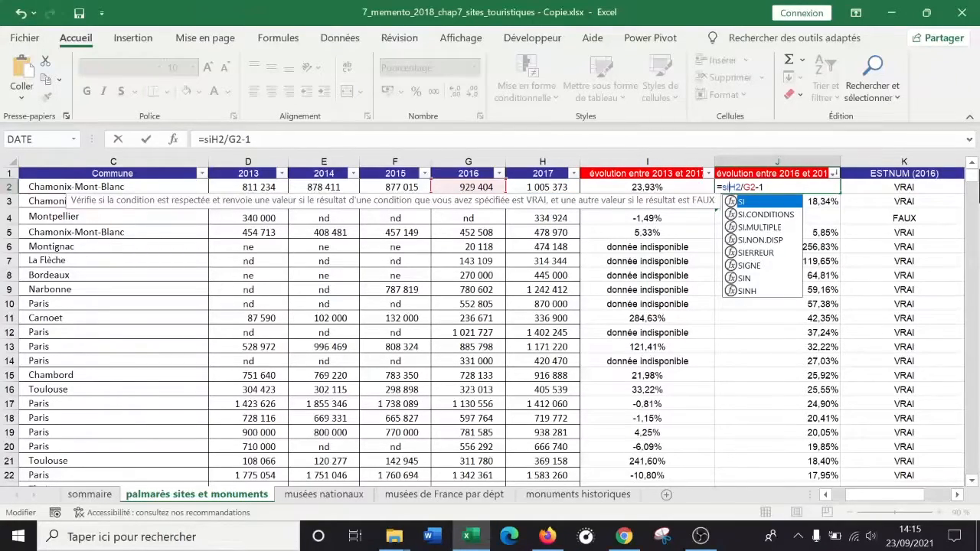
pyautogui.press('Down')
pyautogui.press('Down')
pyautogui.press('Down')
pyautogui.press('Down')
pyautogui.press('Tab')
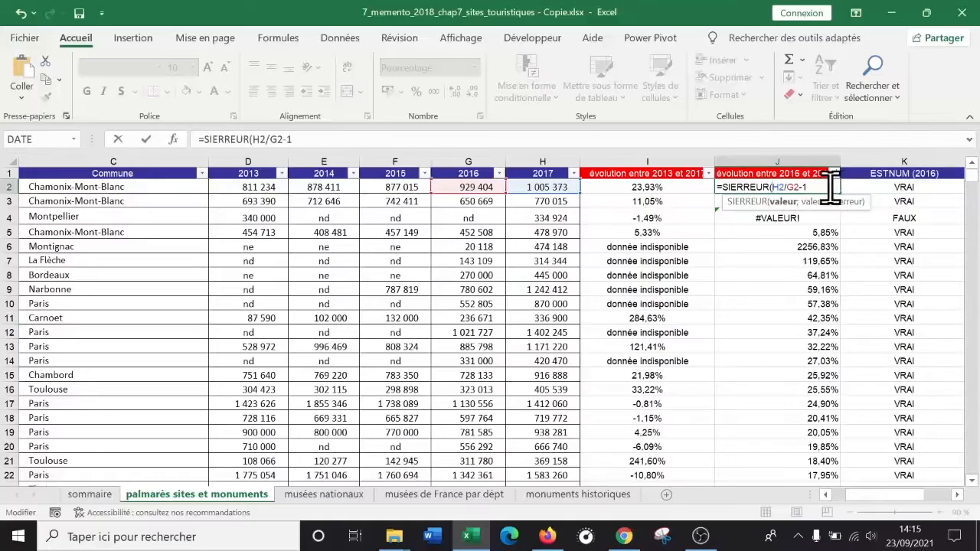
pyautogui.write(';"p')
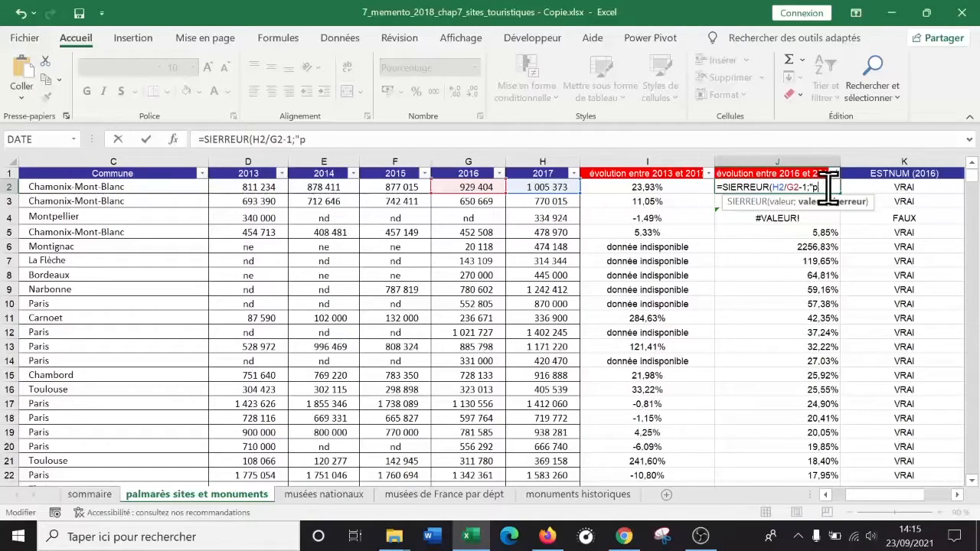
pyautogui.write('as de do')
pyautogui.write('sponible"')
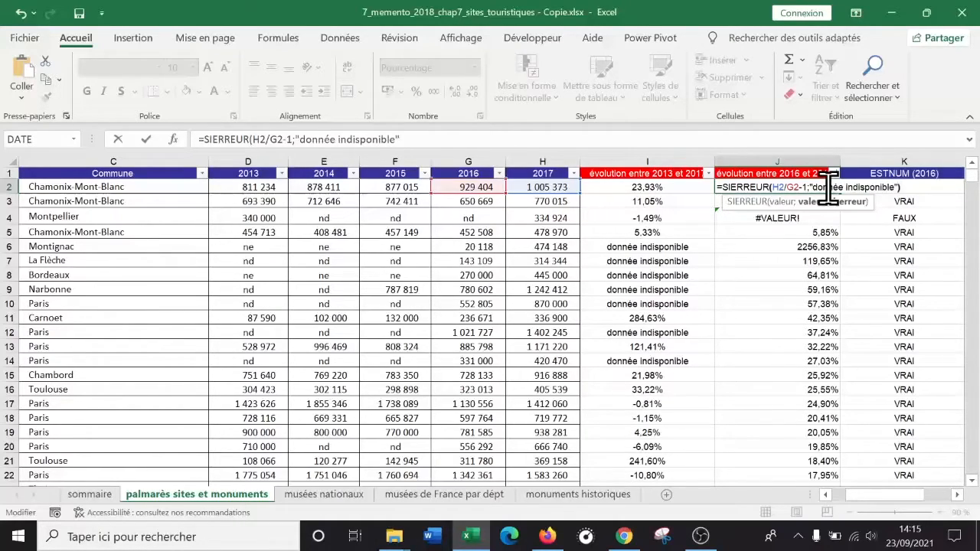
pyautogui.press('Return')
# Copy the J2 formula down the 2016 to 2017 evolution column and centre all of column J.
pyautogui.click(831, 189)
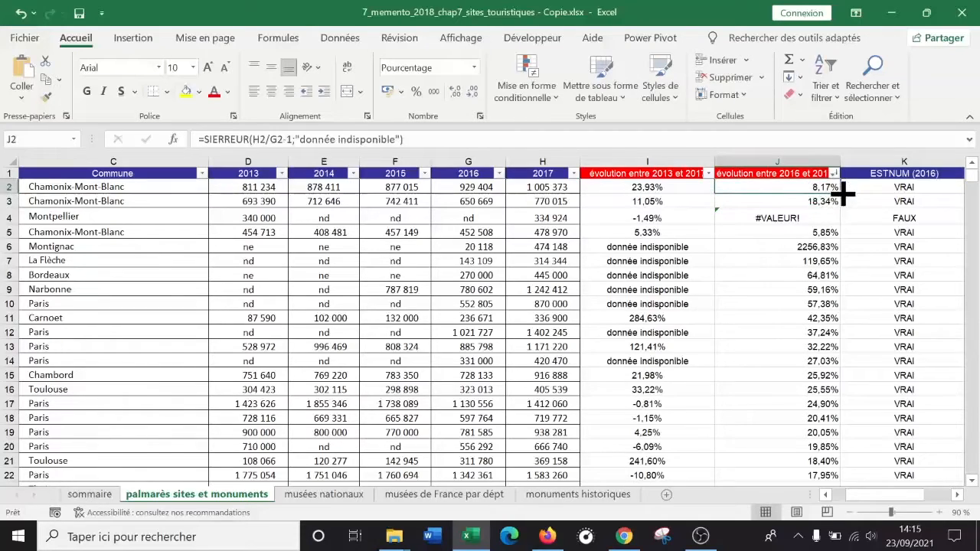
pyautogui.doubleClick(842, 195)
pyautogui.click(787, 162)
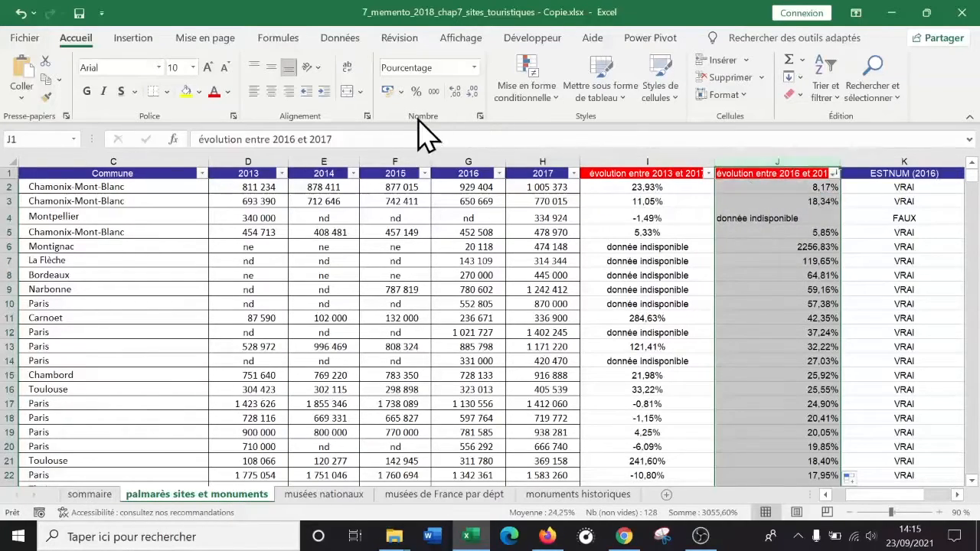
pyautogui.click(271, 92)
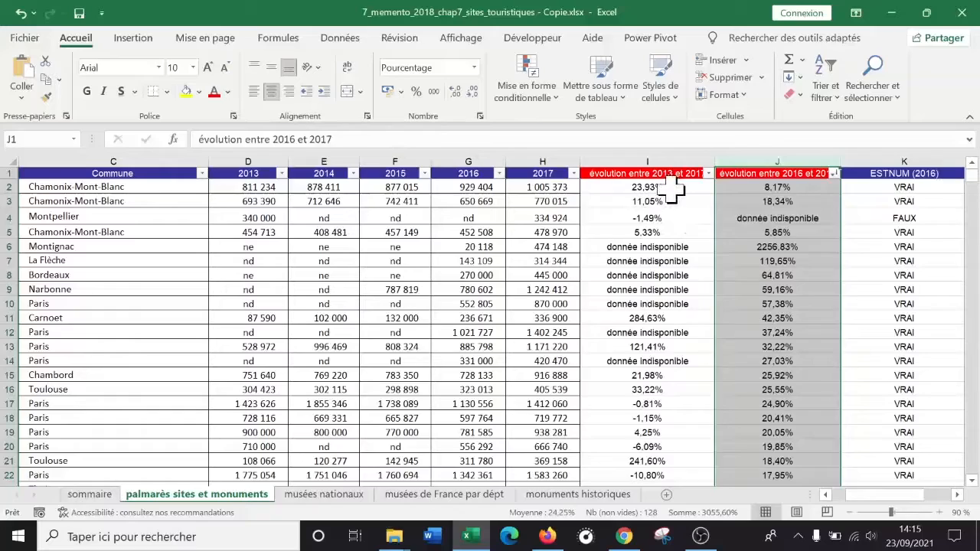
# Review the formula in J2 and delete the ESTNUM (2016) check column K.
pyautogui.doubleClick(673, 190)
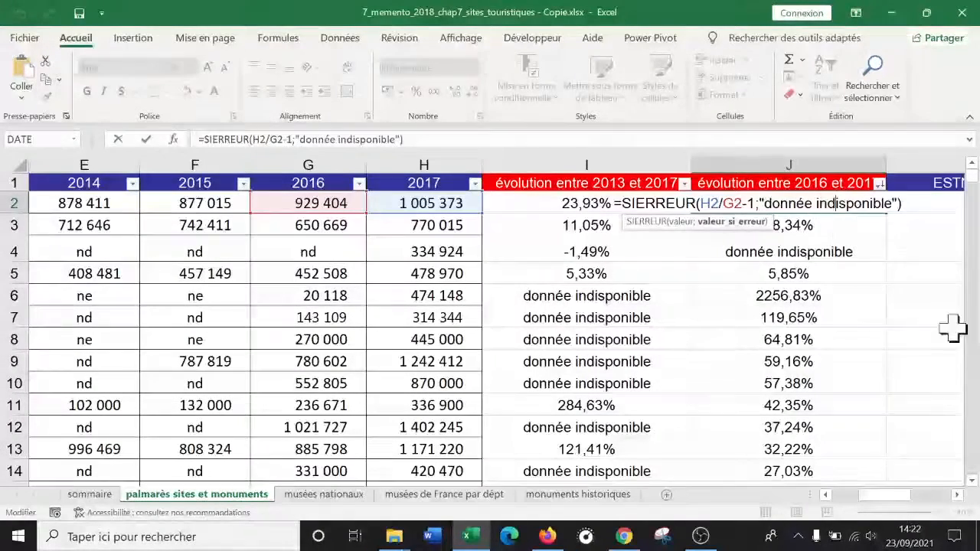
pyautogui.press('Return')
pyautogui.click(955, 344)
pyautogui.click(958, 496)
pyautogui.click(957, 495)
pyautogui.click(809, 163)
pyautogui.rightClick(811, 165)
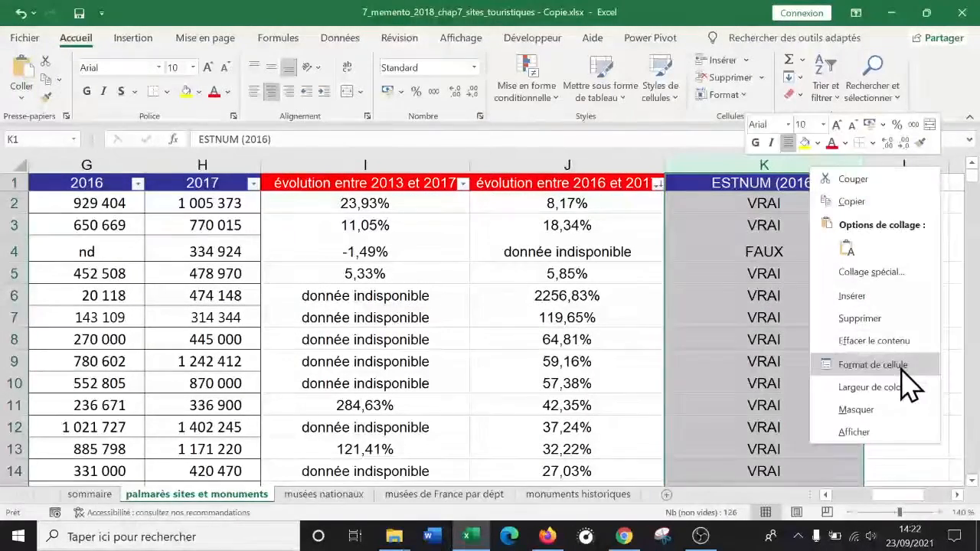
pyautogui.click(865, 318)
pyautogui.click(564, 270)
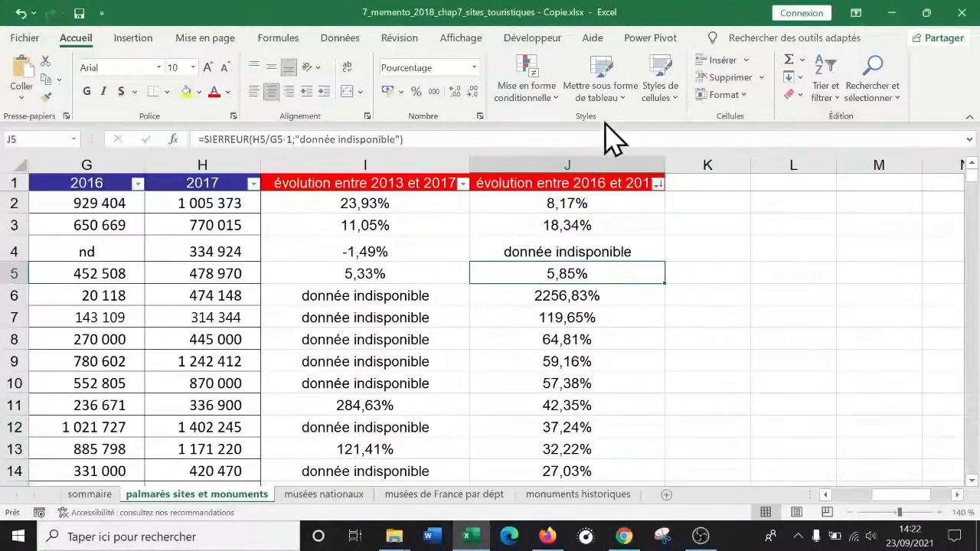